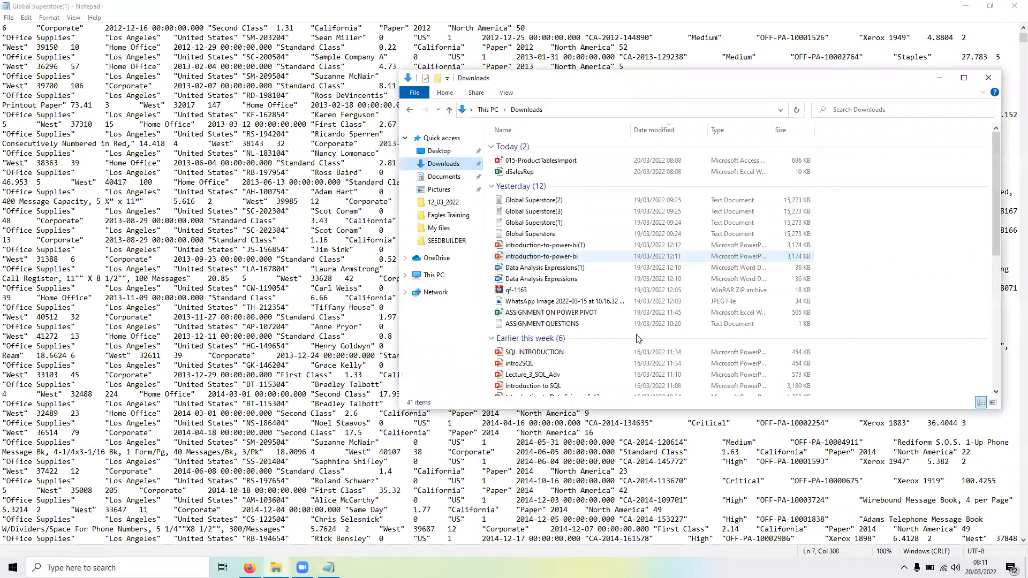
Step: Look through the Downloads, Eagles Training and Pictures folders for the Power BI pillars image
{"action": "scroll", "coordinate": [639, 339], "scroll_direction": "down", "scroll_amount": 2}
{"action": "scroll", "coordinate": [638, 338], "scroll_direction": "down", "scroll_amount": 2}
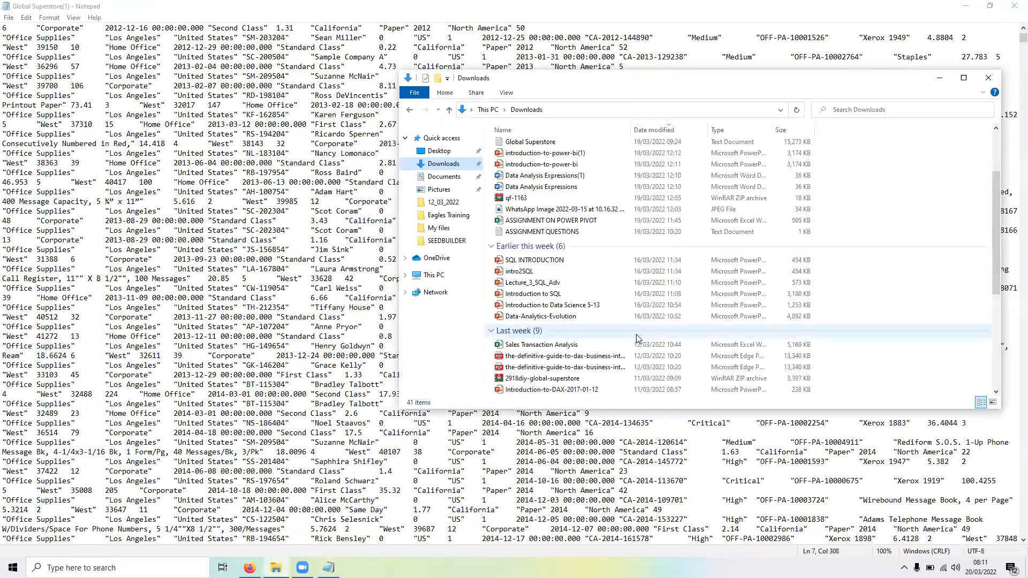
{"action": "scroll", "coordinate": [639, 339], "scroll_direction": "up", "scroll_amount": 1}
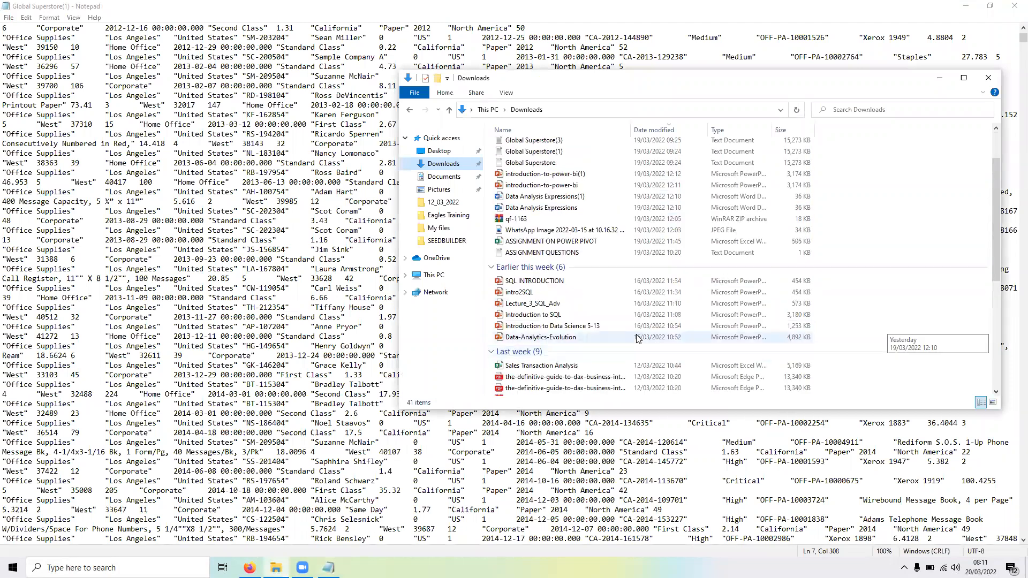
{"action": "scroll", "coordinate": [629, 273], "scroll_direction": "up", "scroll_amount": 3}
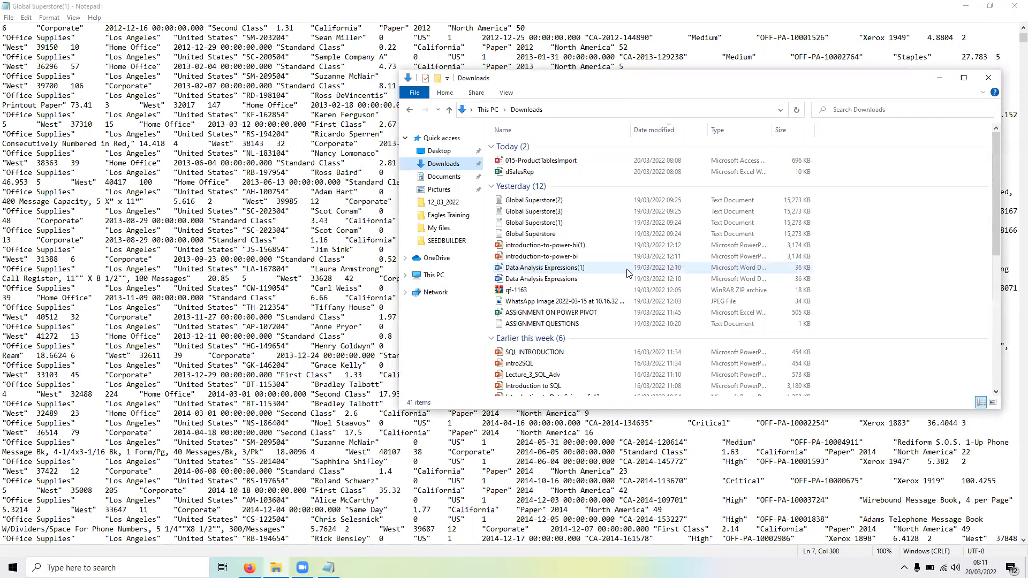
{"action": "left_click", "coordinate": [449, 216]}
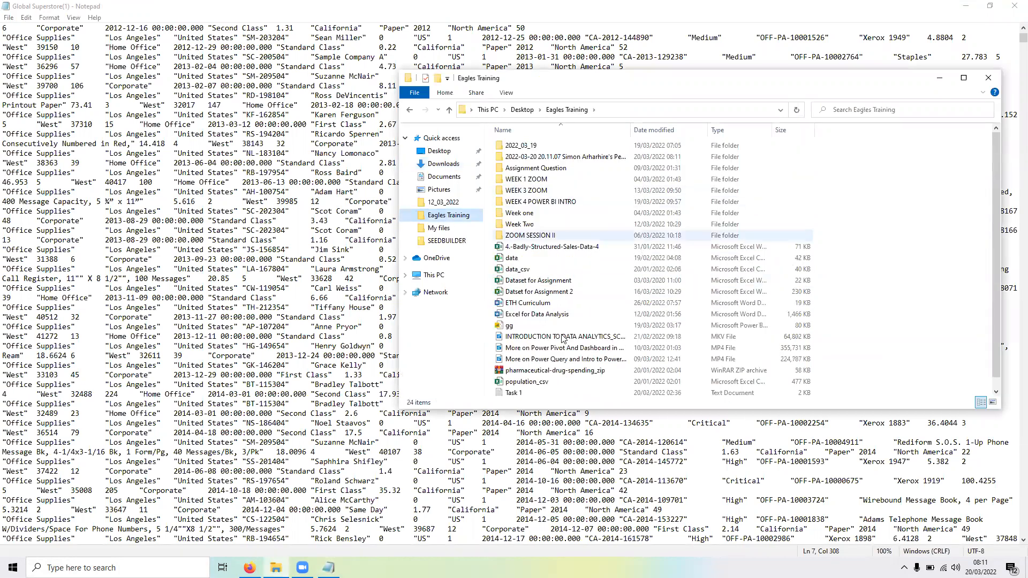
{"action": "scroll", "coordinate": [562, 339], "scroll_direction": "down", "scroll_amount": 1}
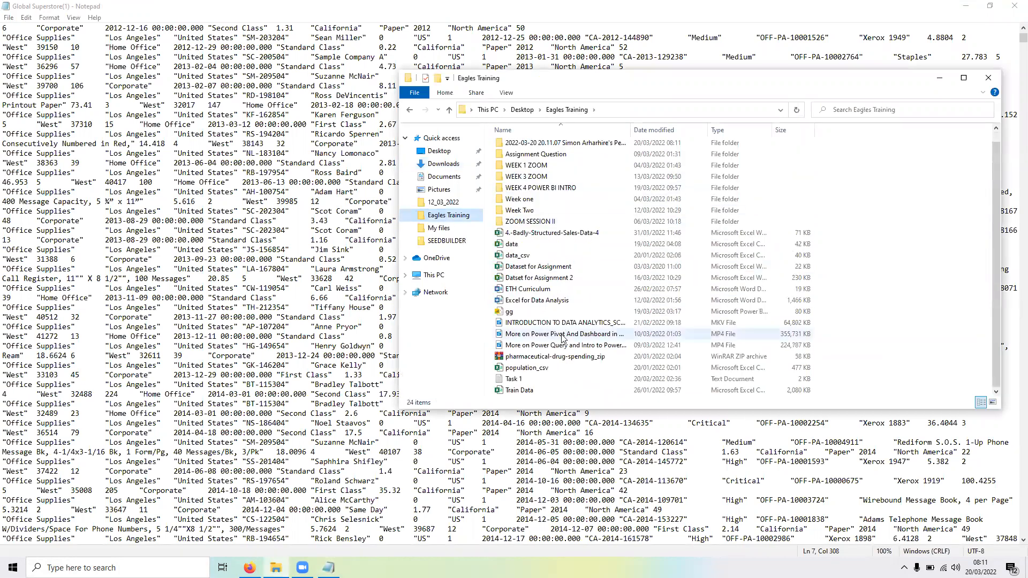
{"action": "scroll", "coordinate": [563, 339], "scroll_direction": "up", "scroll_amount": 1}
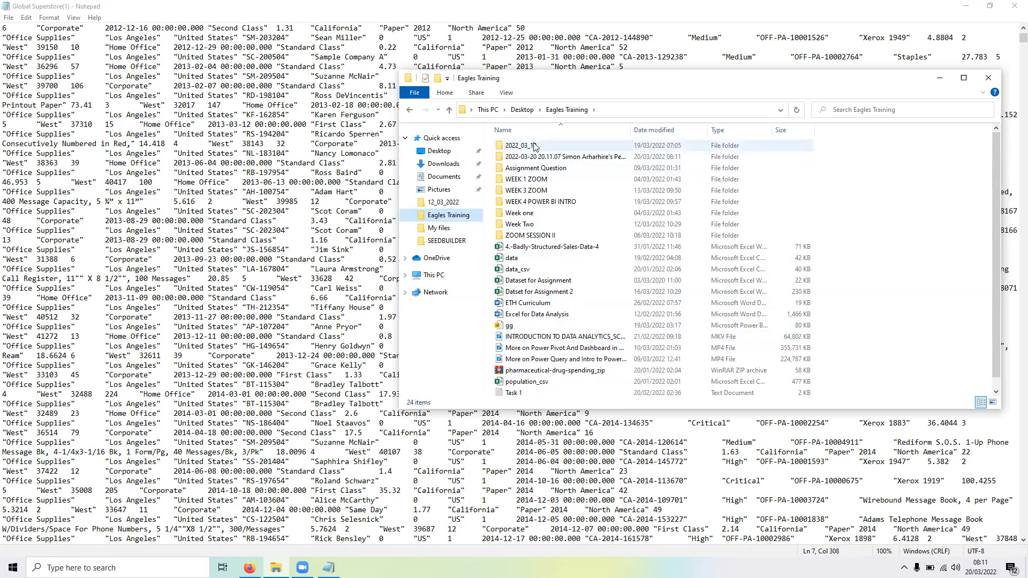
{"action": "left_click", "coordinate": [435, 190]}
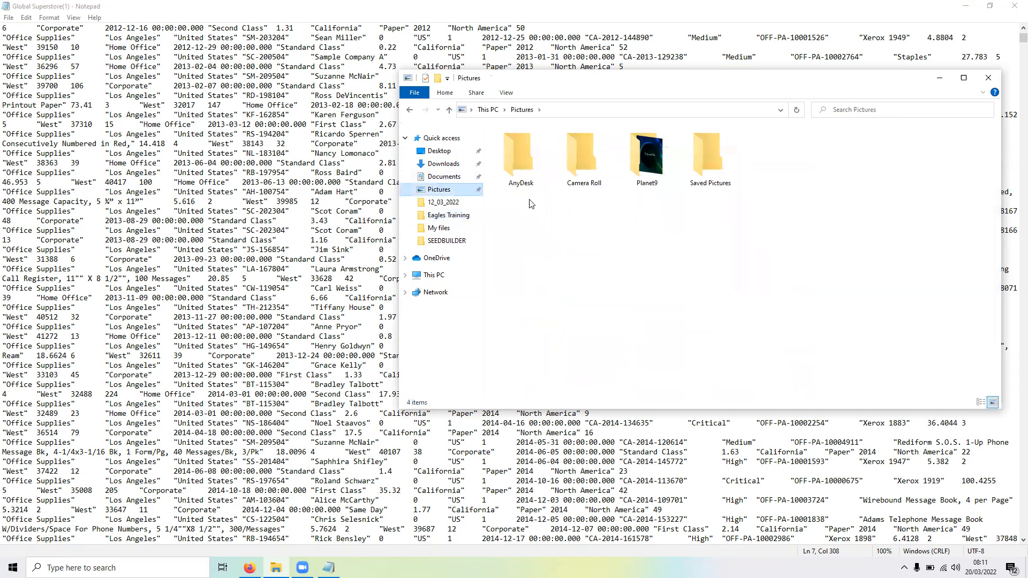
Step: Open the picture WhatsApp Image 2022-03-15 at 10.16.32 PM from the Downloads folder
{"action": "left_click", "coordinate": [434, 166]}
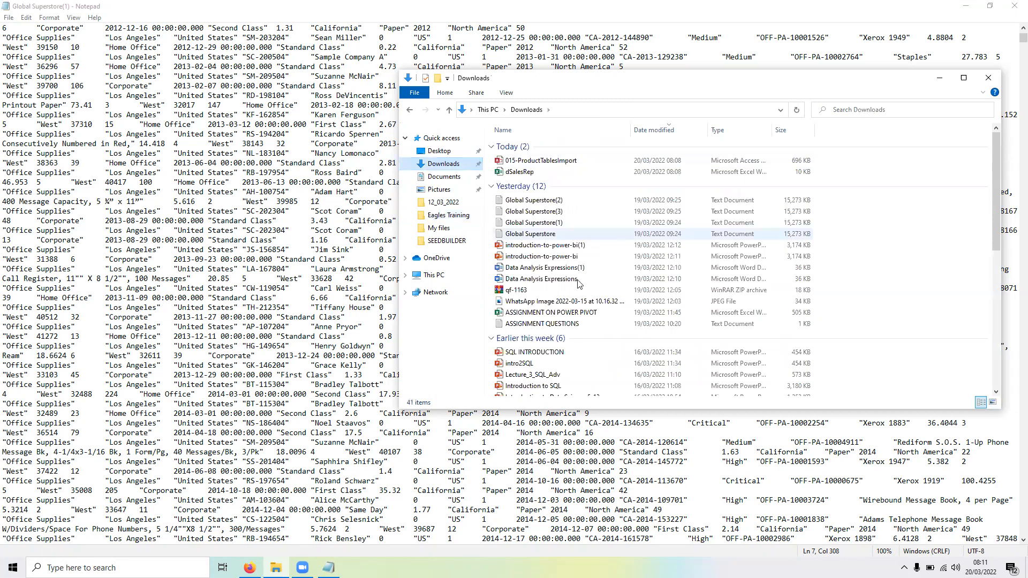
{"action": "scroll", "coordinate": [574, 281], "scroll_direction": "down", "scroll_amount": 3}
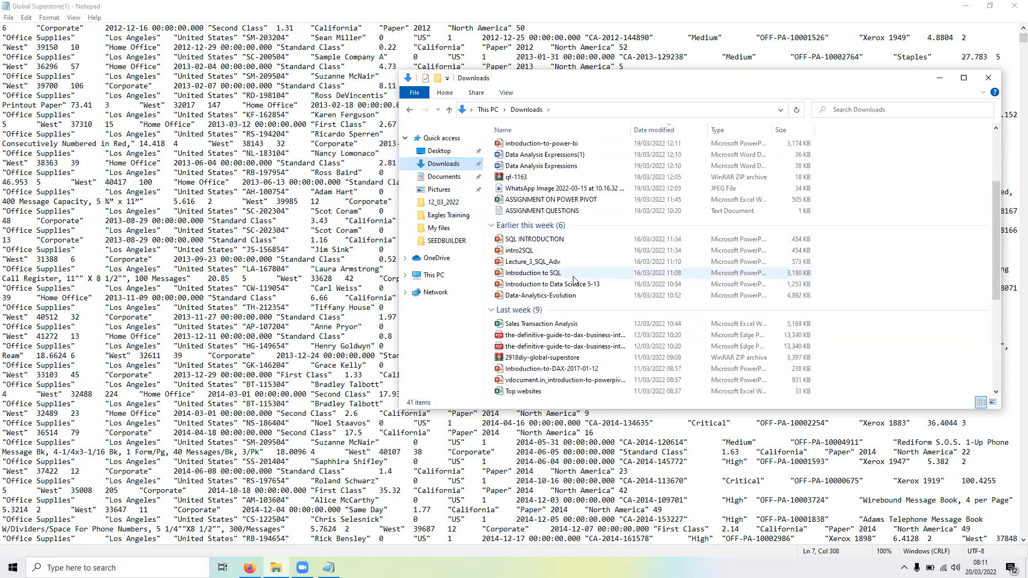
{"action": "double_click", "coordinate": [536, 189]}
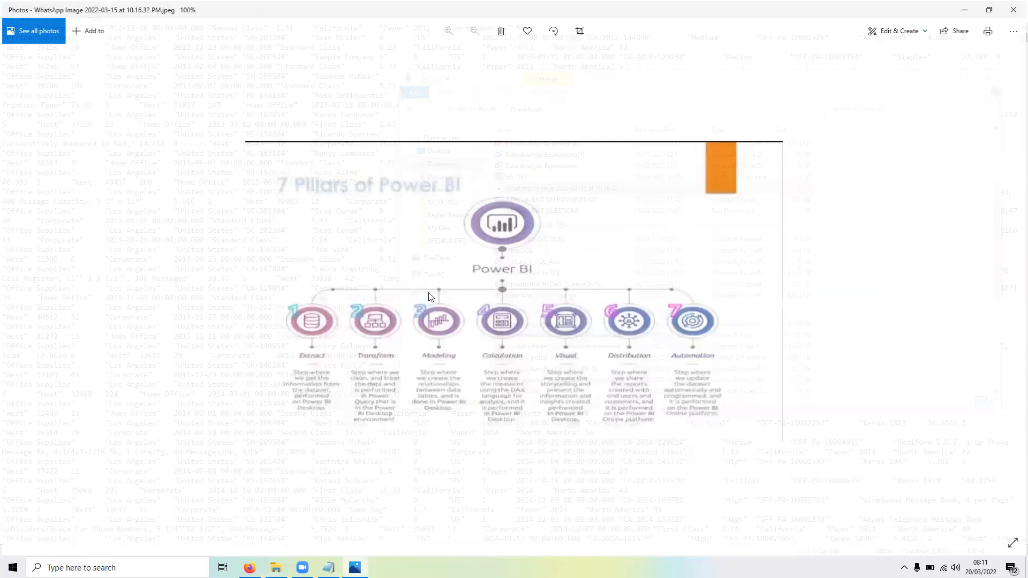
Step: Examine the Global Superstore(1) text file in Notepad up to its header row, alternating with the 7 Pillars of Power BI image
{"action": "left_click", "coordinate": [334, 566]}
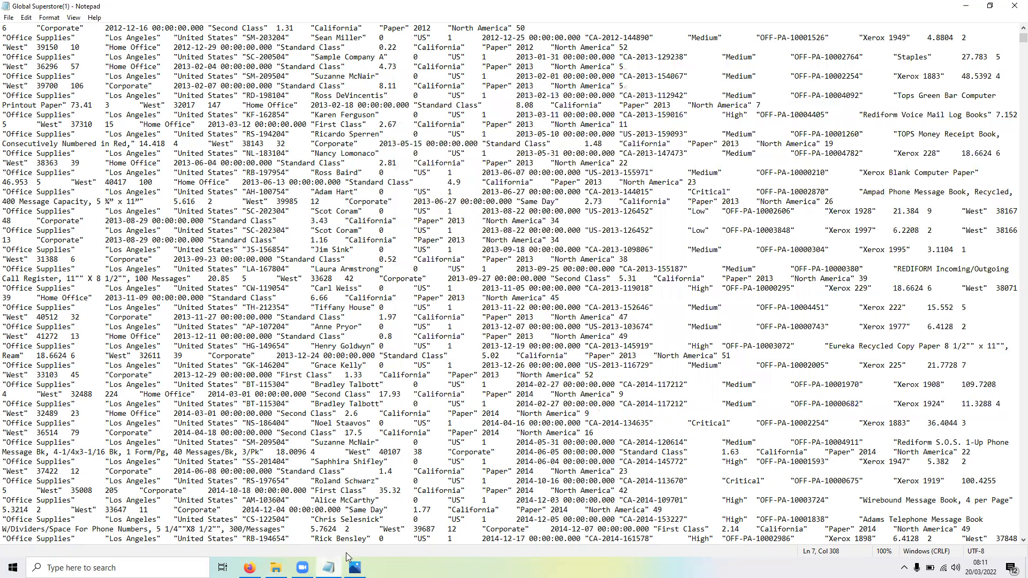
{"action": "key", "text": "alt+Tab"}
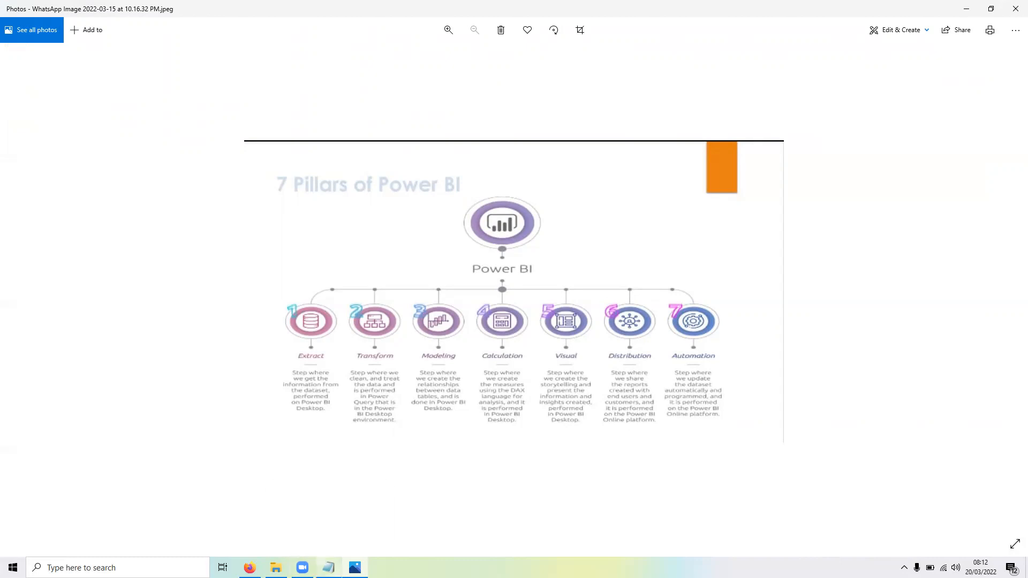
{"action": "left_click", "coordinate": [328, 568]}
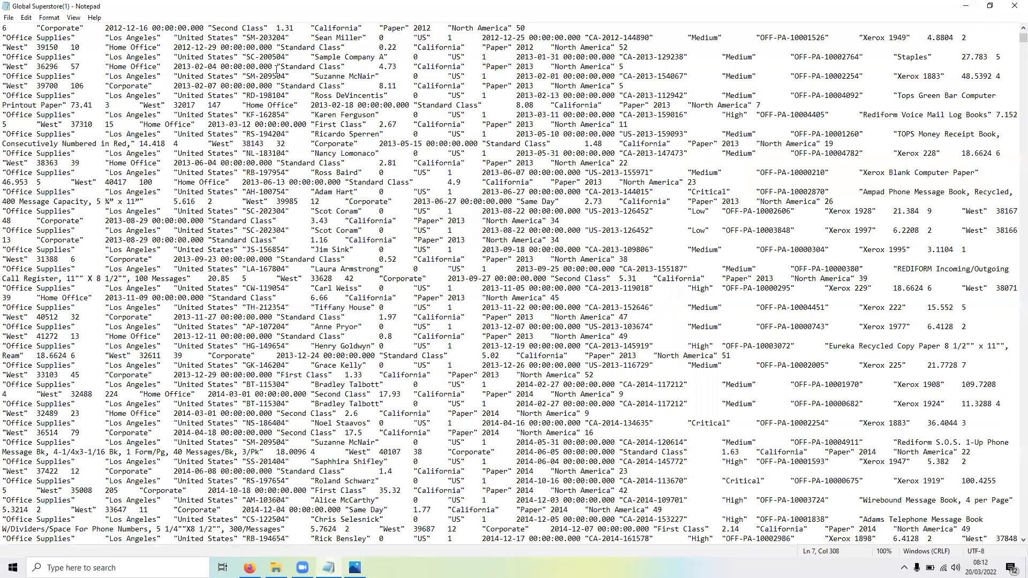
{"action": "scroll", "coordinate": [276, 68], "scroll_direction": "up", "scroll_amount": 15}
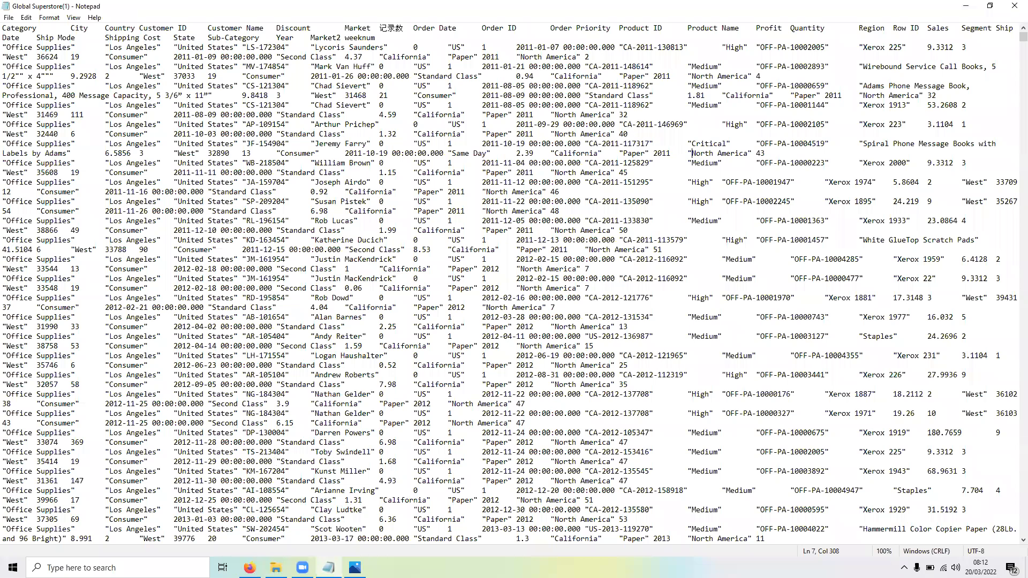
{"action": "left_click", "coordinate": [356, 568]}
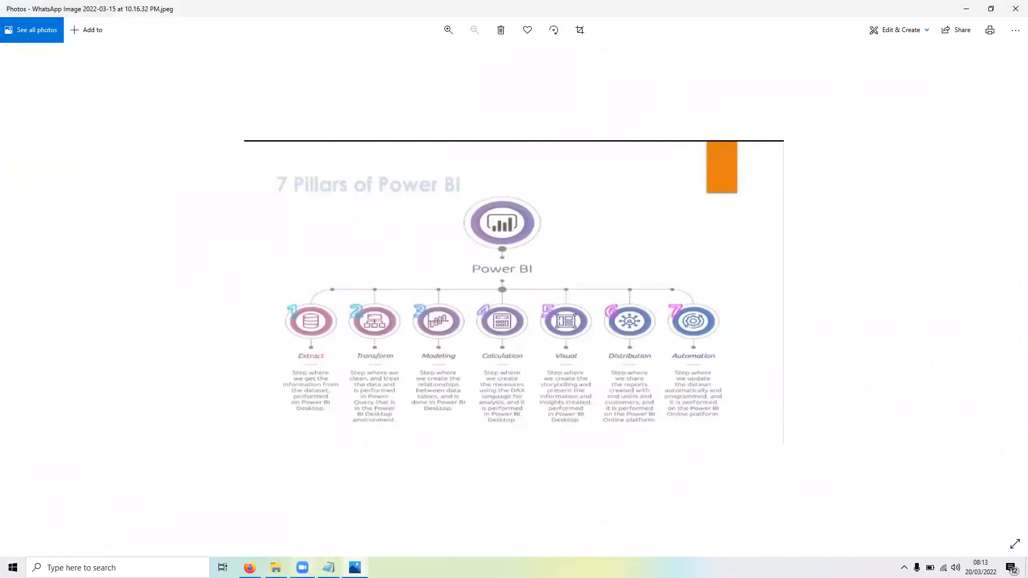
Step: Search Windows for "power", launch Power BI Desktop and bring its window to the front
{"action": "left_click", "coordinate": [167, 562]}
{"action": "type", "text": "[-power"}
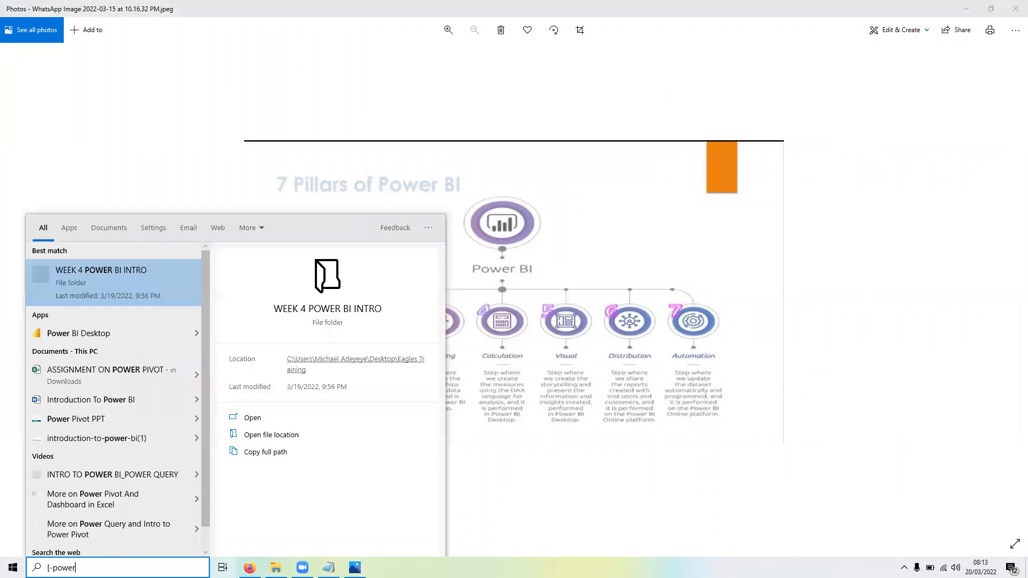
{"action": "left_click", "coordinate": [113, 329]}
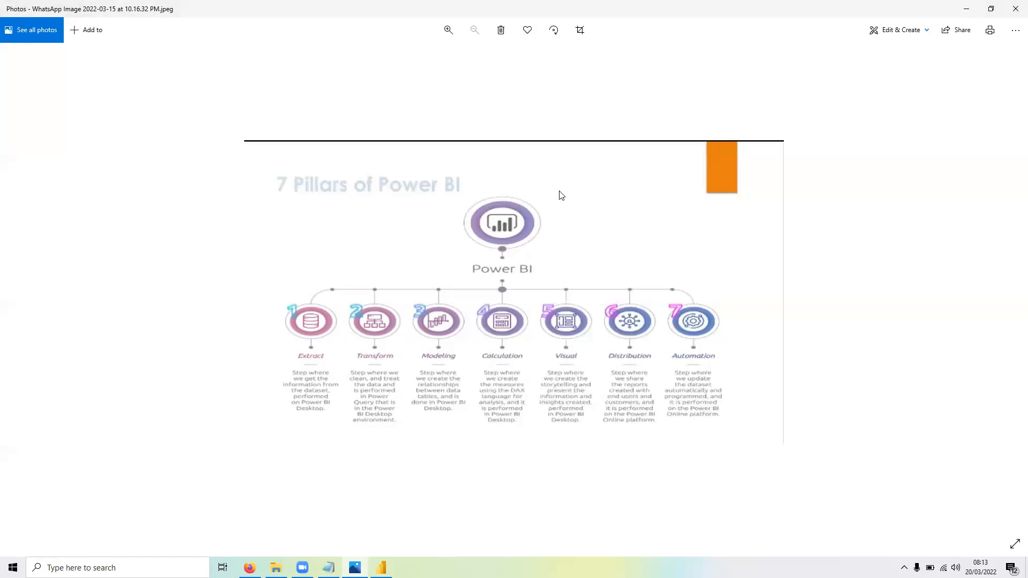
{"action": "left_click", "coordinate": [380, 567]}
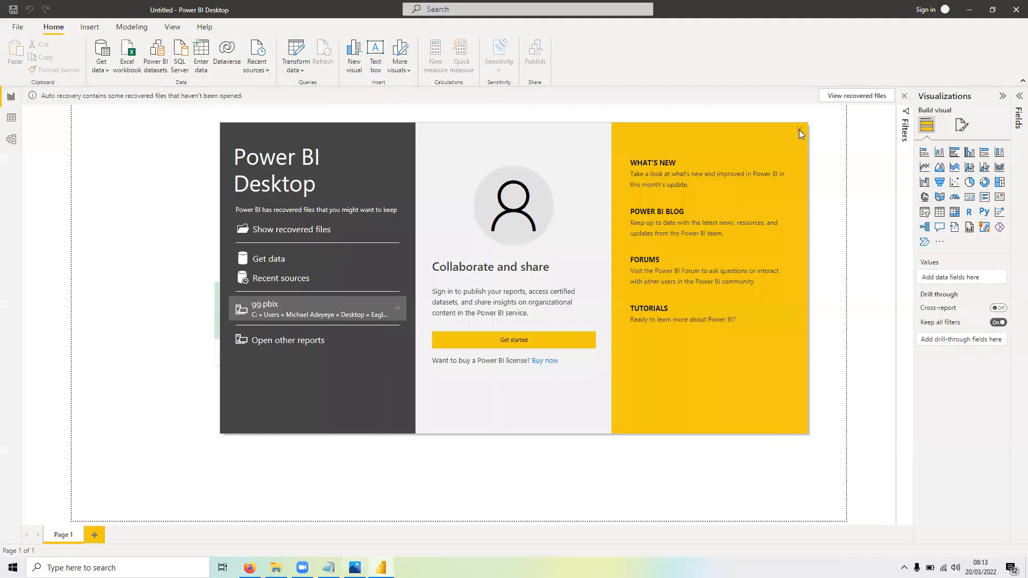
Step: Dismiss the start screen, review the auto-recovered files and choose to remove them without opening any
{"action": "left_click", "coordinate": [800, 131]}
{"action": "left_click", "coordinate": [905, 97]}
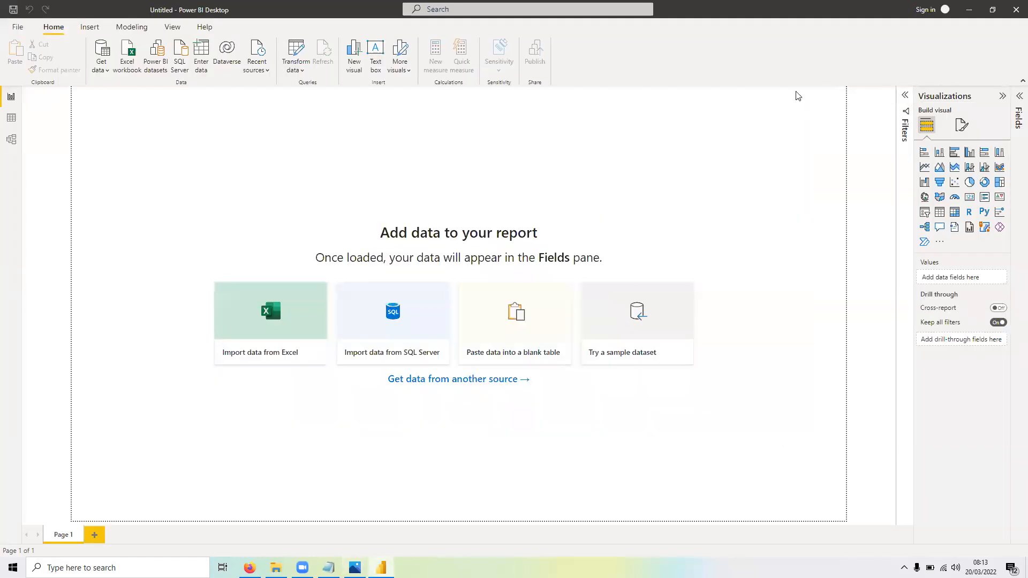
{"action": "left_click", "coordinate": [510, 293]}
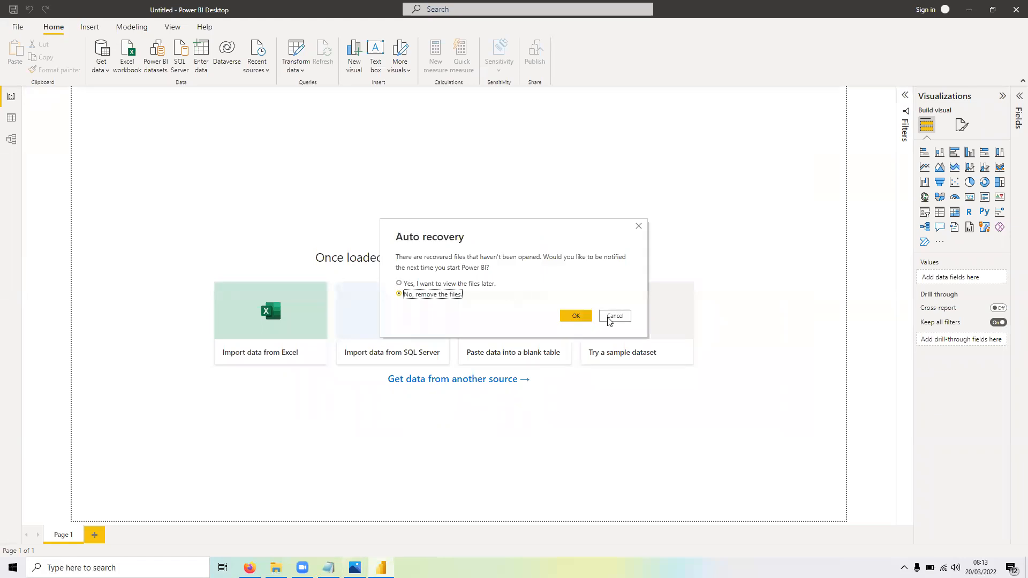
{"action": "left_click", "coordinate": [609, 317]}
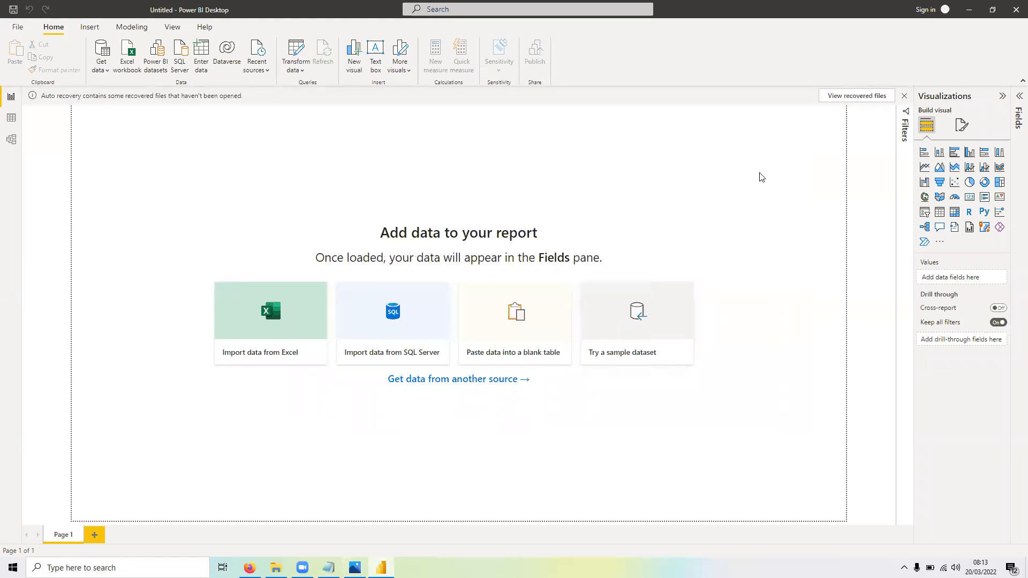
{"action": "left_click", "coordinate": [856, 96]}
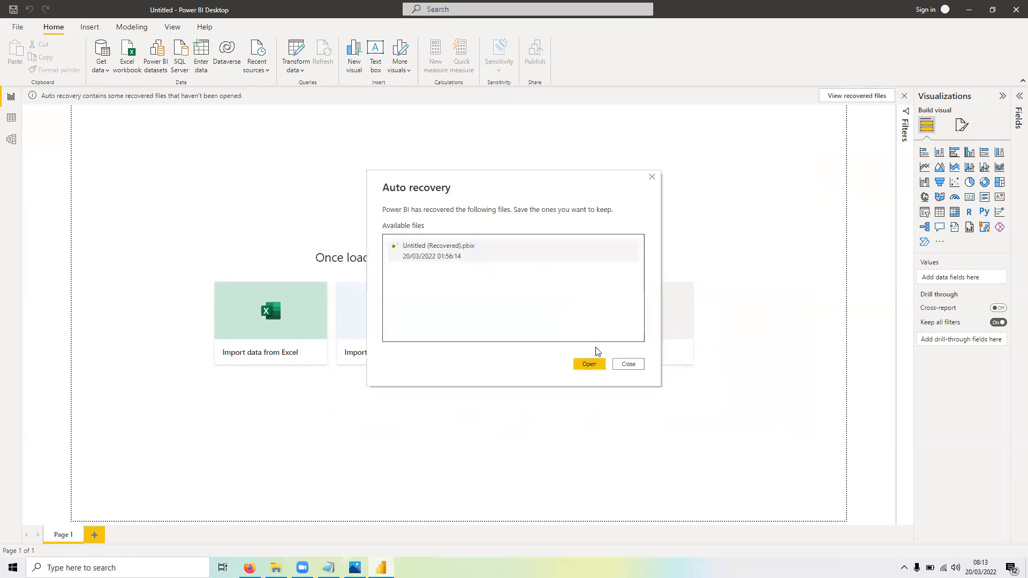
{"action": "left_click", "coordinate": [621, 365]}
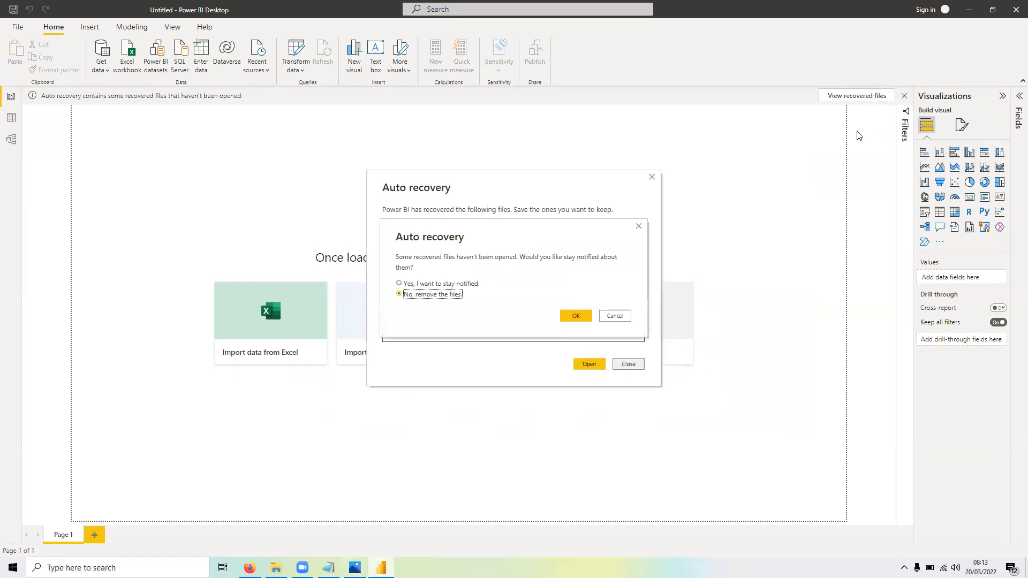
{"action": "left_click", "coordinate": [572, 319]}
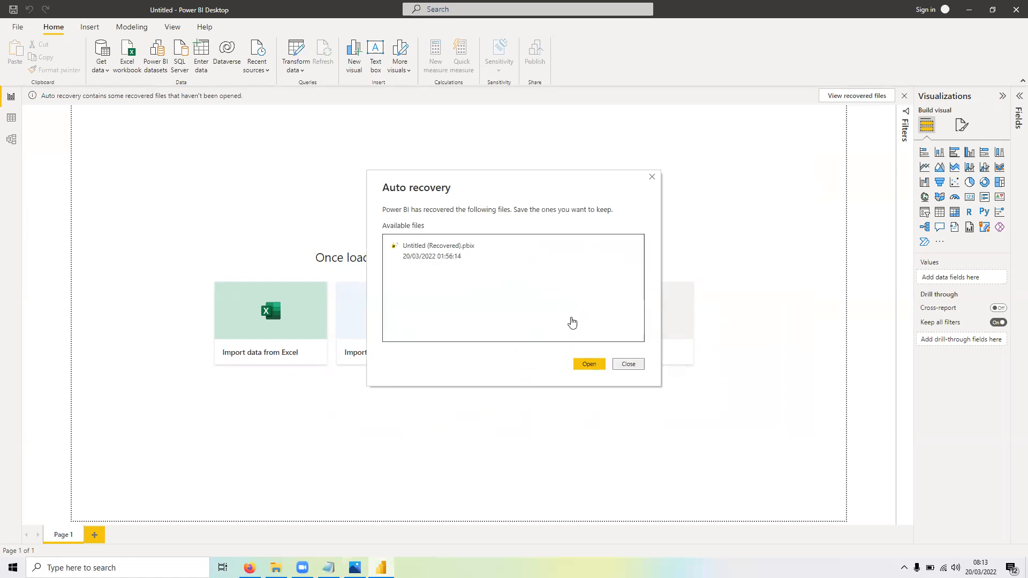
{"action": "left_click", "coordinate": [108, 71]}
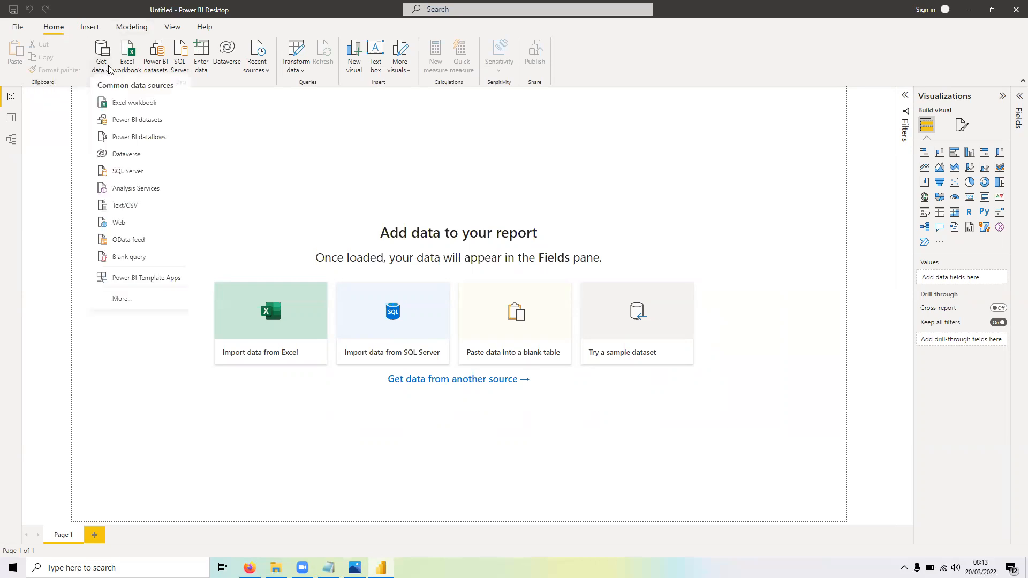
{"action": "left_click", "coordinate": [301, 69]}
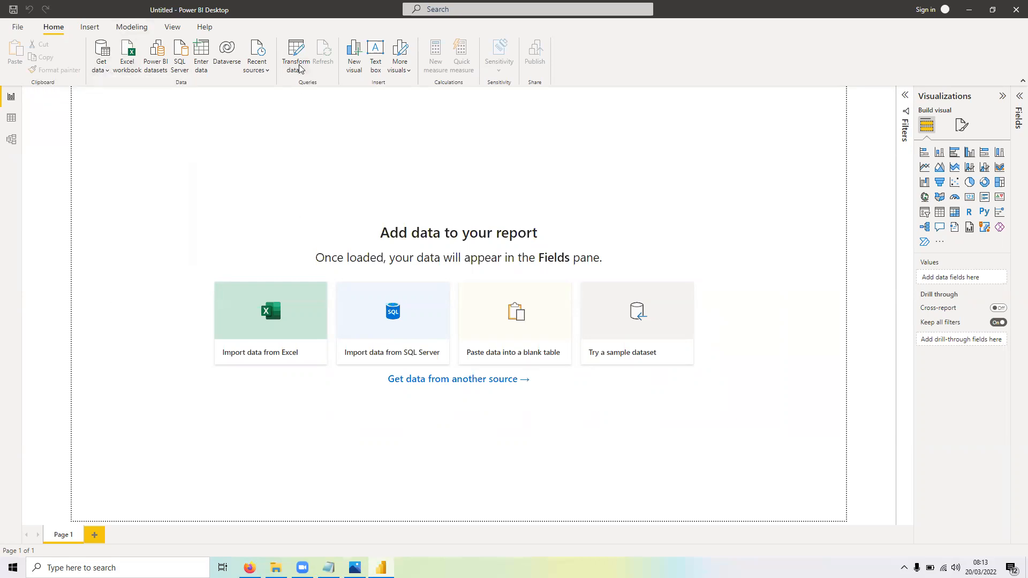
{"action": "left_click", "coordinate": [300, 68]}
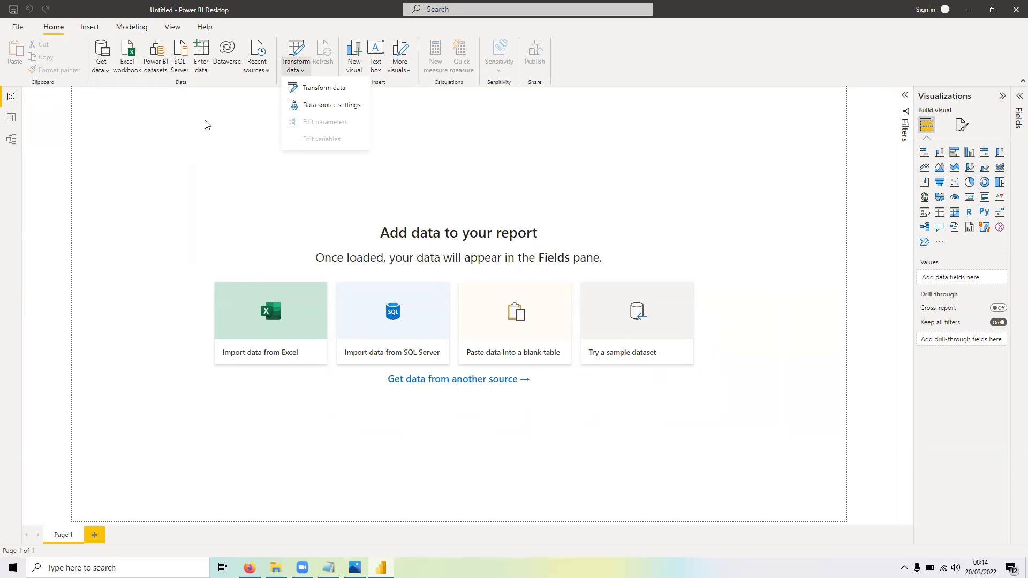
Step: Get data from the Text/CSV source, using the Global Superstore(3) text file in the Downloads folder
{"action": "left_click", "coordinate": [101, 71]}
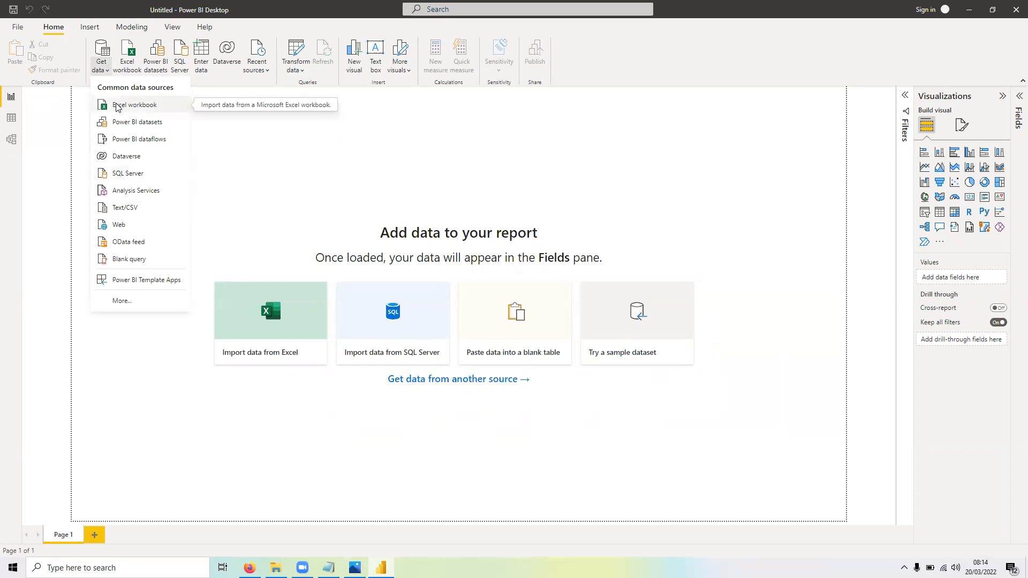
{"action": "left_click", "coordinate": [129, 208]}
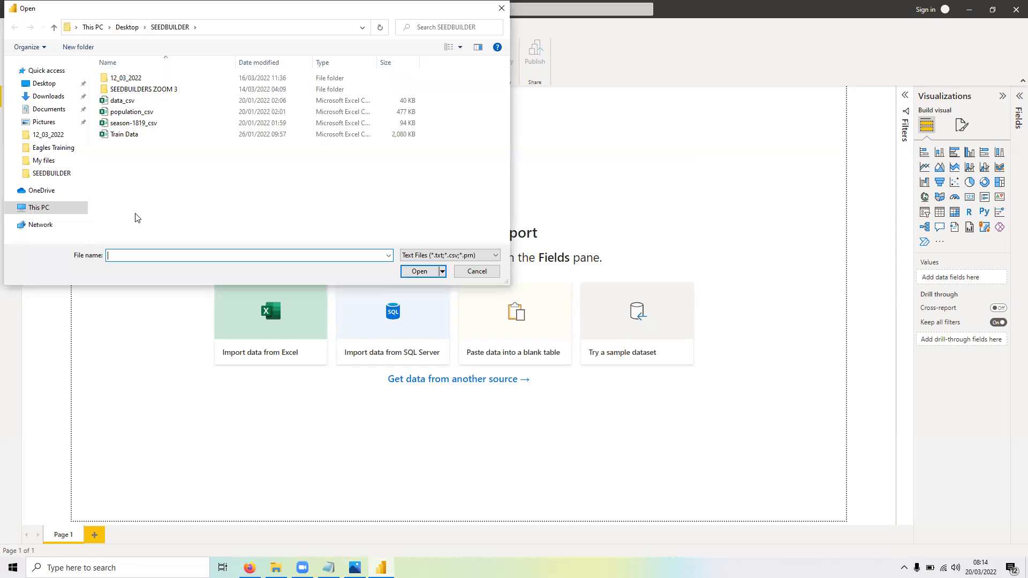
{"action": "left_click", "coordinate": [55, 151]}
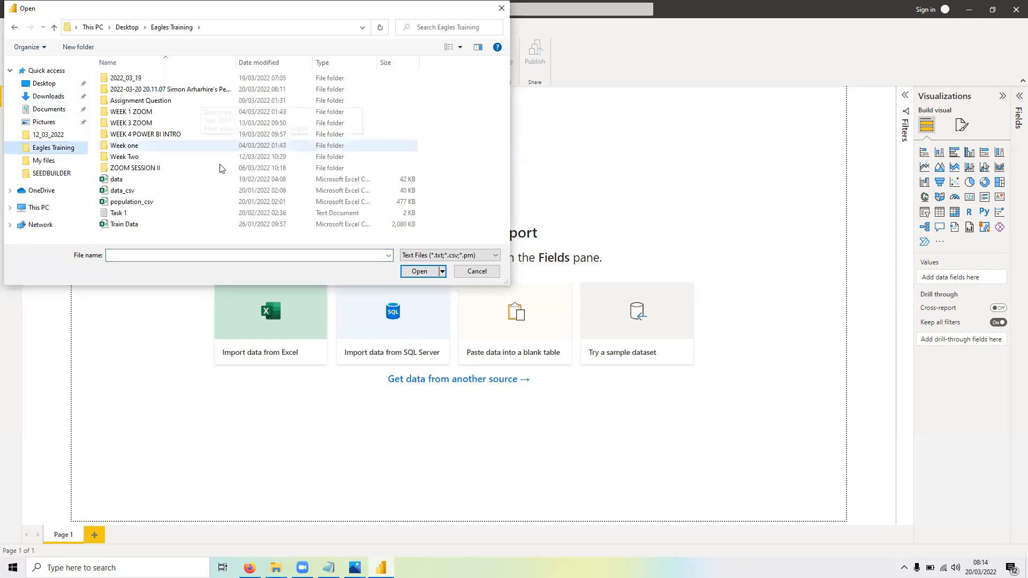
{"action": "left_click", "coordinate": [43, 98]}
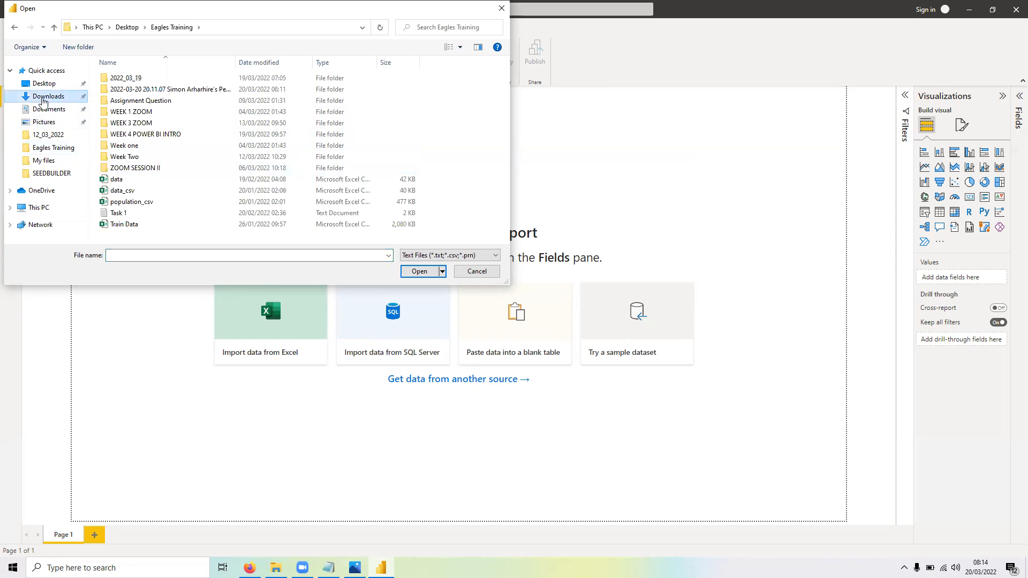
{"action": "left_click", "coordinate": [160, 144]}
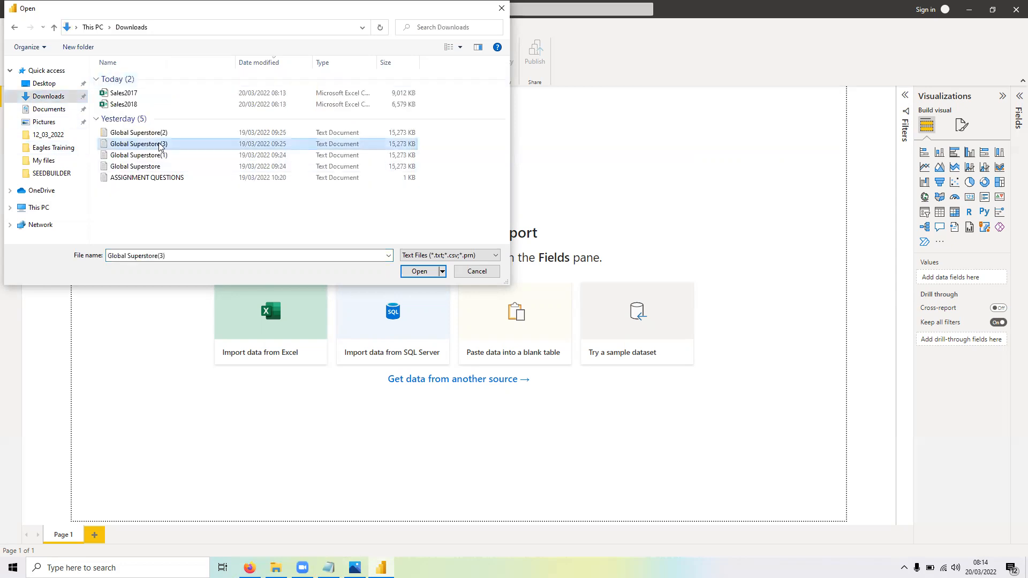
{"action": "left_click", "coordinate": [420, 271]}
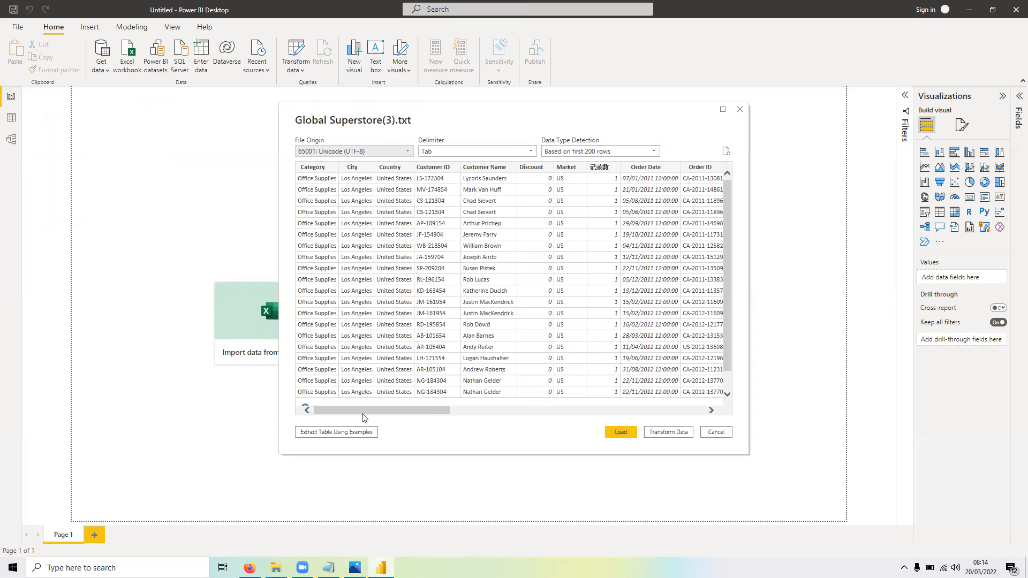
Step: Check the preview columns and delimiter choices, keep Tab, and open the Global Superstore(3) data for transformation in Power Query
{"action": "left_click_drag", "start_coordinate": [363, 413], "coordinate": [690, 420]}
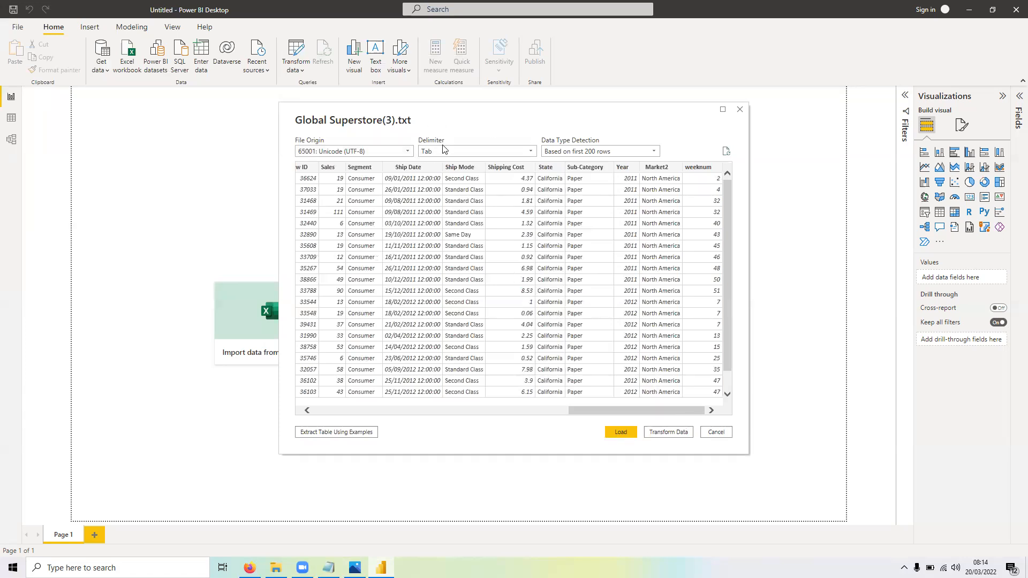
{"action": "left_click", "coordinate": [515, 152]}
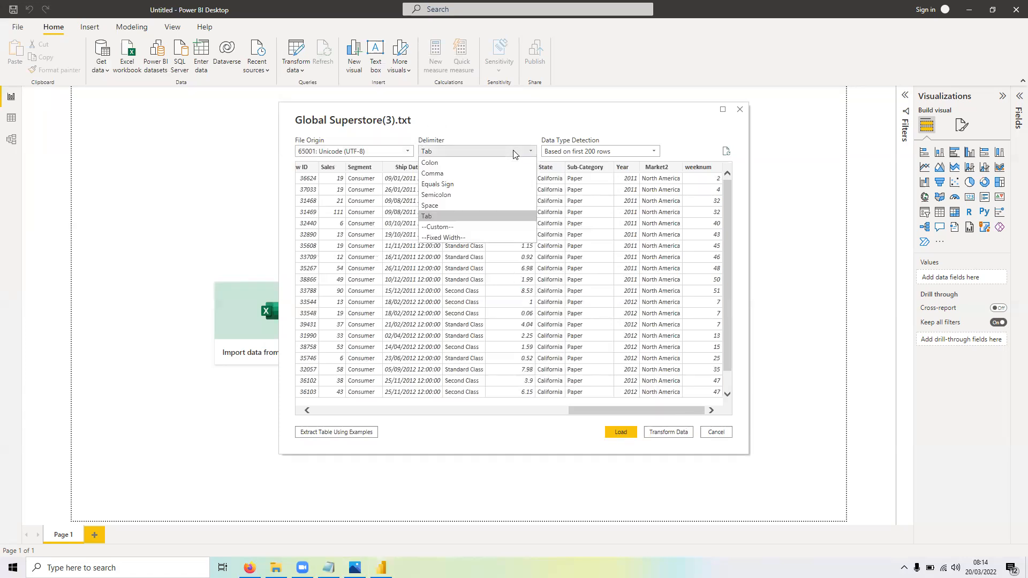
{"action": "left_click", "coordinate": [493, 131]}
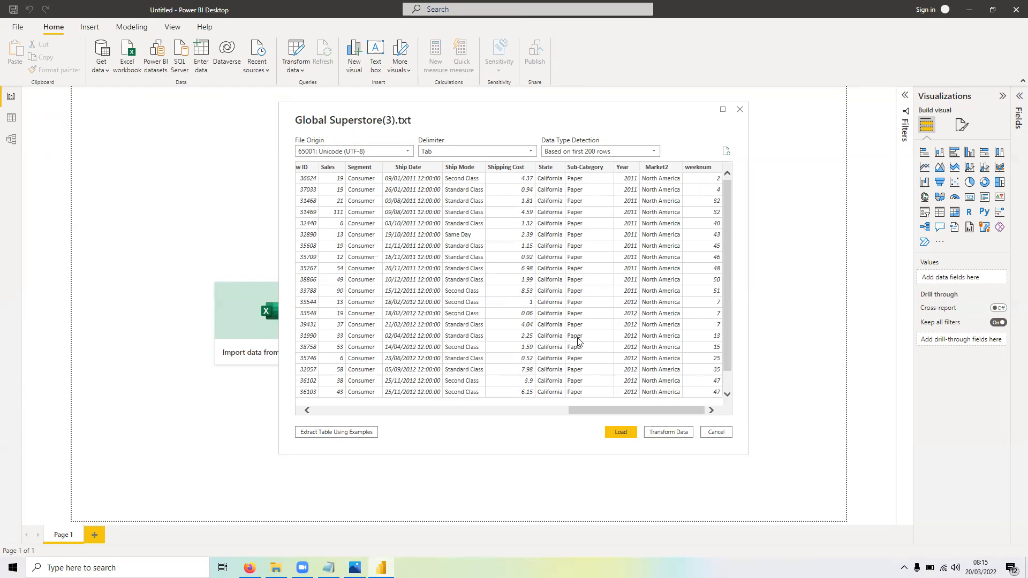
{"action": "left_click", "coordinate": [683, 435]}
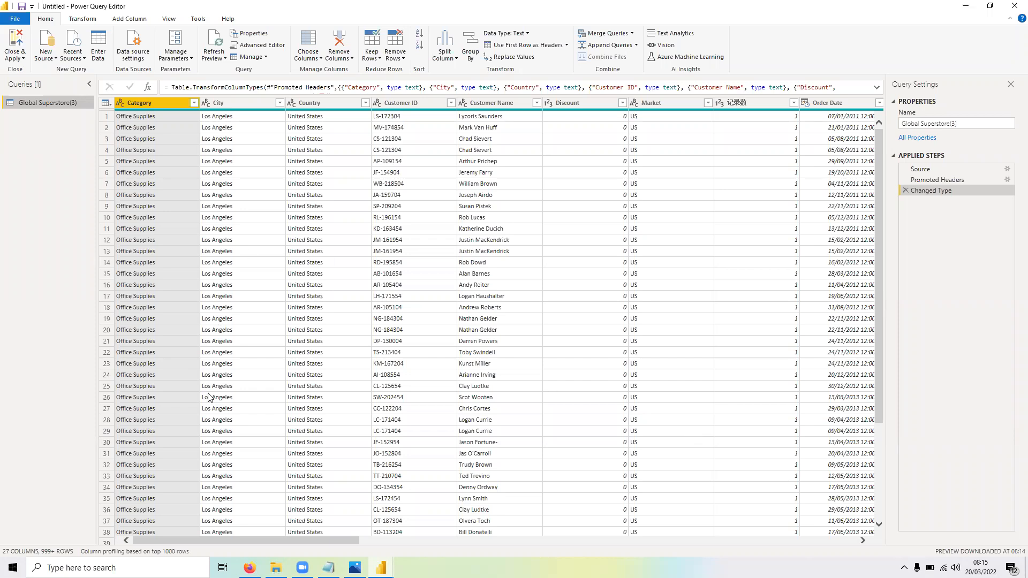
{"action": "left_click_drag", "start_coordinate": [182, 545], "coordinate": [664, 526]}
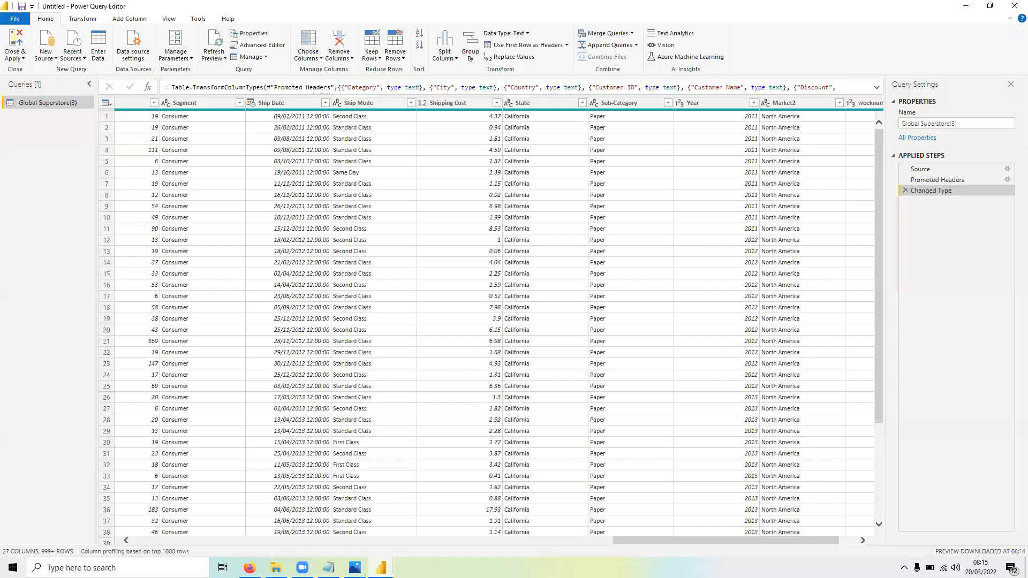
{"action": "key", "text": "alt+Tab"}
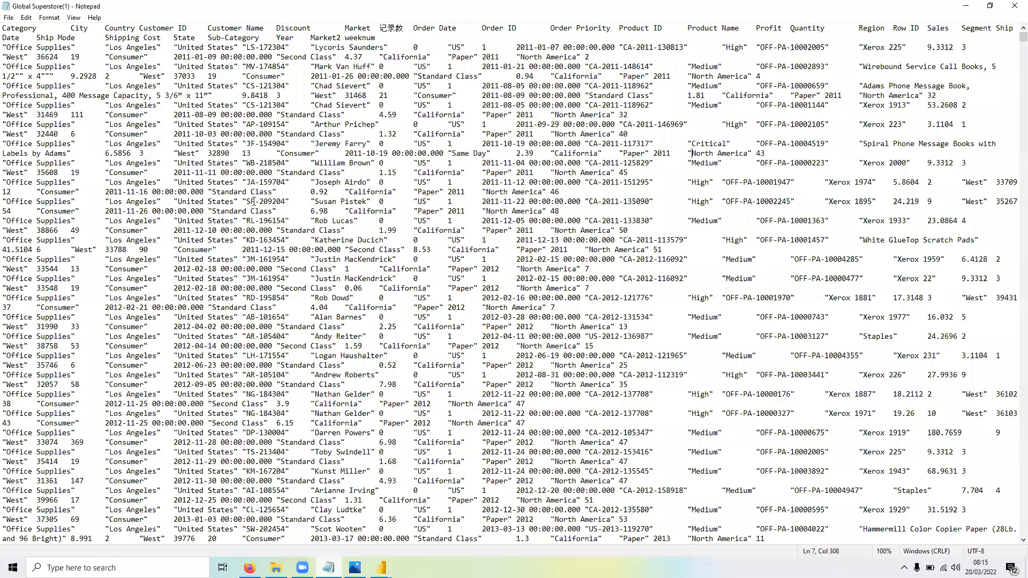
{"action": "left_click", "coordinate": [10, 17]}
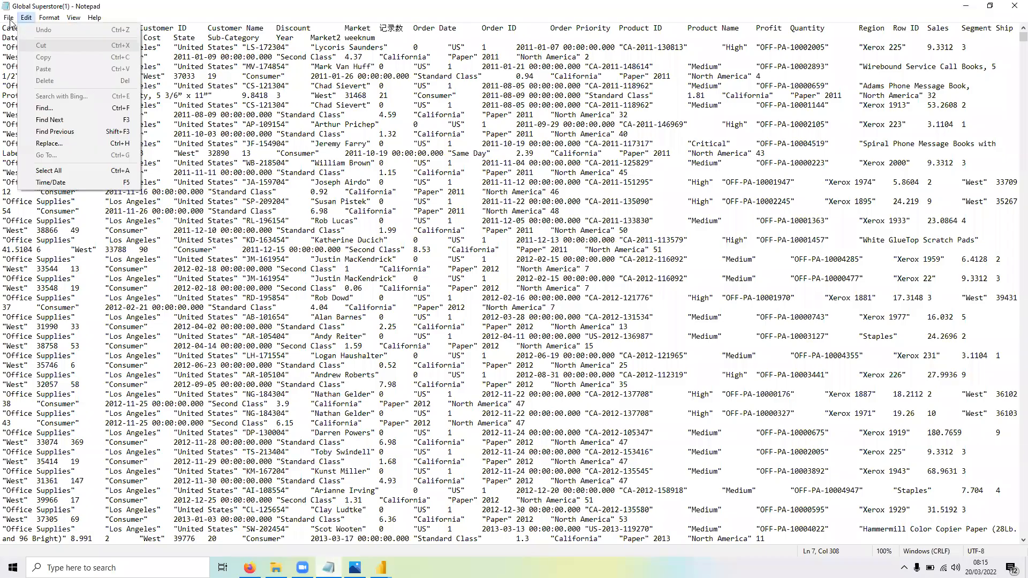
{"action": "left_click", "coordinate": [28, 54]}
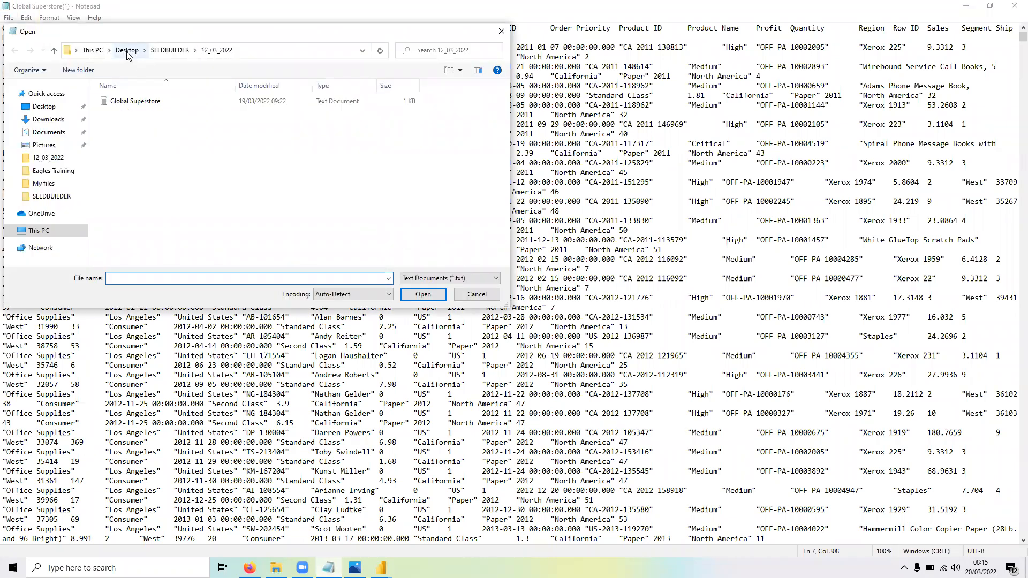
{"action": "left_click", "coordinate": [126, 52]}
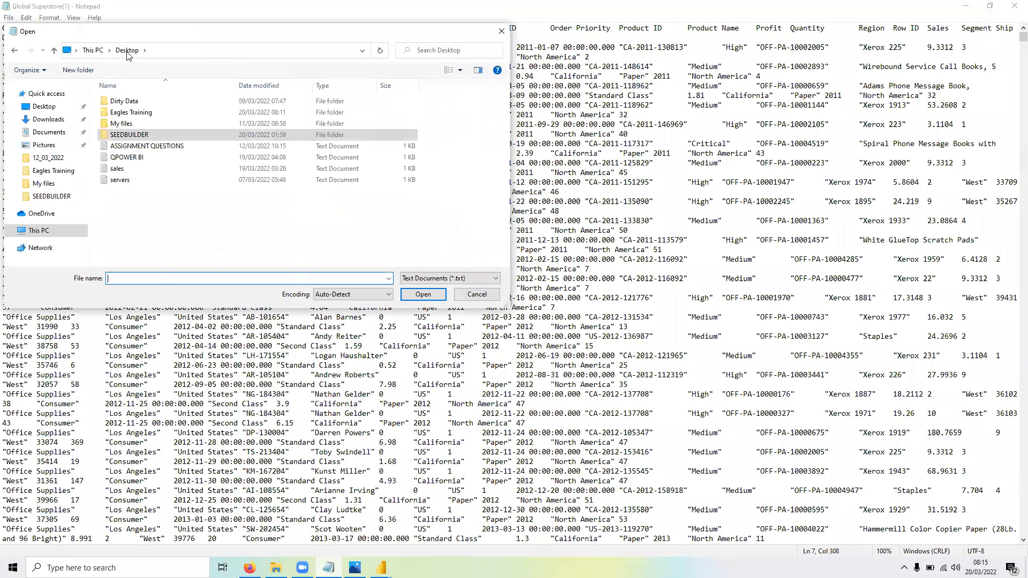
{"action": "left_click", "coordinate": [65, 173]}
{"action": "left_click", "coordinate": [142, 205]}
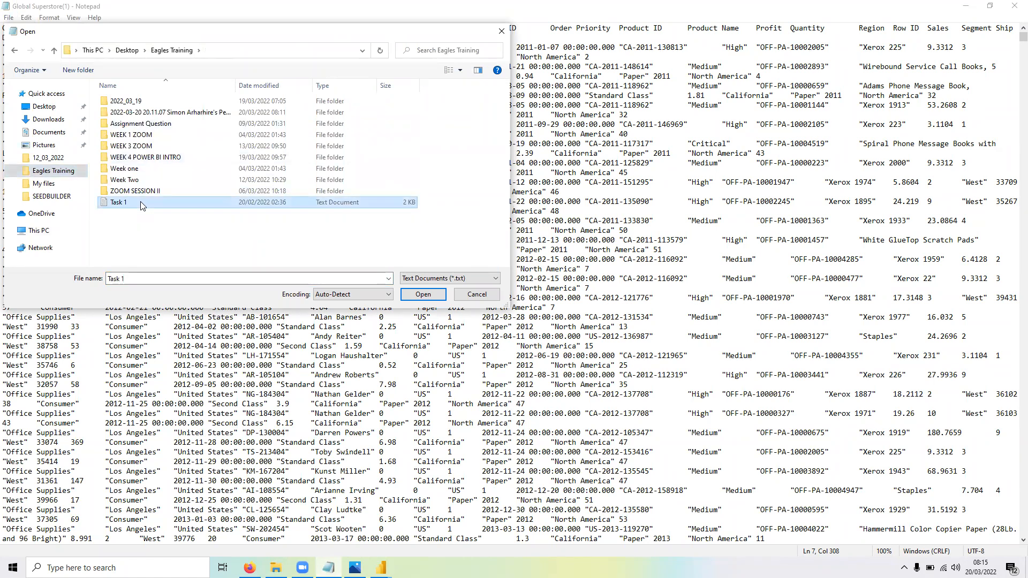
{"action": "left_click", "coordinate": [48, 184]}
{"action": "scroll", "coordinate": [261, 222], "scroll_direction": "down", "scroll_amount": 5}
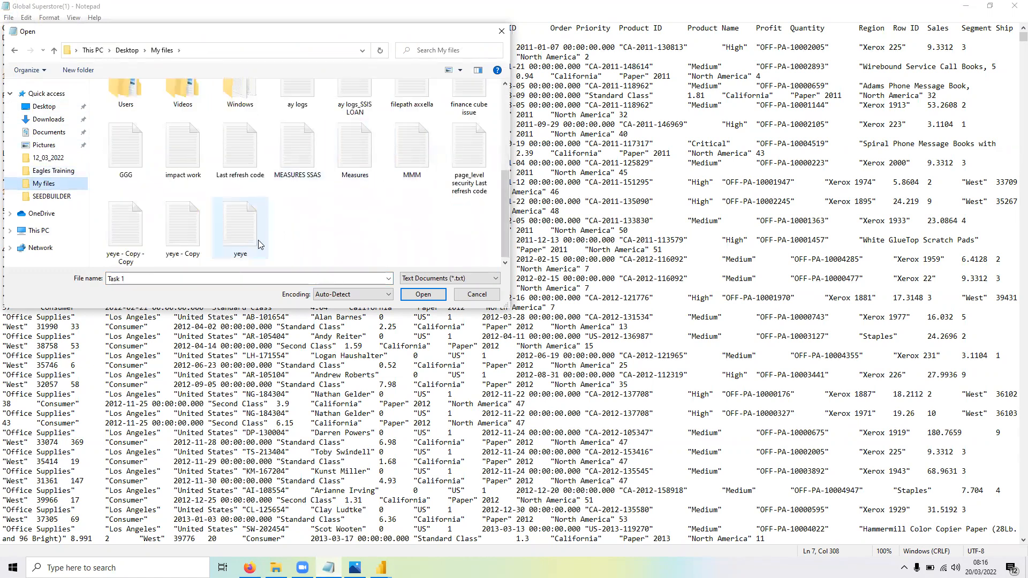
{"action": "left_click", "coordinate": [54, 109]}
{"action": "left_click", "coordinate": [57, 118]}
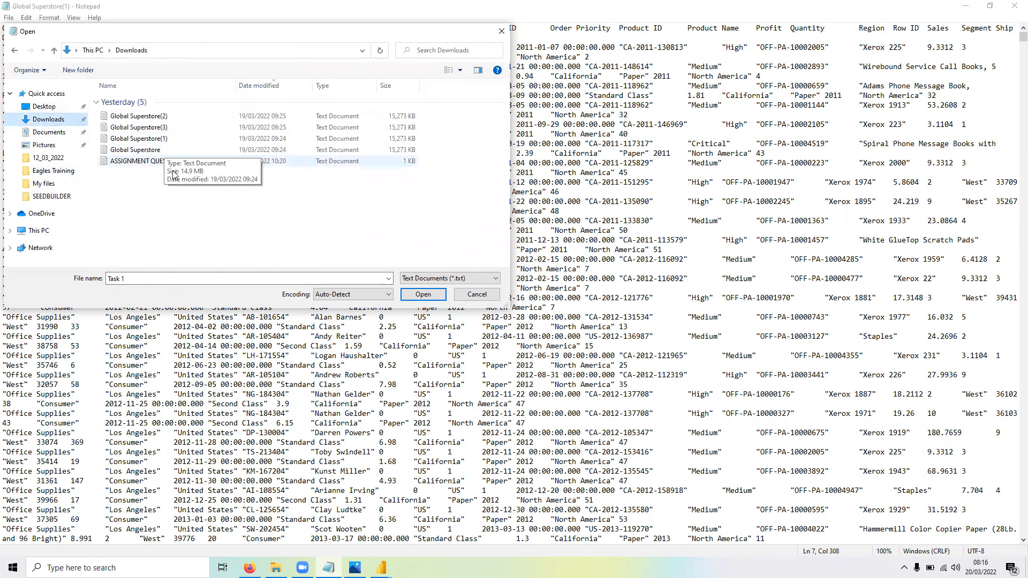
{"action": "left_click", "coordinate": [485, 295]}
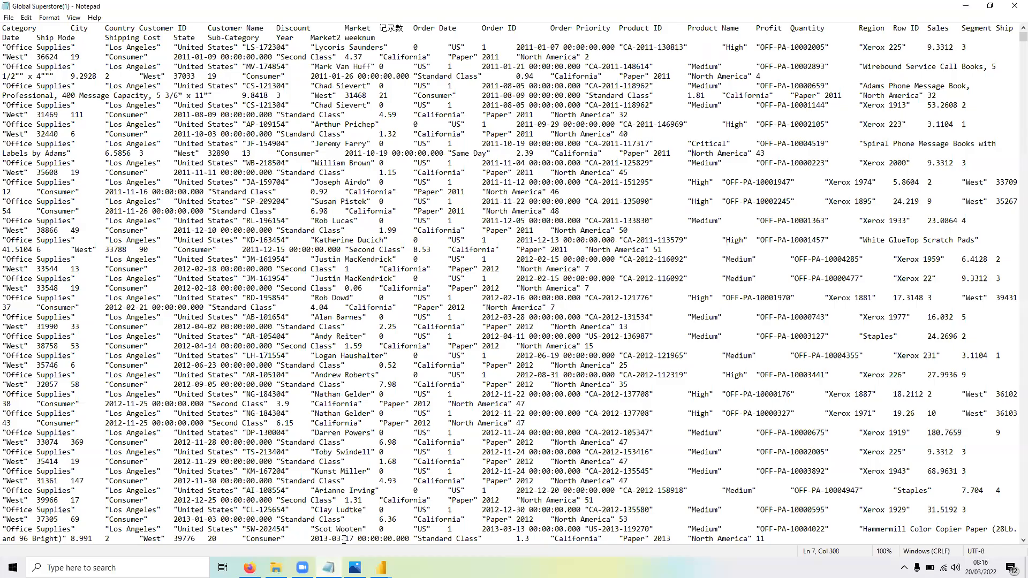
{"action": "left_click", "coordinate": [380, 567]}
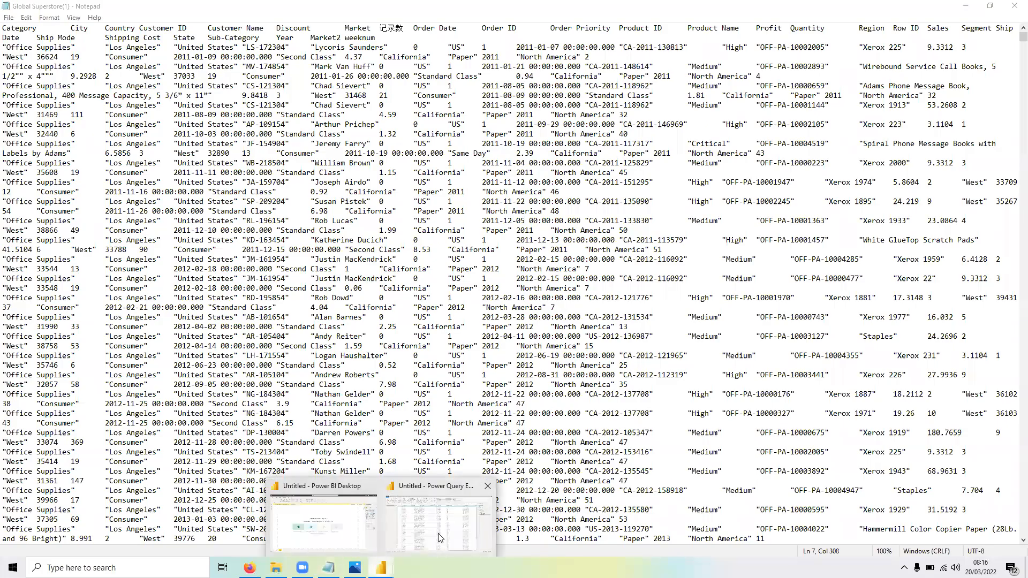
{"action": "left_click", "coordinate": [439, 538]}
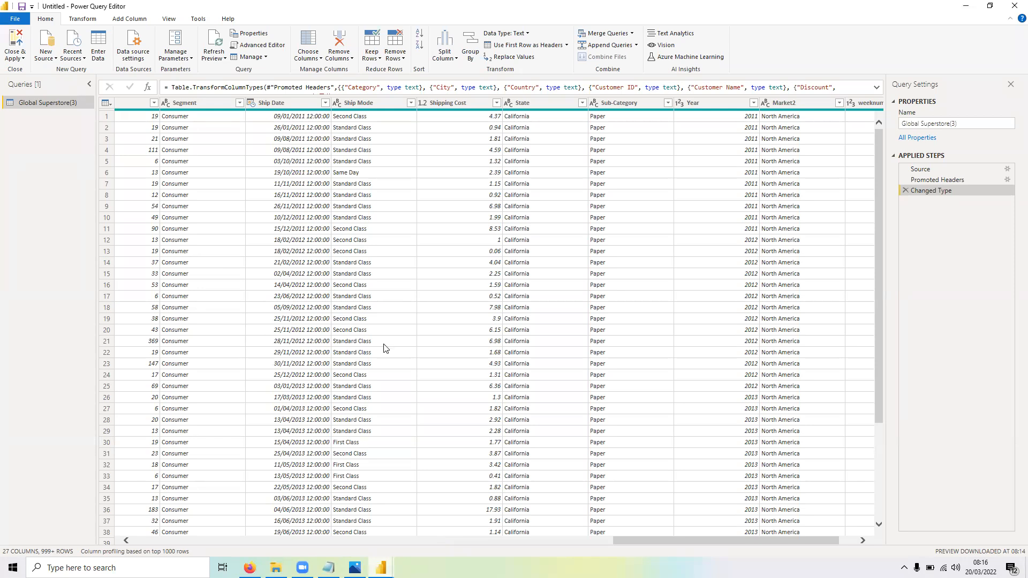
Step: Examine the Ship Date column and each column from Category through Customer Name in the Global Superstore(3) query
{"action": "left_click", "coordinate": [293, 107]}
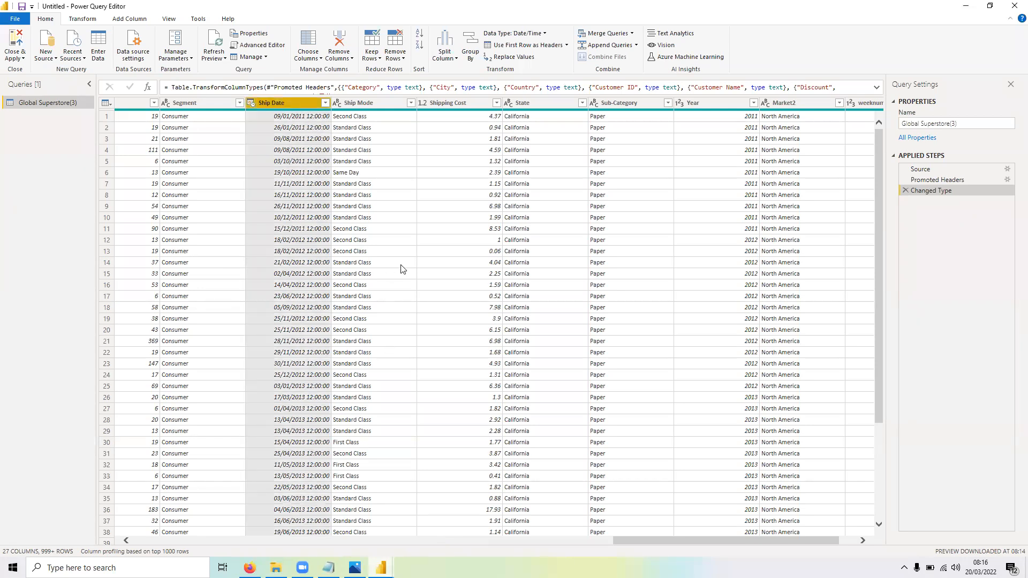
{"action": "scroll", "coordinate": [402, 266], "scroll_direction": "left", "scroll_amount": 5}
{"action": "scroll", "coordinate": [403, 269], "scroll_direction": "left", "scroll_amount": 10}
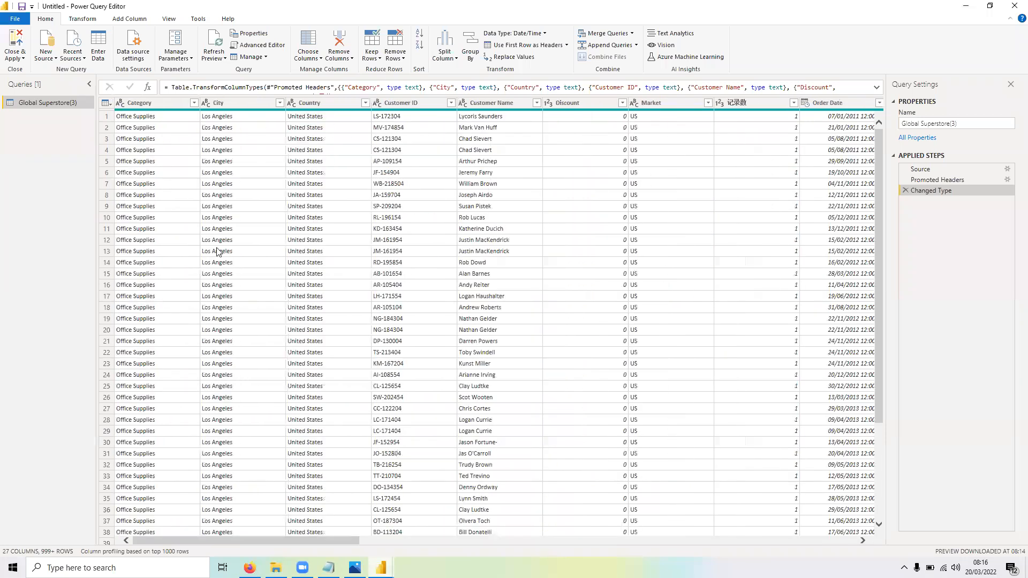
{"action": "left_click", "coordinate": [152, 103]}
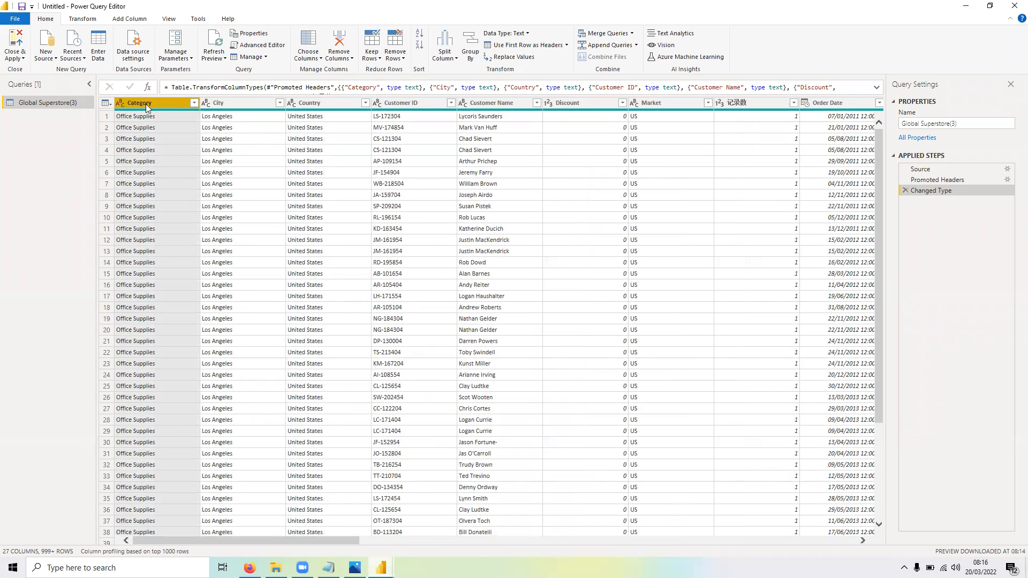
{"action": "left_click", "coordinate": [230, 103]}
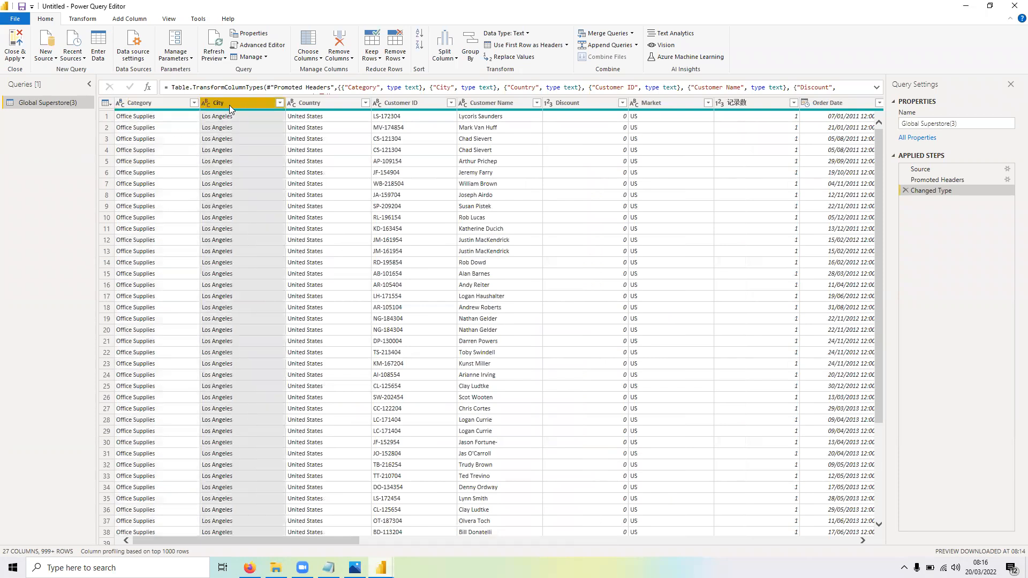
{"action": "left_click", "coordinate": [338, 105]}
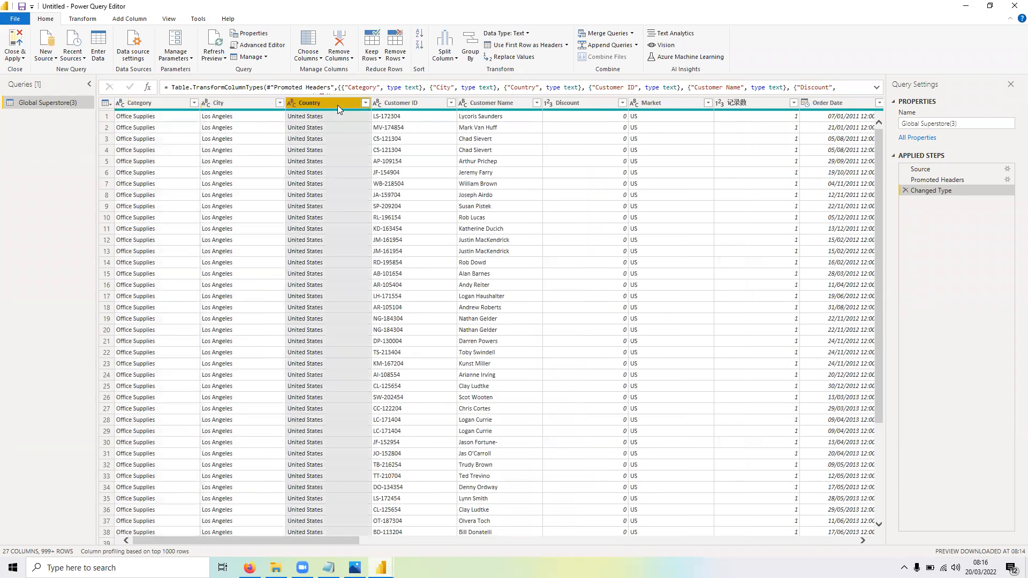
{"action": "left_click", "coordinate": [406, 104]}
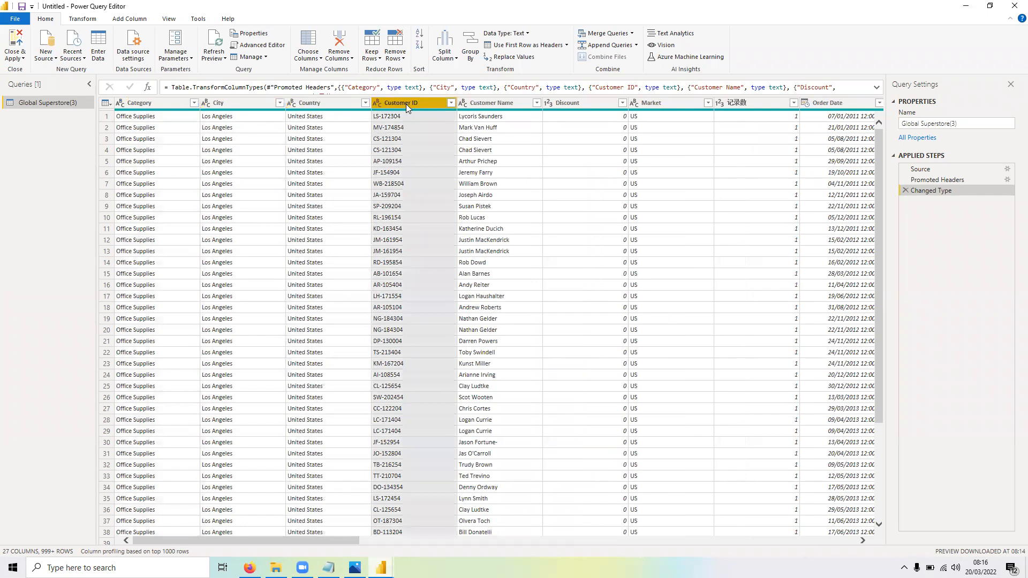
{"action": "left_click", "coordinate": [500, 107]}
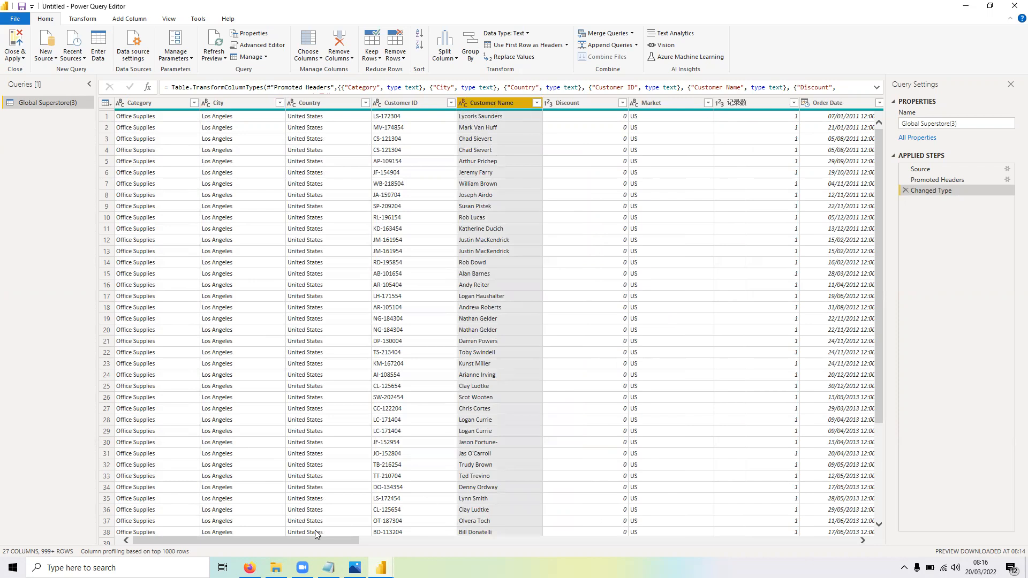
Step: Examine the remaining columns from Discount through weeknum, including the filter values of the 记录数 column, without applying a filter
{"action": "left_click_drag", "start_coordinate": [316, 542], "coordinate": [361, 542]}
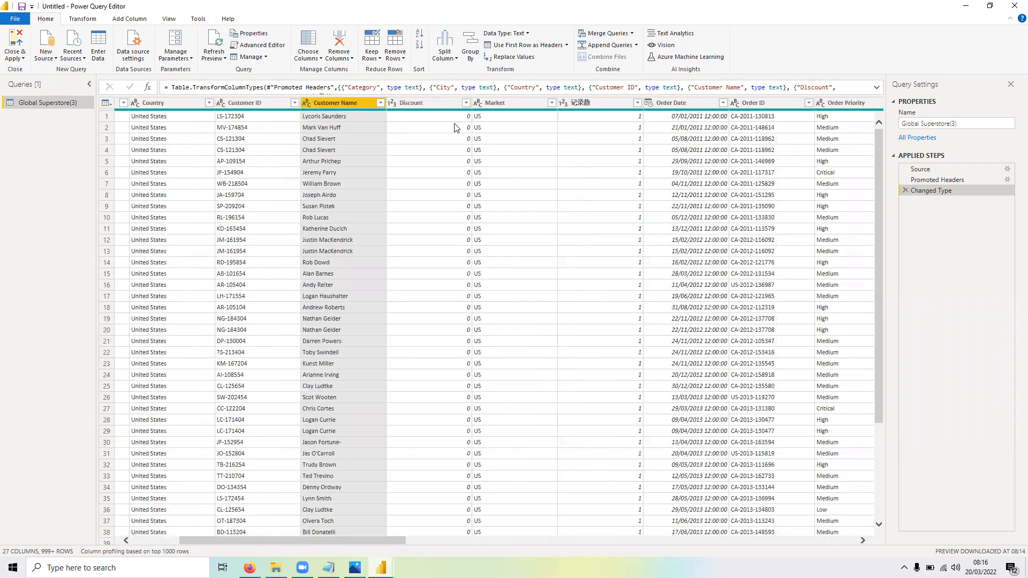
{"action": "left_click", "coordinate": [439, 104]}
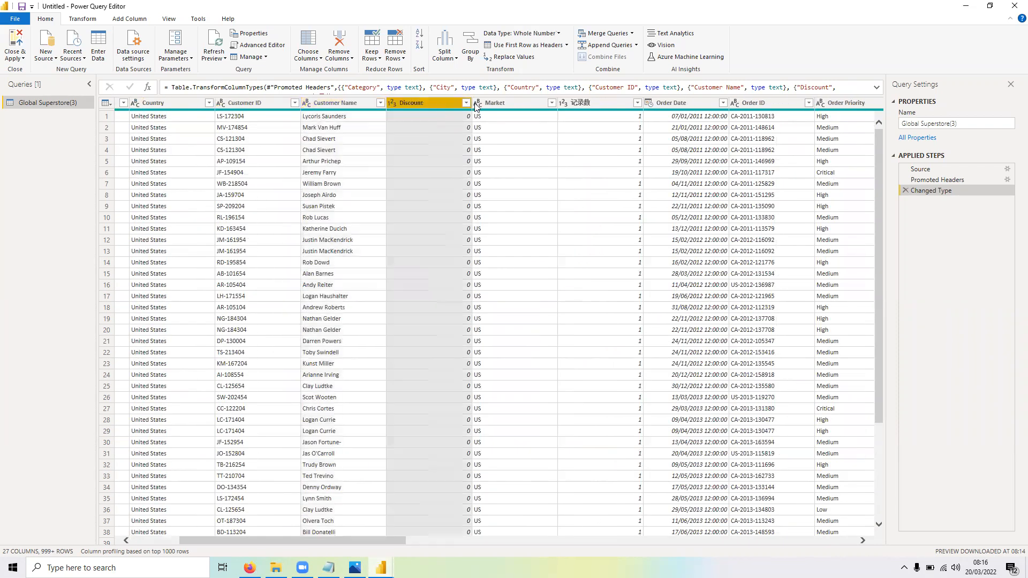
{"action": "left_click", "coordinate": [521, 101]}
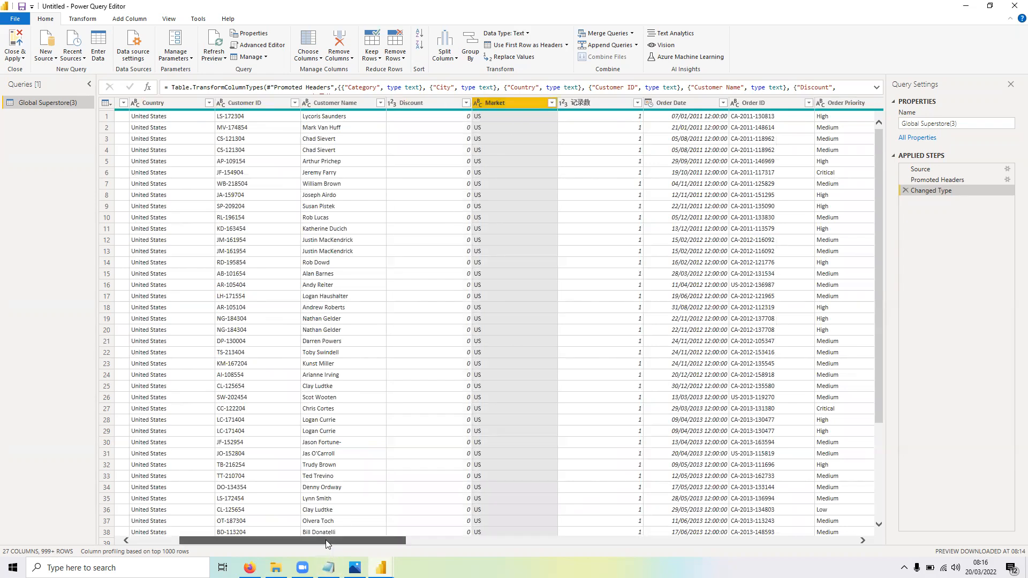
{"action": "left_click_drag", "start_coordinate": [325, 540], "coordinate": [353, 540]}
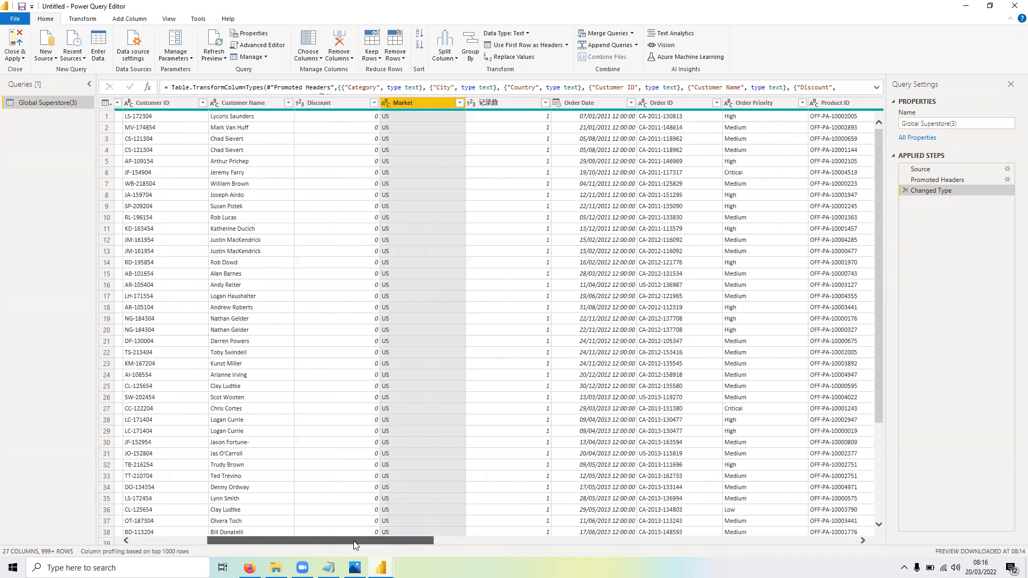
{"action": "left_click", "coordinate": [503, 104]}
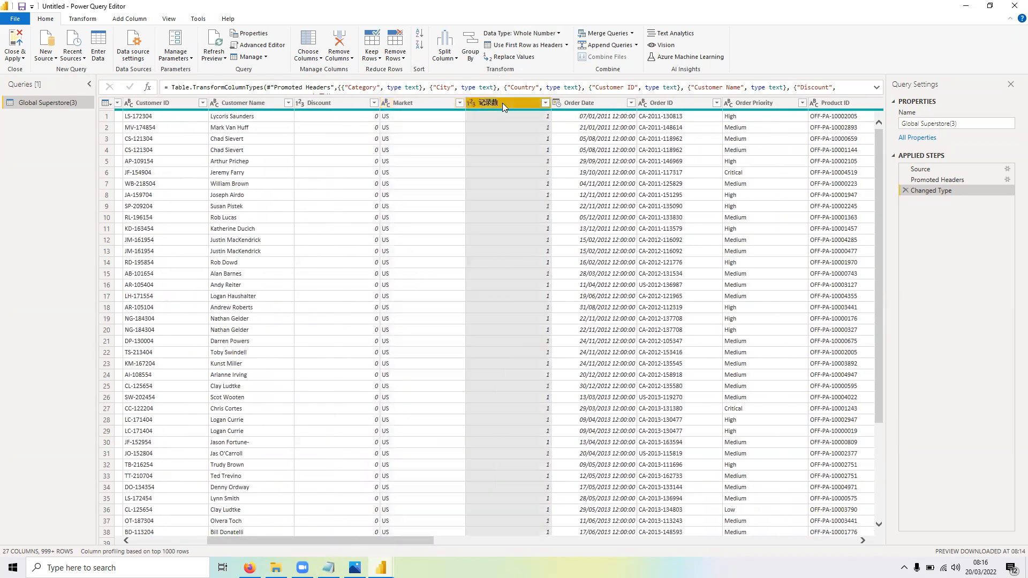
{"action": "left_click", "coordinate": [547, 103]}
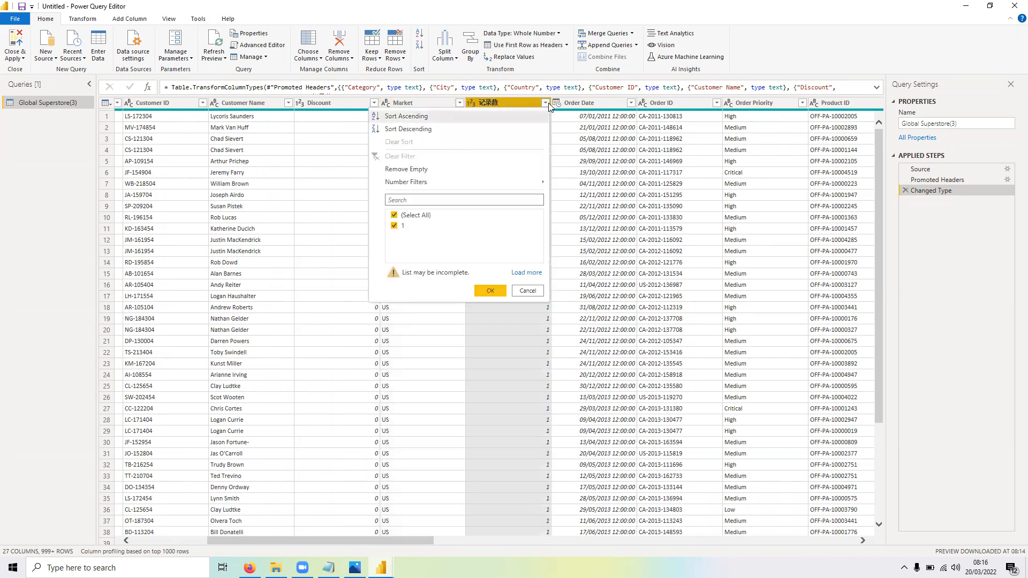
{"action": "left_click", "coordinate": [521, 292]}
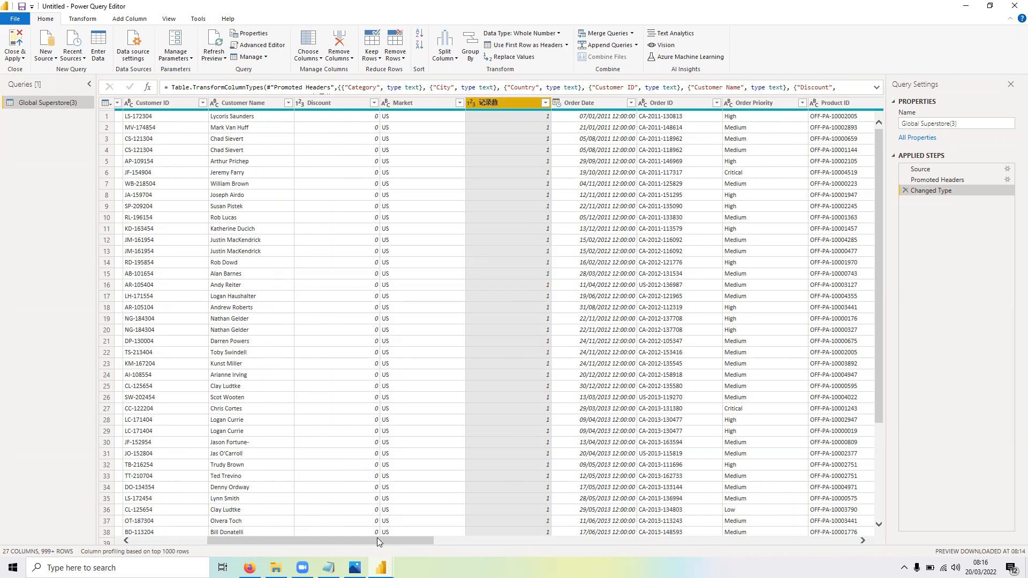
{"action": "left_click_drag", "start_coordinate": [374, 537], "coordinate": [436, 532]}
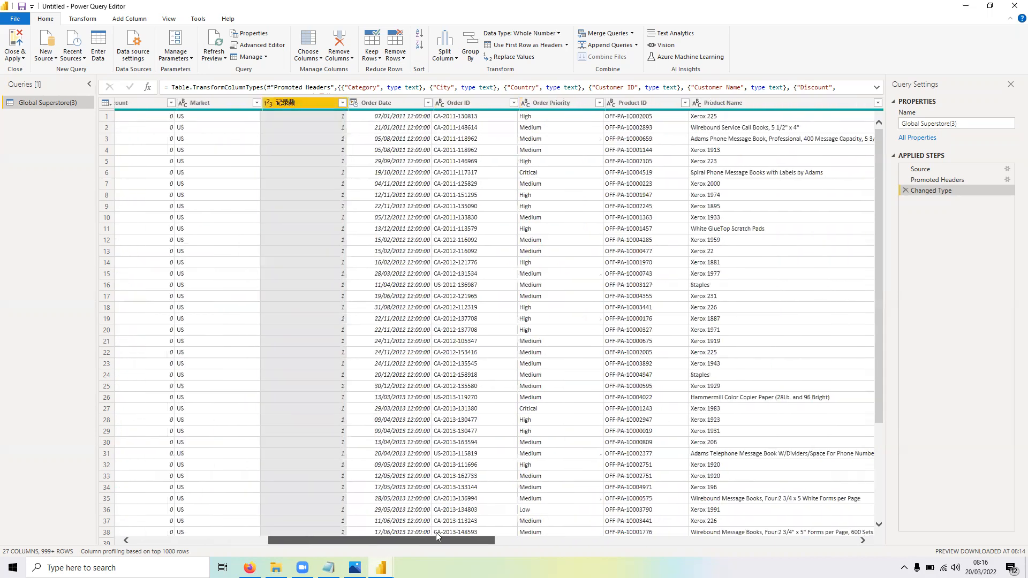
{"action": "left_click", "coordinate": [379, 103]}
{"action": "left_click", "coordinate": [456, 101]}
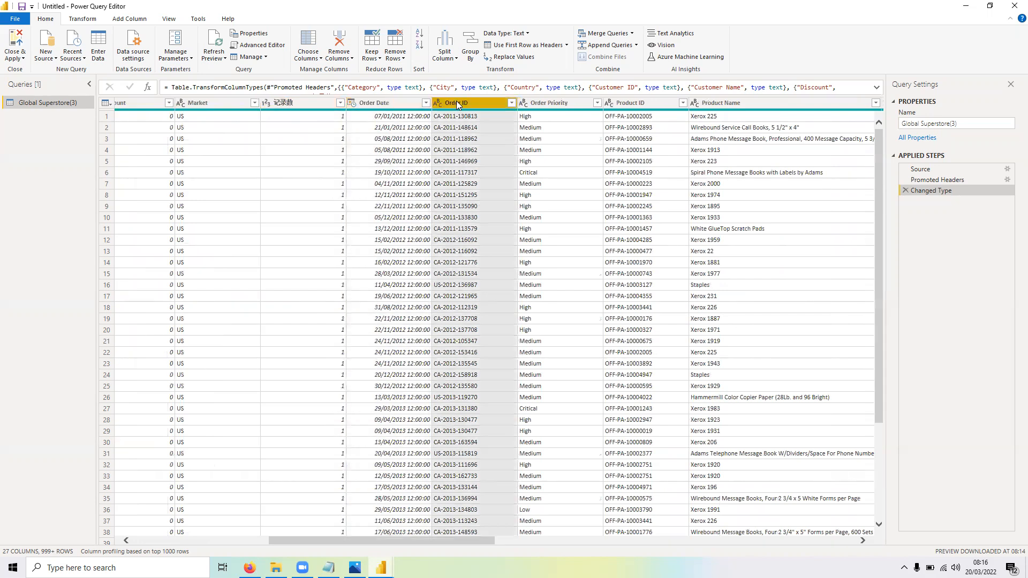
{"action": "left_click", "coordinate": [560, 102]}
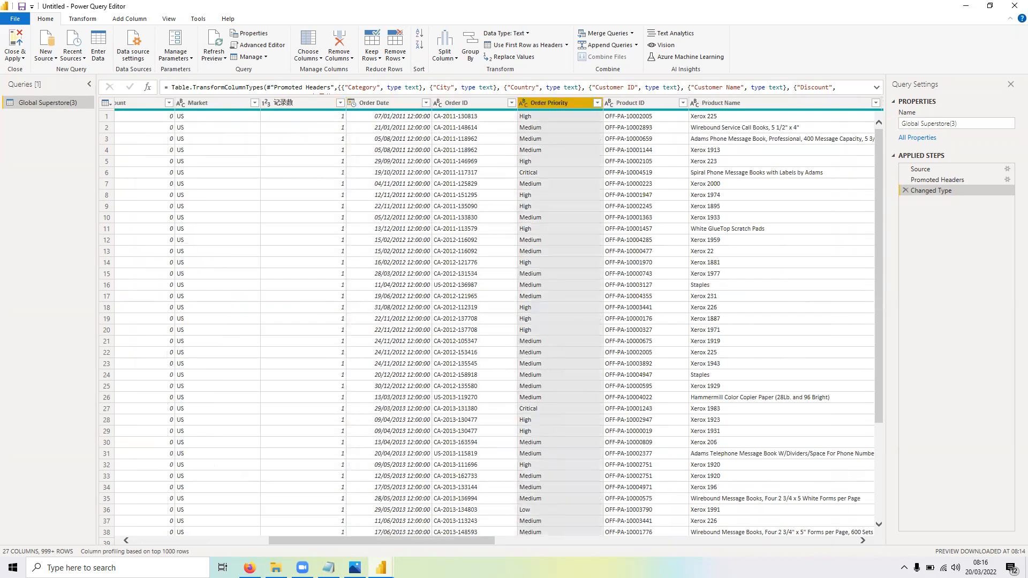
{"action": "left_click_drag", "start_coordinate": [455, 537], "coordinate": [844, 495]}
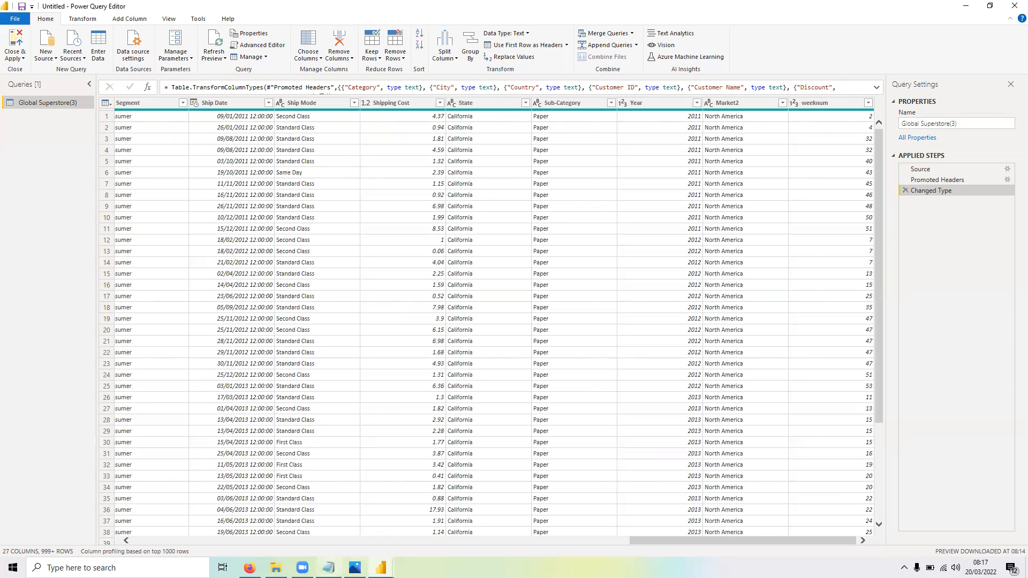
Step: Switch to Notepad, start a new blank note with enlarged text and head it TASK
{"action": "left_click", "coordinate": [329, 568]}
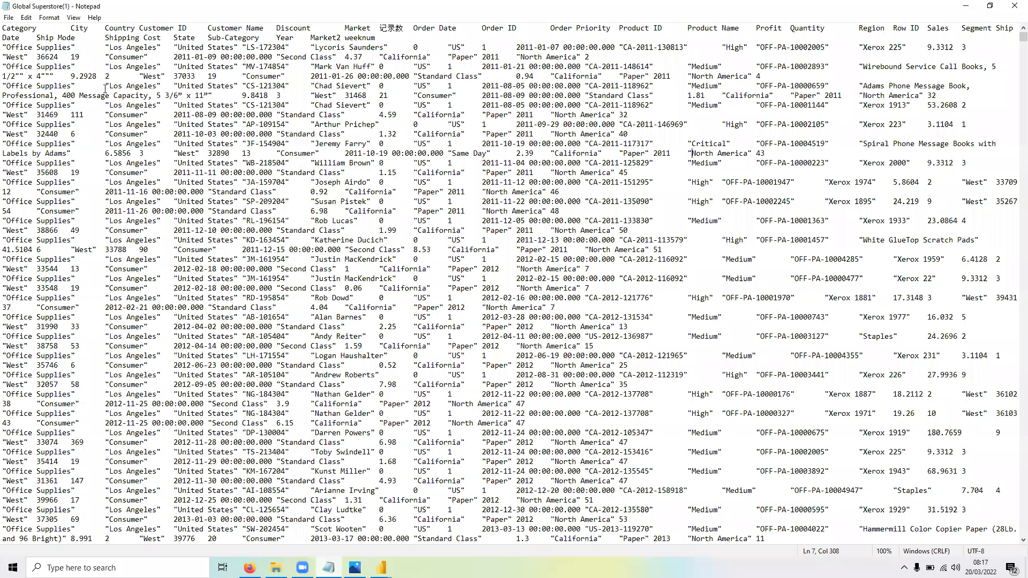
{"action": "key", "text": "ctrl+n"}
{"action": "scroll", "coordinate": [98, 71], "scroll_direction": "up", "scroll_amount": 5}
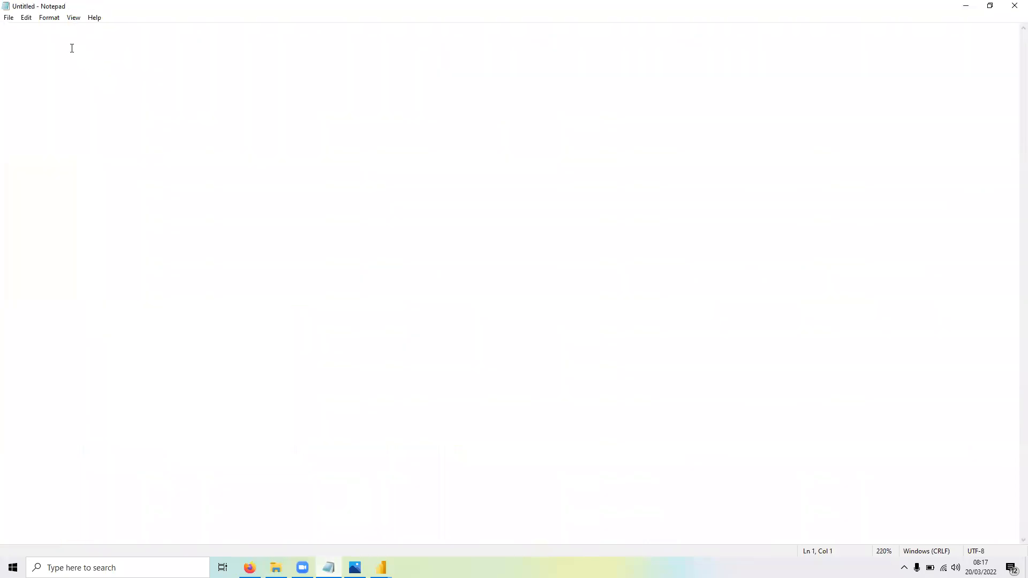
{"action": "type", "text": "task"}
{"action": "key", "text": "BackSpace"}
{"action": "key", "text": "BackSpace"}
{"action": "key", "text": "BackSpace"}
{"action": "key", "text": "BackSpace"}
{"action": "key", "text": "Caps_Lock"}
{"action": "type", "text": "TASK"}
{"action": "key", "text": "Return"}
{"action": "key", "text": "Return"}
Step: Add the first task below the heading: "1. MOVE THE ROW ID TO THE BEGINNING"
{"action": "type", "text": "1. "}
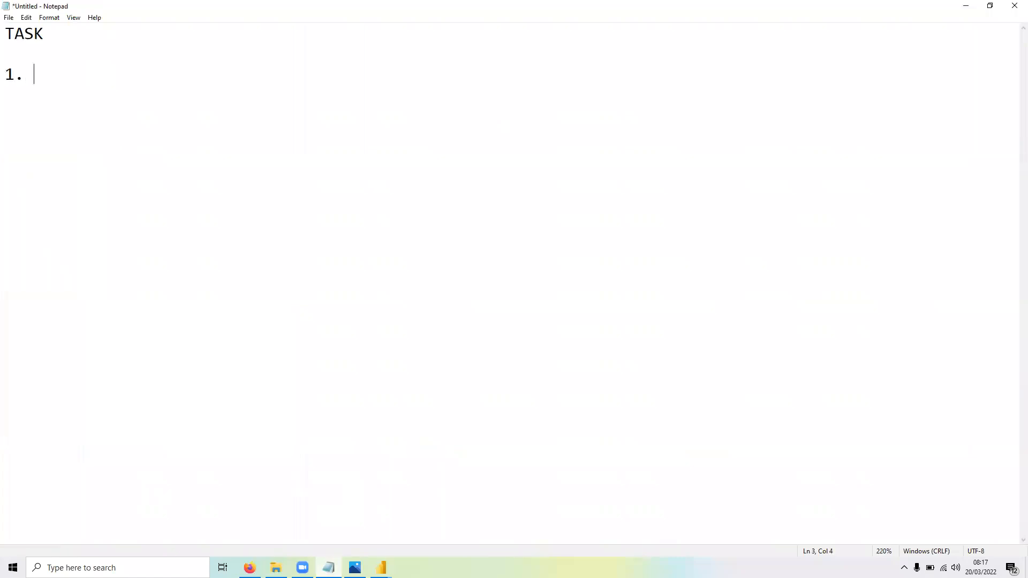
{"action": "type", "text": "MOVE THE ROW ID T"}
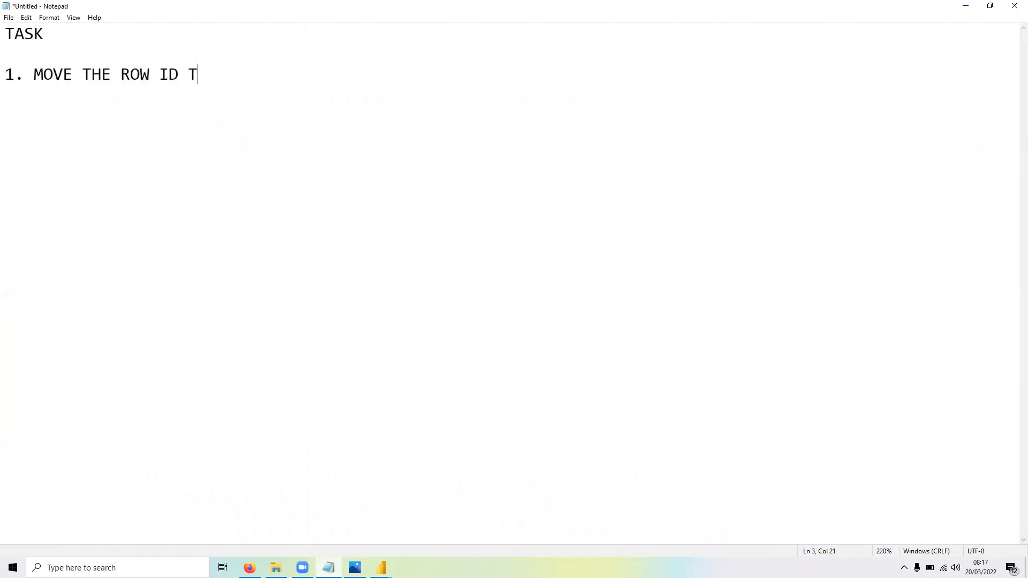
{"action": "type", "text": "O THE BEGINNING"}
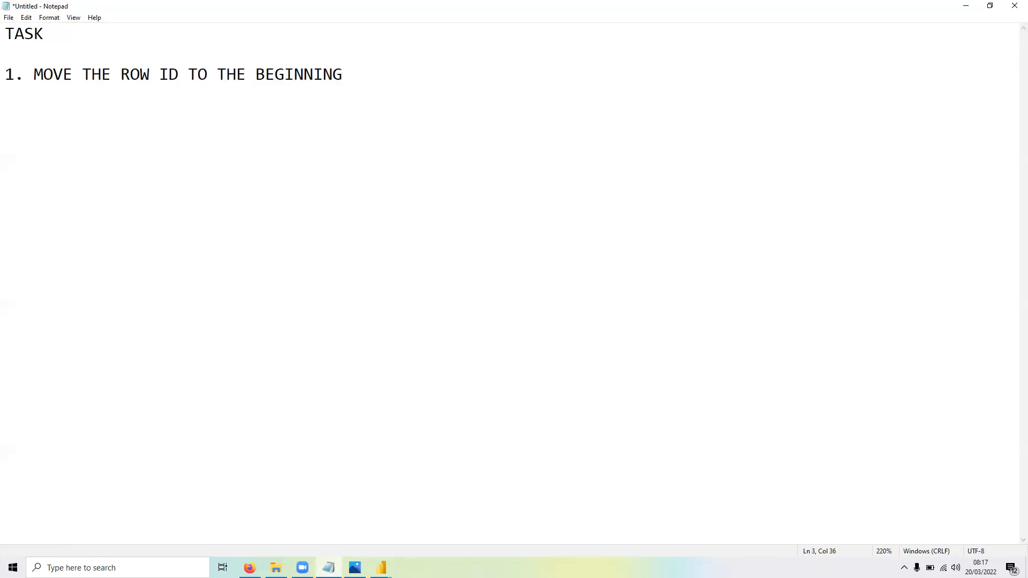
Step: Begin the second task with "2. CREATE A DIMENSION TABLE THAT CONSIST OF DISTINCT", leaving a blank line above it
{"action": "key", "text": "Return"}
{"action": "key", "text": "Return"}
{"action": "type", "text": "2. CREATE A DIMENSION TABLE TH"}
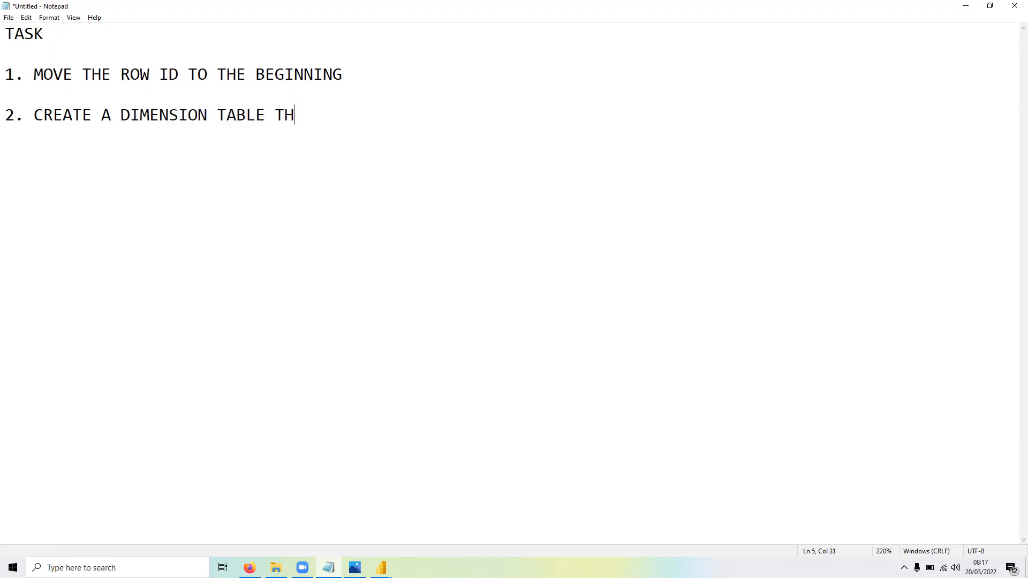
{"action": "type", "text": "AT CONSISS"}
{"action": "key", "text": "BackSpace"}
{"action": "type", "text": "T OF A"}
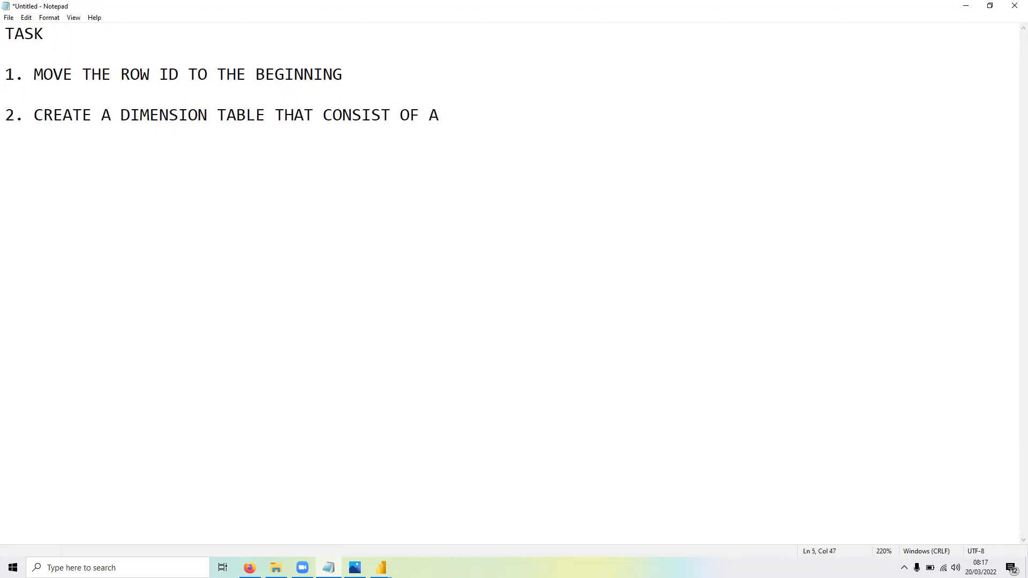
{"action": "key", "text": "BackSpace"}
{"action": "type", "text": "DISTICN"}
{"action": "type", "text": "T"}
{"action": "key", "text": "BackSpace"}
{"action": "key", "text": "BackSpace"}
{"action": "key", "text": "BackSpace"}
{"action": "type", "text": "NCT "}
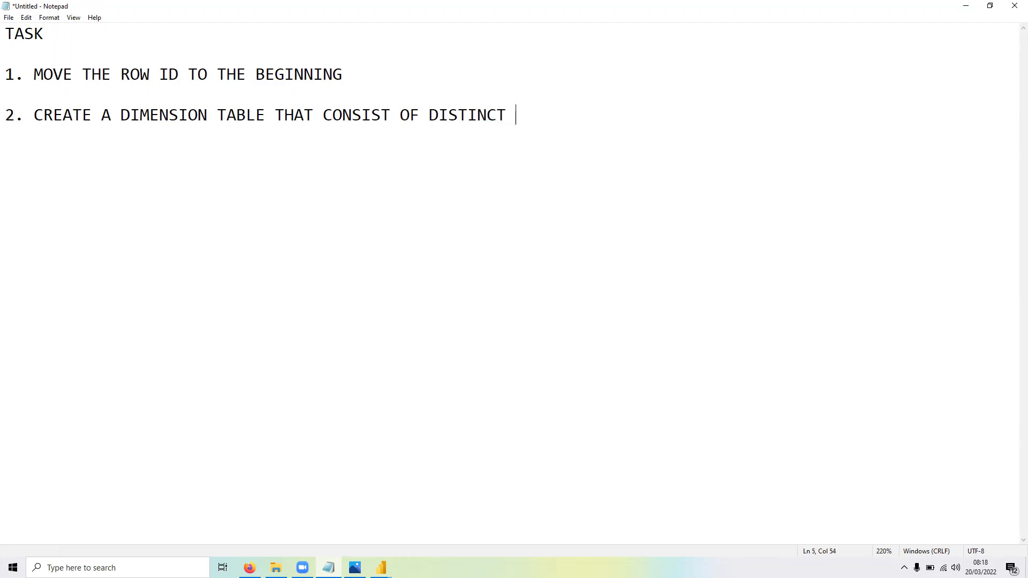
Step: Complete the second task with "PRODUCT ID , PRODUCT NAME AND QUANTITY"
{"action": "type", "text": "PEODUCT ID , "}
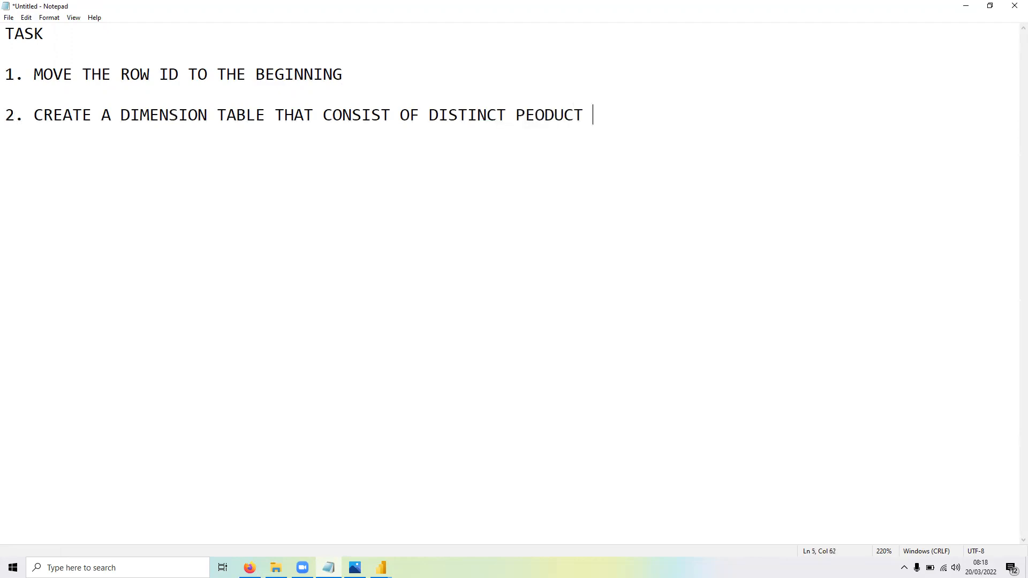
{"action": "type", "text": "R"}
{"action": "key", "text": "BackSpace"}
{"action": "type", "text": "PRODUCT NAME AND "}
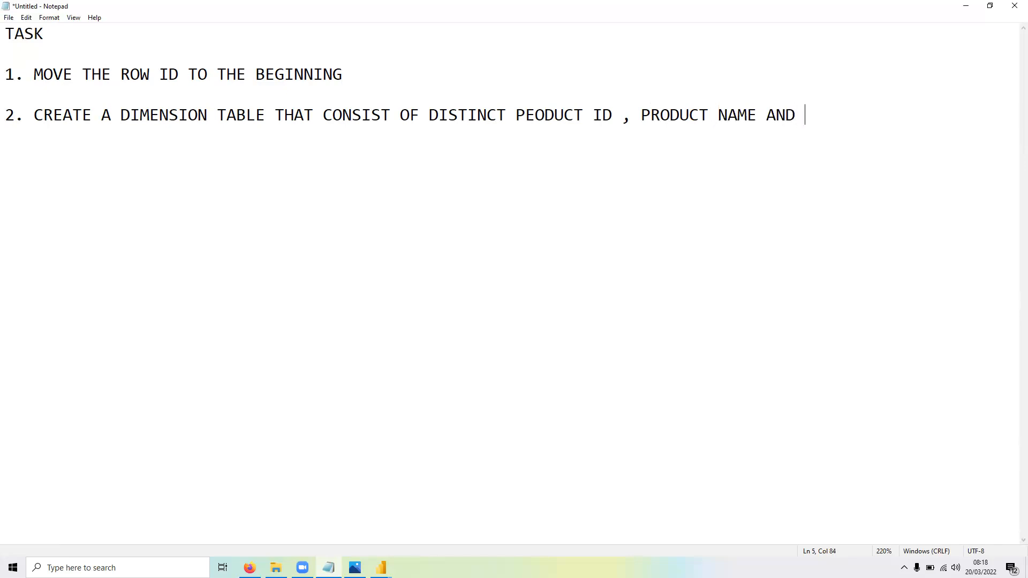
{"action": "type", "text": "QUNA"}
{"action": "key", "text": "BackSpace"}
{"action": "key", "text": "BackSpace"}
{"action": "type", "text": "A"}
{"action": "key", "text": "BackSpace"}
{"action": "type", "text": "ANTITY"}
Step: Add the third task: "3. CREATE A DIMENSION TABLE SHOWING DISTINCT CUSTOMER ID AND CUSTOMER NAMES"
{"action": "key", "text": "Return"}
{"action": "key", "text": "Return"}
{"action": "type", "text": "3. CT"}
{"action": "key", "text": "BackSpace"}
{"action": "type", "text": "REATE"}
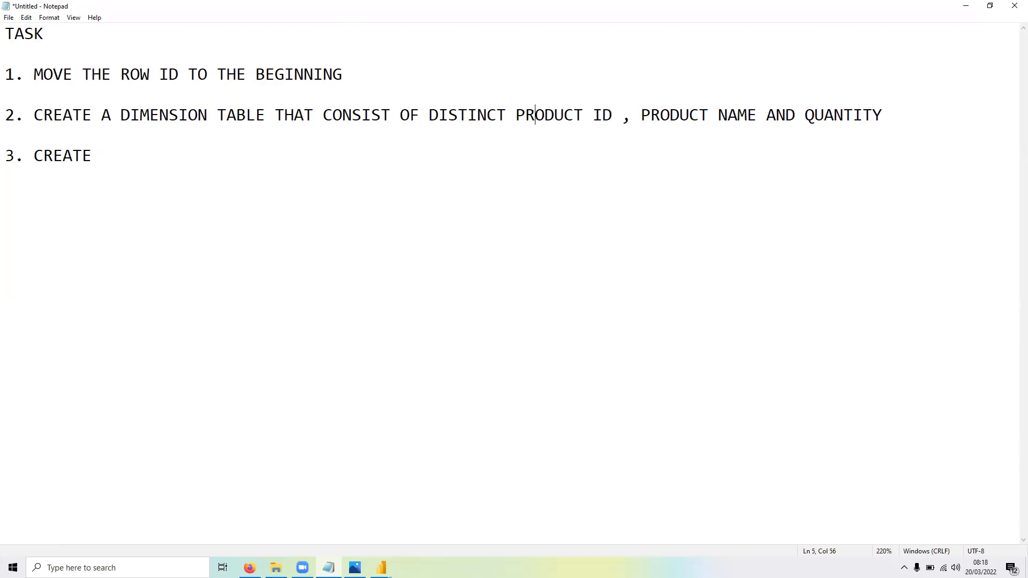
{"action": "left_click", "coordinate": [131, 157]}
{"action": "type", "text": "A DIMENSION TANE"}
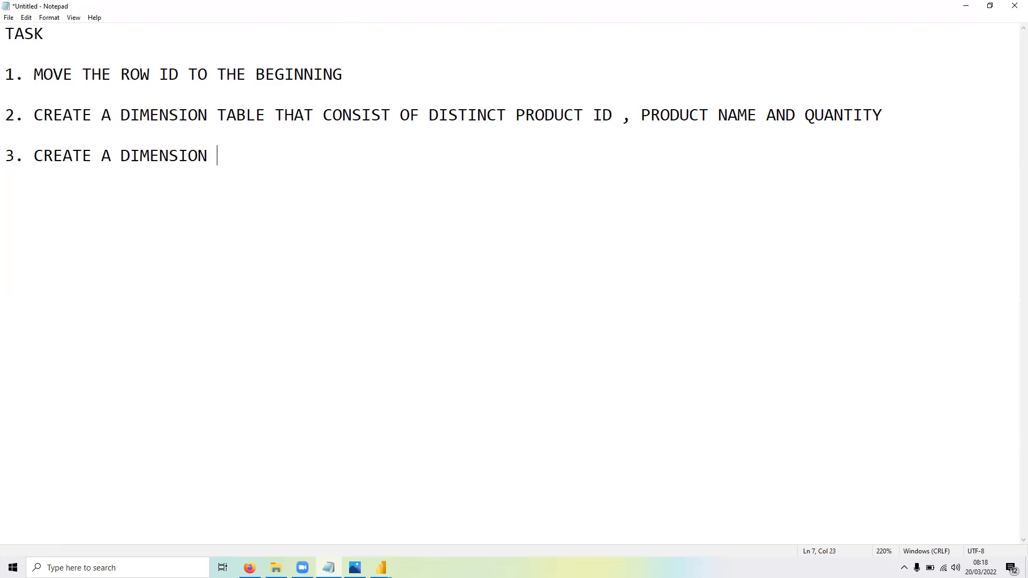
{"action": "key", "text": "BackSpace"}
{"action": "key", "text": "BackSpace"}
{"action": "type", "text": "BLE SHOWING D"}
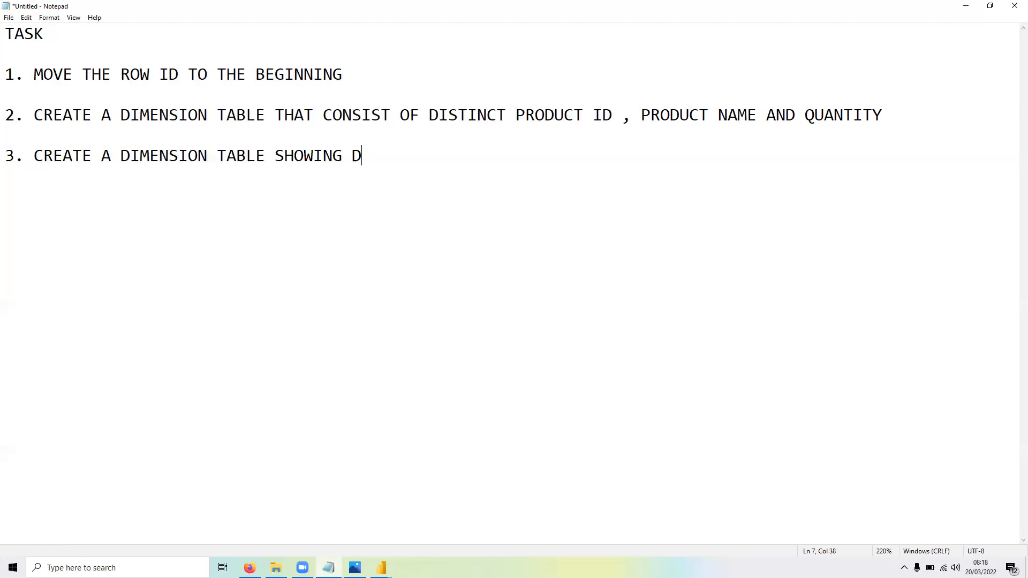
{"action": "type", "text": "ISTINCT CUS"}
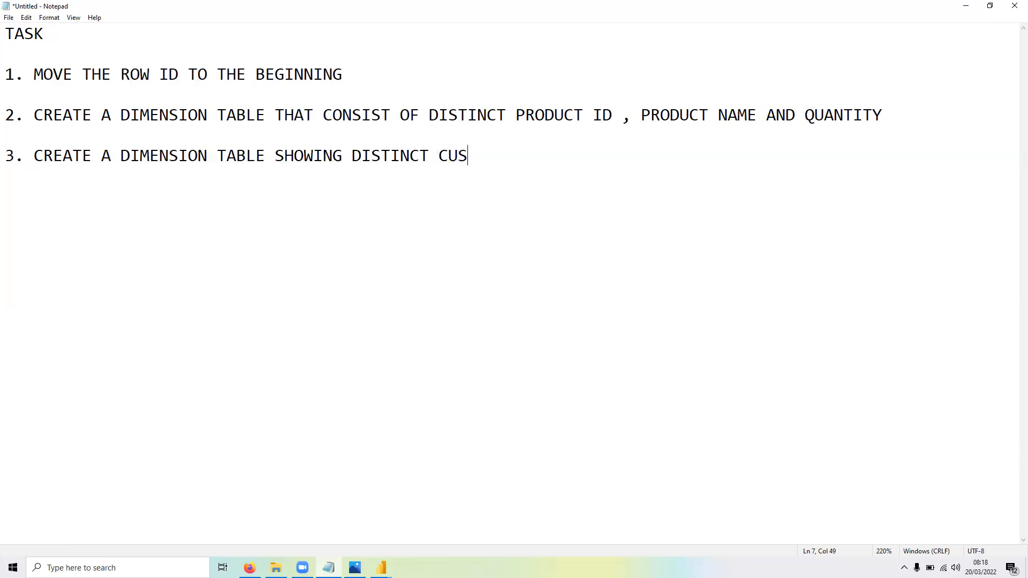
{"action": "type", "text": "TOMER ID "}
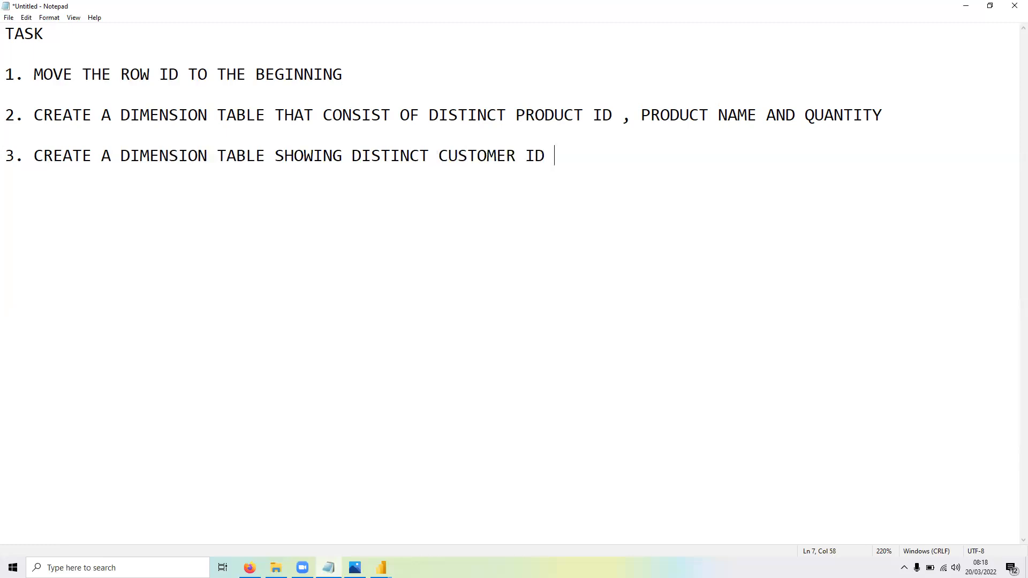
{"action": "type", "text": "AND CUSTOMER "}
{"action": "type", "text": "NAMES"}
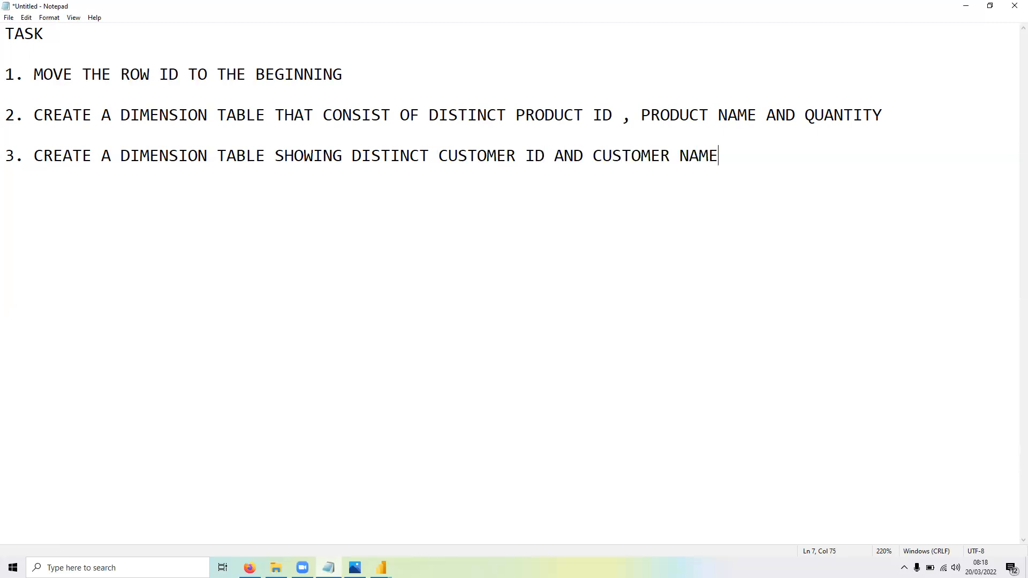
Step: Begin the fourth task with "4. CALCULATE THE DIFFERECE IN", leaving a blank line above it
{"action": "key", "text": "Return"}
{"action": "key", "text": "Return"}
{"action": "type", "text": "4. CALCULATE THE DI"}
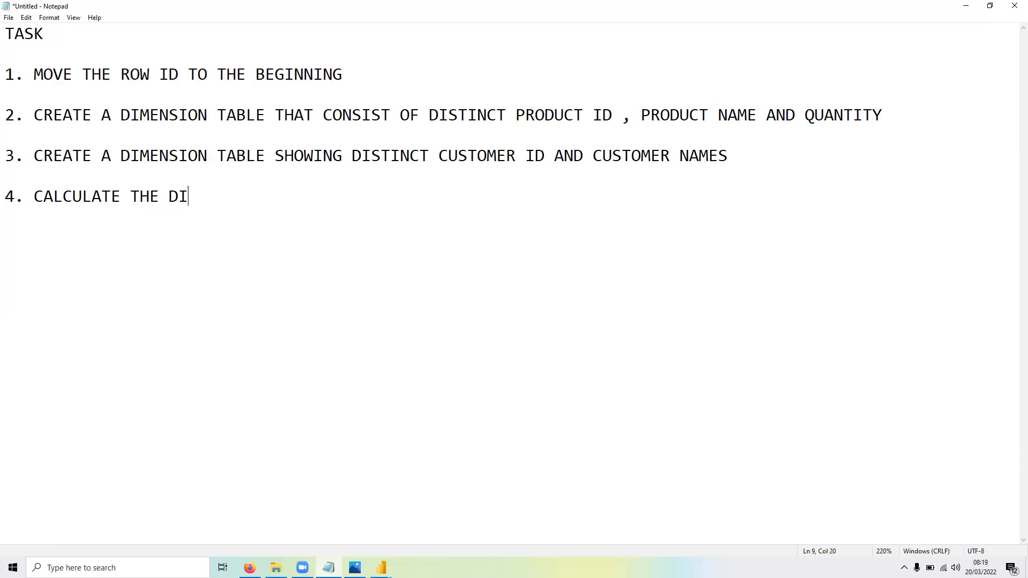
{"action": "type", "text": "FFERECE IN "}
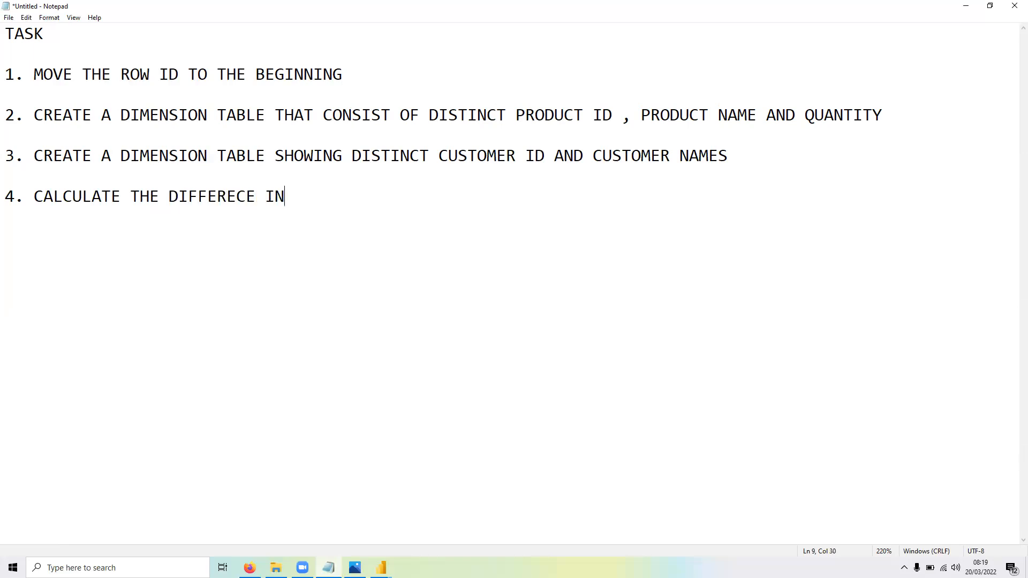
{"action": "type", "text": "HOURS AND "}
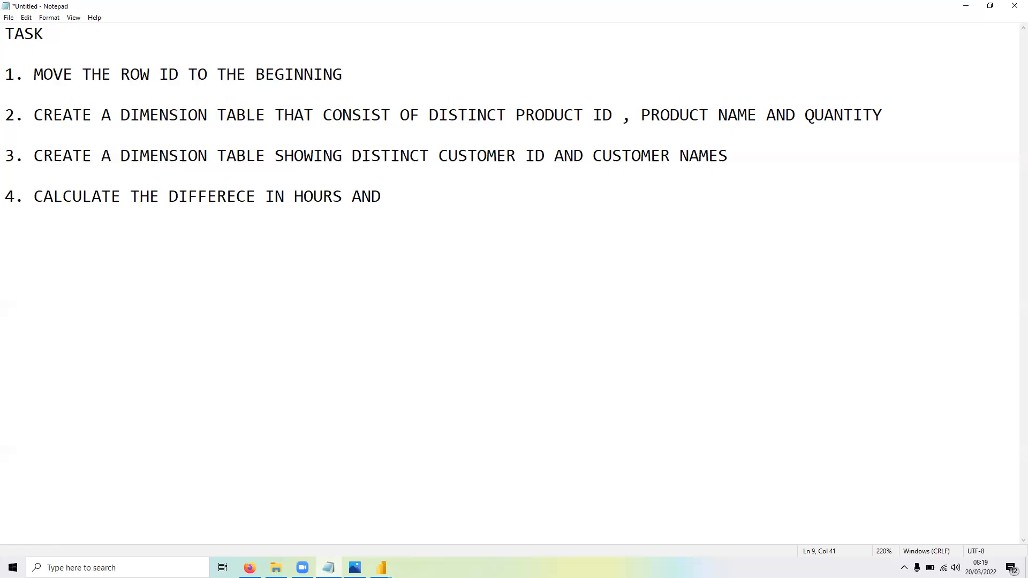
{"action": "type", "text": "D"}
{"action": "key", "text": "BackSpace"}
{"action": "key", "text": "BackSpace"}
{"action": "key", "text": "BackSpace"}
{"action": "key", "text": "BackSpace"}
{"action": "key", "text": "BackSpace"}
{"action": "key", "text": "BackSpace"}
{"action": "key", "text": "BackSpace"}
{"action": "key", "text": "BackSpace"}
{"action": "key", "text": "BackSpace"}
{"action": "key", "text": "BackSpace"}
{"action": "key", "text": "BackSpace"}
Step: Finish the fourth task's line with "DAYS AND HOURS"
{"action": "type", "text": "DAY"}
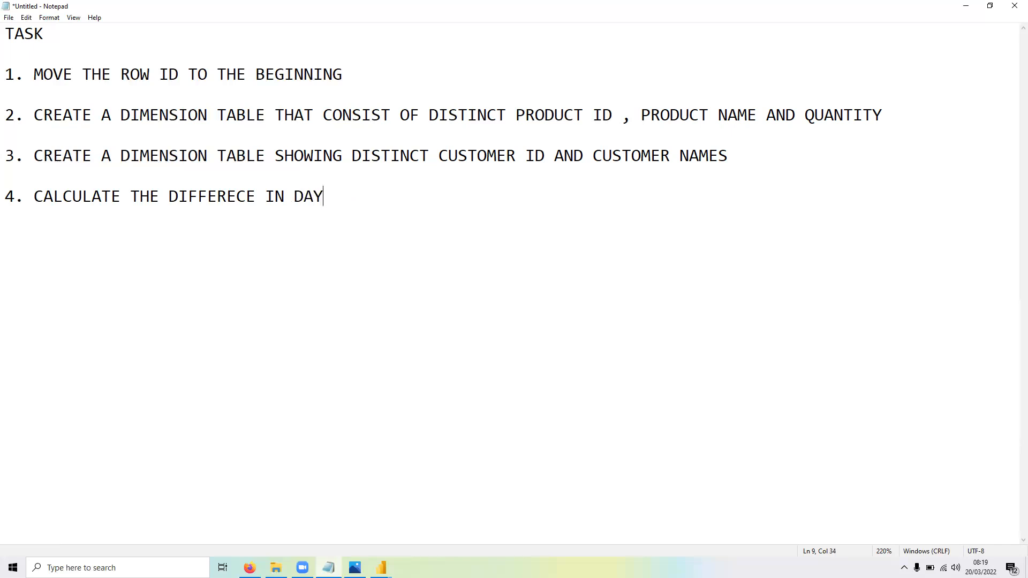
{"action": "type", "text": "S AND HPURS"}
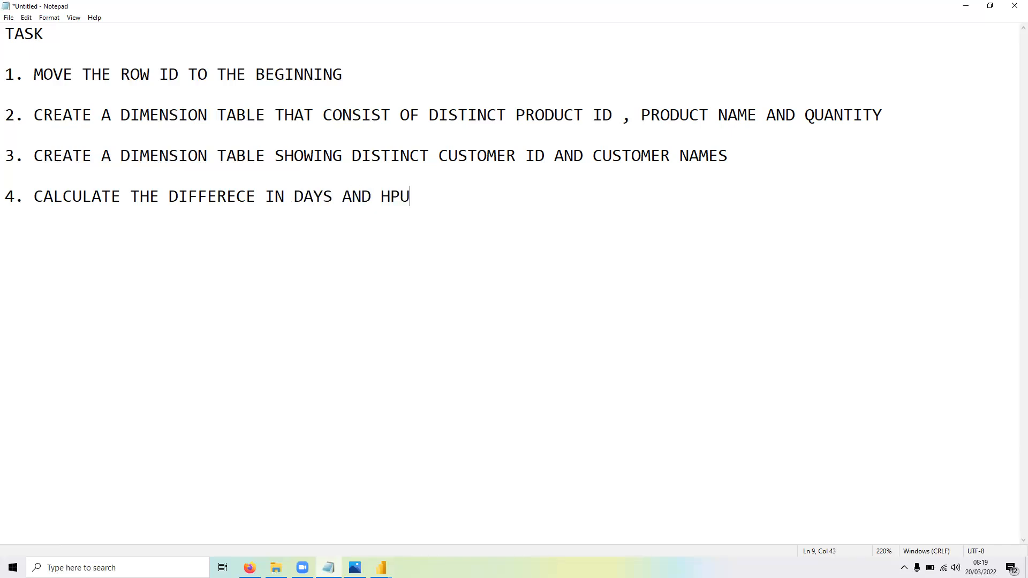
{"action": "key", "text": "BackSpace"}
{"action": "key", "text": "BackSpace"}
{"action": "key", "text": "BackSpace"}
{"action": "key", "text": "BackSpace"}
{"action": "type", "text": "OURS"}
Step: Insert "BETWEEN ORDER DATE AND SHIP DATE" before "IN DAYS AND HOURS" in the fourth task
{"action": "left_click", "coordinate": [268, 197]}
{"action": "type", "text": "BETWEEN "}
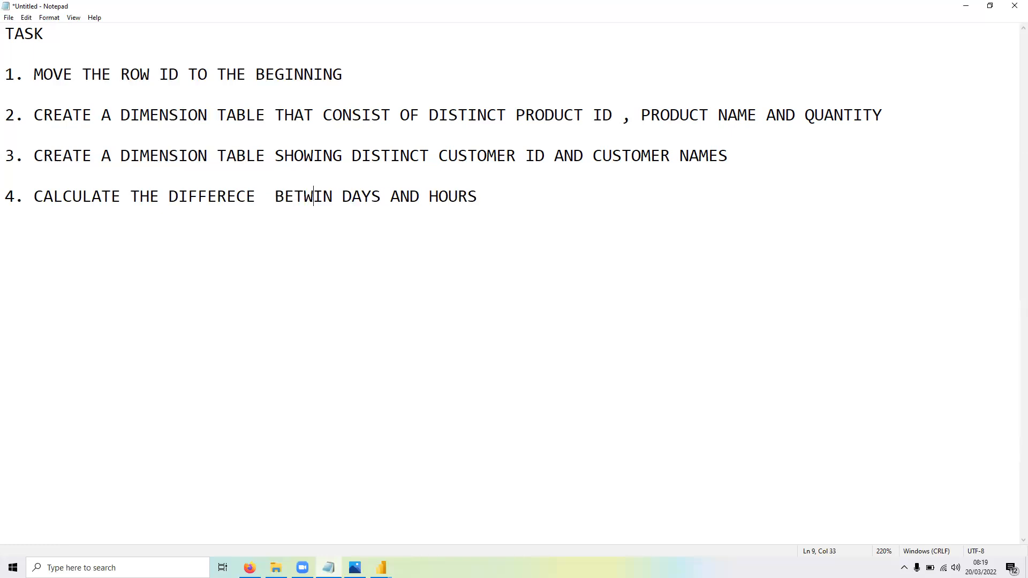
{"action": "type", "text": "ORDER DATE"}
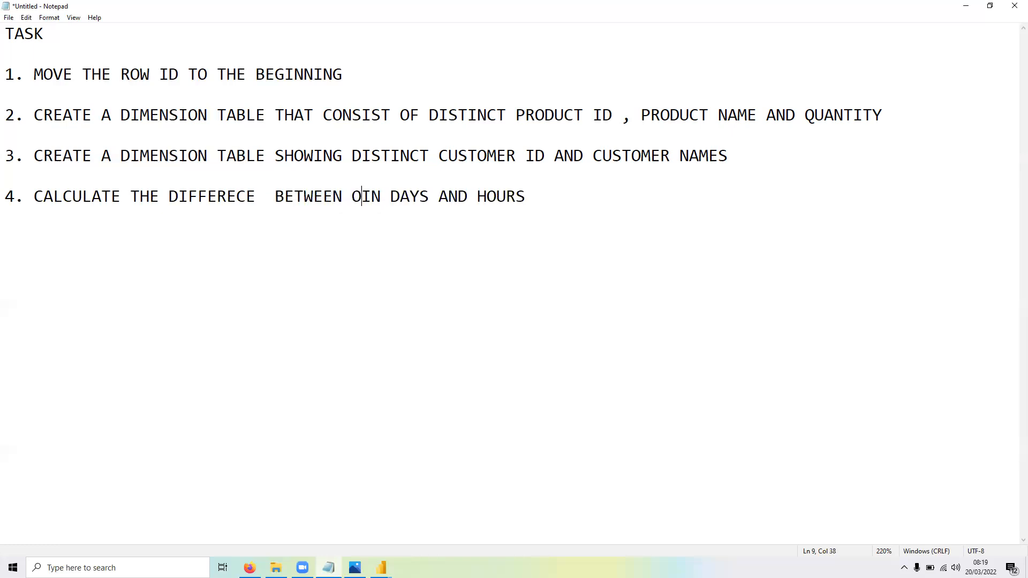
{"action": "type", "text": " AND SH"}
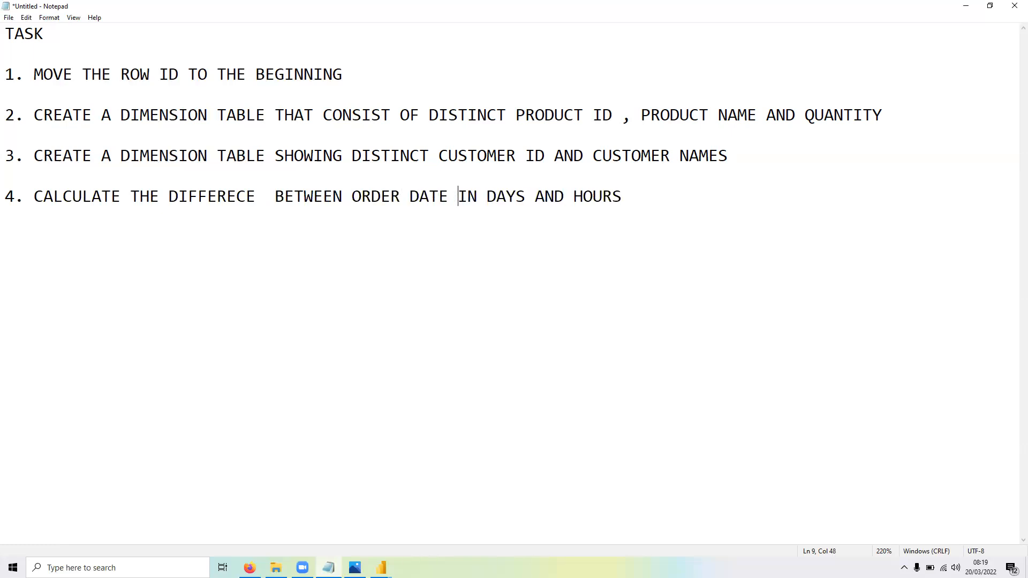
{"action": "type", "text": "IP DATE"}
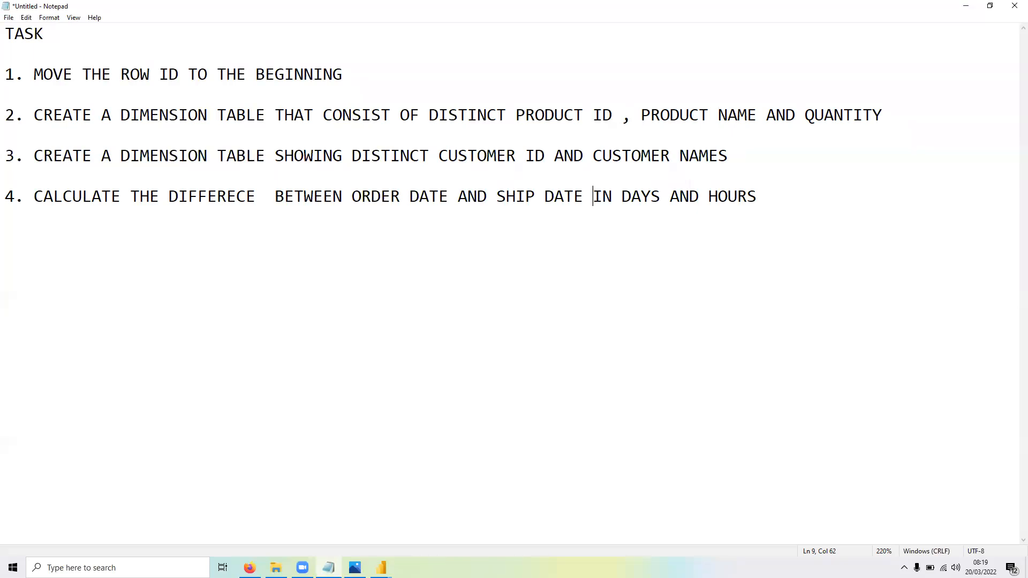
Step: Start a fifth numbered entry, "5.", below the fourth task with a blank line between them
{"action": "type", "text": "1"}
{"action": "key", "text": "BackSpace"}
{"action": "type", "text": "1"}
{"action": "key", "text": "BackSpace"}
{"action": "key", "text": "Return"}
{"action": "key", "text": "Return"}
{"action": "type", "text": "5."}
Step: Review the Global Superstore(3) columns in Power Query Editor, and write "GROUP THE CITY, REGION AND COUNTRY ON" as the fifth task in Notepad
{"action": "left_click", "coordinate": [381, 568]}
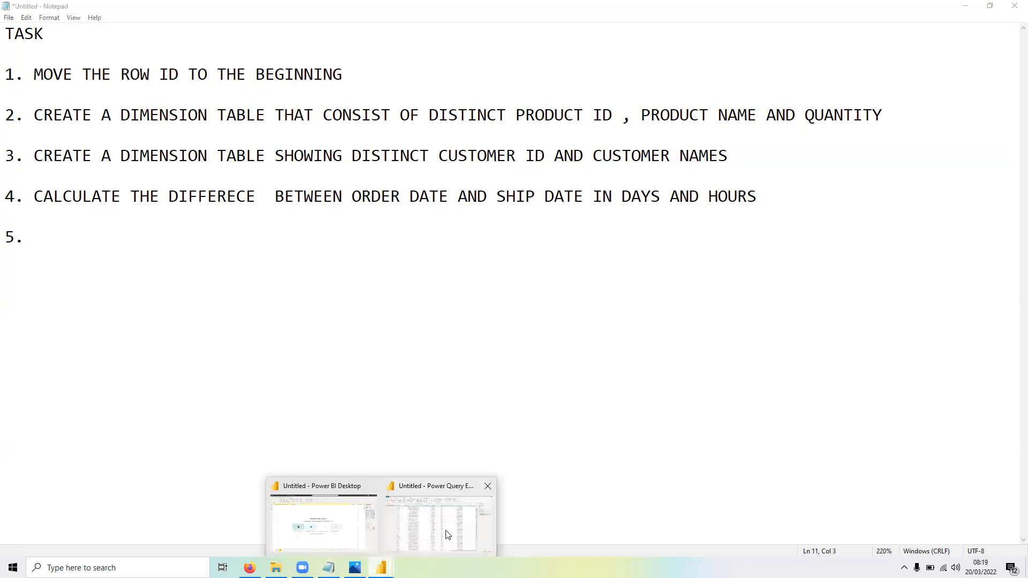
{"action": "left_click", "coordinate": [449, 534]}
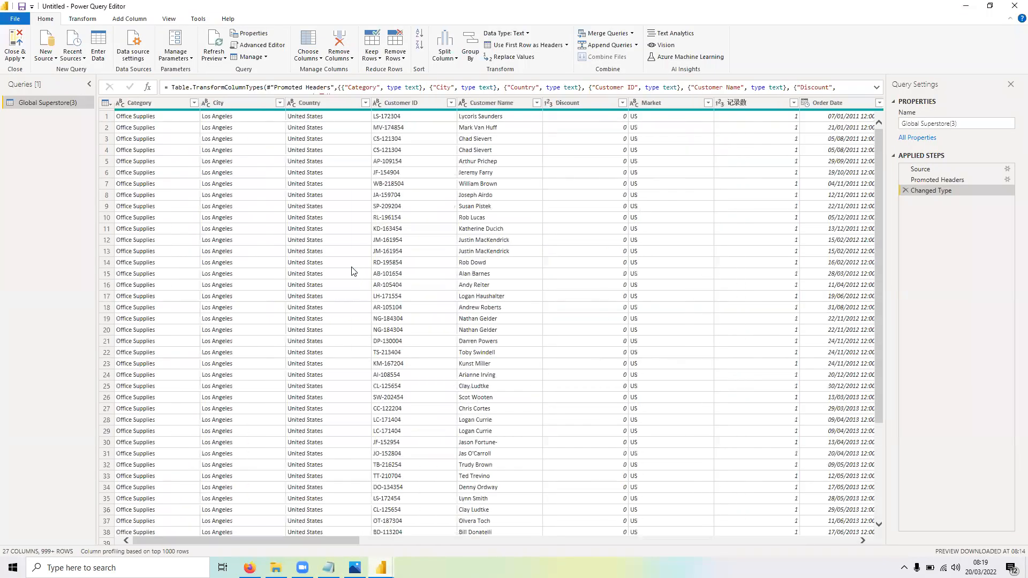
{"action": "scroll", "coordinate": [351, 271], "scroll_direction": "right", "scroll_amount": 10}
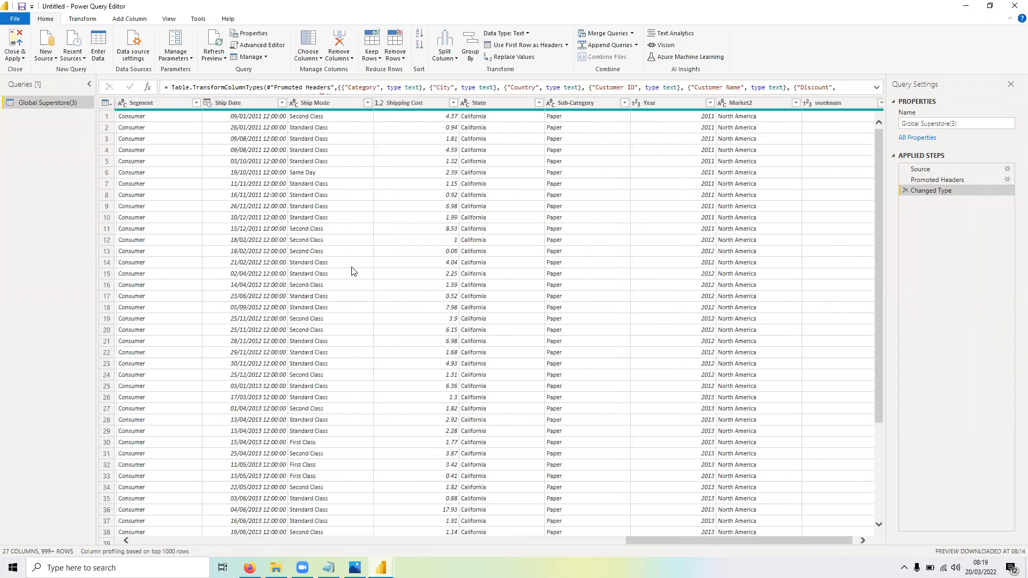
{"action": "scroll", "coordinate": [352, 271], "scroll_direction": "right", "scroll_amount": 1}
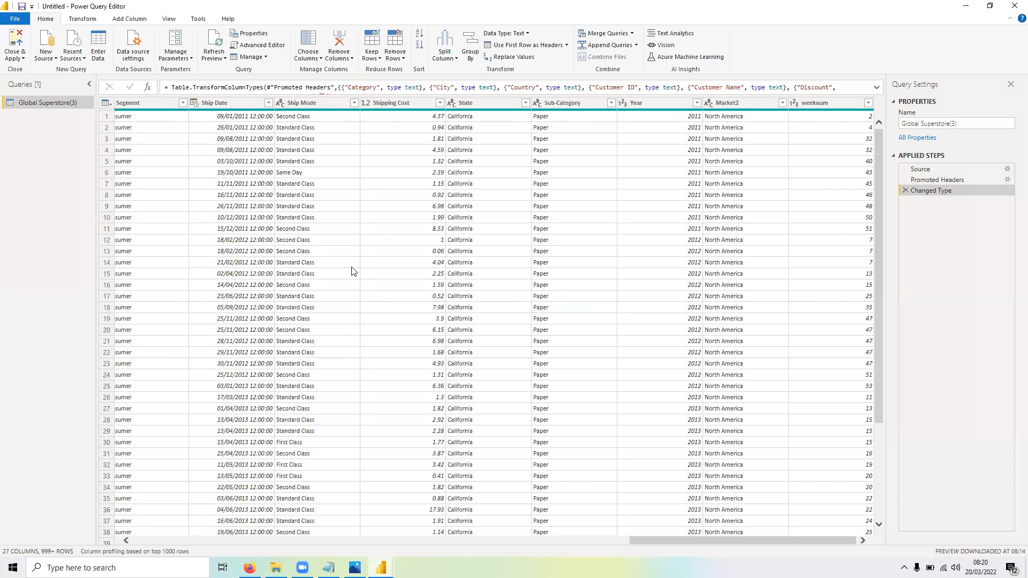
{"action": "scroll", "coordinate": [352, 271], "scroll_direction": "left", "scroll_amount": 5}
{"action": "scroll", "coordinate": [352, 272], "scroll_direction": "right", "scroll_amount": 5}
{"action": "left_click", "coordinate": [328, 567]}
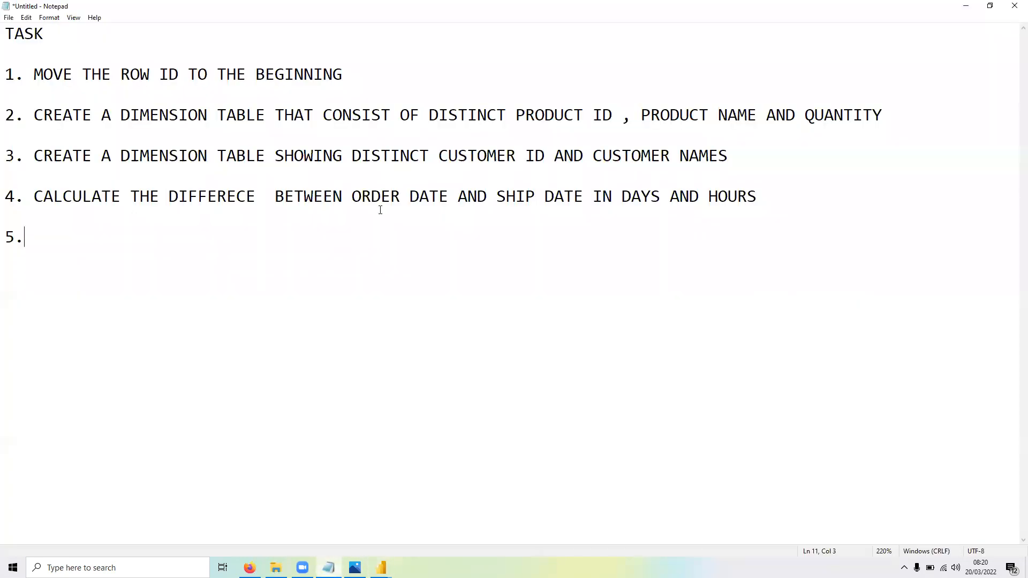
{"action": "type", "text": "GROUP THE C"}
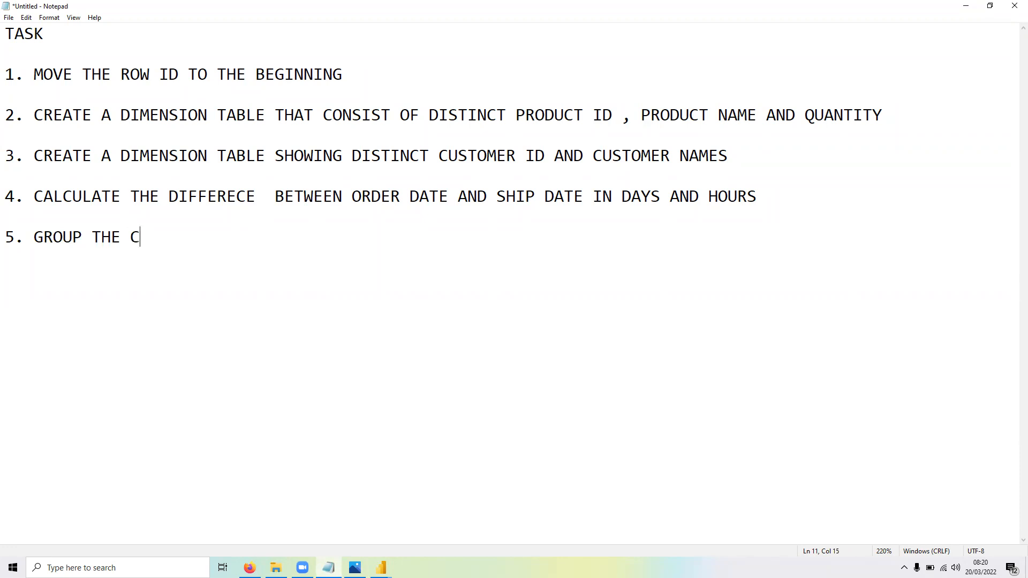
{"action": "type", "text": "ITY, T"}
{"action": "key", "text": "BackSpace"}
{"action": "type", "text": "REGION AND "}
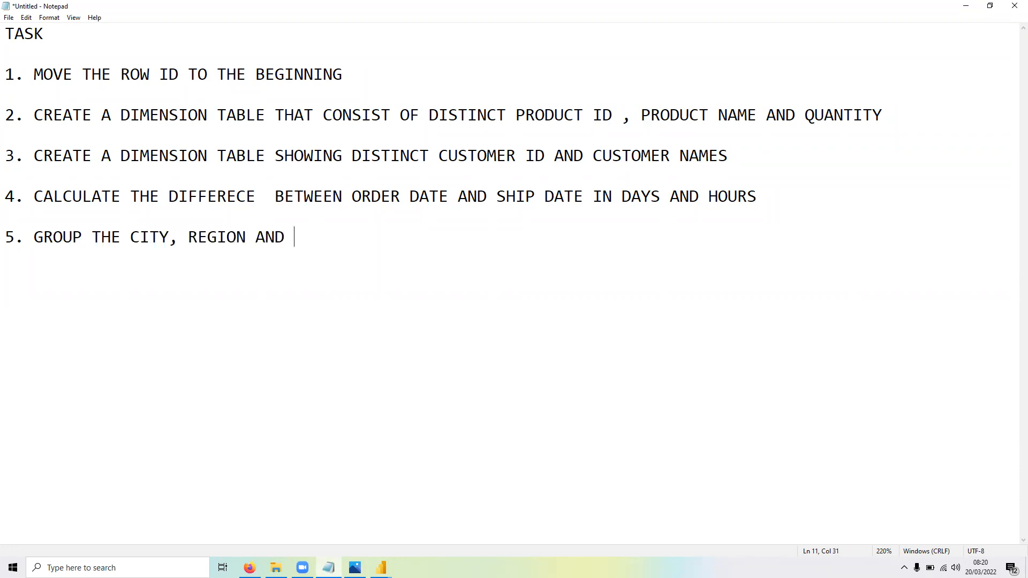
{"action": "type", "text": "COUNTRY ON"}
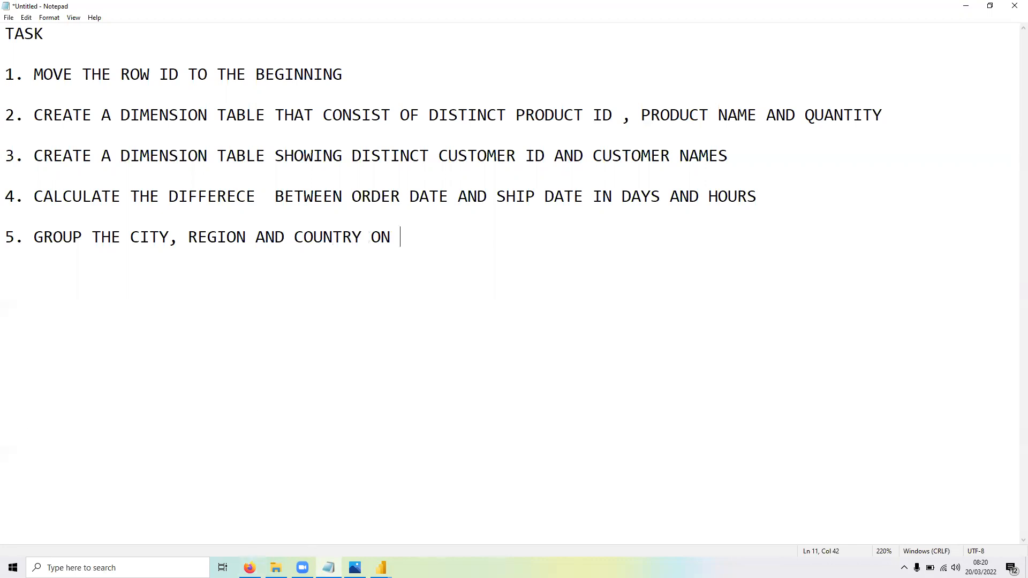
Step: Check the Global Superstore(3) columns in Power Query Editor, and finish the fifth Notepad task's line with "SALES"
{"action": "left_click", "coordinate": [380, 567]}
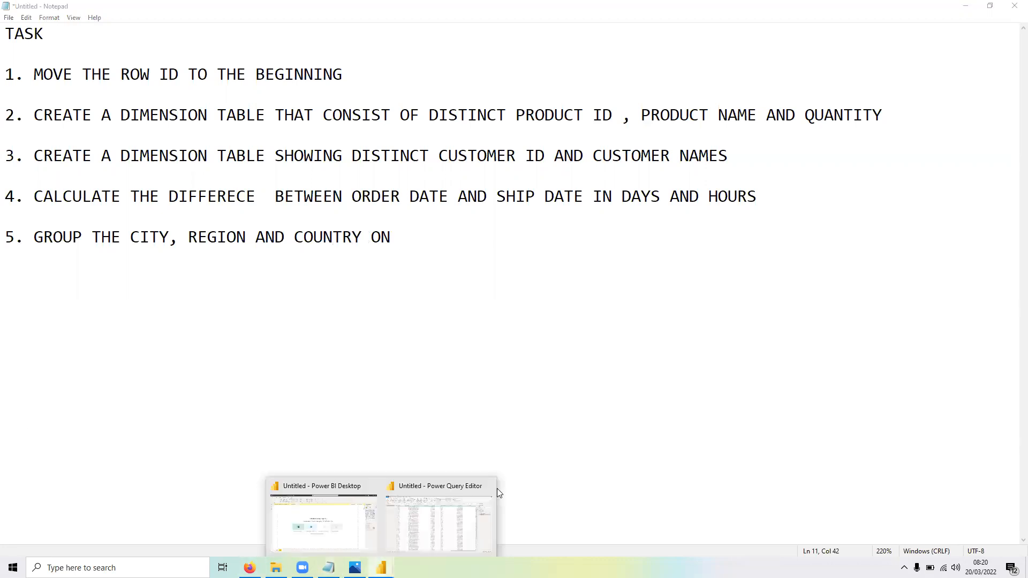
{"action": "left_click", "coordinate": [438, 522]}
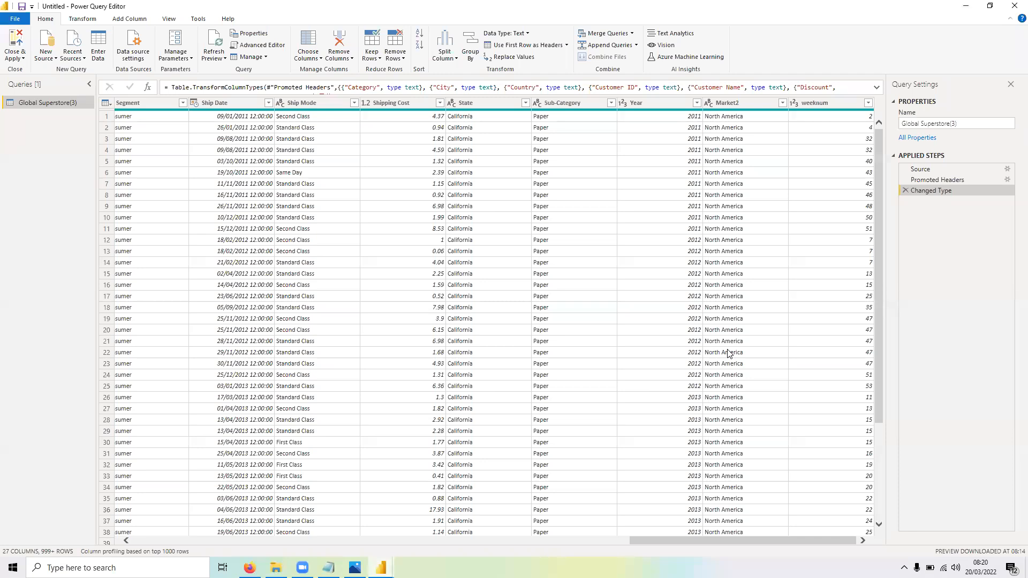
{"action": "scroll", "coordinate": [729, 354], "scroll_direction": "left", "scroll_amount": 3}
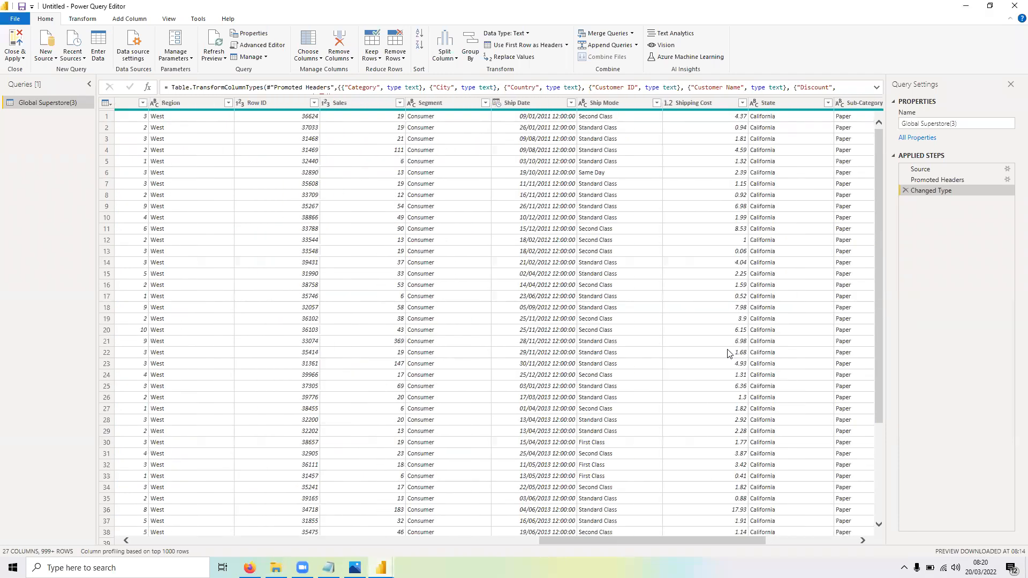
{"action": "scroll", "coordinate": [607, 375], "scroll_direction": "left", "scroll_amount": 6}
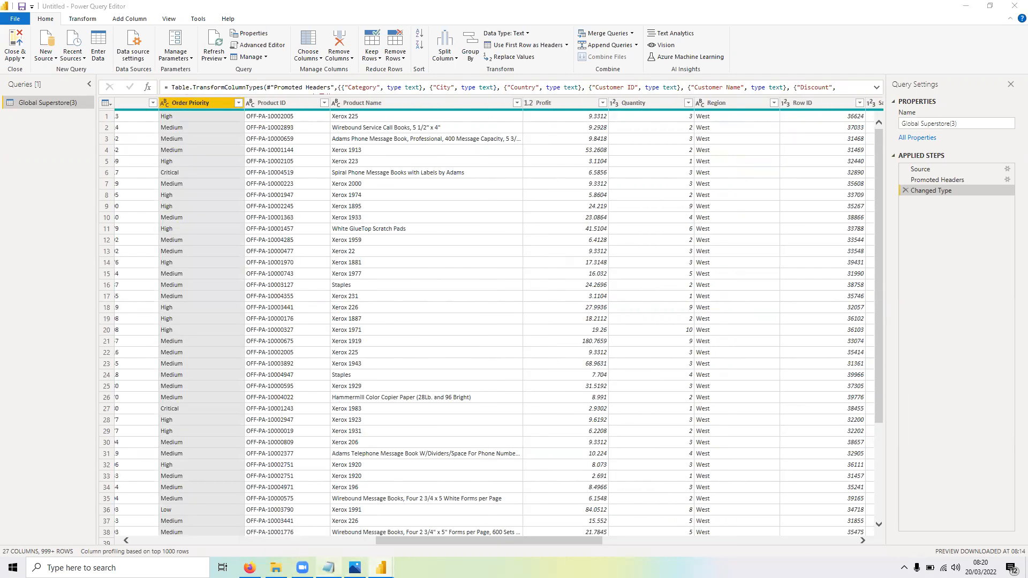
{"action": "left_click", "coordinate": [329, 568]}
{"action": "type", "text": "SALES"}
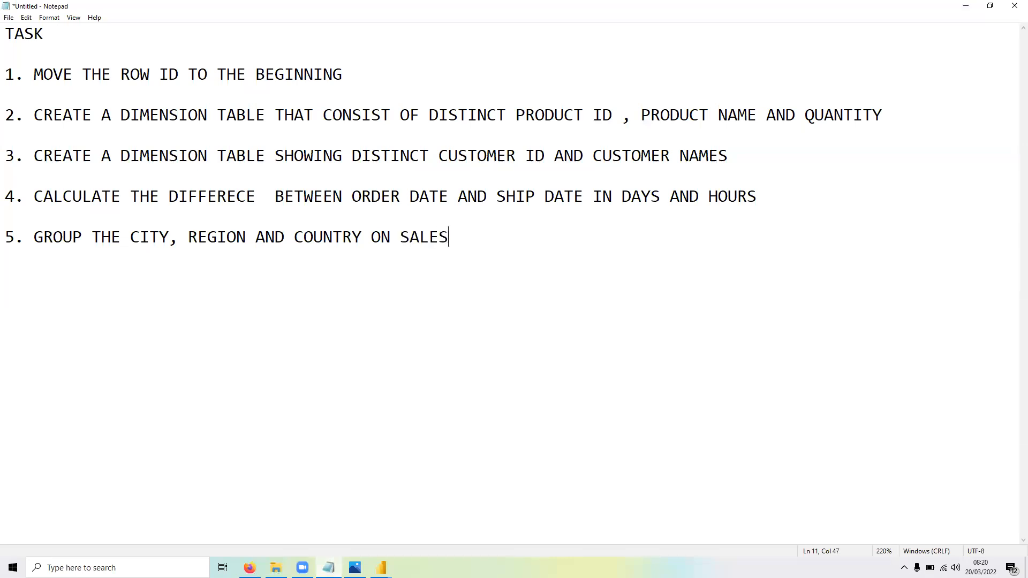
{"action": "key", "text": "Return"}
Step: Switch to Power Query Editor and review the full range of columns in the Global Superstore(3) query
{"action": "left_click", "coordinate": [381, 568]}
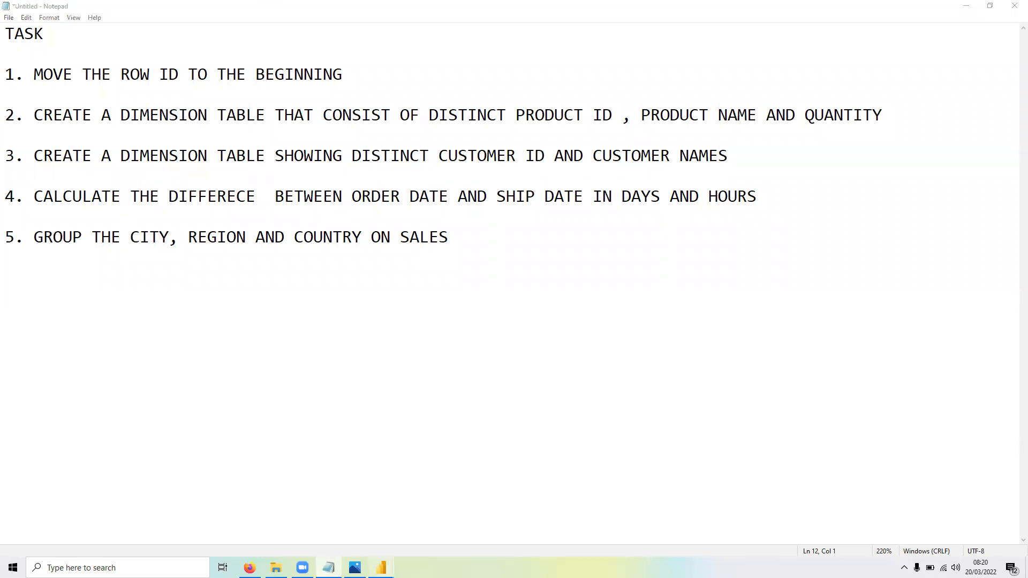
{"action": "left_click", "coordinate": [429, 523]}
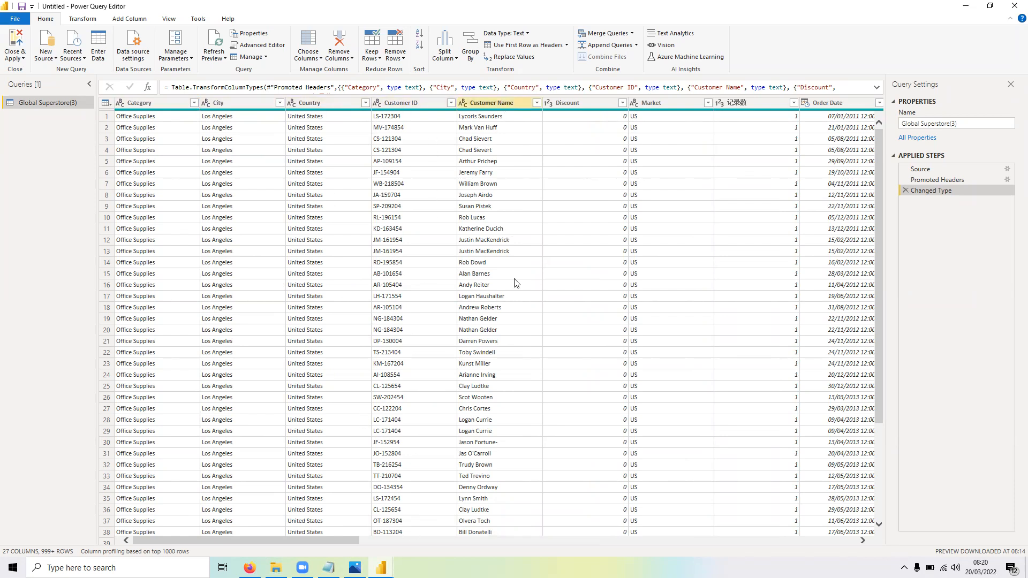
{"action": "scroll", "coordinate": [693, 380], "scroll_direction": "right", "scroll_amount": 10}
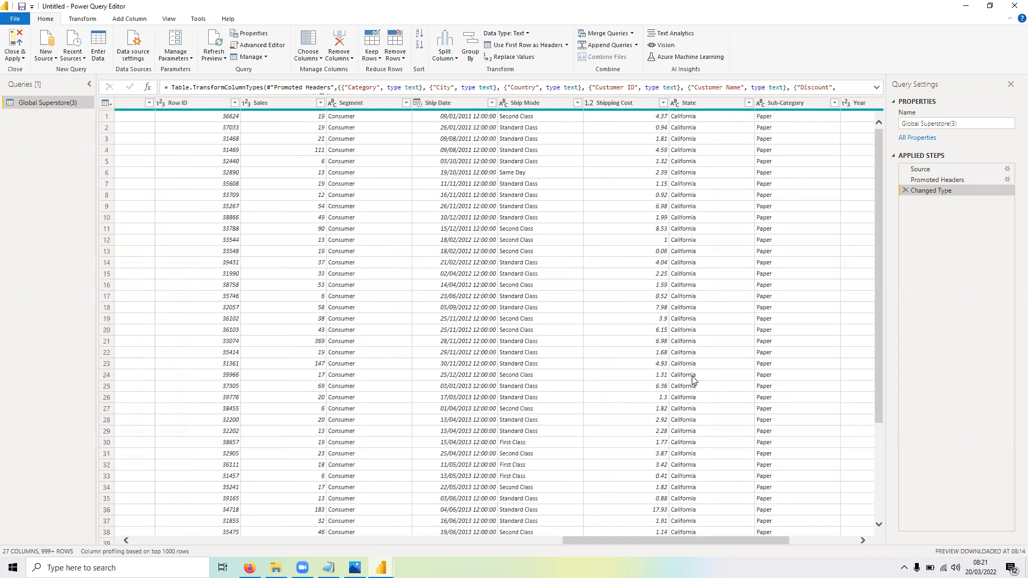
{"action": "scroll", "coordinate": [692, 381], "scroll_direction": "left", "scroll_amount": 6}
{"action": "left_click", "coordinate": [692, 103]}
{"action": "scroll", "coordinate": [381, 189], "scroll_direction": "left", "scroll_amount": 8}
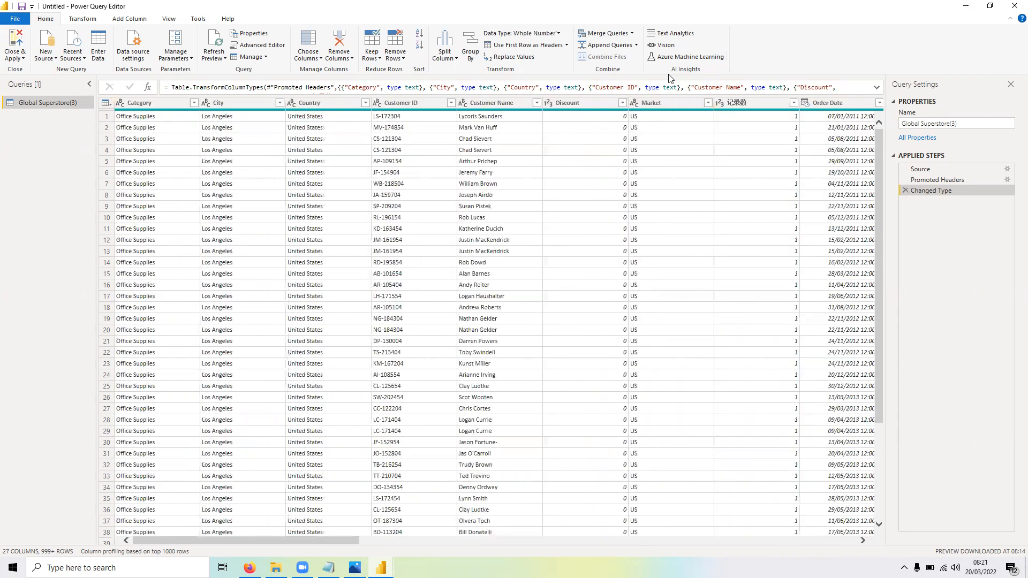
{"action": "left_click", "coordinate": [396, 103]}
{"action": "scroll", "coordinate": [708, 276], "scroll_direction": "right", "scroll_amount": 6}
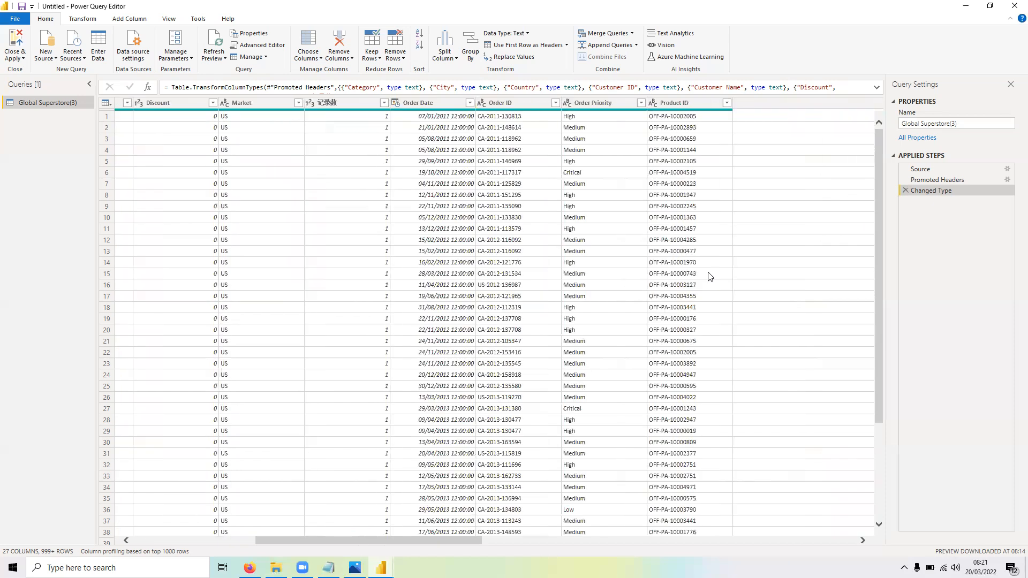
{"action": "scroll", "coordinate": [708, 275], "scroll_direction": "right", "scroll_amount": 3}
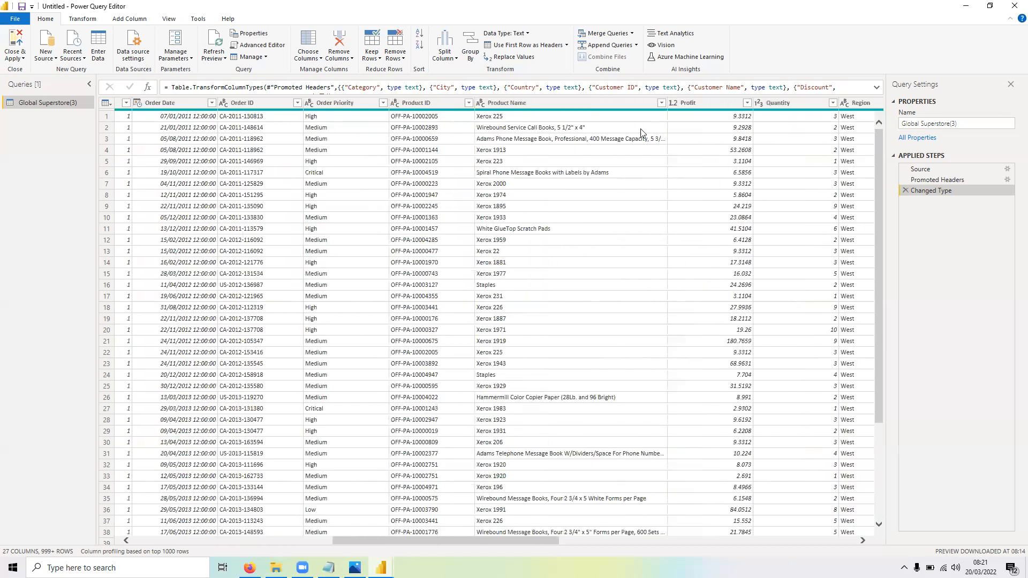
Step: Examine the Product ID, Product Name, Customer ID and Customer Name columns, selecting each one in turn
{"action": "left_click", "coordinate": [429, 103]}
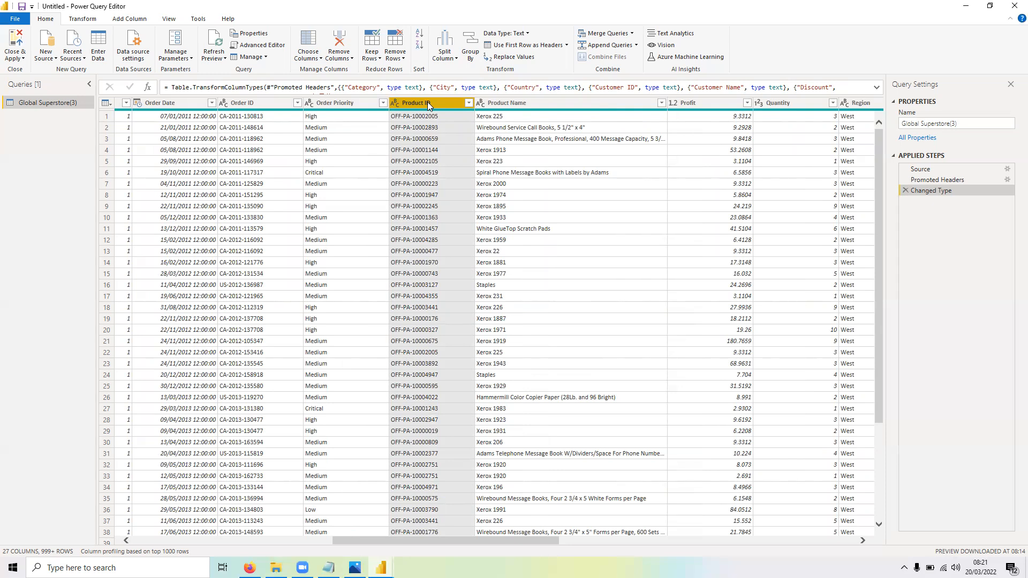
{"action": "left_click", "coordinate": [532, 109]}
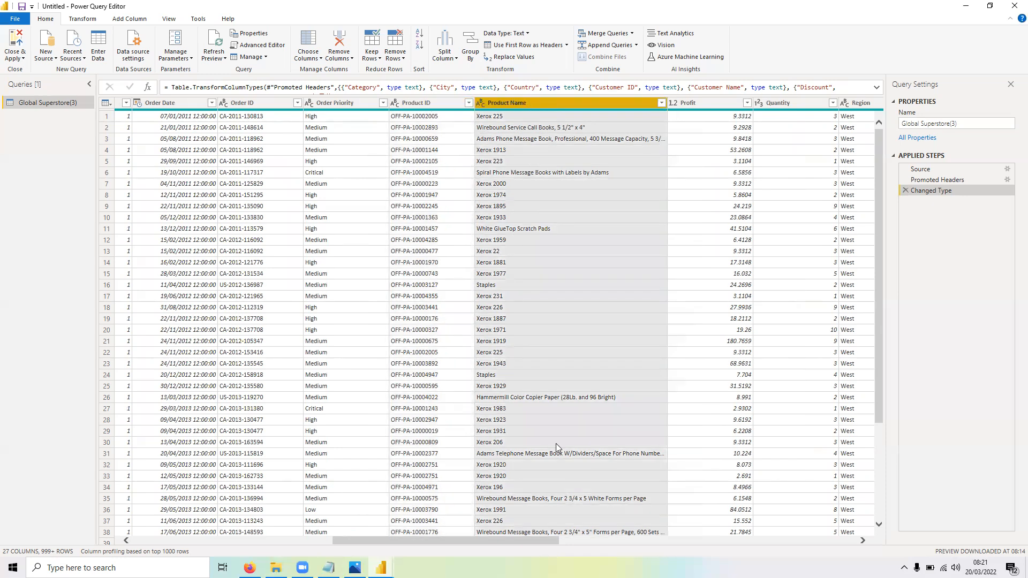
{"action": "scroll", "coordinate": [189, 305], "scroll_direction": "left", "scroll_amount": 8}
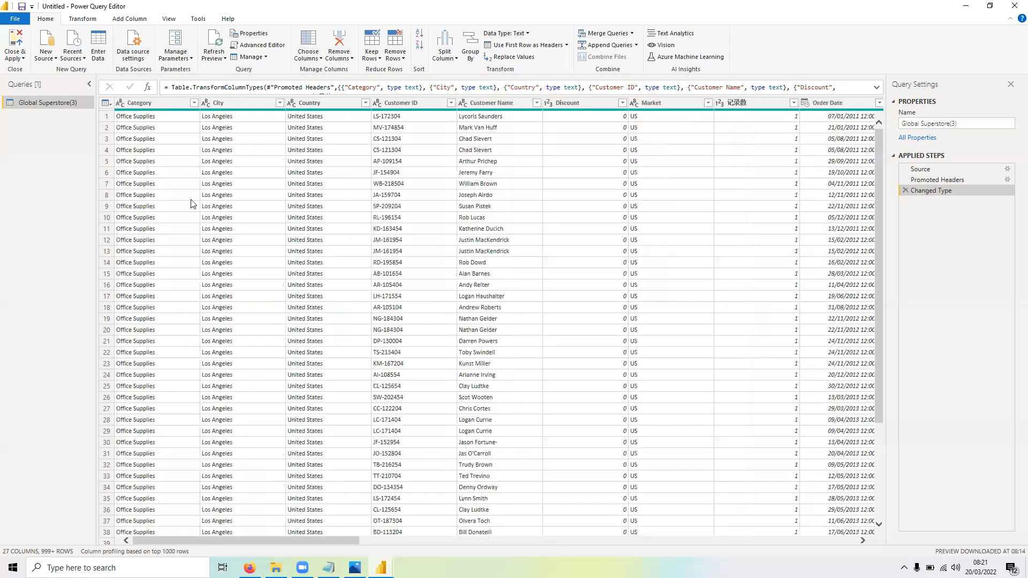
{"action": "left_click", "coordinate": [506, 105]}
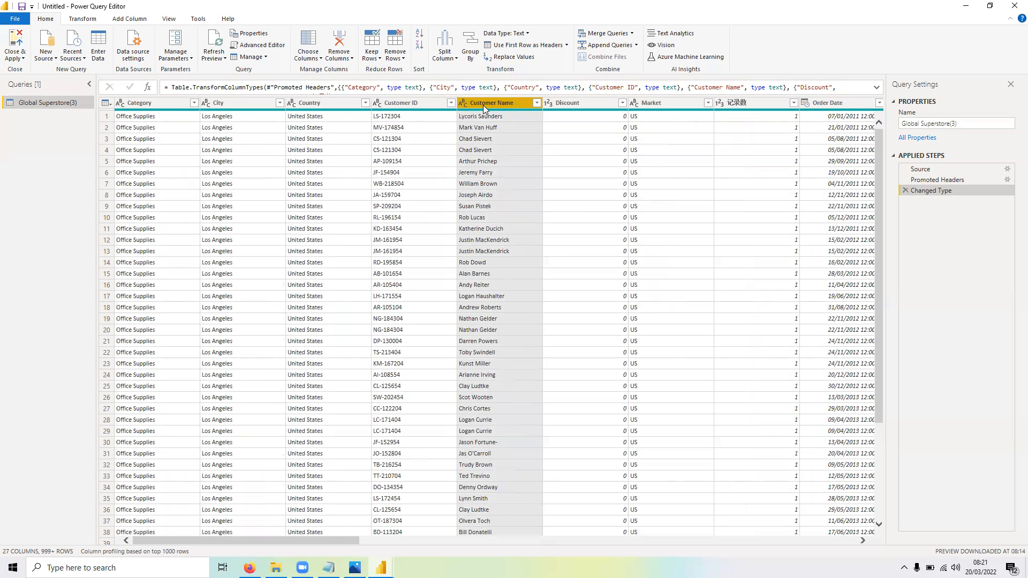
{"action": "left_click", "coordinate": [414, 105]}
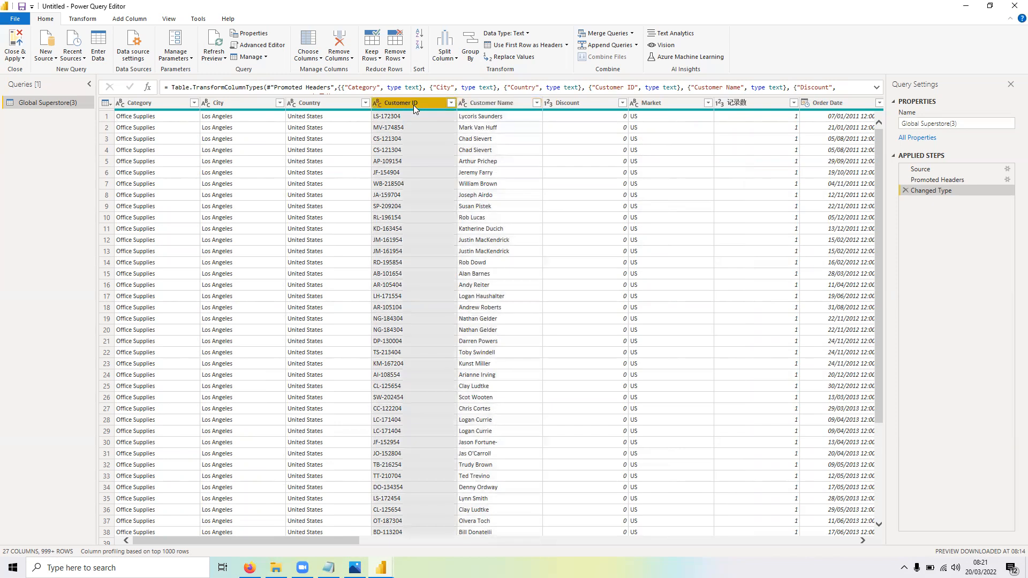
{"action": "left_click", "coordinate": [484, 105]}
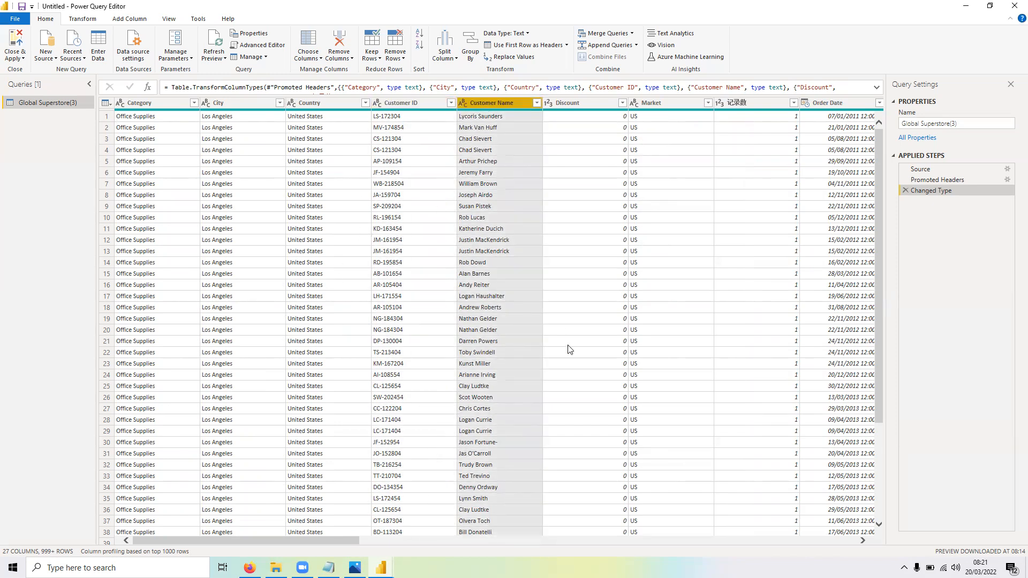
Step: Find and select the Row ID column in the Global Superstore(3) query
{"action": "scroll", "coordinate": [570, 350], "scroll_direction": "right", "scroll_amount": 10}
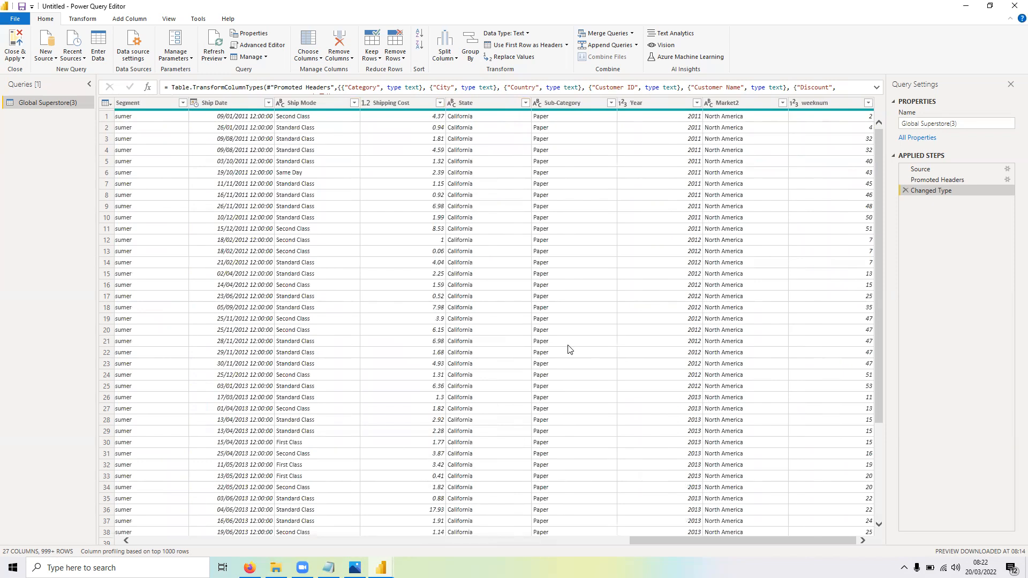
{"action": "scroll", "coordinate": [570, 349], "scroll_direction": "left", "scroll_amount": 5}
{"action": "scroll", "coordinate": [569, 349], "scroll_direction": "left", "scroll_amount": 4}
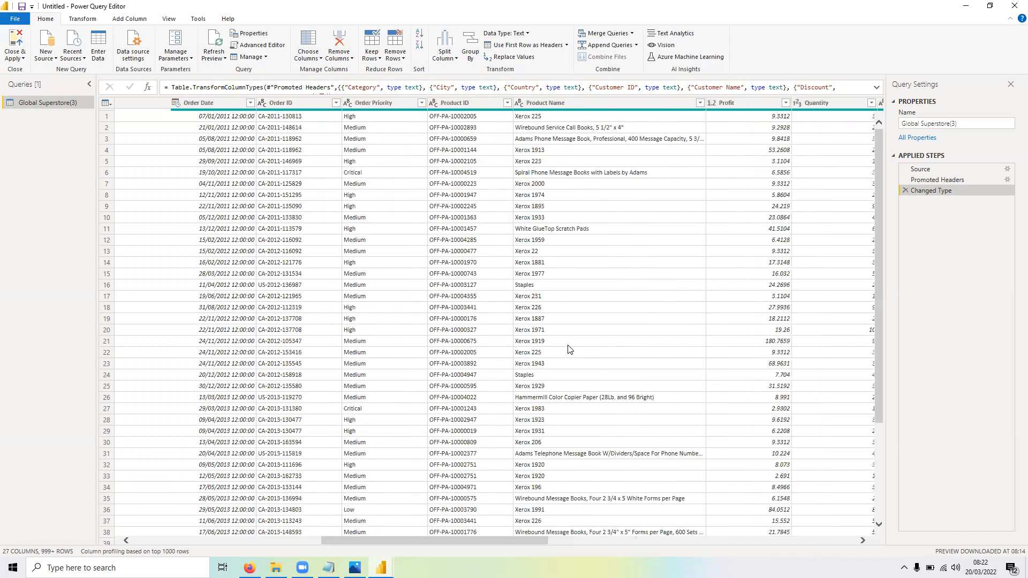
{"action": "scroll", "coordinate": [570, 349], "scroll_direction": "left", "scroll_amount": 3}
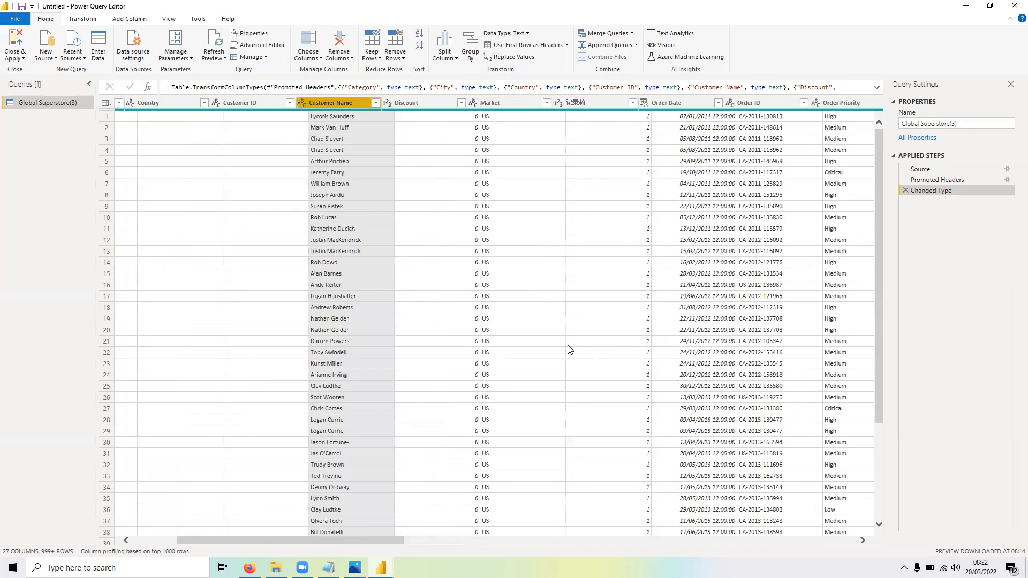
{"action": "scroll", "coordinate": [570, 349], "scroll_direction": "left", "scroll_amount": 2}
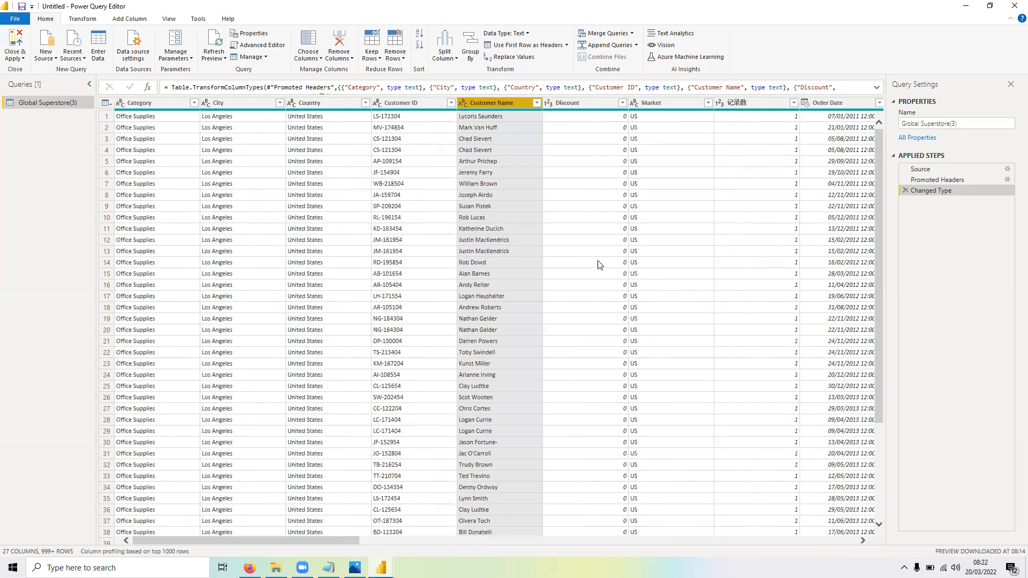
{"action": "scroll", "coordinate": [641, 325], "scroll_direction": "right", "scroll_amount": 2}
{"action": "scroll", "coordinate": [640, 326], "scroll_direction": "right", "scroll_amount": 5}
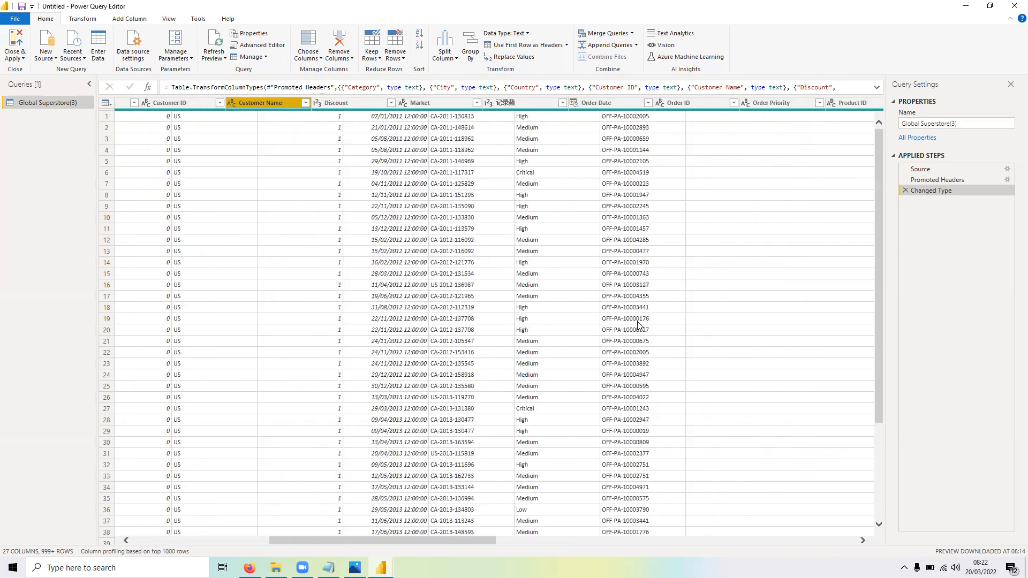
{"action": "scroll", "coordinate": [641, 326], "scroll_direction": "right", "scroll_amount": 3}
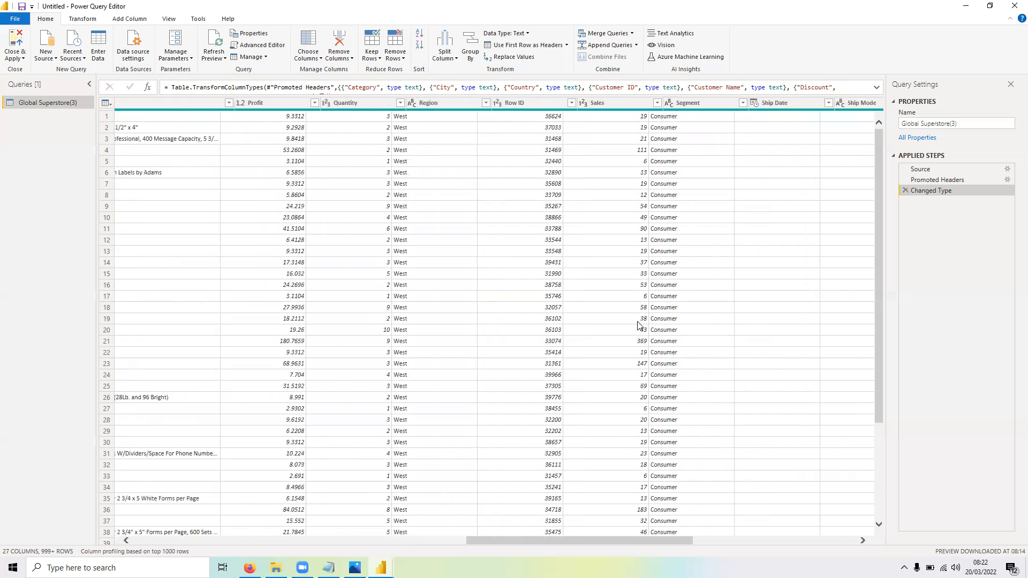
{"action": "left_click", "coordinate": [505, 103]}
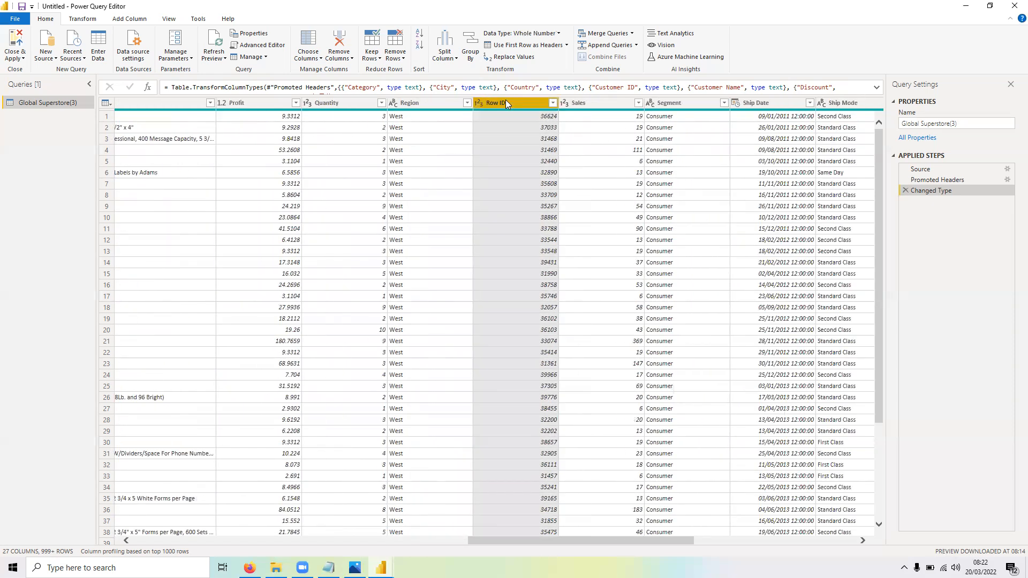
{"action": "right_click", "coordinate": [506, 101]}
{"action": "key", "text": "Escape"}
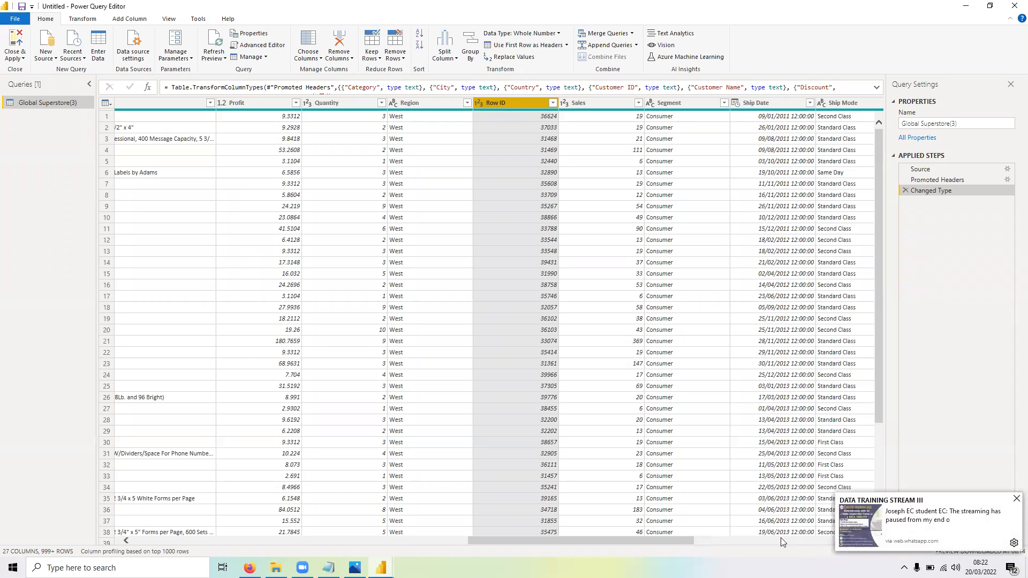
Step: Switch to the DATA TRAINING STREAM III chat in WhatsApp Web and send the reply "IT IS JUST YOU"
{"action": "left_click", "coordinate": [1014, 544]}
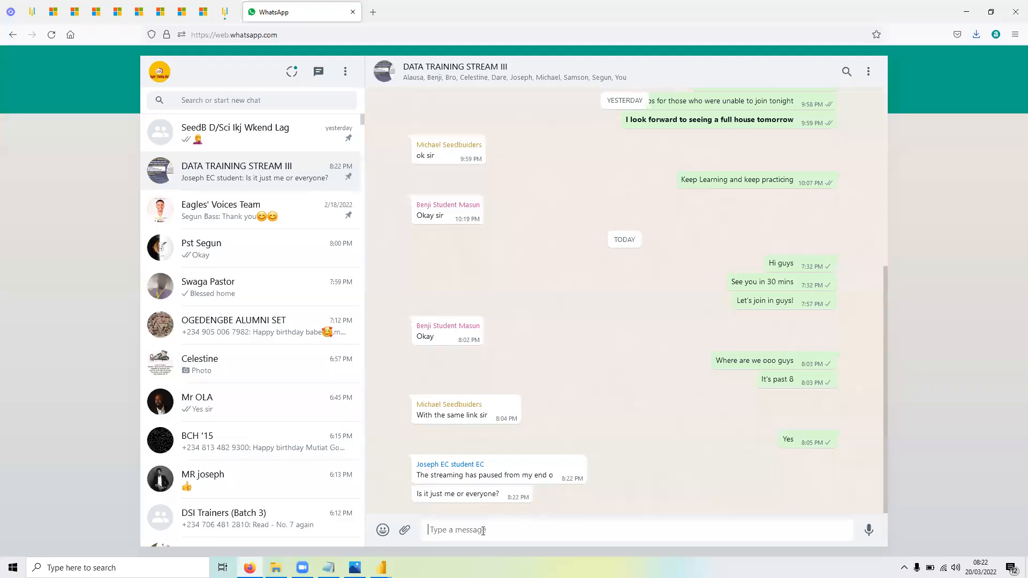
{"action": "type", "text": "IS I"}
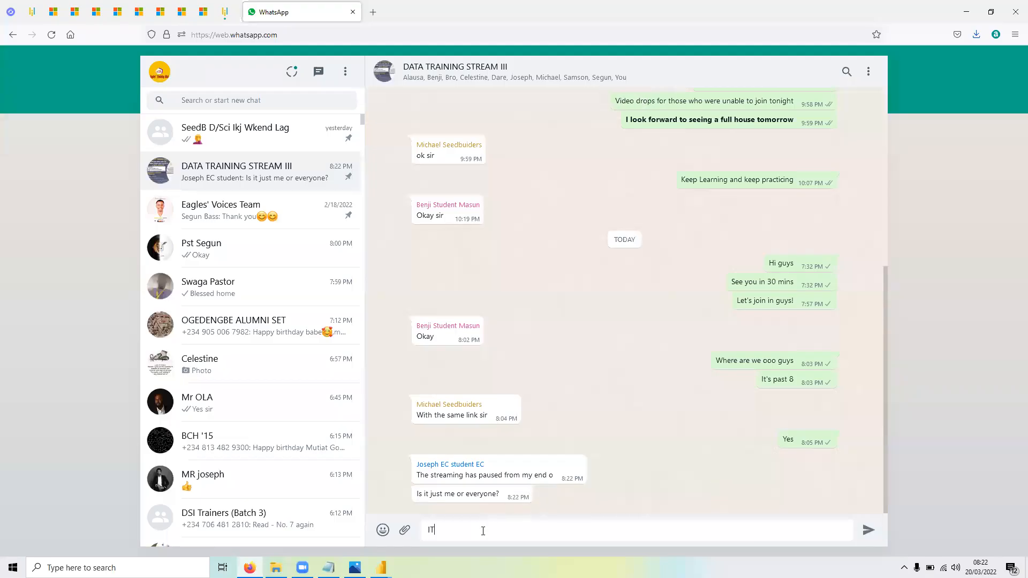
{"action": "type", "text": "T JUST ME"}
{"action": "key", "text": "BackSpace"}
{"action": "key", "text": "BackSpace"}
{"action": "key", "text": "BackSpace"}
{"action": "key", "text": "BackSpace"}
{"action": "key", "text": "BackSpace"}
{"action": "key", "text": "BackSpace"}
{"action": "key", "text": "BackSpace"}
{"action": "key", "text": "BackSpace"}
{"action": "key", "text": "BackSpace"}
{"action": "key", "text": "BackSpace"}
{"action": "key", "text": "BackSpace"}
{"action": "key", "text": "BackSpace"}
{"action": "type", "text": "IT IS J"}
{"action": "key", "text": "BackSpace"}
{"action": "key", "text": "BackSpace"}
{"action": "key", "text": "BackSpace"}
{"action": "type", "text": "S JUST YOU"}
{"action": "key", "text": "Return"}
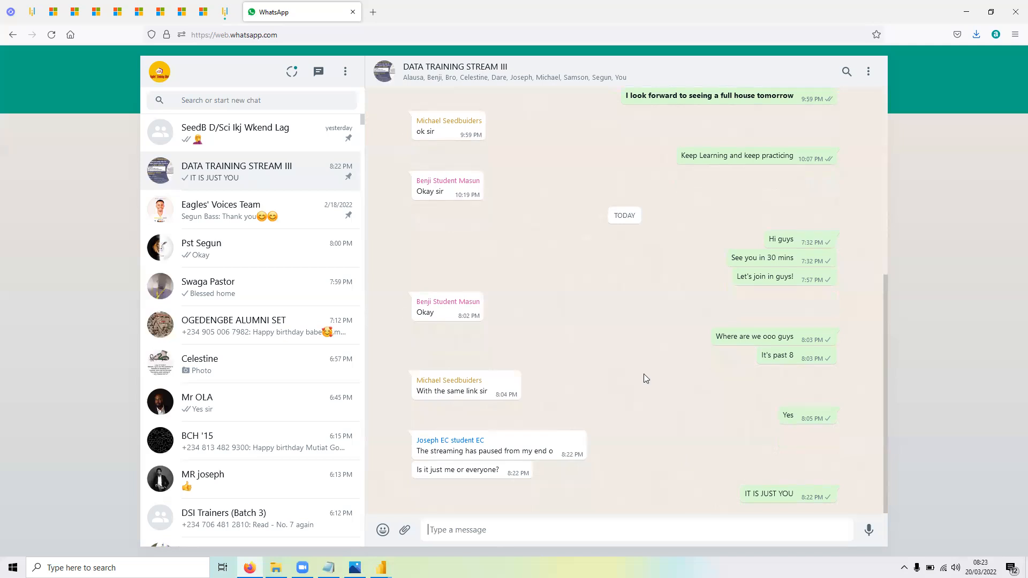
Step: Send two more messages, "RETRY" and "YEAH", to the DATA TRAINING STREAM III chat
{"action": "type", "text": "E"}
{"action": "key", "text": "BackSpace"}
{"action": "type", "text": "RETRY"}
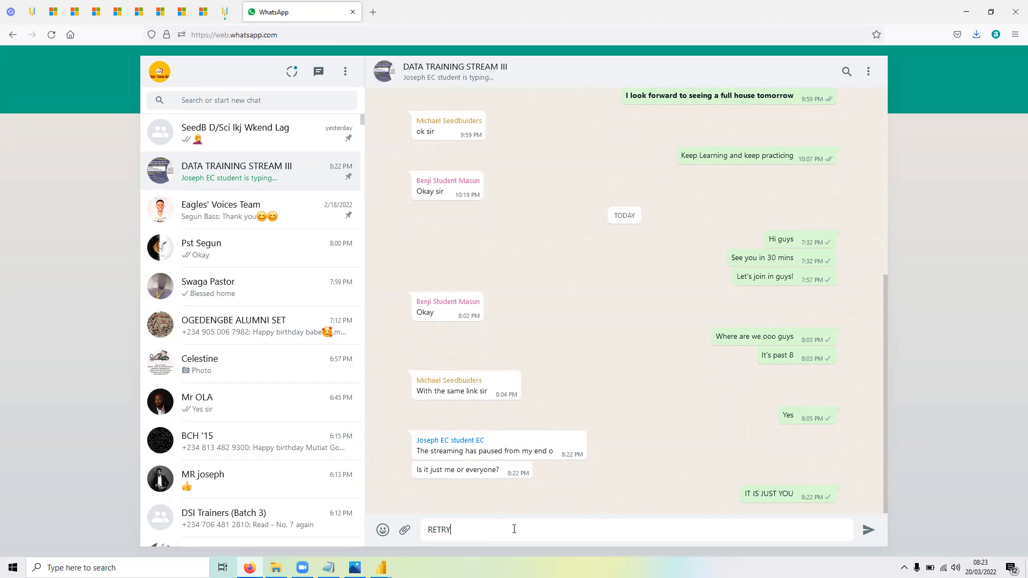
{"action": "key", "text": "Return"}
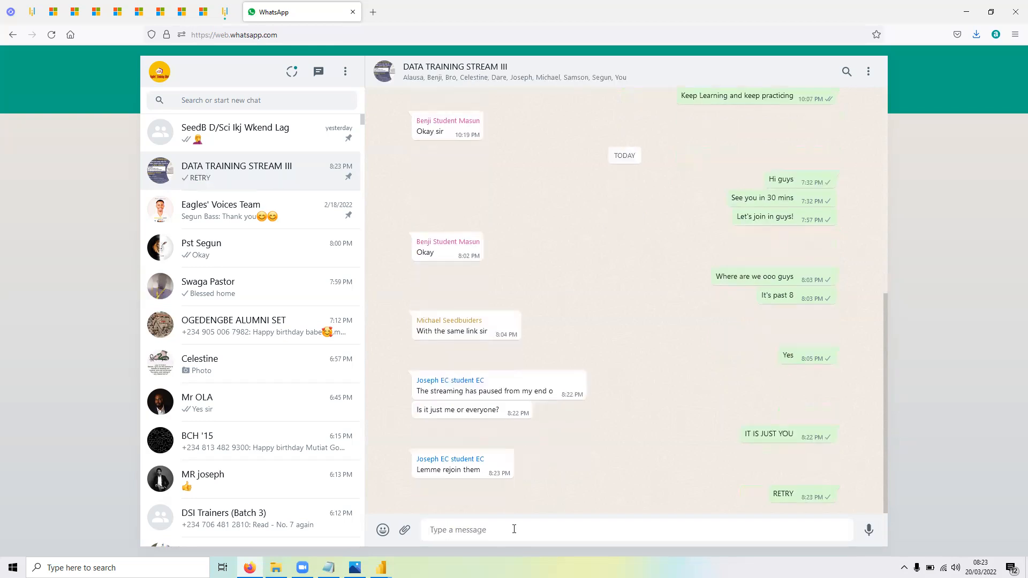
{"action": "type", "text": "YEAH"}
{"action": "key", "text": "Return"}
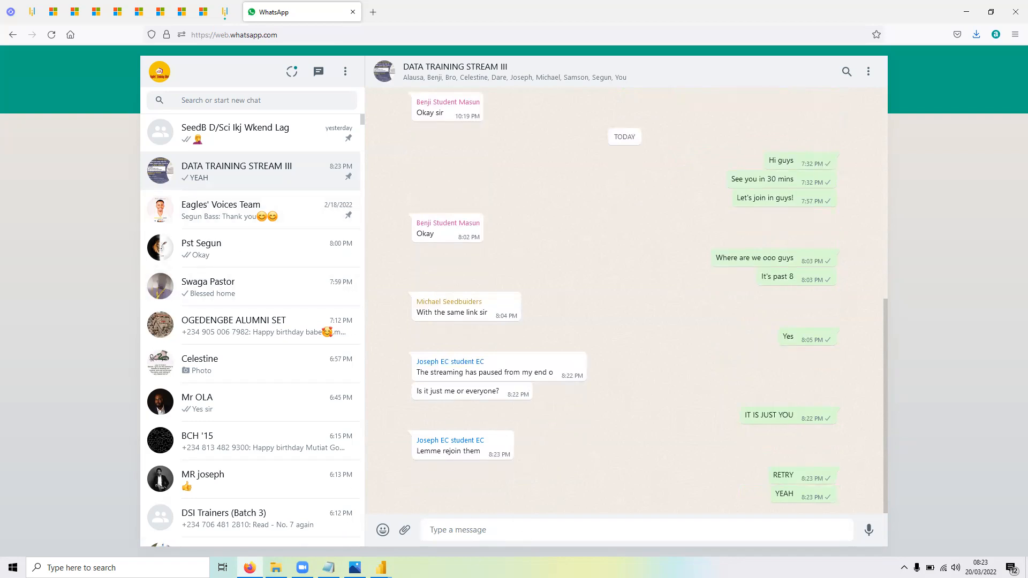
Step: Switch to the Power Query Editor, move the Row ID column to the beginning of the table and sort it in ascending order
{"action": "left_click", "coordinate": [381, 567]}
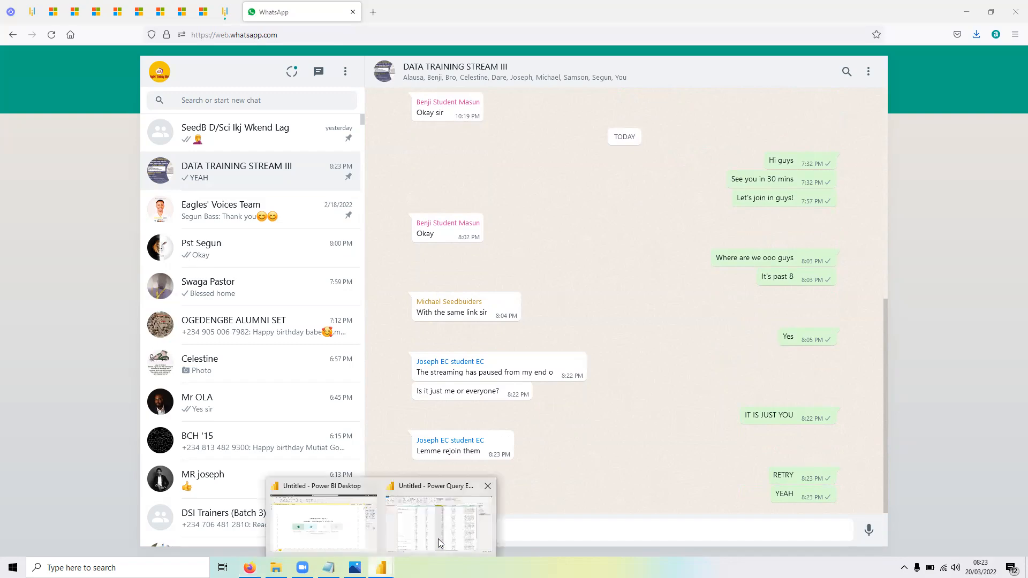
{"action": "left_click", "coordinate": [438, 539]}
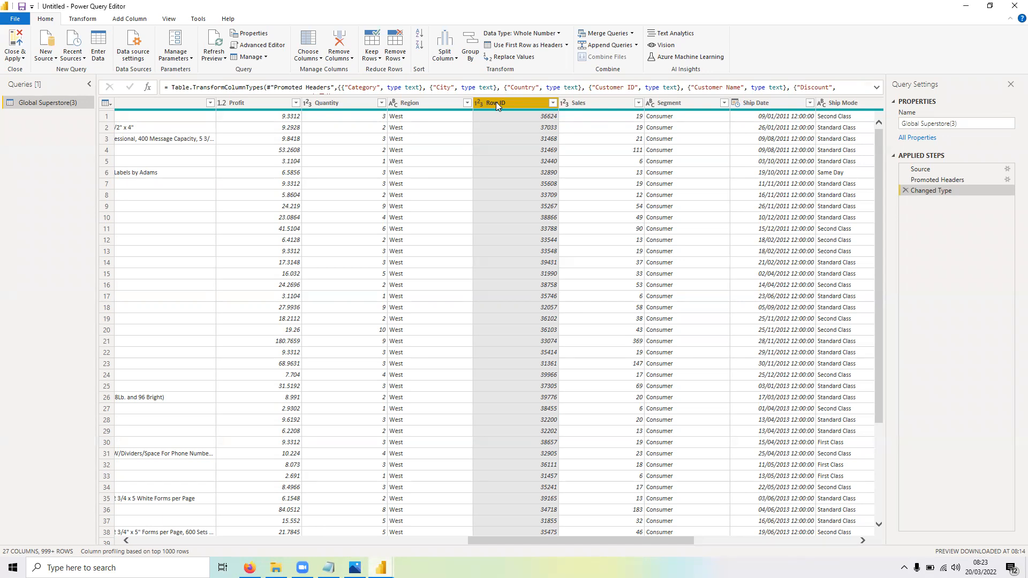
{"action": "left_click_drag", "start_coordinate": [496, 102], "coordinate": [609, 133]}
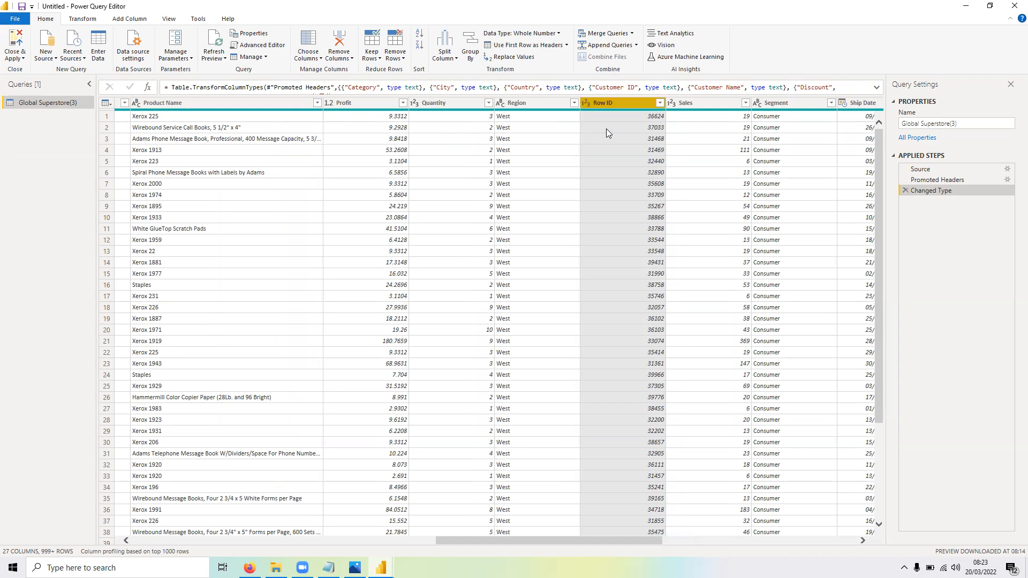
{"action": "right_click", "coordinate": [604, 99]}
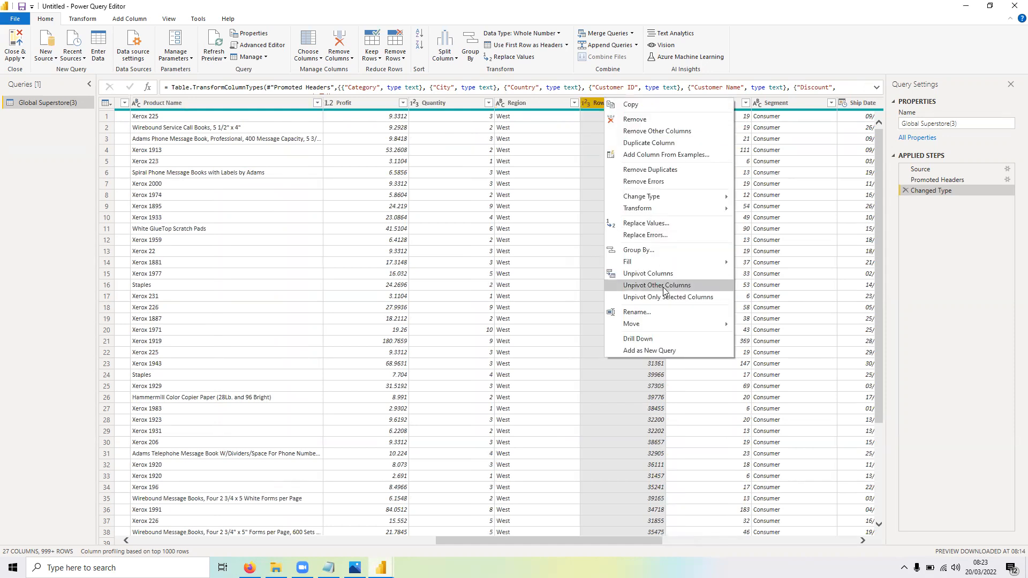
{"action": "mouse_move", "coordinate": [688, 328]}
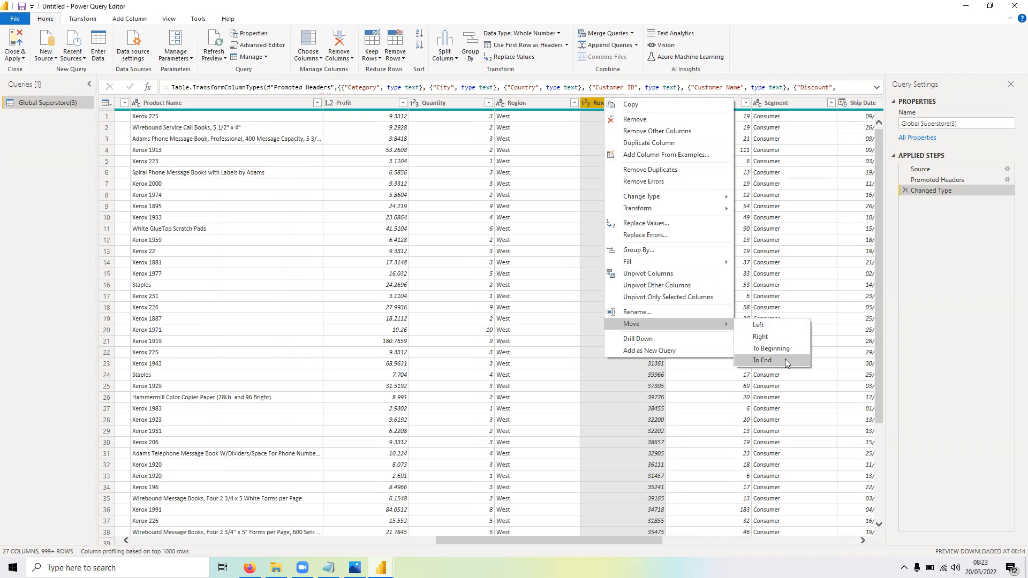
{"action": "left_click", "coordinate": [772, 349]}
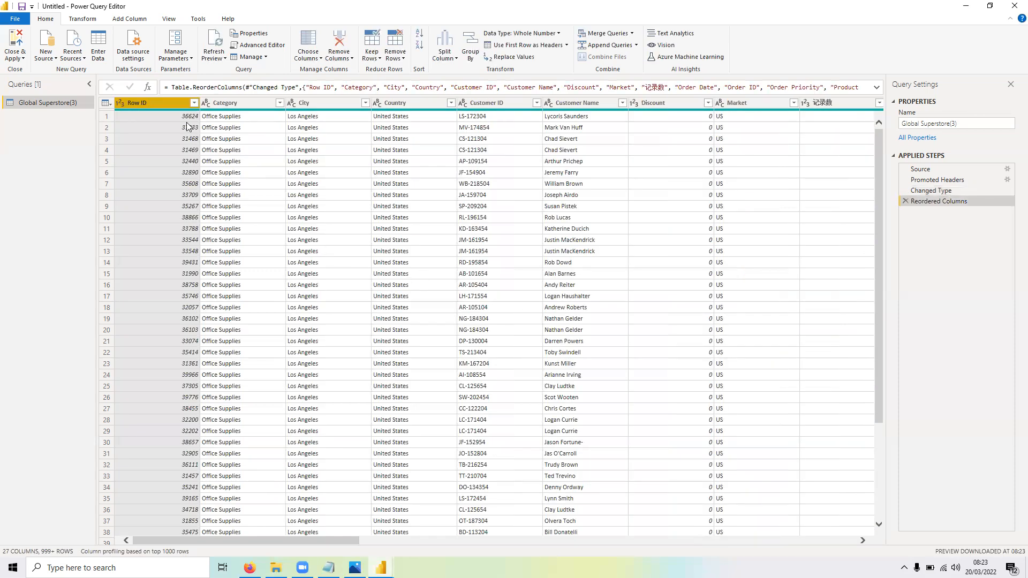
{"action": "left_click", "coordinate": [194, 103]}
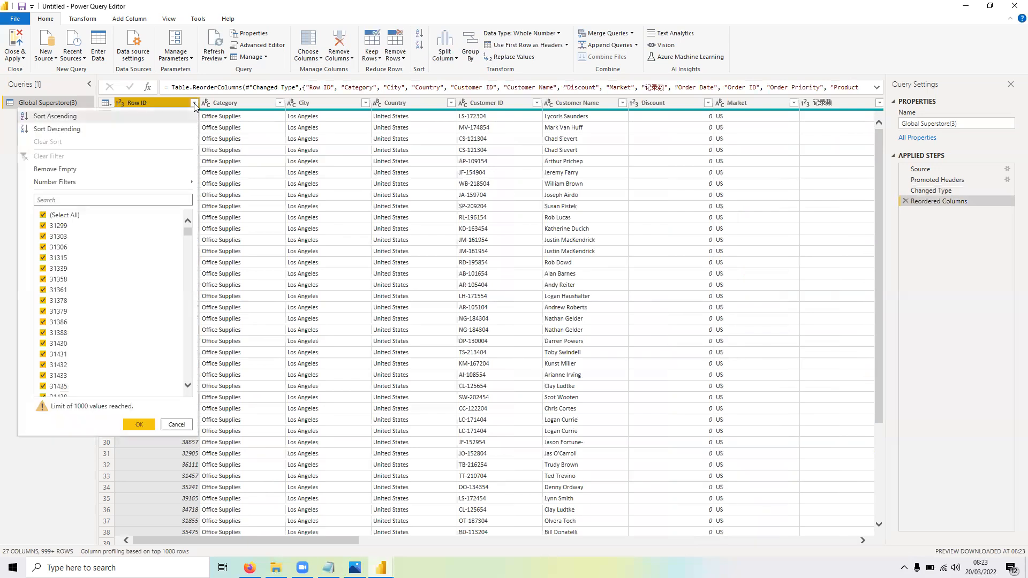
{"action": "left_click", "coordinate": [61, 117]}
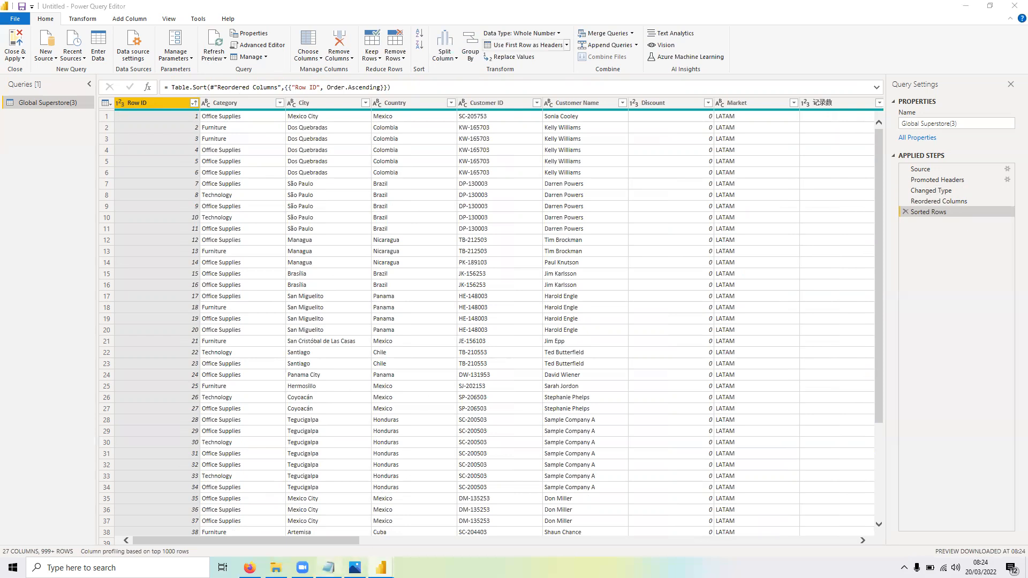
Step: Check the task list in Notepad, return to the Power Query Editor and rename the Global Superstore(3) query as Global Superstore
{"action": "left_click", "coordinate": [329, 568]}
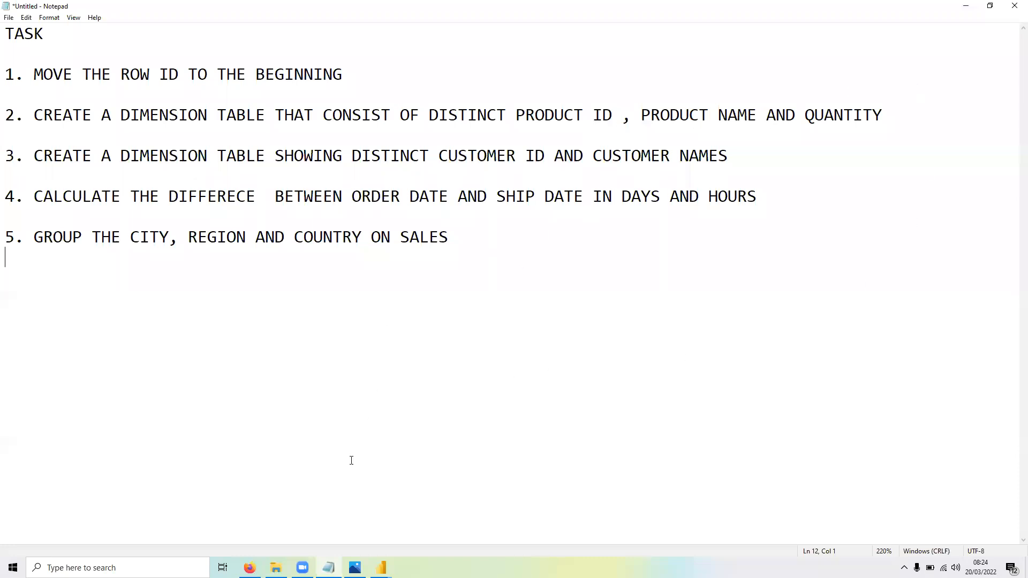
{"action": "mouse_move", "coordinate": [382, 568]}
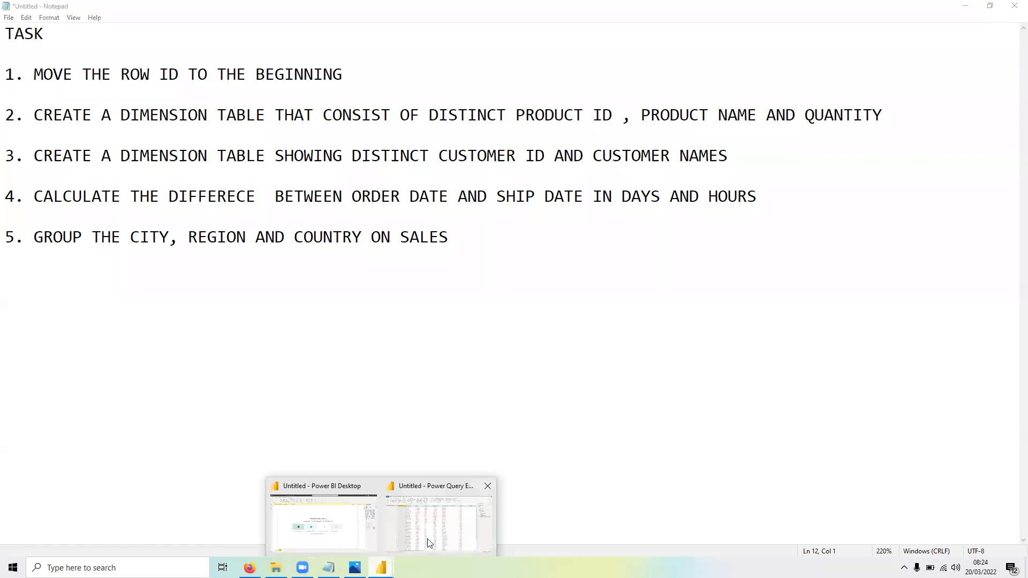
{"action": "left_click", "coordinate": [427, 539]}
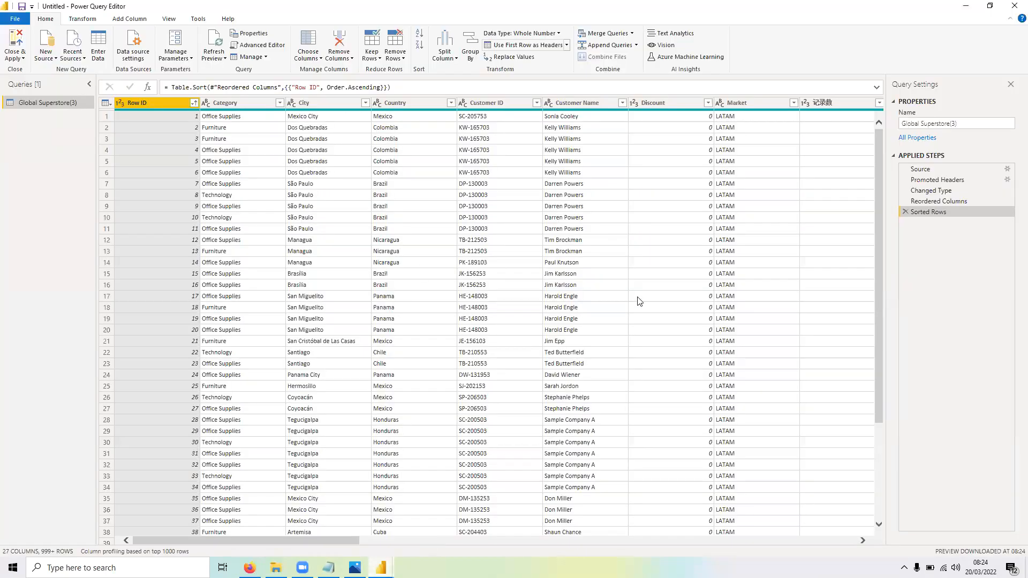
{"action": "scroll", "coordinate": [743, 270], "scroll_direction": "right", "scroll_amount": 10}
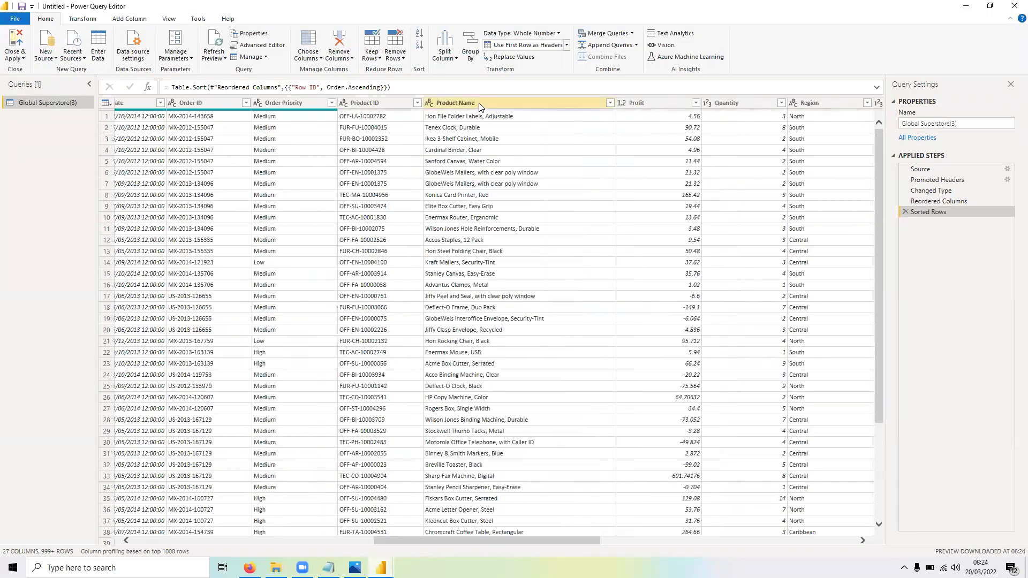
{"action": "double_click", "coordinate": [41, 103]}
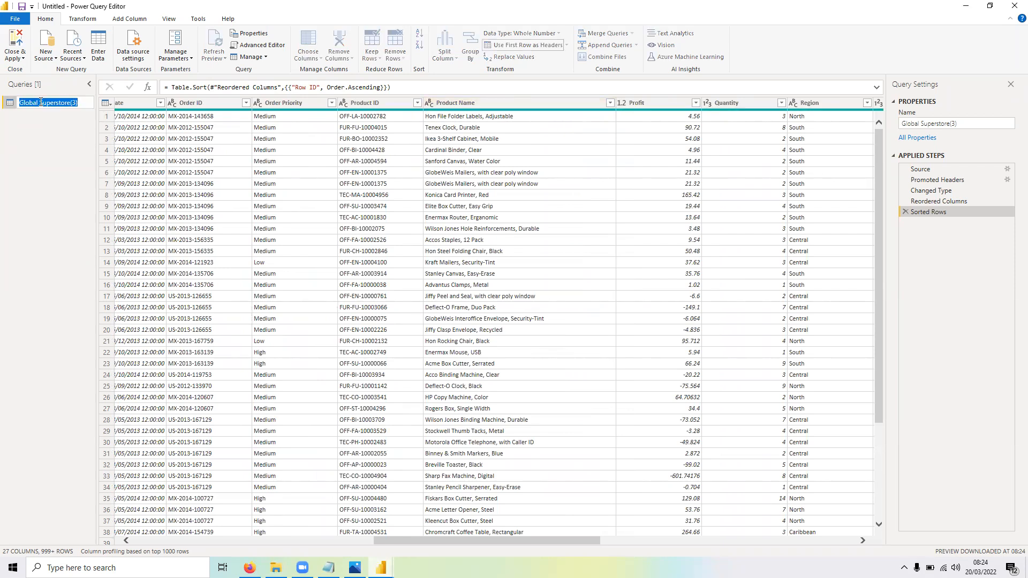
{"action": "left_click", "coordinate": [82, 104]}
{"action": "key", "text": "BackSpace"}
{"action": "key", "text": "BackSpace"}
{"action": "key", "text": "Return"}
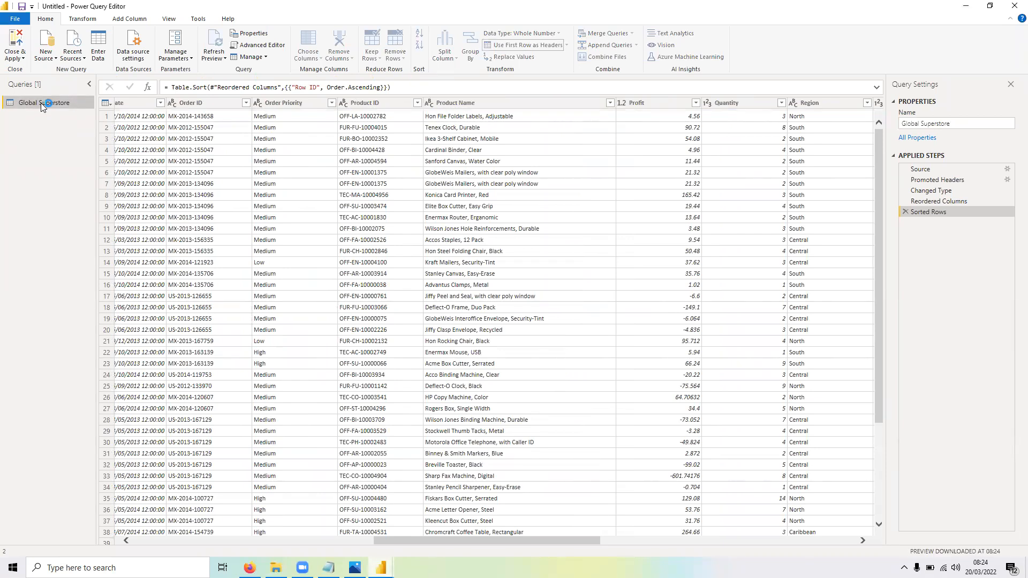
Step: Duplicate the Global Superstore query and rename the copy as dProduct
{"action": "right_click", "coordinate": [45, 103]}
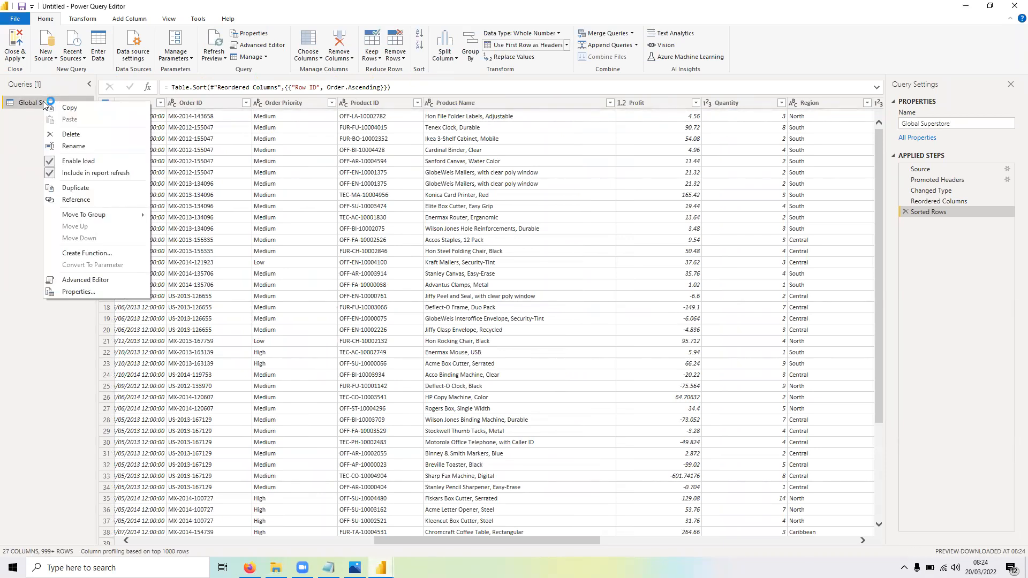
{"action": "left_click", "coordinate": [106, 188]}
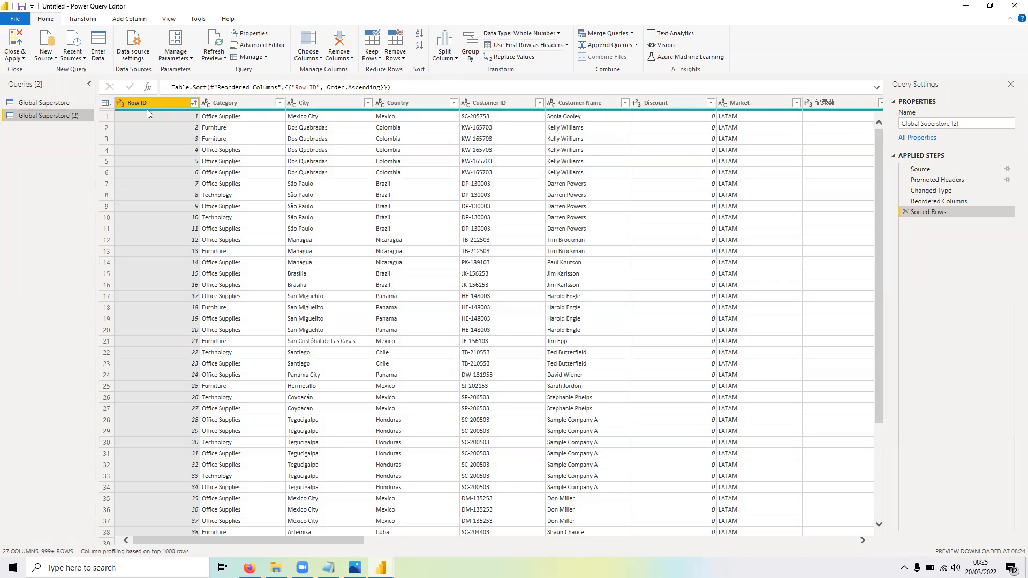
{"action": "double_click", "coordinate": [49, 115]}
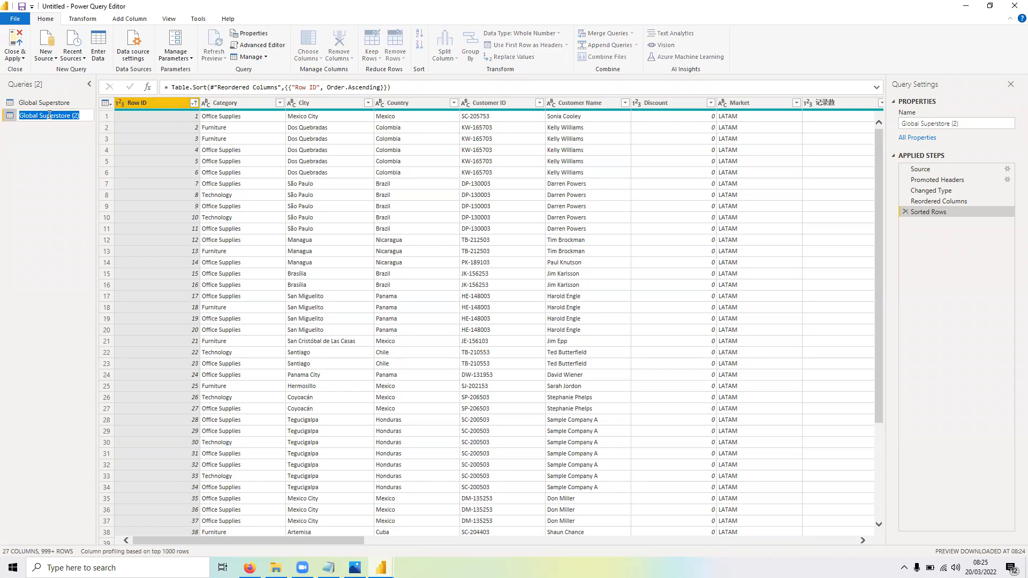
{"action": "type", "text": "DPRODUC"}
{"action": "key", "text": "BackSpace"}
{"action": "key", "text": "BackSpace"}
{"action": "key", "text": "BackSpace"}
{"action": "key", "text": "BackSpace"}
{"action": "key", "text": "BackSpace"}
{"action": "key", "text": "BackSpace"}
{"action": "key", "text": "BackSpace"}
{"action": "key", "text": "Caps_Lock"}
{"action": "type", "text": "d"}
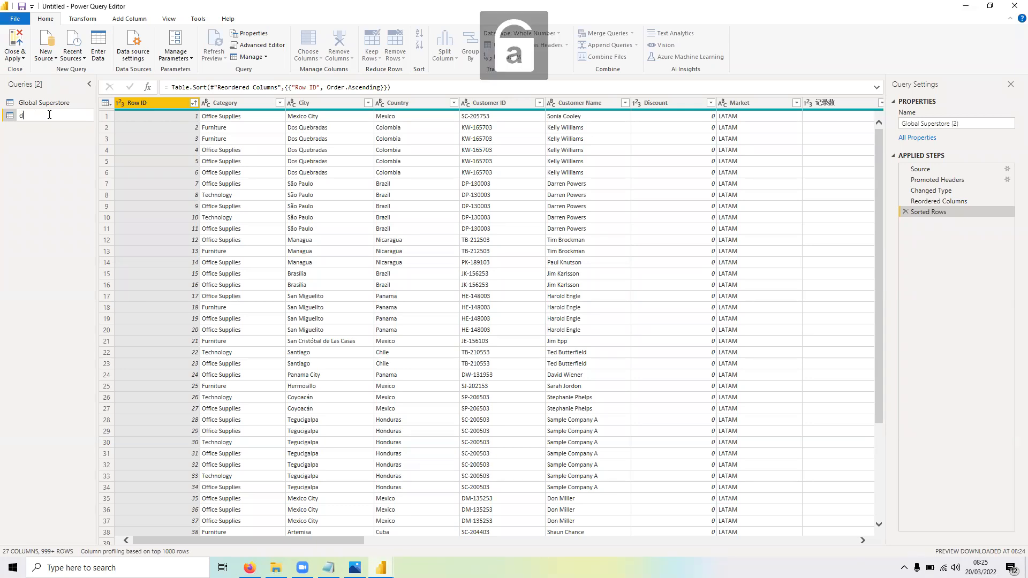
{"action": "type", "text": "P"}
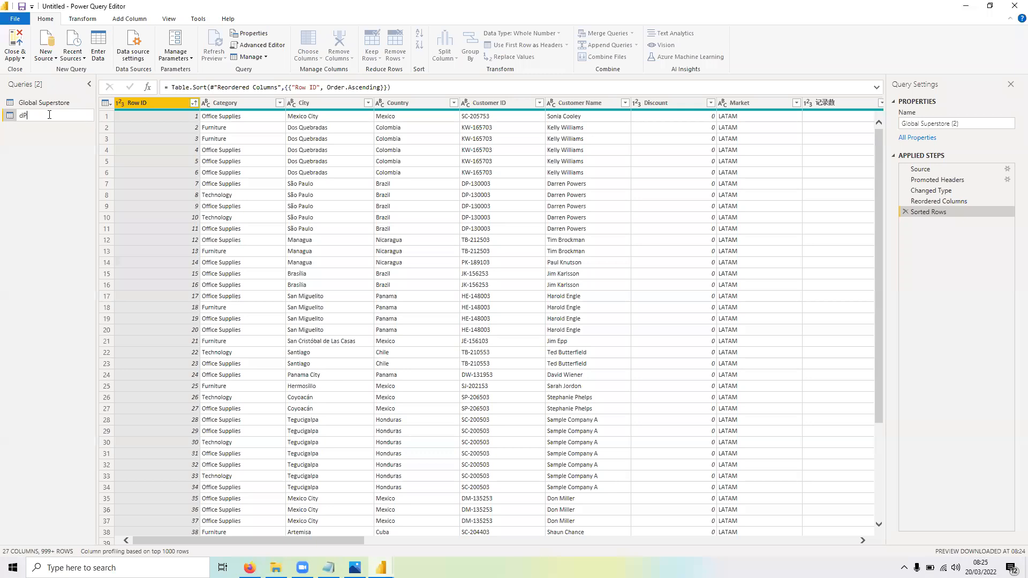
{"action": "type", "text": "roduct"}
{"action": "key", "text": "Return"}
{"action": "key", "text": "Return"}
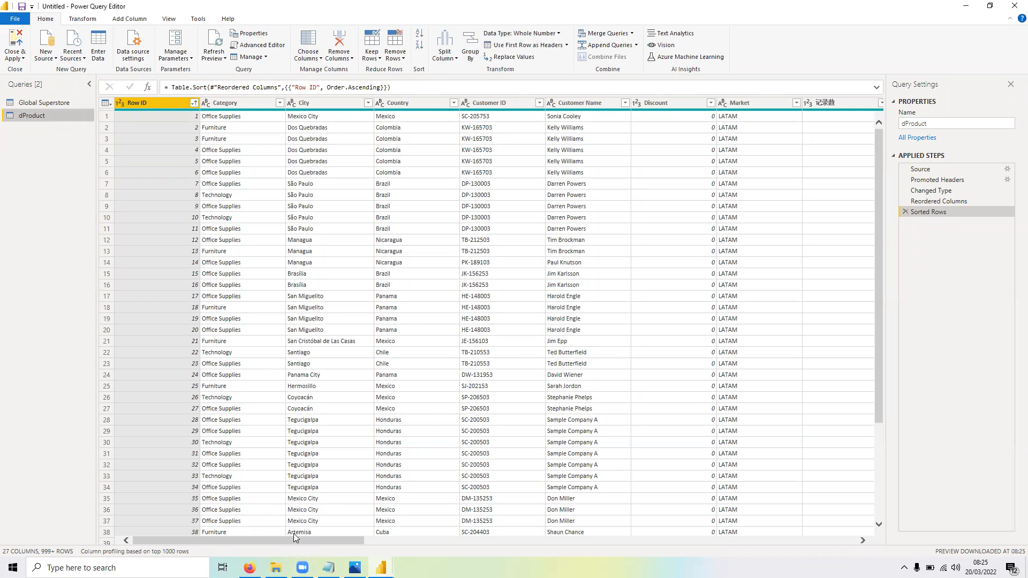
Step: Select the Product ID, Product Name and Quantity columns in the dProduct query and remove the other columns
{"action": "left_click_drag", "start_coordinate": [293, 541], "coordinate": [545, 534]}
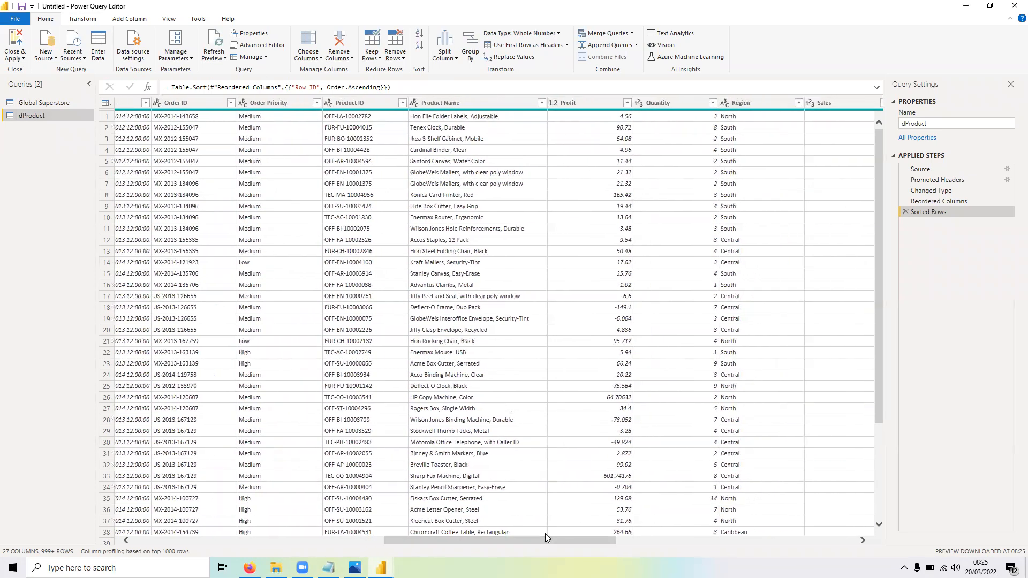
{"action": "left_click", "coordinate": [373, 101]}
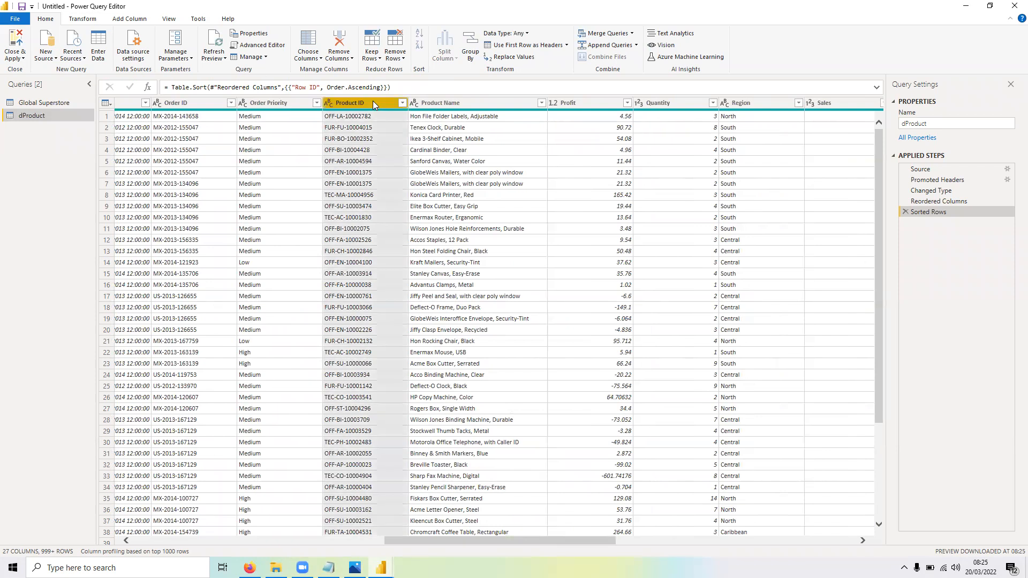
{"action": "left_click", "coordinate": [458, 103], "text": "ctrl"}
{"action": "left_click", "coordinate": [676, 103], "text": "ctrl"}
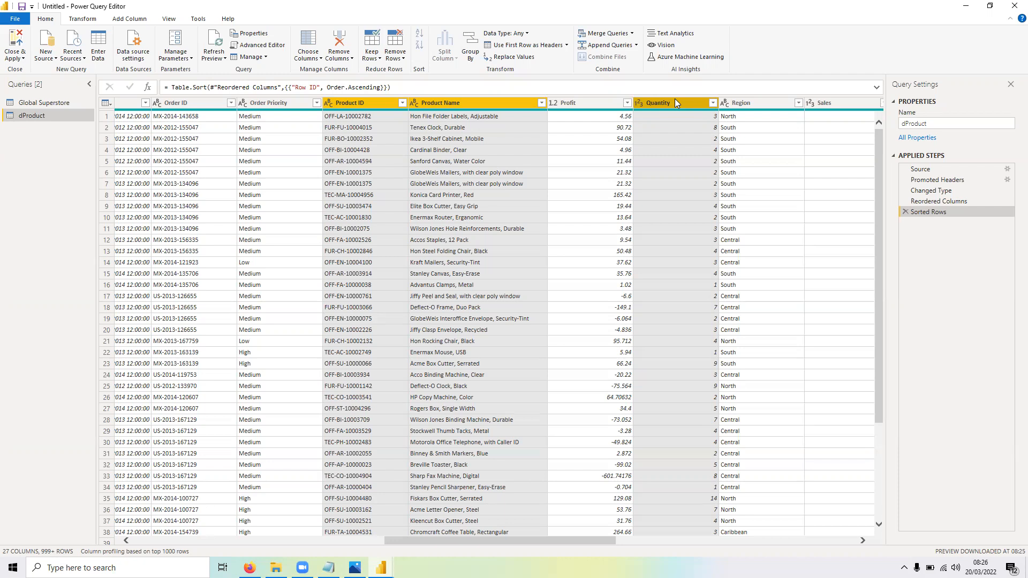
{"action": "left_click", "coordinate": [346, 107], "text": "ctrl"}
{"action": "left_click", "coordinate": [364, 107], "text": "ctrl"}
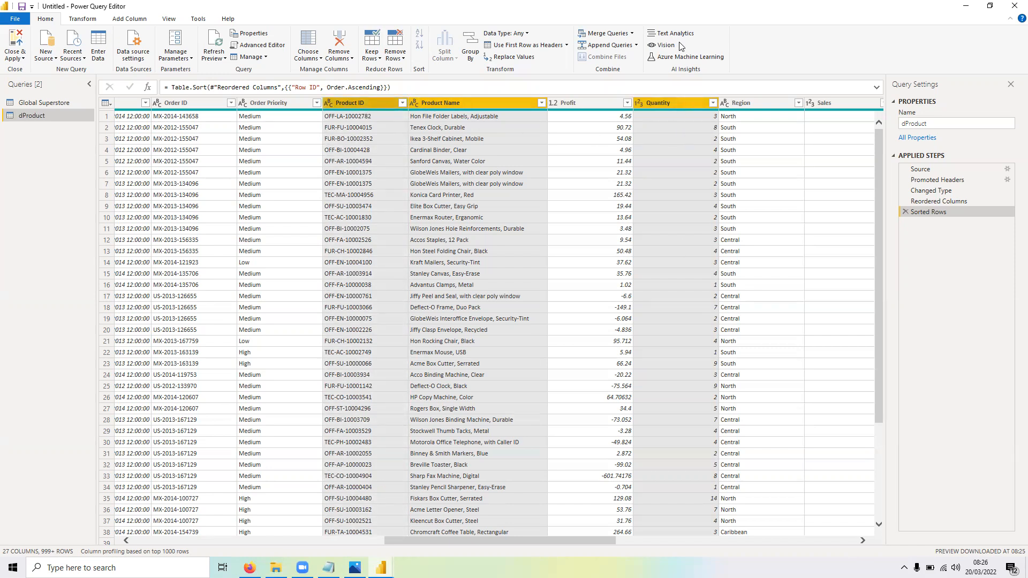
{"action": "right_click", "coordinate": [657, 108]}
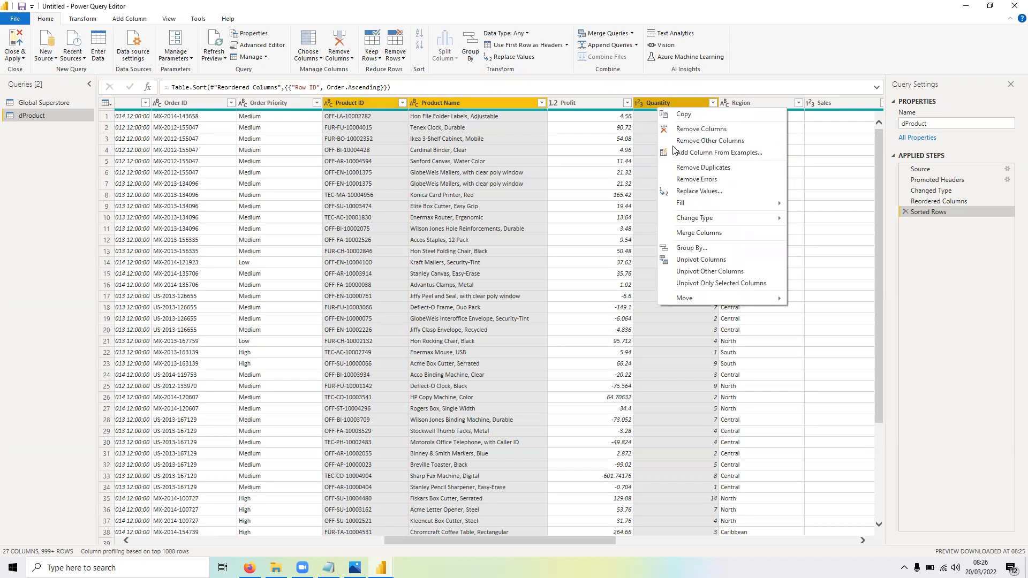
{"action": "left_click", "coordinate": [716, 142]}
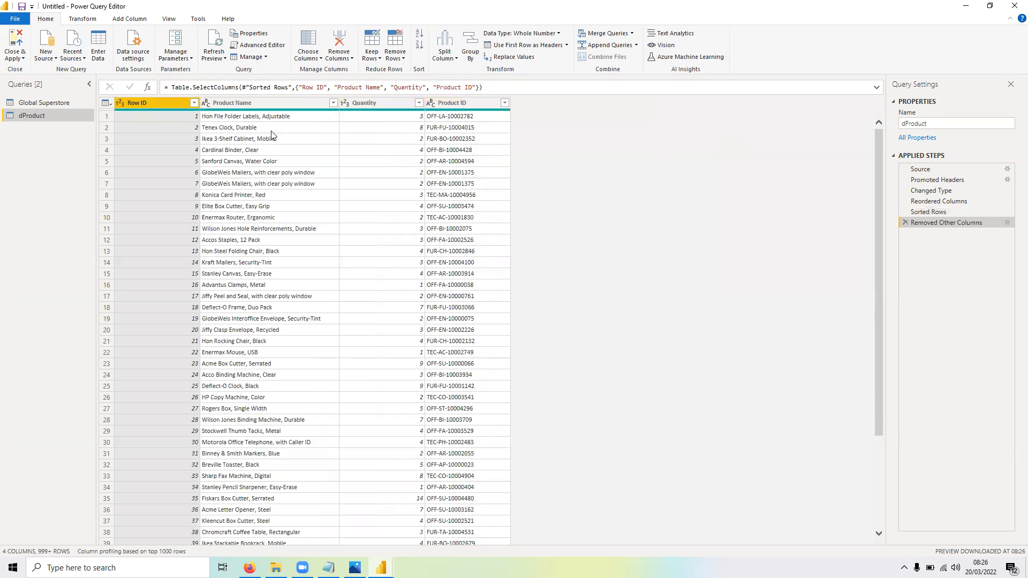
Step: Remove the Row ID column from dProduct and move Product ID in front of Product Name
{"action": "right_click", "coordinate": [144, 105]}
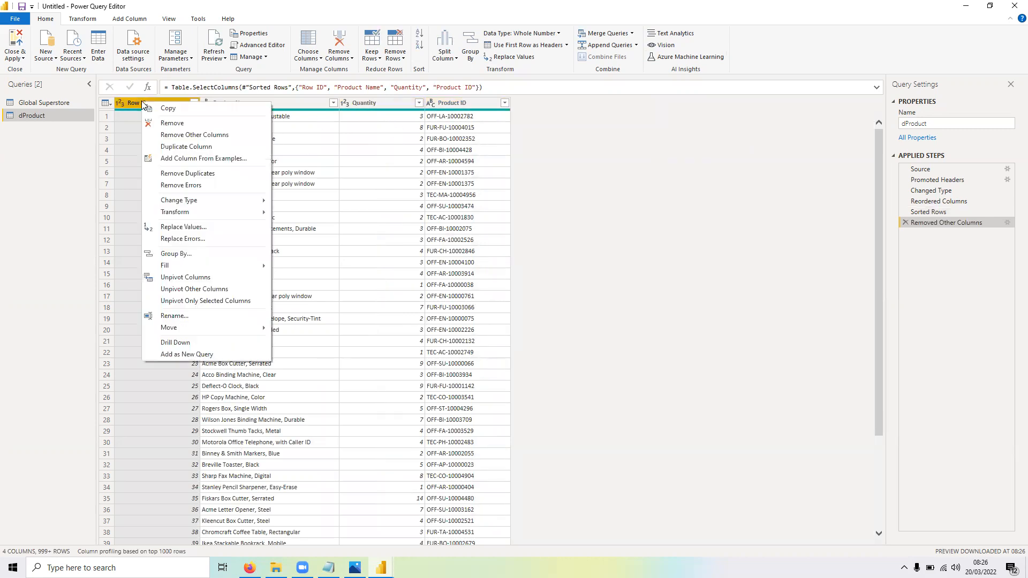
{"action": "left_click", "coordinate": [174, 122]}
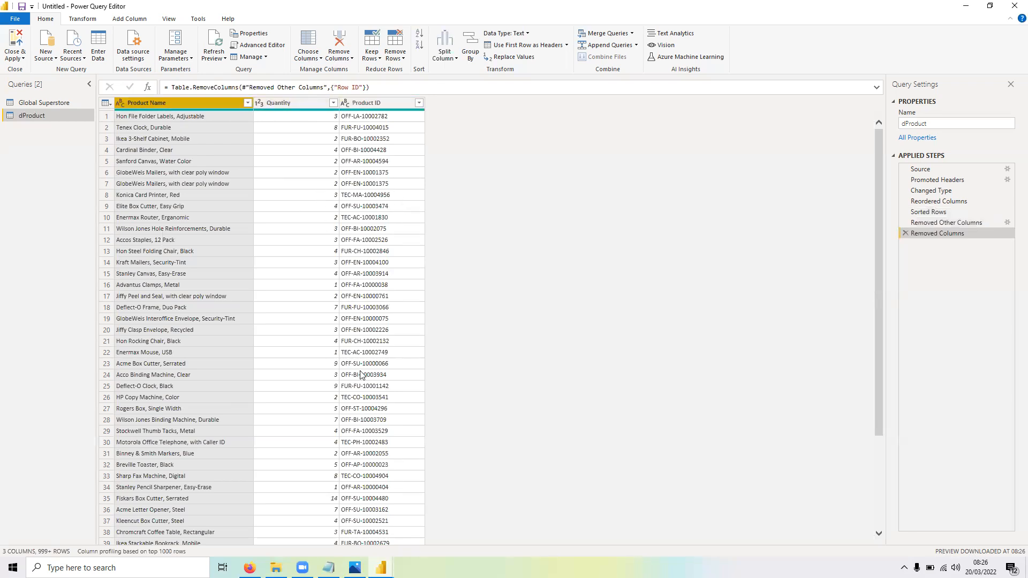
{"action": "left_click", "coordinate": [386, 104]}
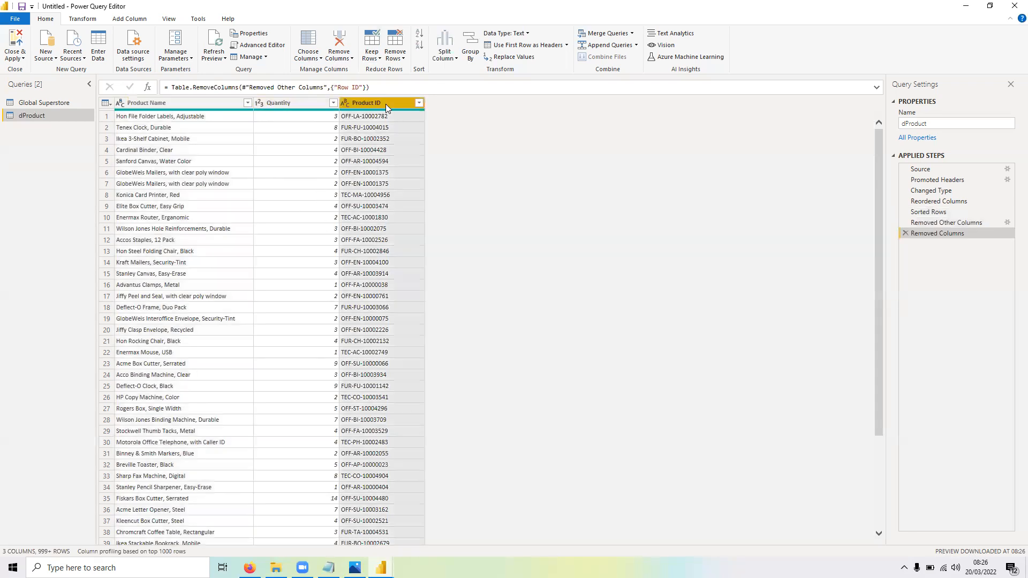
{"action": "left_click_drag", "start_coordinate": [386, 104], "coordinate": [150, 119]}
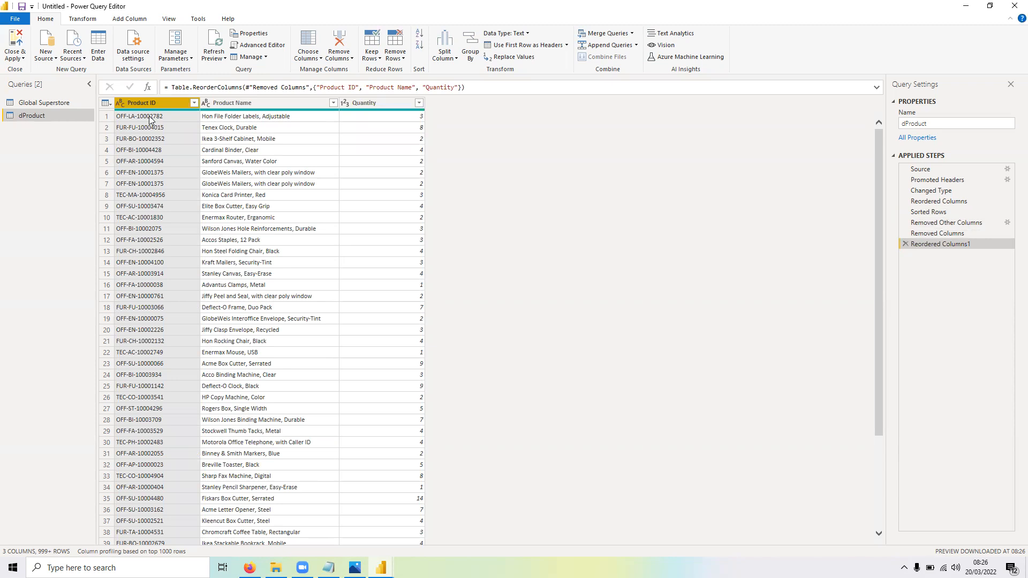
{"action": "right_click", "coordinate": [153, 110]}
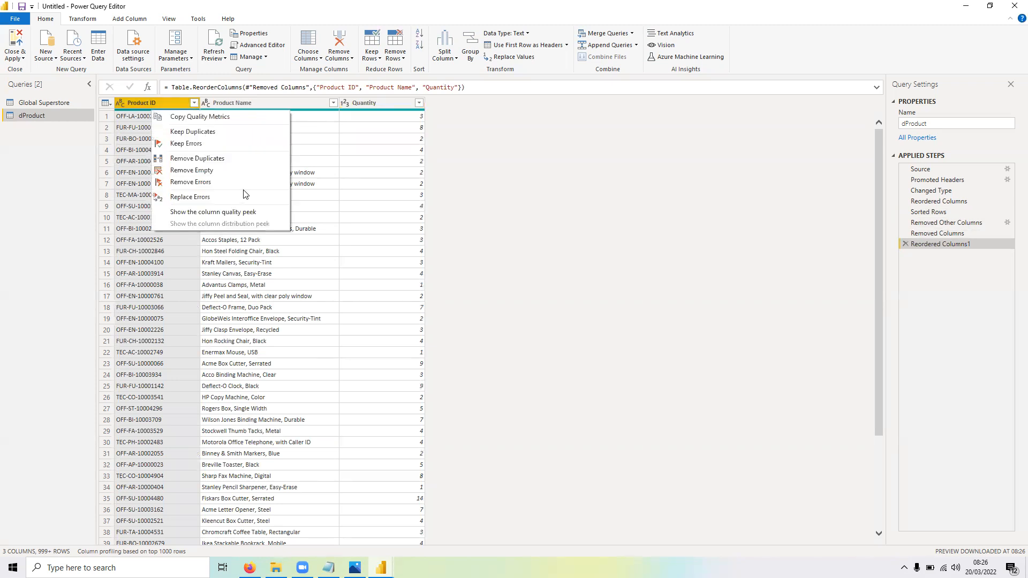
{"action": "right_click", "coordinate": [144, 101]}
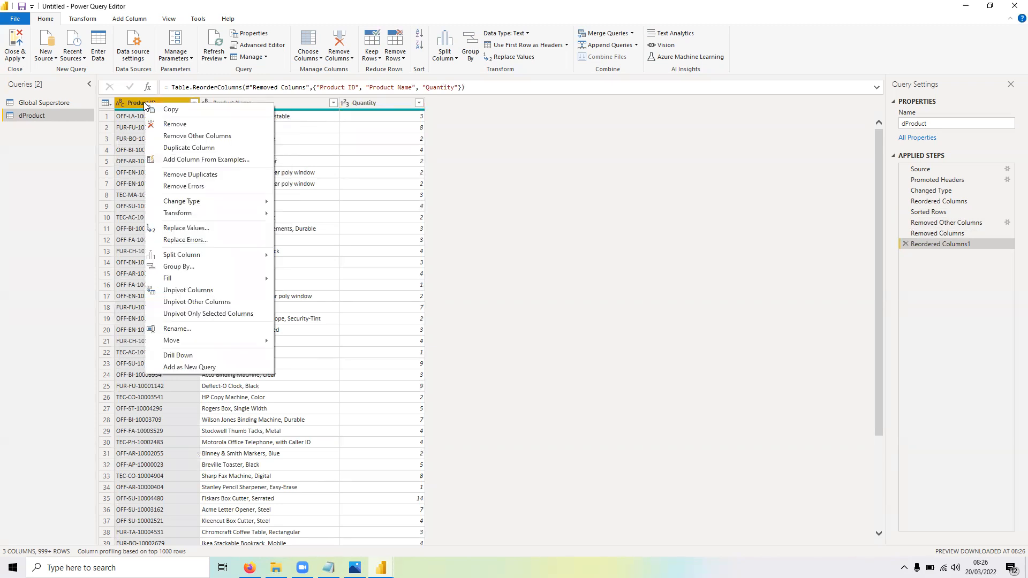
{"action": "left_click", "coordinate": [549, 299]}
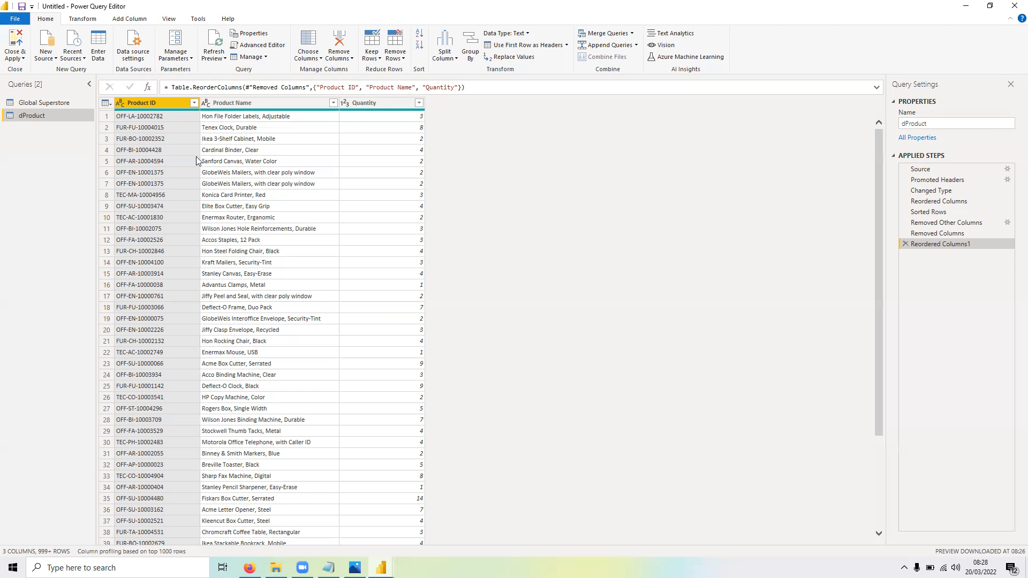
{"action": "right_click", "coordinate": [145, 106]}
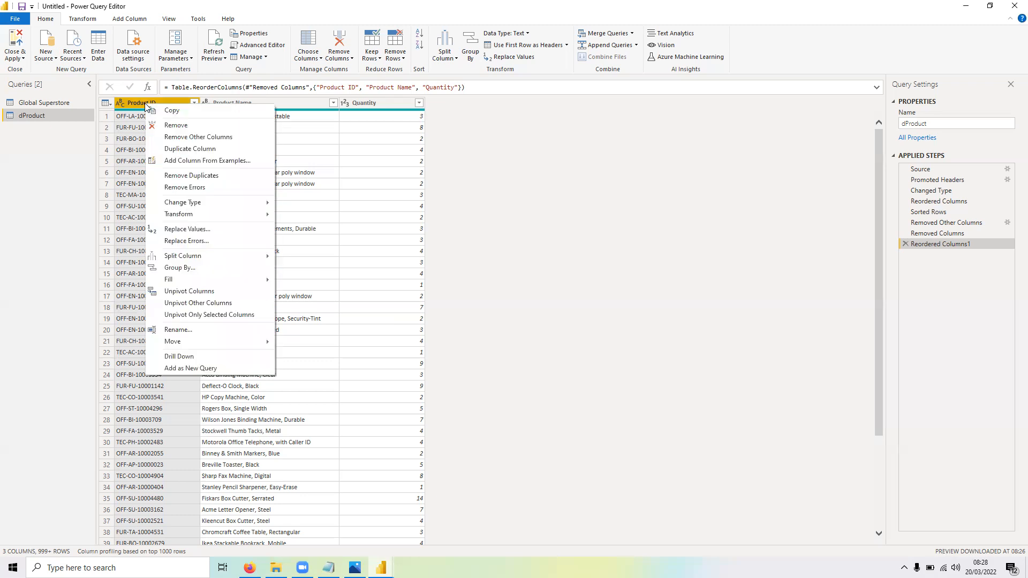
{"action": "left_click", "coordinate": [131, 100]}
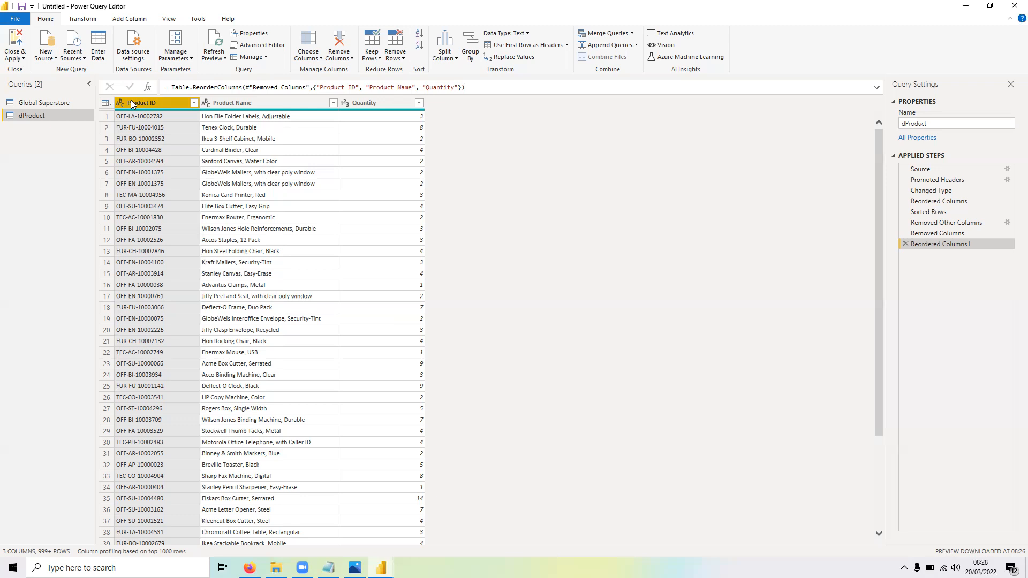
Step: Remove duplicate rows from dProduct based on Product ID, look through the remaining rows and apply the same duplicate removal again
{"action": "right_click", "coordinate": [130, 99]}
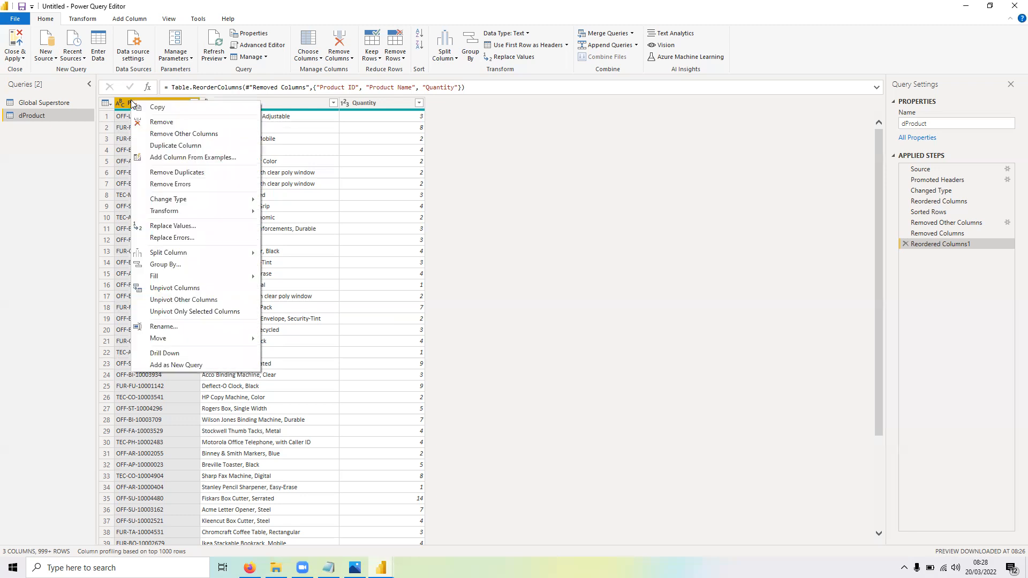
{"action": "left_click", "coordinate": [195, 174]}
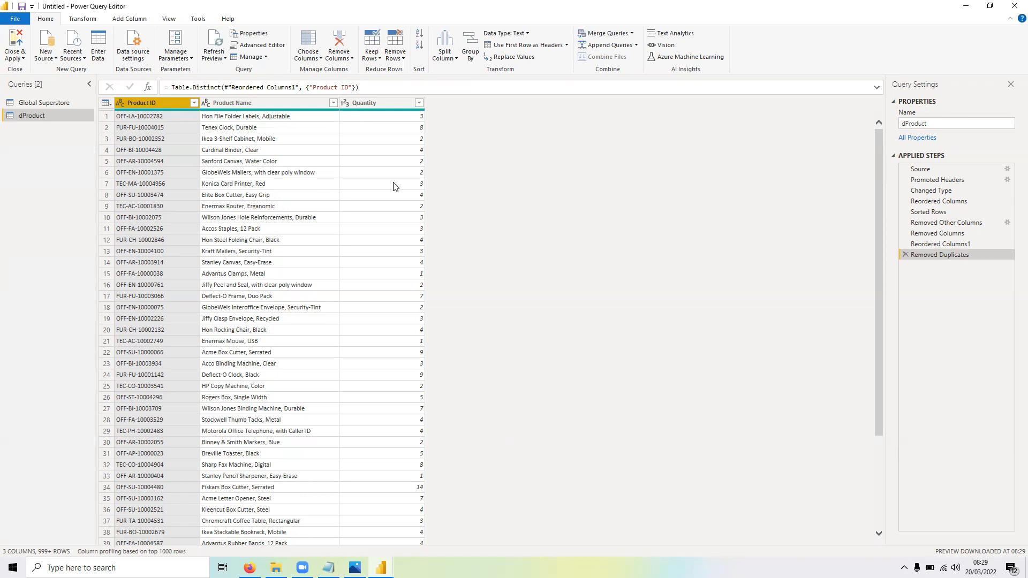
{"action": "scroll", "coordinate": [525, 281], "scroll_direction": "down", "scroll_amount": 20}
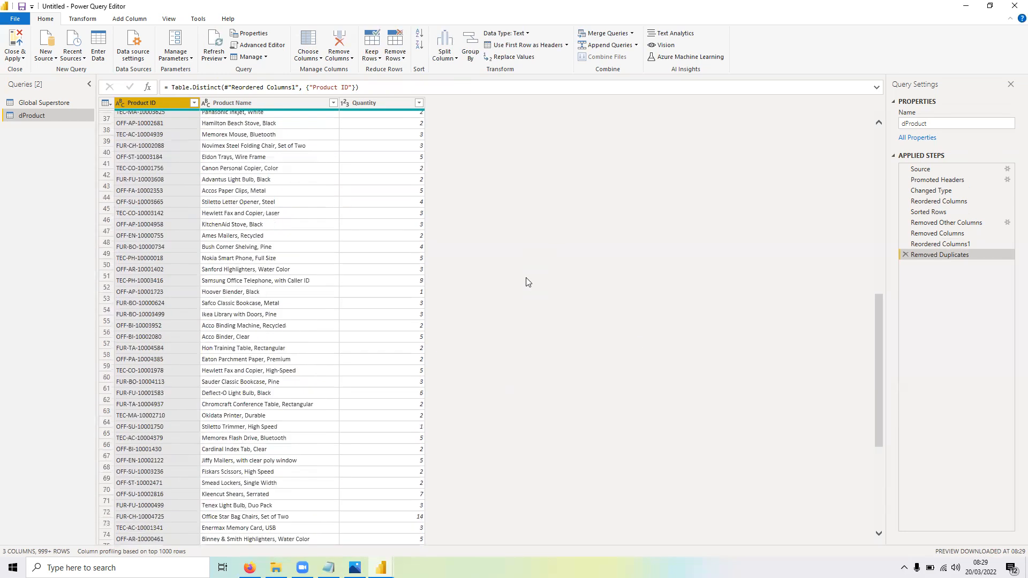
{"action": "scroll", "coordinate": [526, 278], "scroll_direction": "down", "scroll_amount": 20}
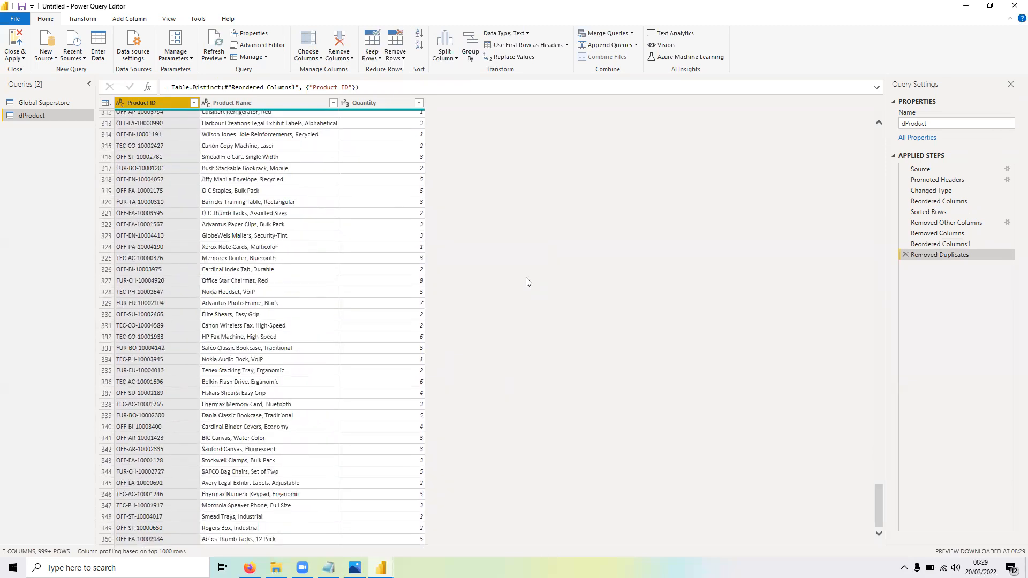
{"action": "scroll", "coordinate": [526, 278], "scroll_direction": "down", "scroll_amount": 20}
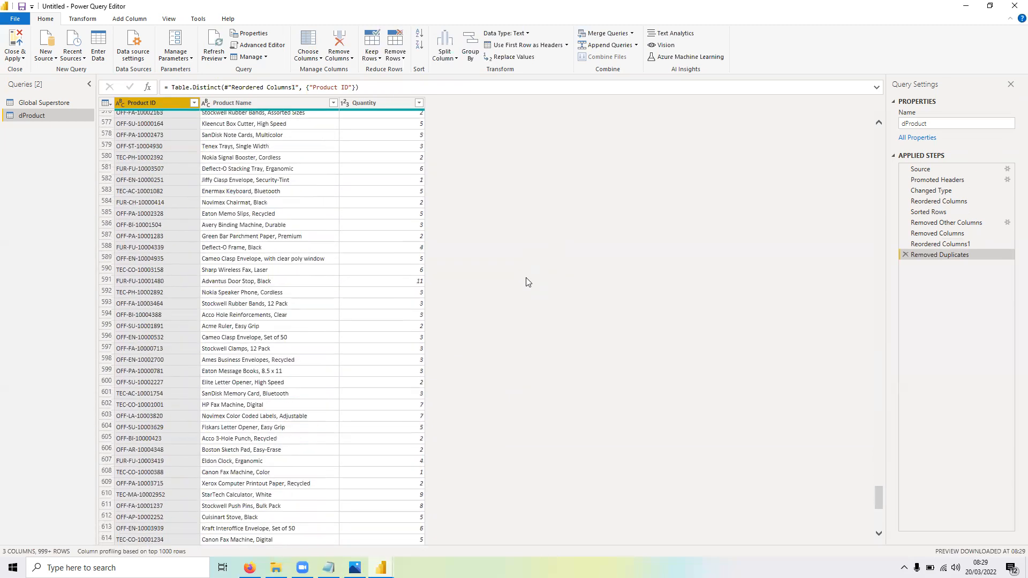
{"action": "scroll", "coordinate": [528, 283], "scroll_direction": "down", "scroll_amount": 20}
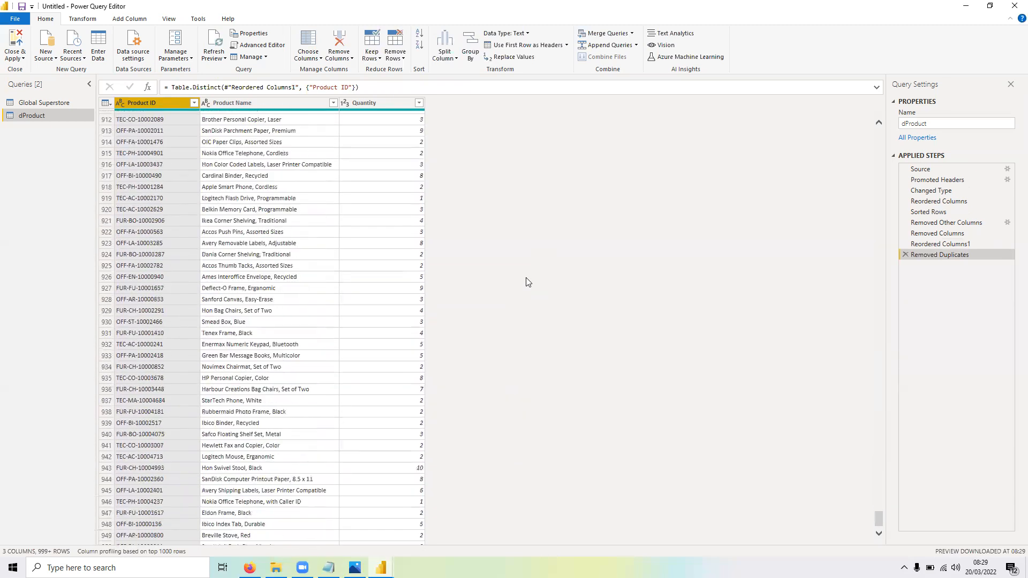
{"action": "right_click", "coordinate": [146, 104]}
{"action": "left_click", "coordinate": [218, 178]}
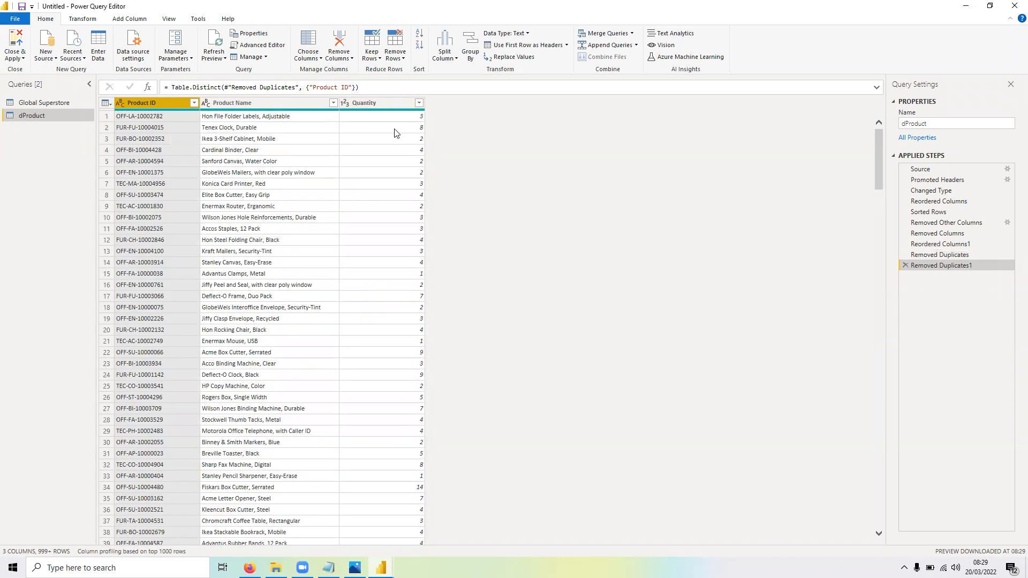
Step: Compare the Product ID column in the Global Superstore query with the one in dProduct
{"action": "left_click", "coordinate": [42, 103]}
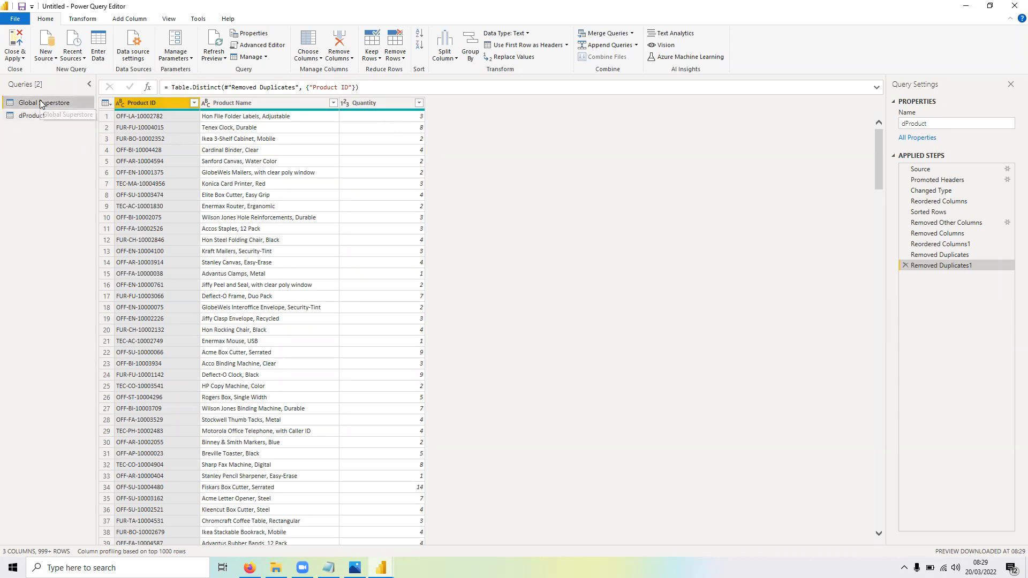
{"action": "left_click", "coordinate": [39, 114]}
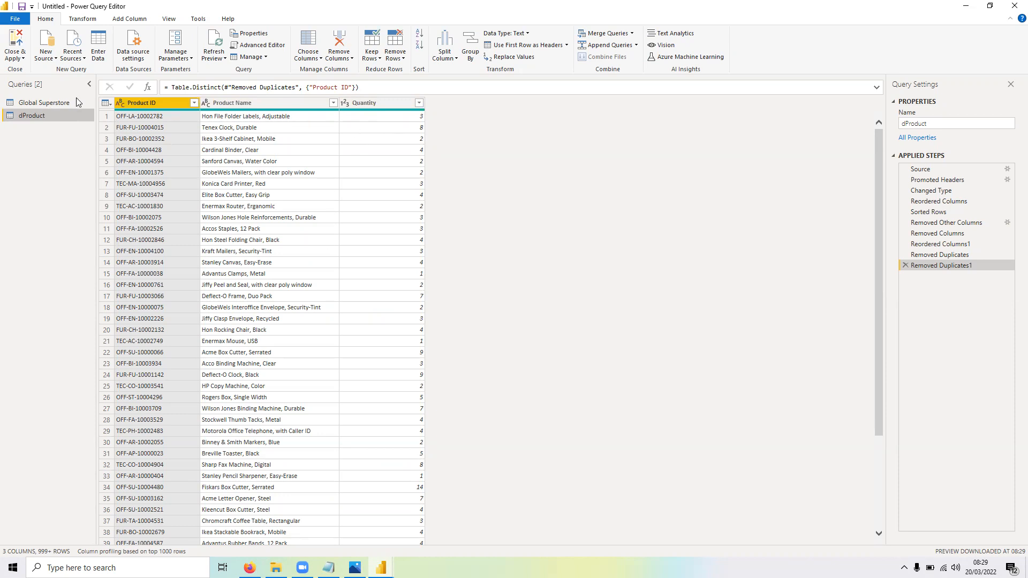
{"action": "left_click", "coordinate": [56, 101]}
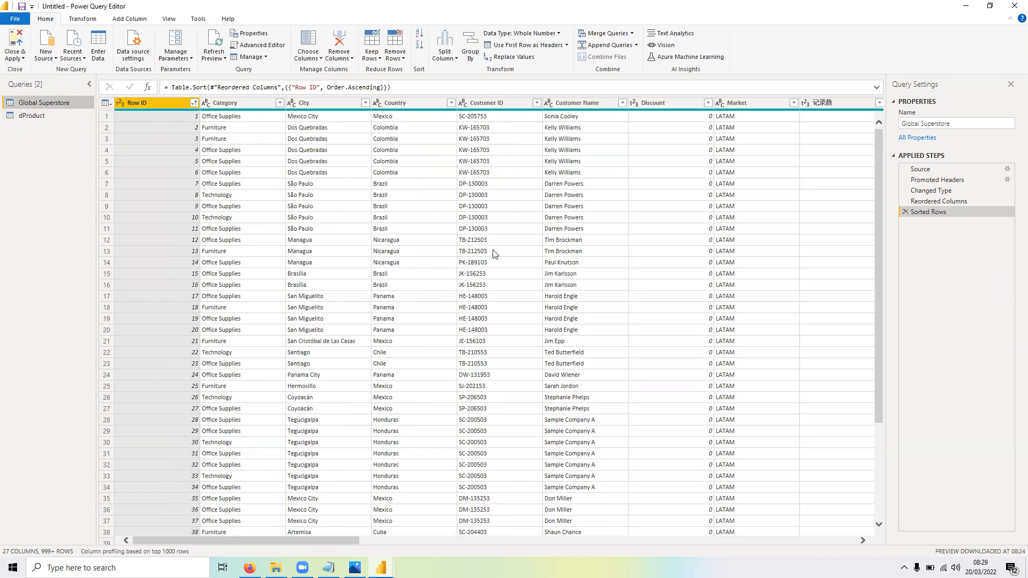
{"action": "scroll", "coordinate": [494, 251], "scroll_direction": "right", "scroll_amount": 5}
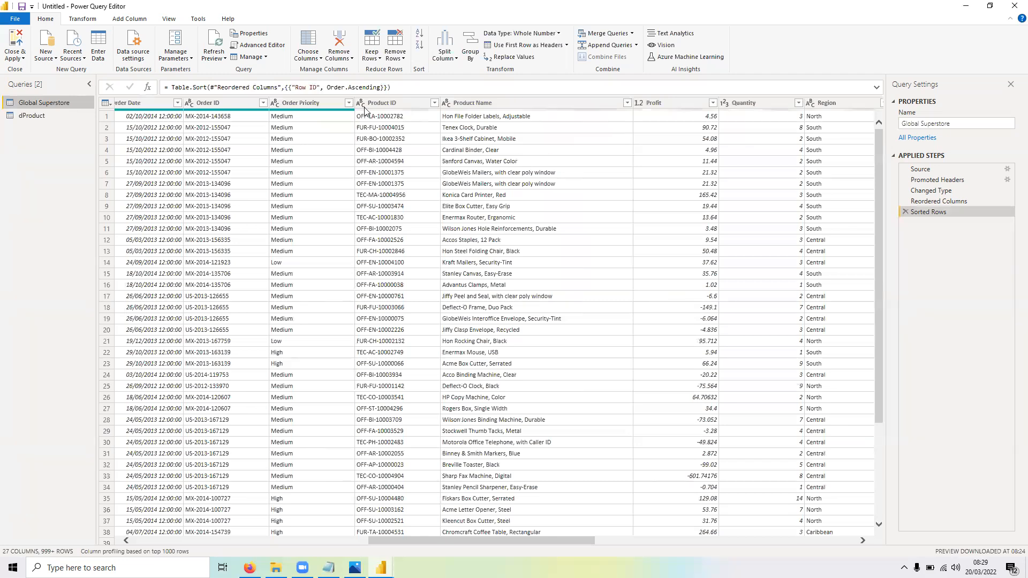
{"action": "left_click", "coordinate": [374, 106]}
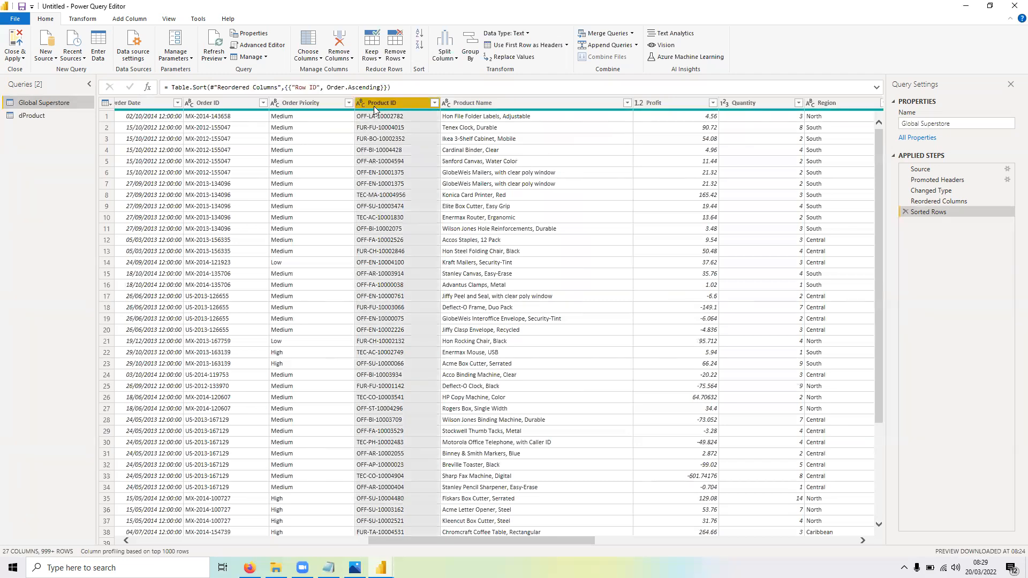
{"action": "left_click", "coordinate": [41, 115]}
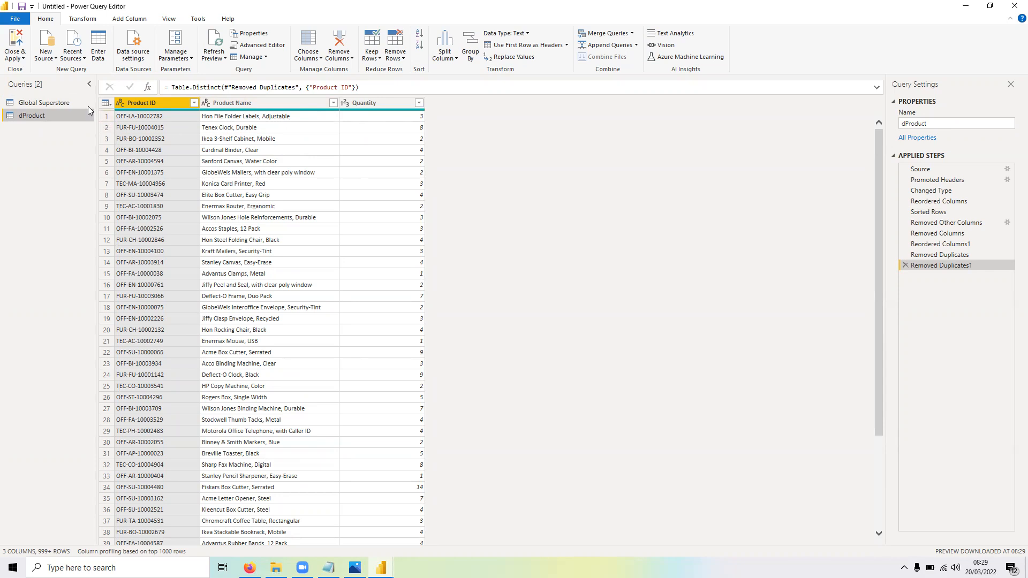
Step: Remove the Product Name and Quantity columns from the Global Superstore query and select its Product ID column
{"action": "left_click", "coordinate": [60, 103]}
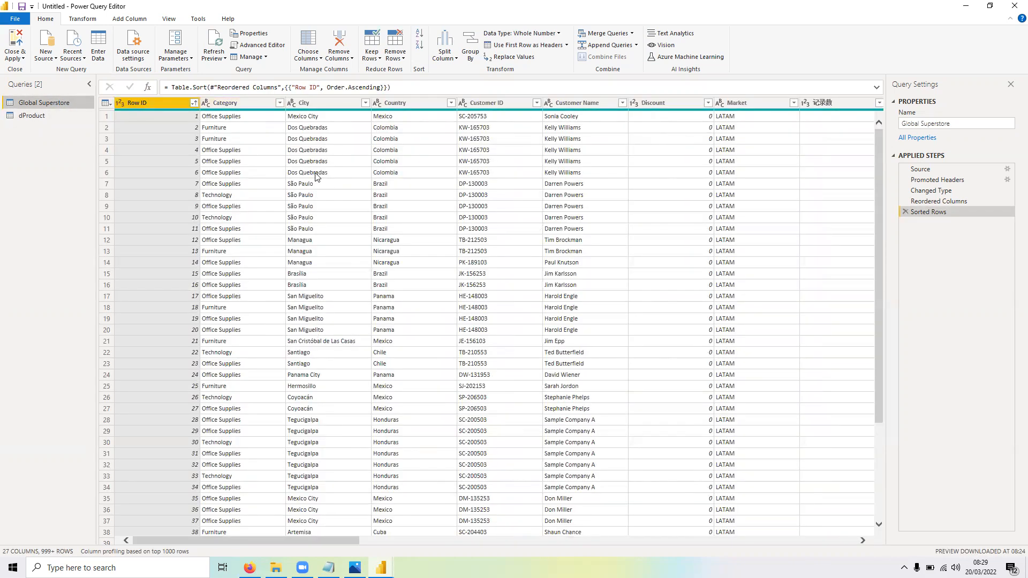
{"action": "scroll", "coordinate": [316, 176], "scroll_direction": "right", "scroll_amount": 10}
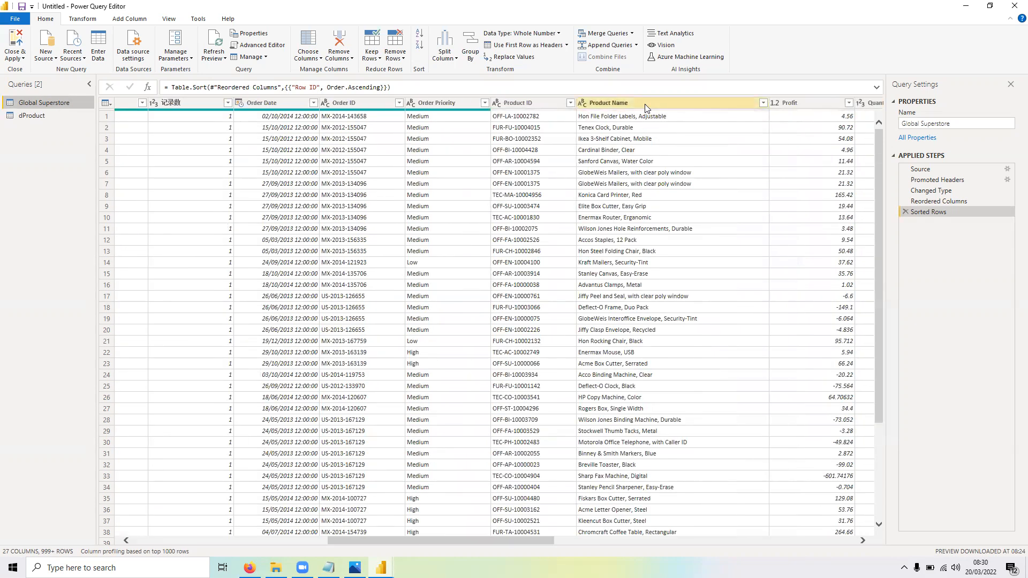
{"action": "left_click", "coordinate": [645, 104]}
{"action": "scroll", "coordinate": [751, 212], "scroll_direction": "right", "scroll_amount": 5}
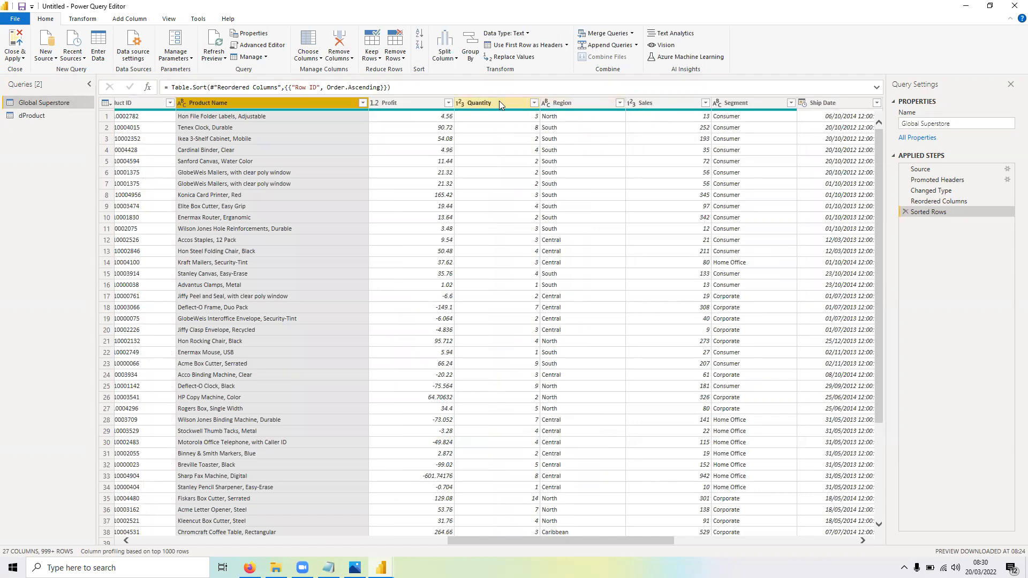
{"action": "left_click", "coordinate": [499, 102], "text": "ctrl"}
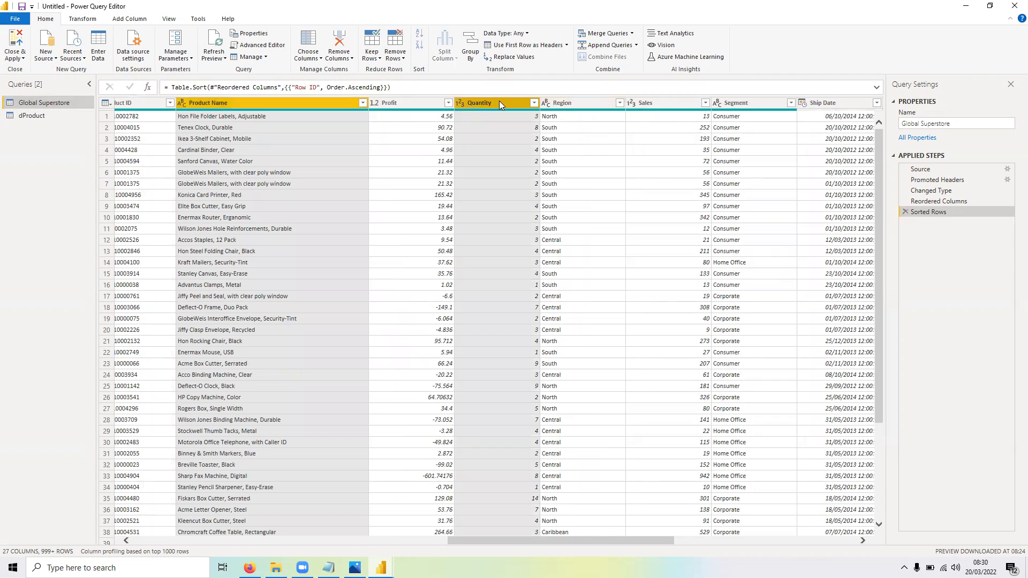
{"action": "right_click", "coordinate": [499, 103]}
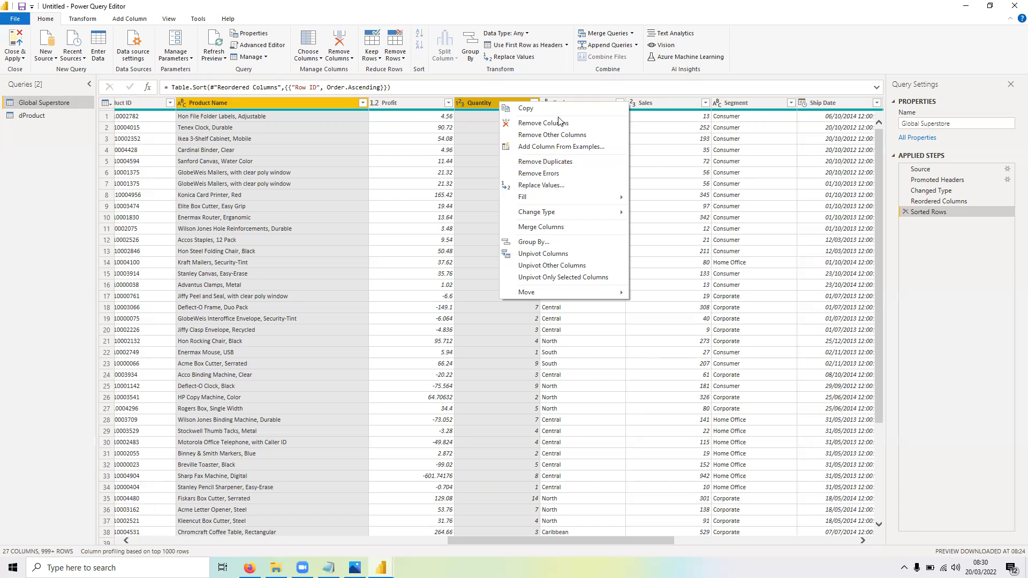
{"action": "left_click", "coordinate": [543, 124]}
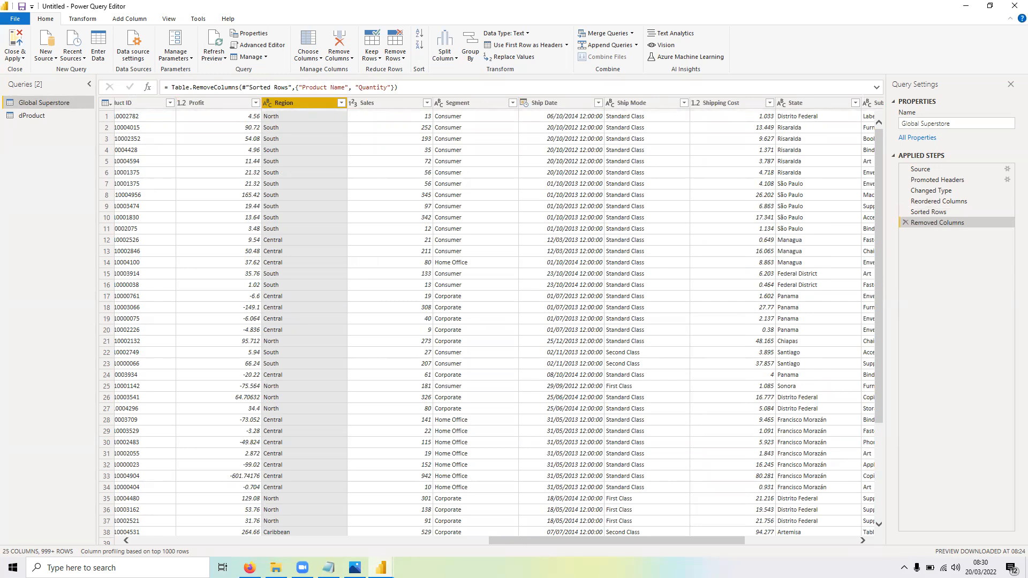
{"action": "left_click", "coordinate": [268, 540]}
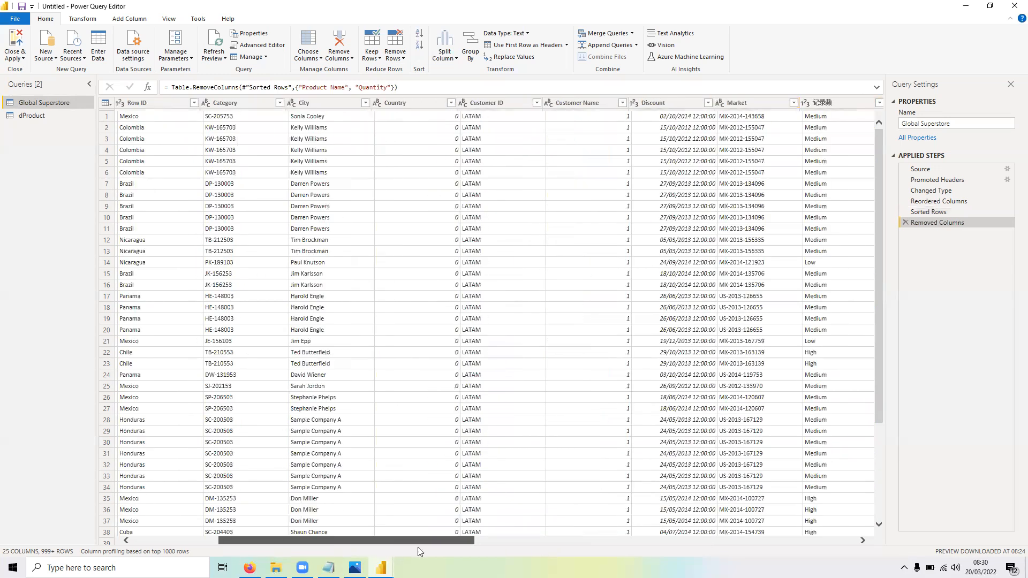
{"action": "scroll", "coordinate": [426, 549], "scroll_direction": "right", "scroll_amount": 5}
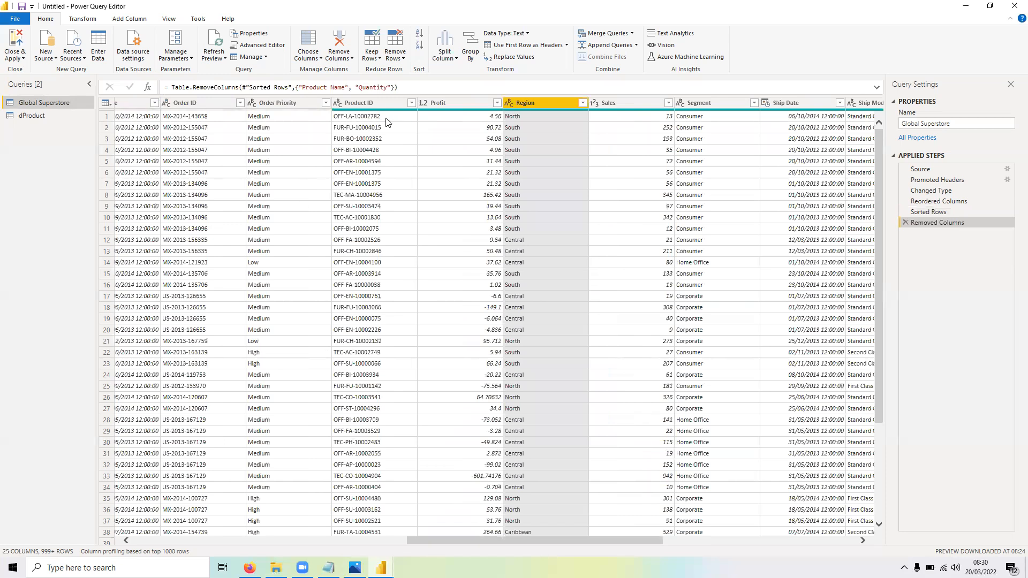
{"action": "left_click", "coordinate": [376, 103]}
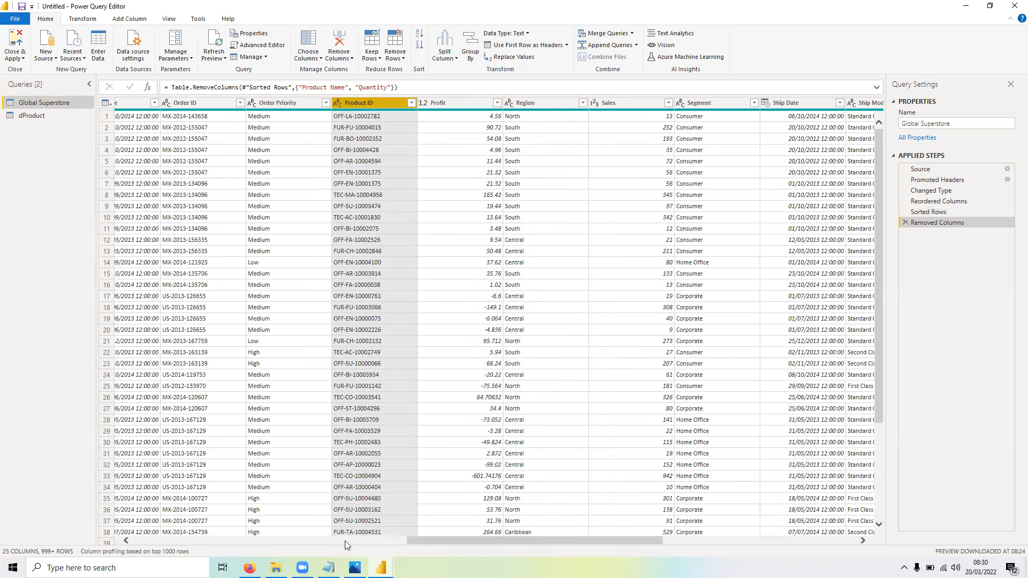
Step: Switch to Notepad, review task 2 and its distinct product ID requirement, dismiss the notification and return to the Power Query Editor
{"action": "left_click", "coordinate": [329, 567]}
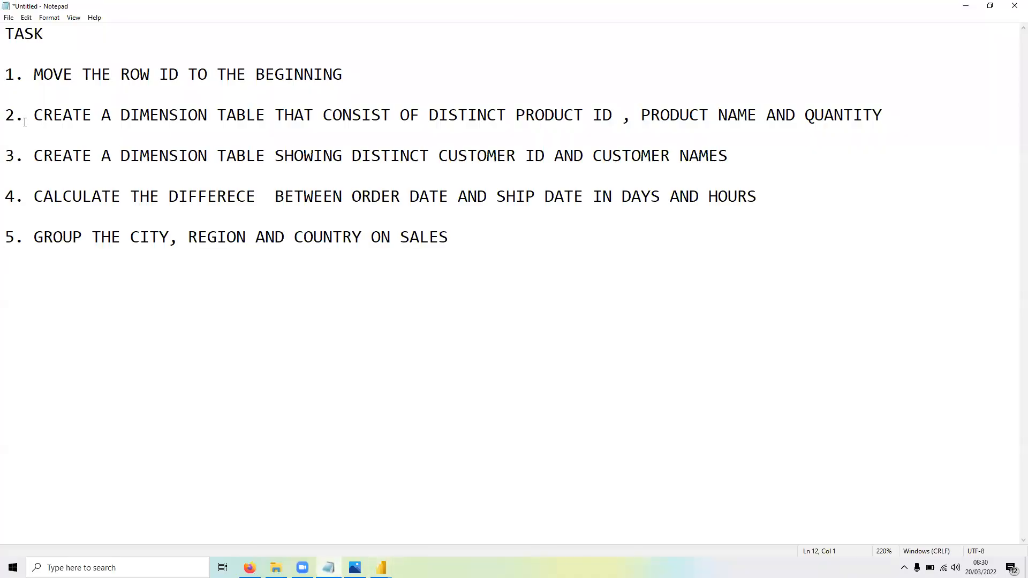
{"action": "left_click_drag", "start_coordinate": [33, 116], "coordinate": [884, 117]}
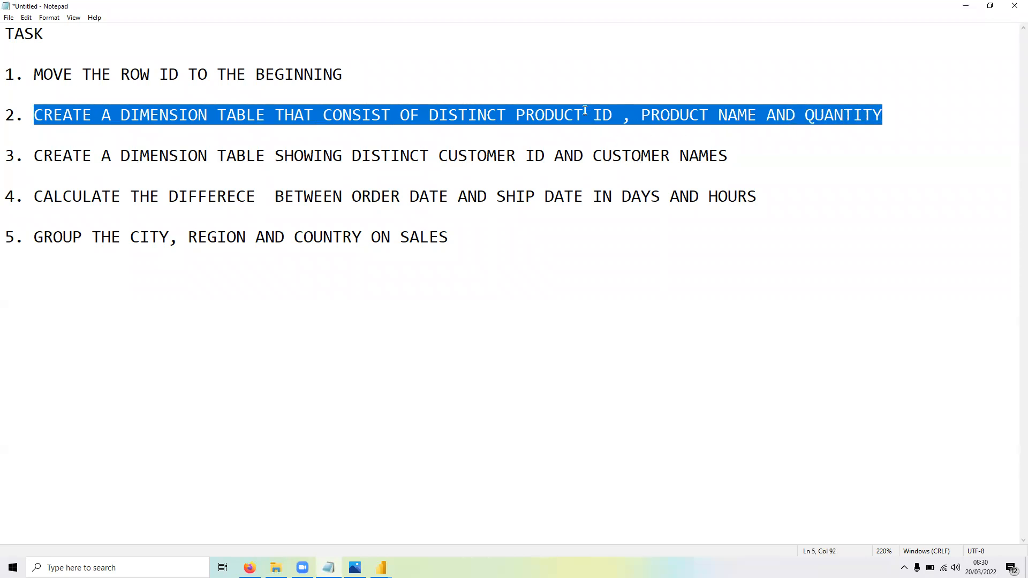
{"action": "left_click", "coordinate": [431, 112]}
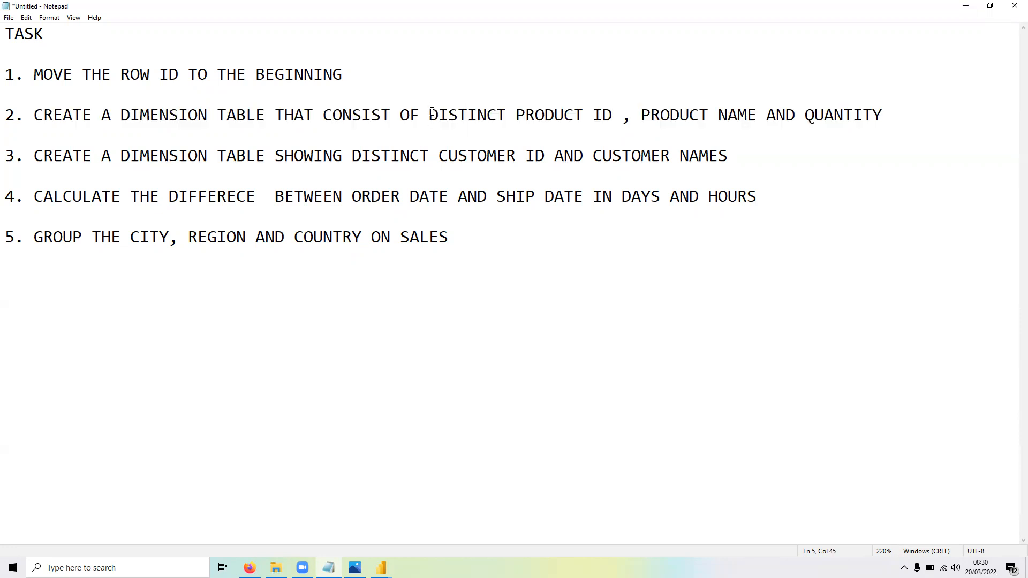
{"action": "left_click_drag", "start_coordinate": [431, 112], "coordinate": [616, 113]}
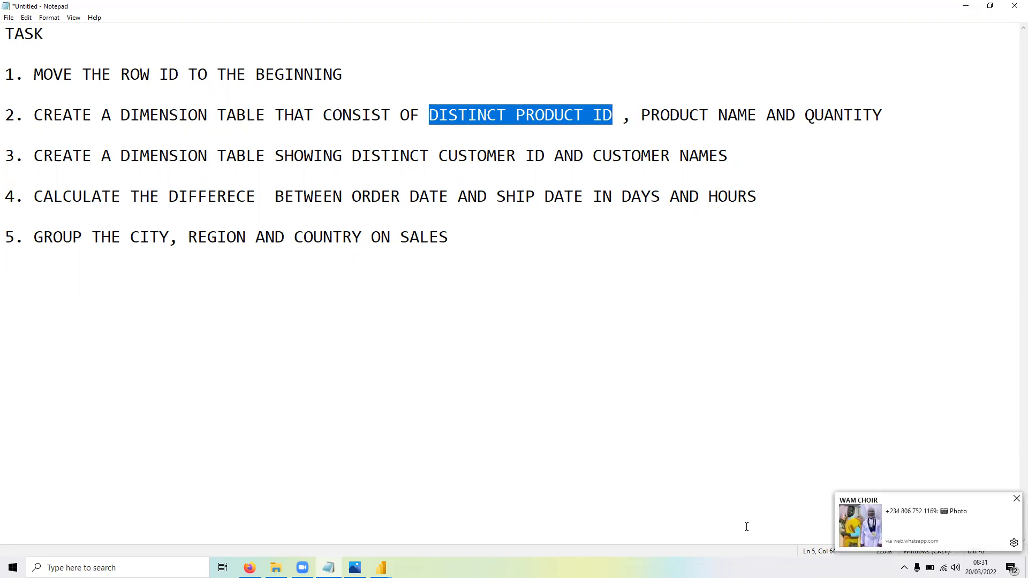
{"action": "left_click", "coordinate": [1016, 499]}
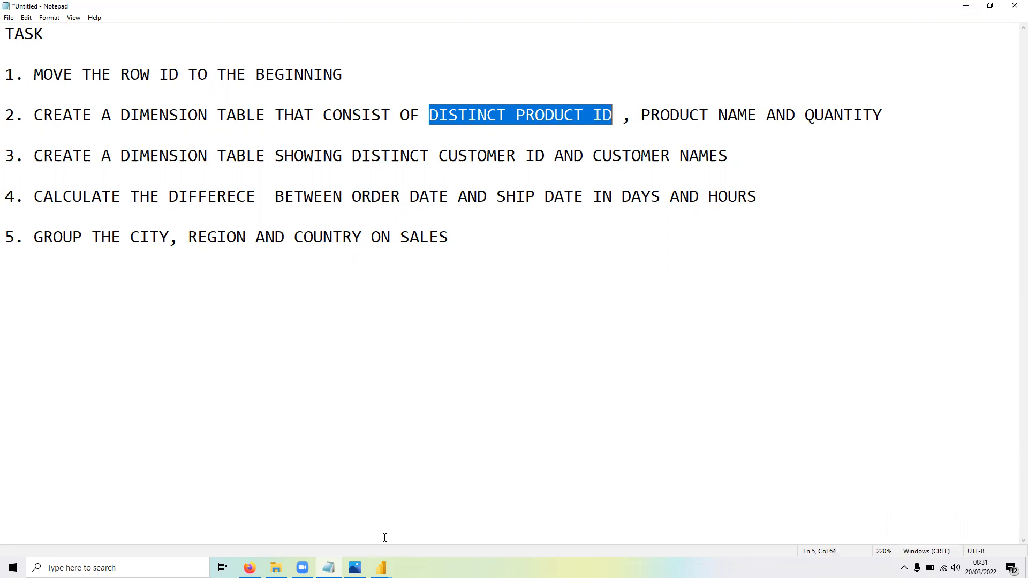
{"action": "mouse_move", "coordinate": [380, 567]}
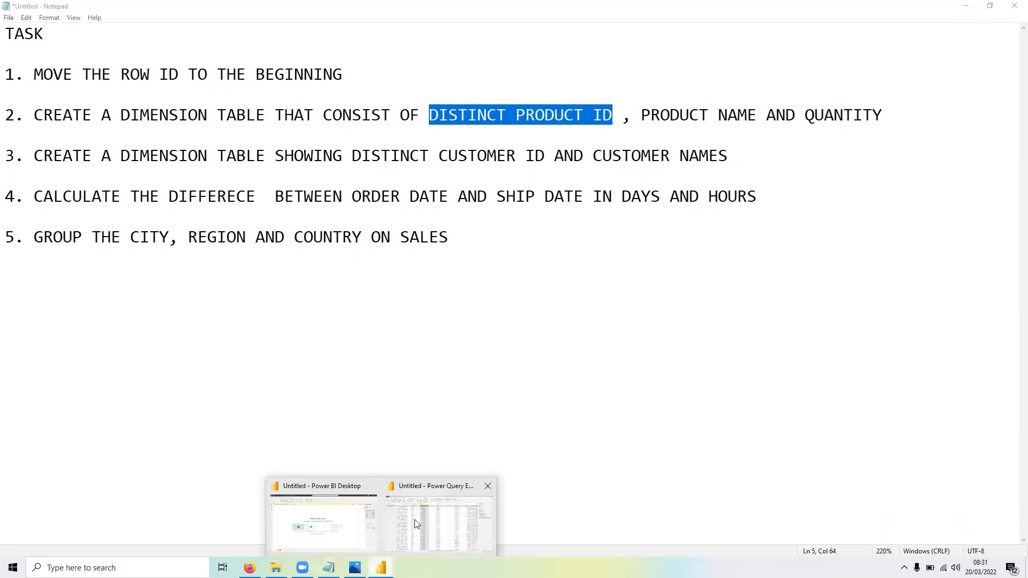
{"action": "left_click", "coordinate": [442, 528]}
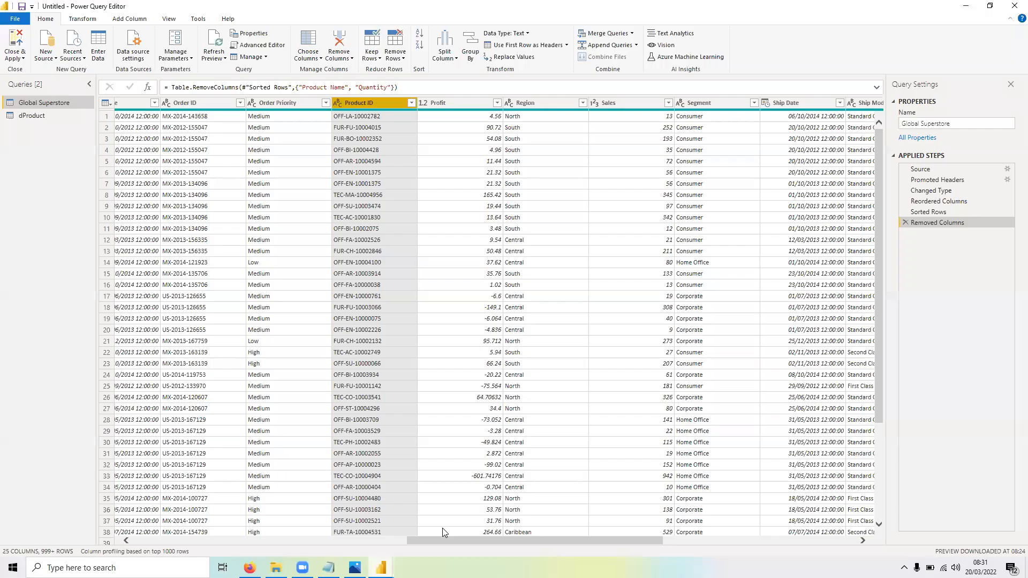
Step: Duplicate the Global Superstore query and rename the copy as dCustomer
{"action": "left_click", "coordinate": [39, 117]}
{"action": "left_click", "coordinate": [64, 103]}
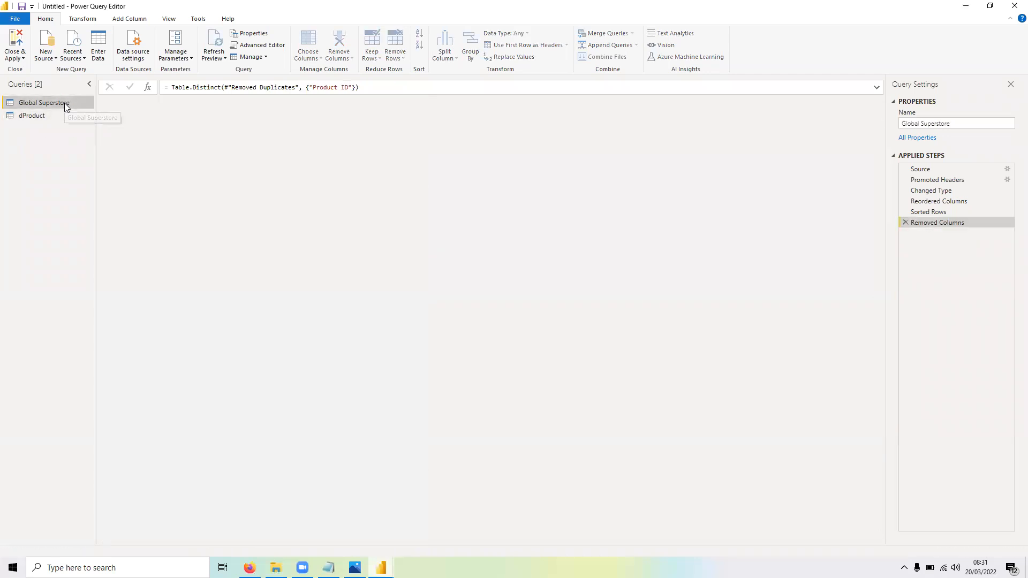
{"action": "right_click", "coordinate": [64, 103]}
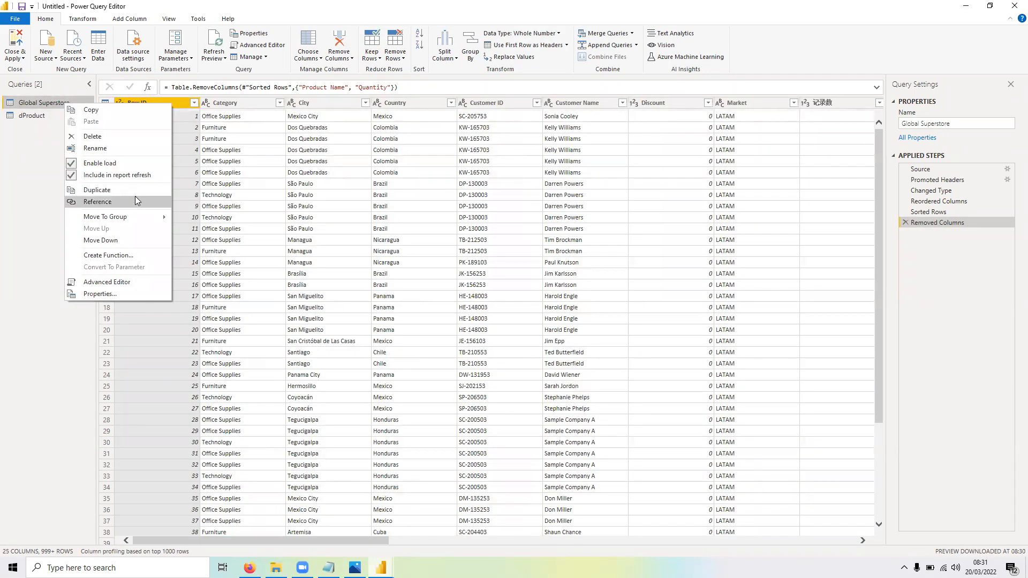
{"action": "left_click", "coordinate": [135, 198]}
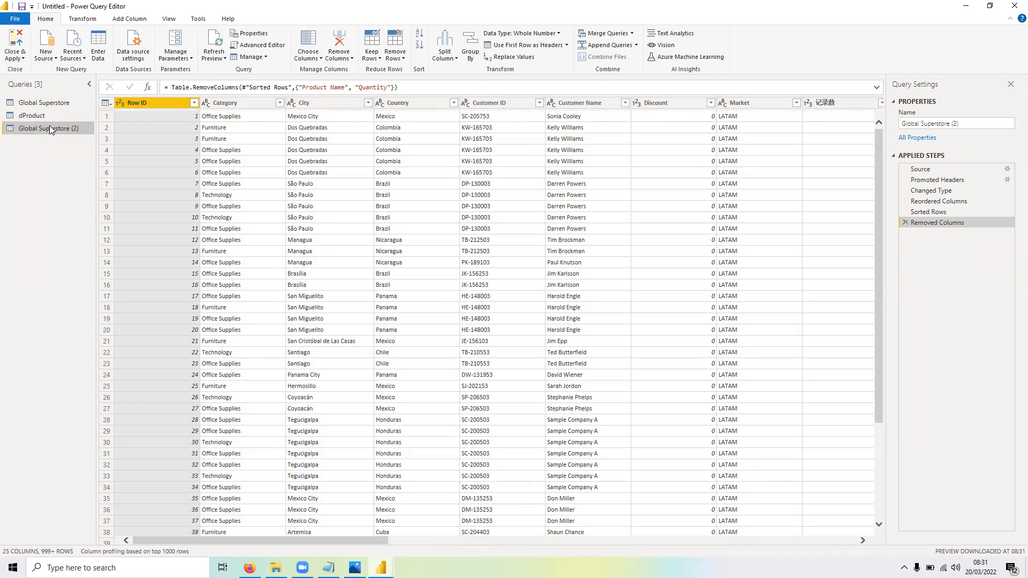
{"action": "double_click", "coordinate": [49, 128]}
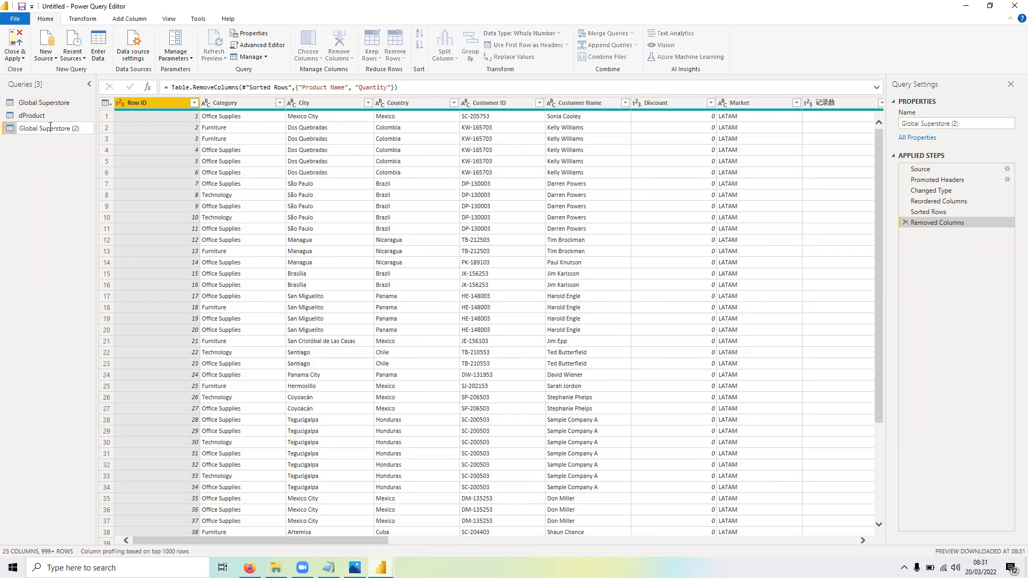
{"action": "type", "text": "dCustomer"}
{"action": "key", "text": "Return"}
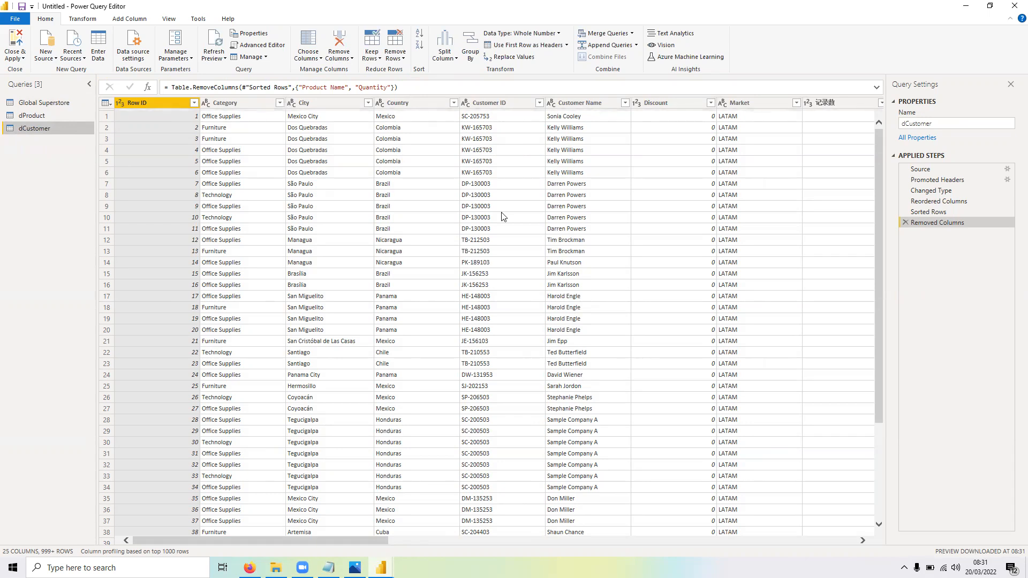
Step: Keep only the Customer ID and Customer Name columns in the dCustomer query and remove all other columns
{"action": "left_click", "coordinate": [482, 103]}
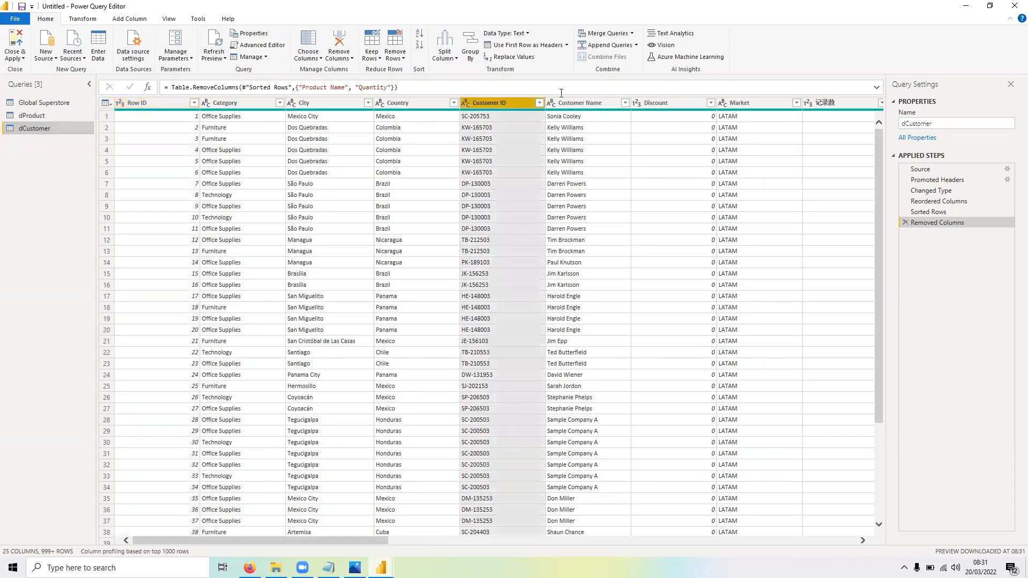
{"action": "left_click", "coordinate": [583, 103], "text": "ctrl"}
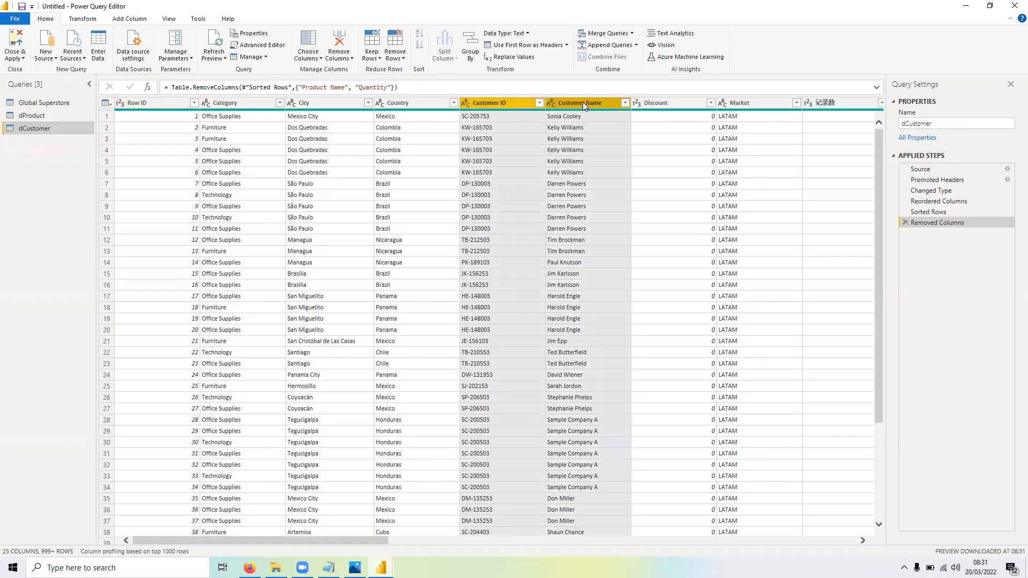
{"action": "right_click", "coordinate": [584, 106]}
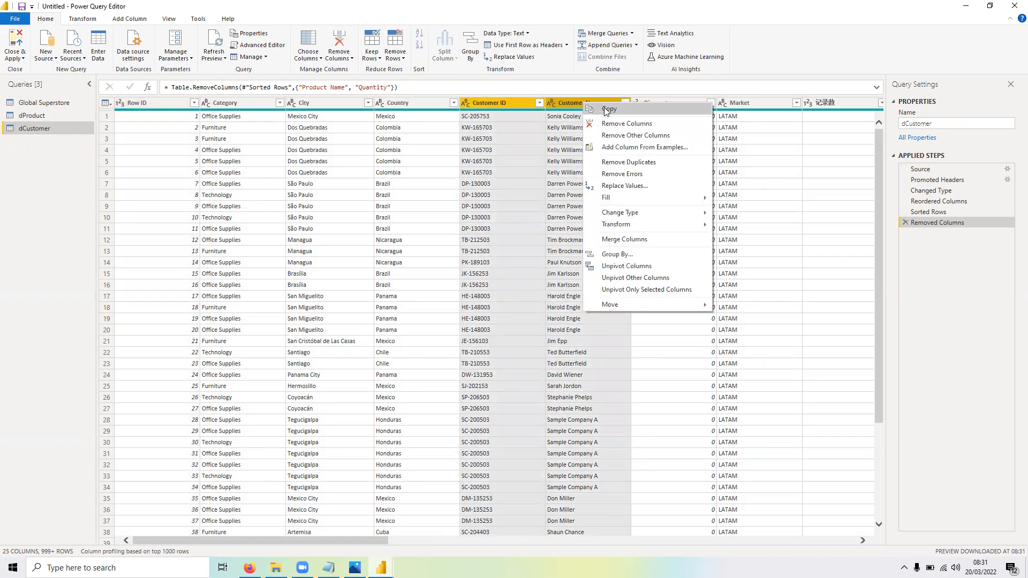
{"action": "left_click", "coordinate": [647, 140]}
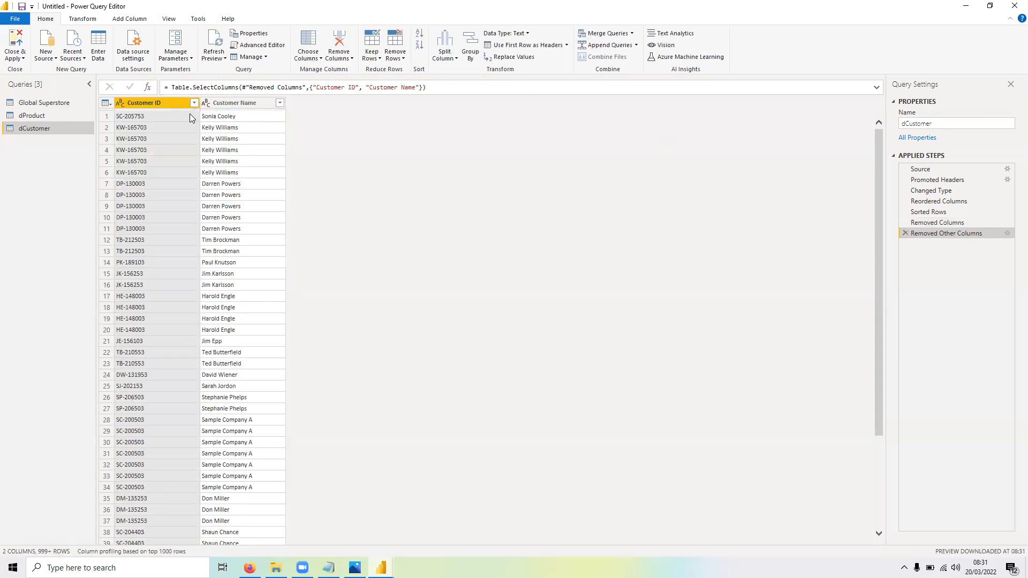
Step: Remove duplicate rows from dCustomer based on Customer ID and look through the remaining customers
{"action": "right_click", "coordinate": [161, 102]}
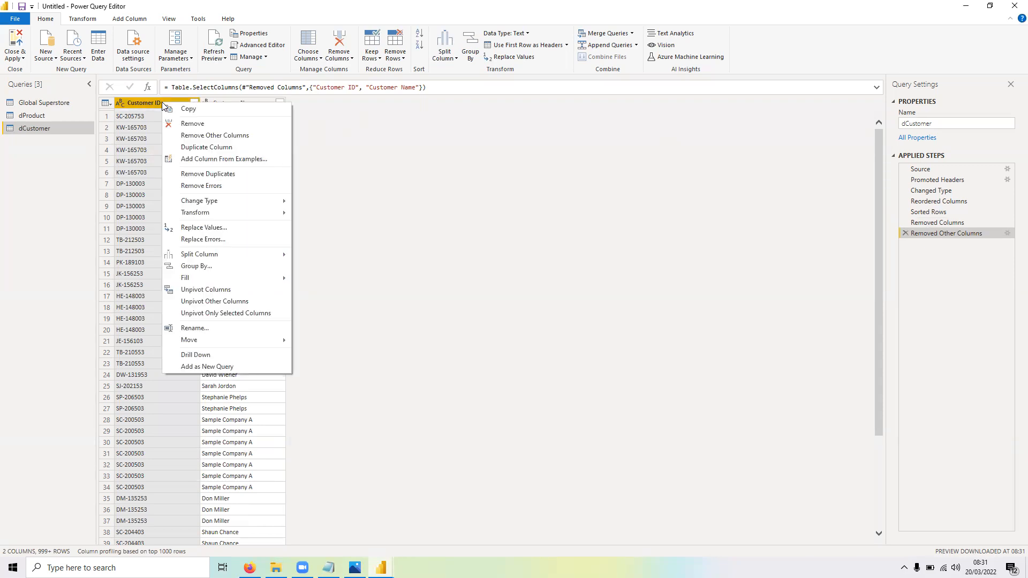
{"action": "left_click", "coordinate": [218, 173]}
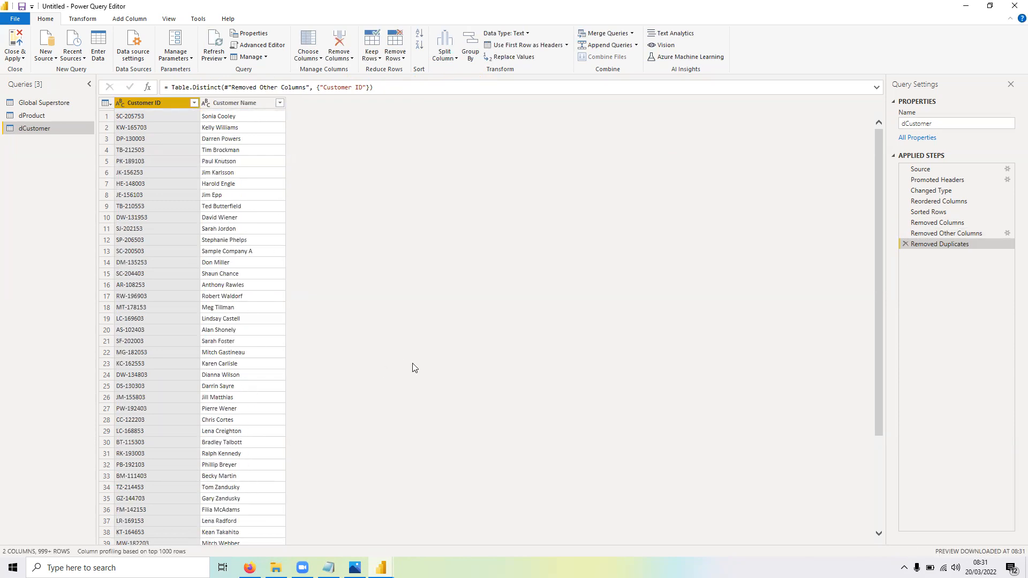
{"action": "scroll", "coordinate": [414, 367], "scroll_direction": "down", "scroll_amount": 5}
{"action": "scroll", "coordinate": [413, 372], "scroll_direction": "down", "scroll_amount": 10}
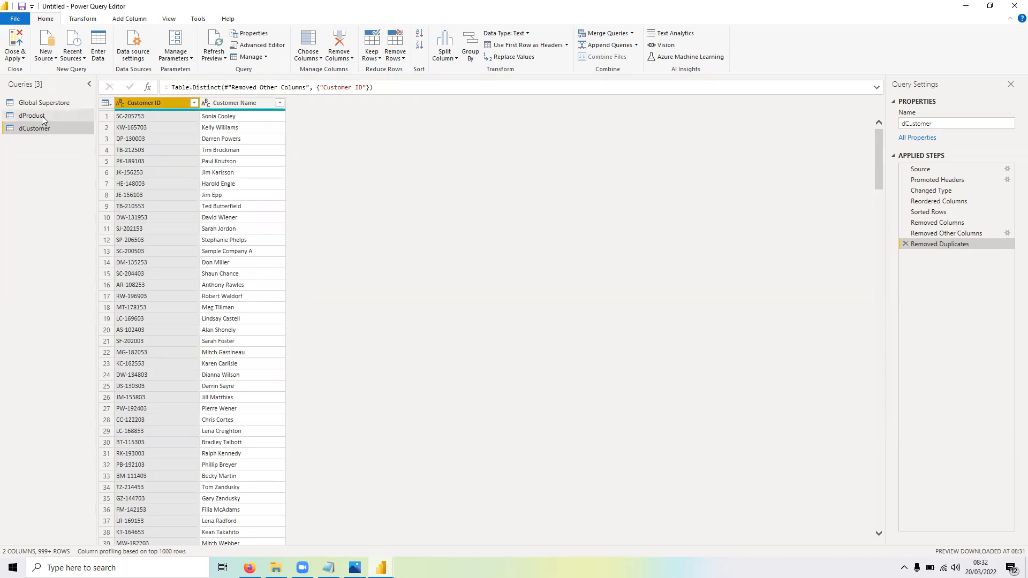
Step: Remove the Customer Name column from the Global Superstore query
{"action": "left_click", "coordinate": [65, 104]}
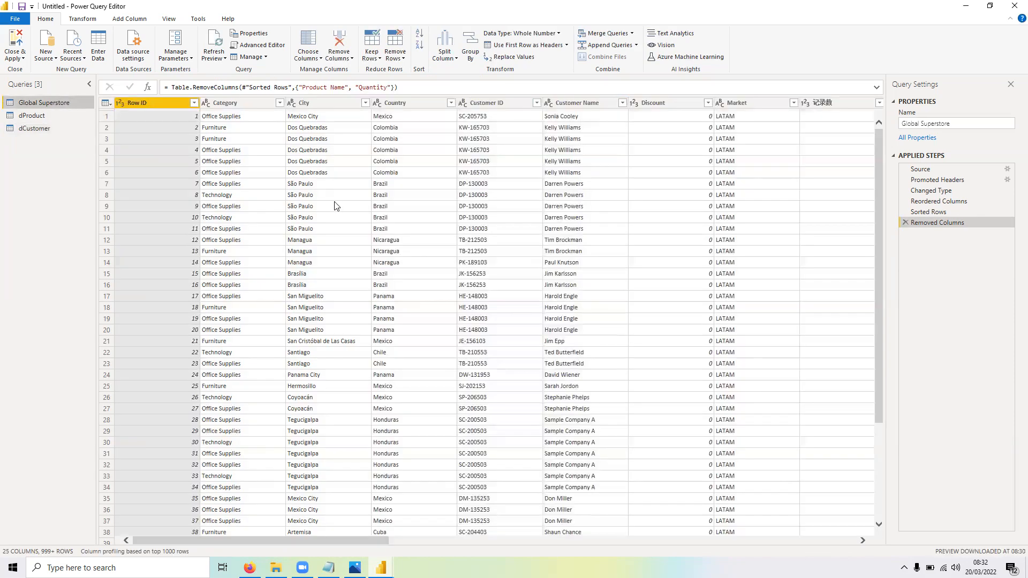
{"action": "left_click", "coordinate": [592, 104]}
{"action": "right_click", "coordinate": [592, 103]}
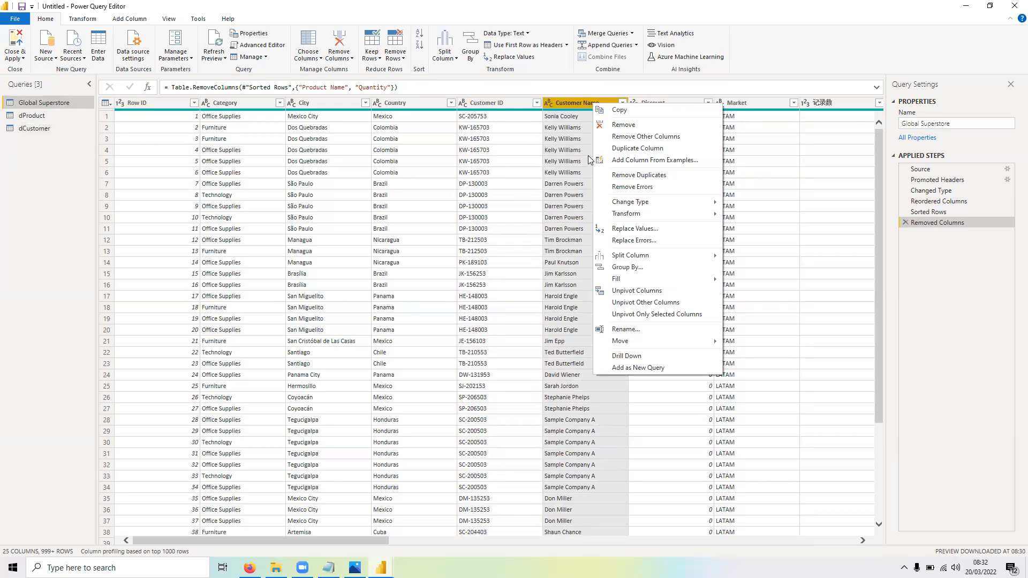
{"action": "left_click", "coordinate": [656, 127]}
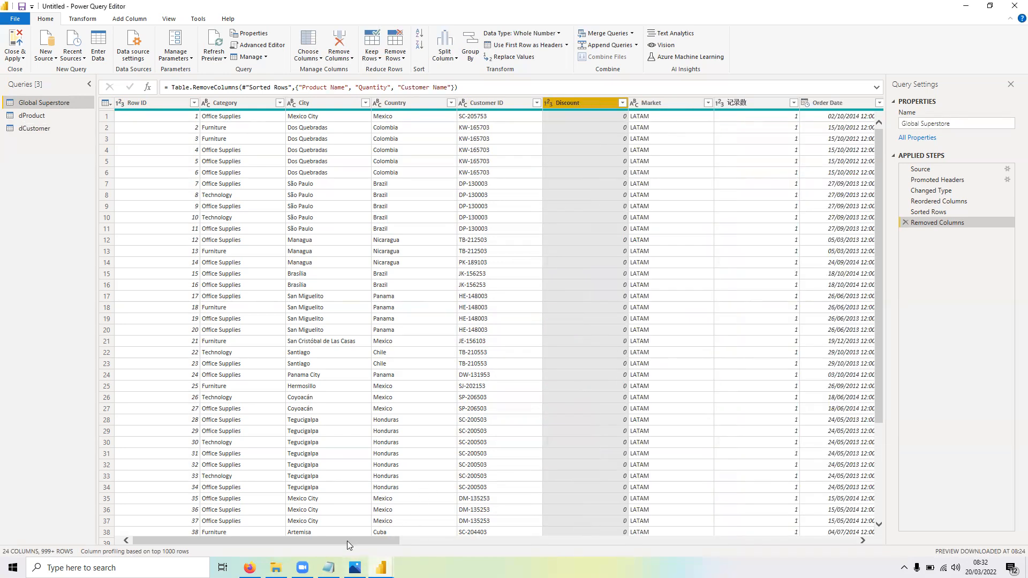
Step: Switch to Notepad, review task 4 on the difference between order date and ship date, and return to the Power Query Editor
{"action": "left_click_drag", "start_coordinate": [347, 541], "coordinate": [422, 542]}
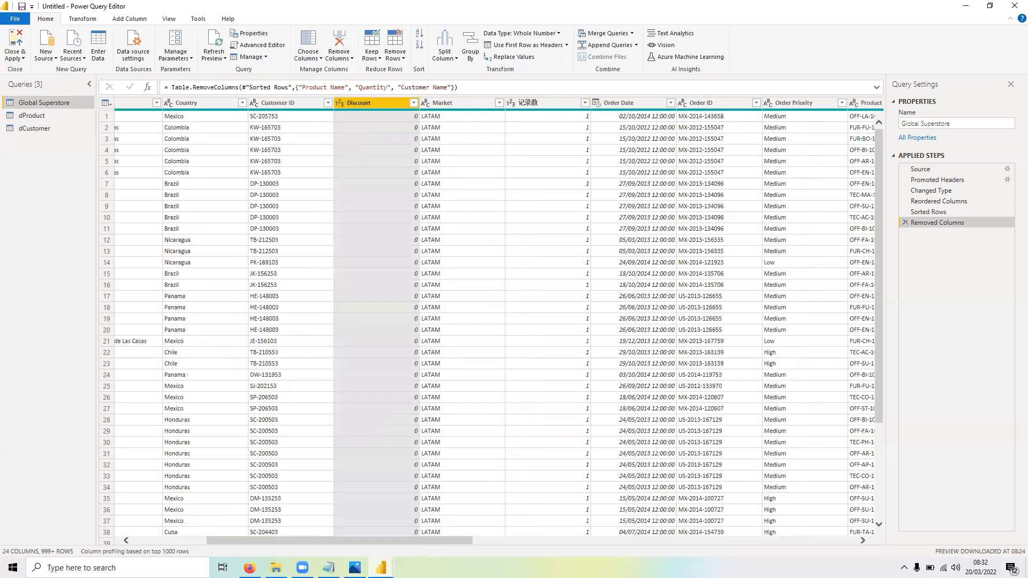
{"action": "key", "text": "alt+Tab"}
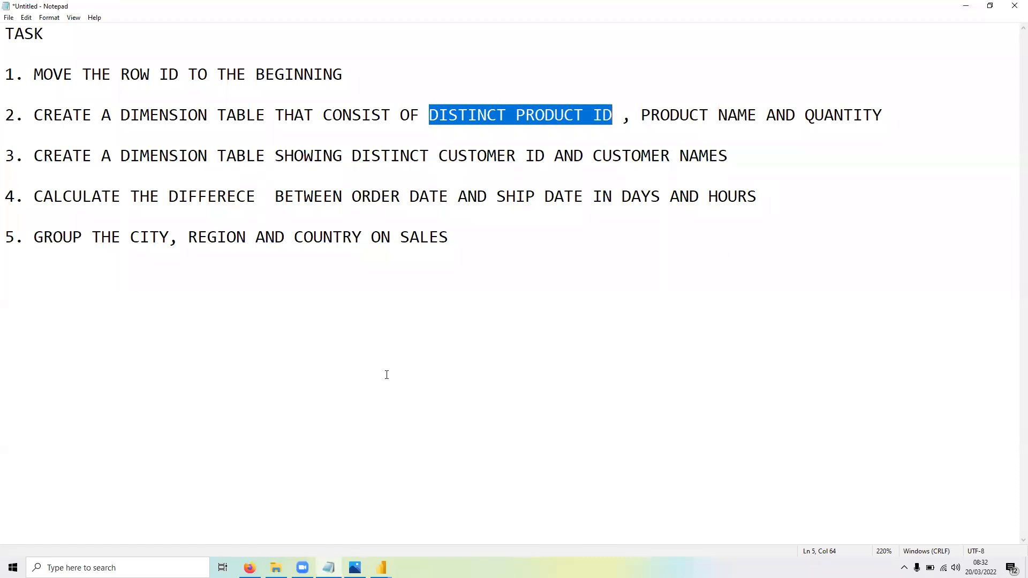
{"action": "left_click", "coordinate": [382, 568]}
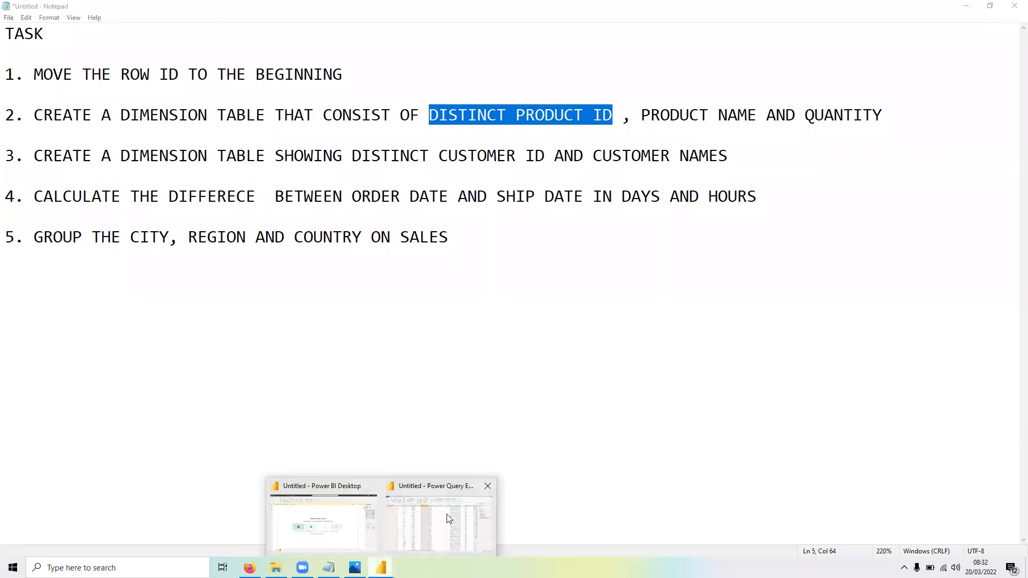
{"action": "left_click", "coordinate": [474, 528]}
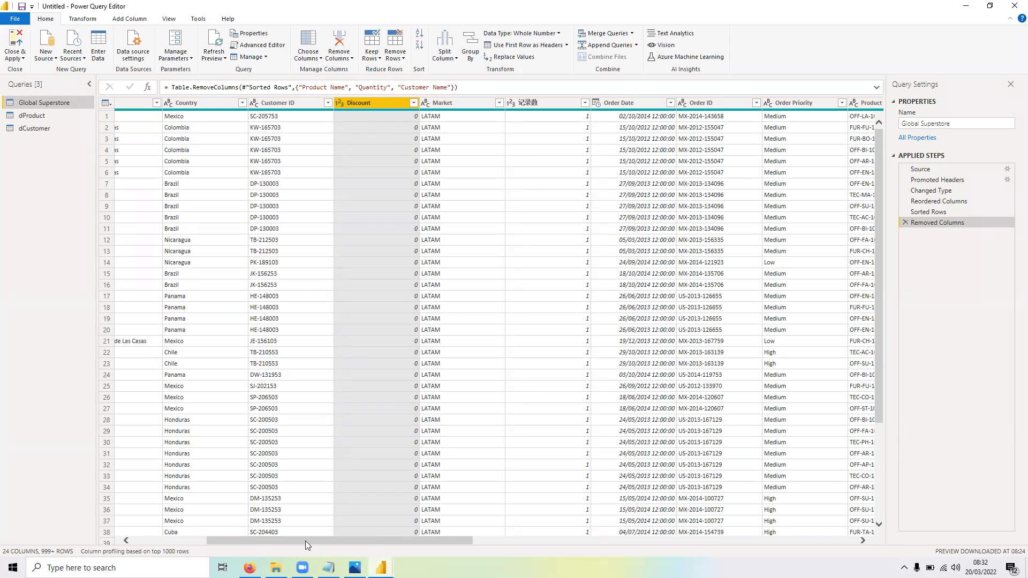
Step: Locate the Order Date and Ship Date columns in the Global Superstore query and compare their positions
{"action": "left_click_drag", "start_coordinate": [306, 542], "coordinate": [257, 540]}
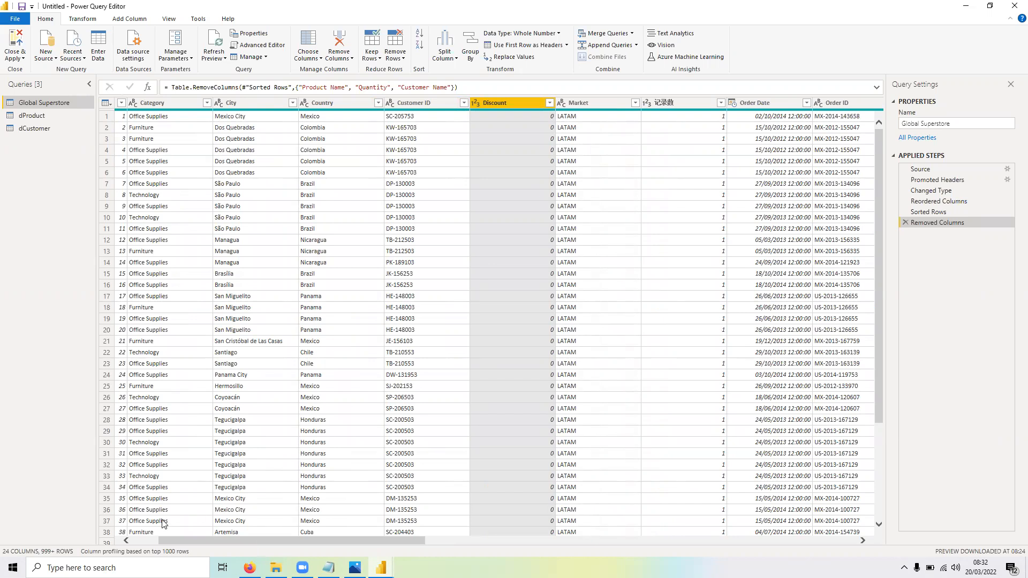
{"action": "left_click", "coordinate": [205, 535]}
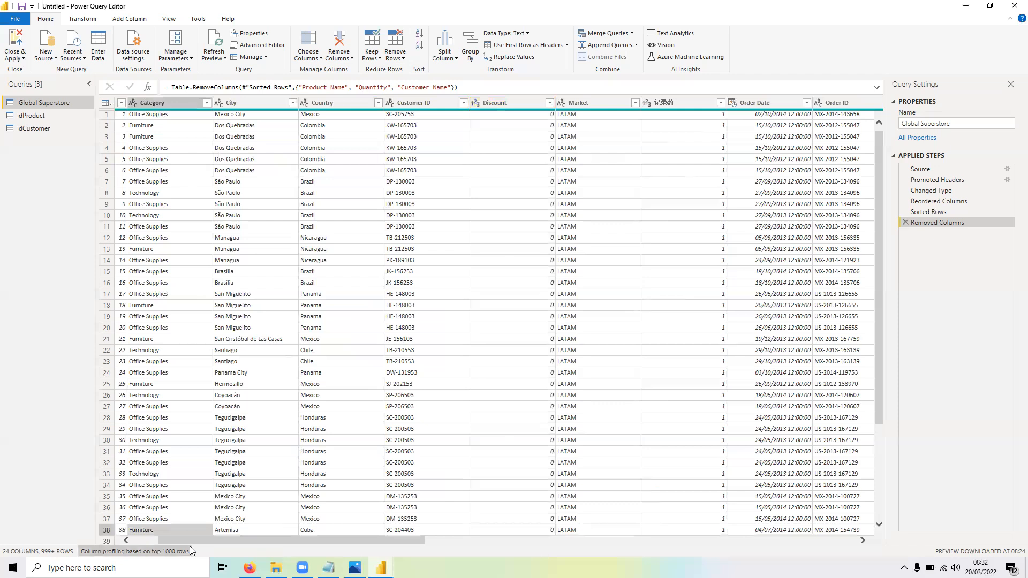
{"action": "left_click", "coordinate": [156, 540]}
{"action": "left_click_drag", "start_coordinate": [165, 541], "coordinate": [334, 550]}
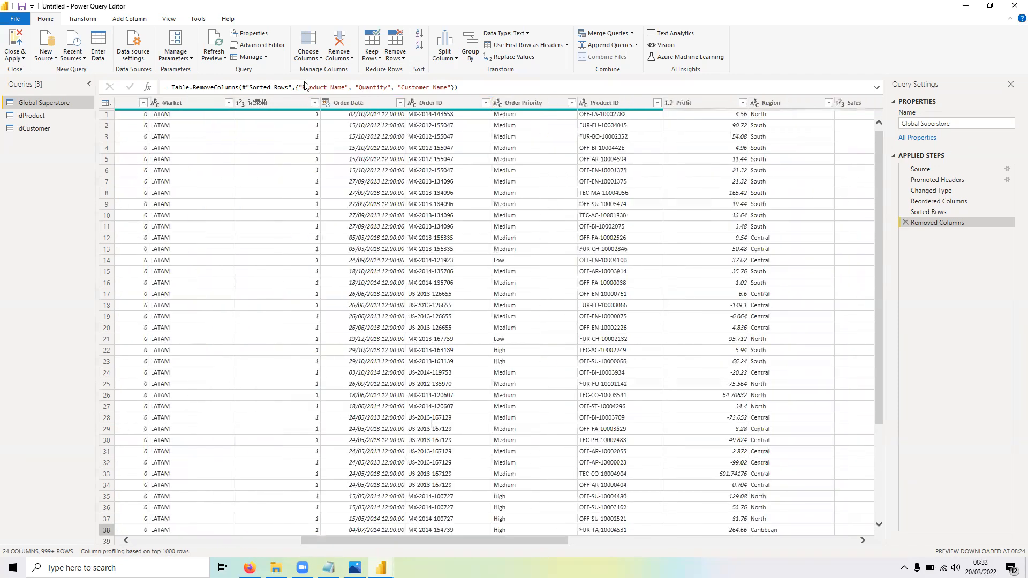
{"action": "left_click", "coordinate": [362, 105]}
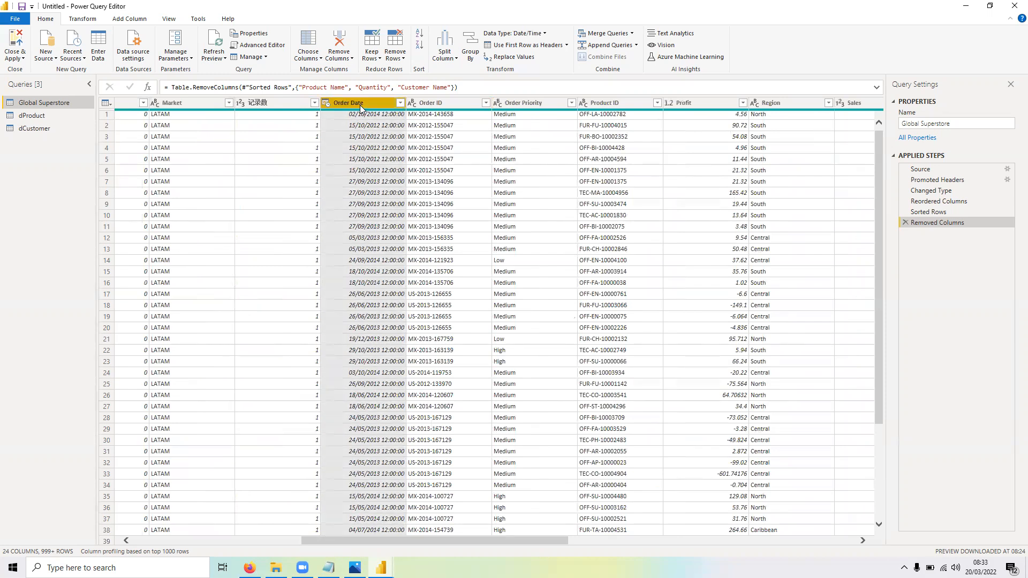
{"action": "left_click_drag", "start_coordinate": [414, 541], "coordinate": [552, 538]}
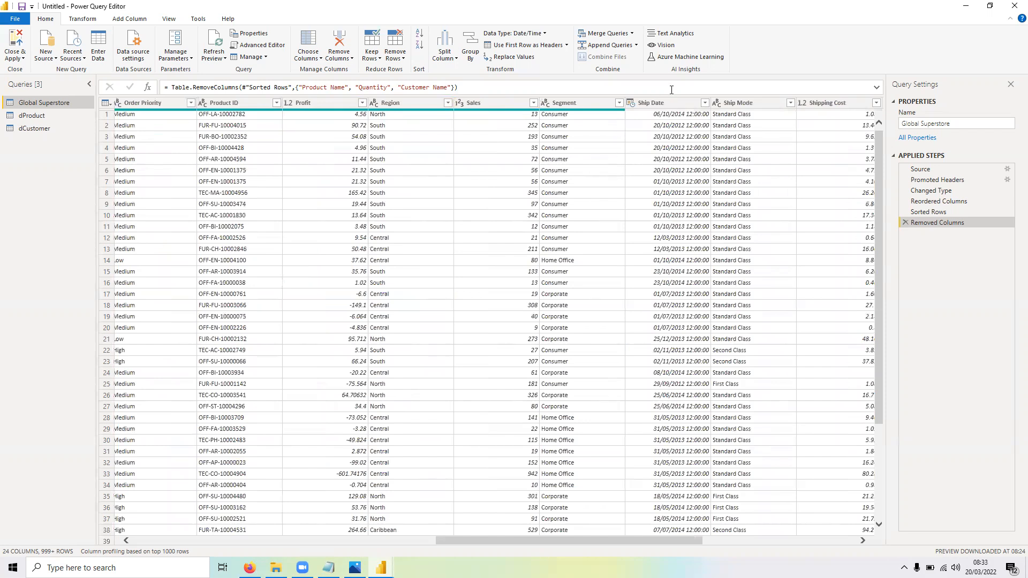
{"action": "left_click", "coordinate": [665, 105]}
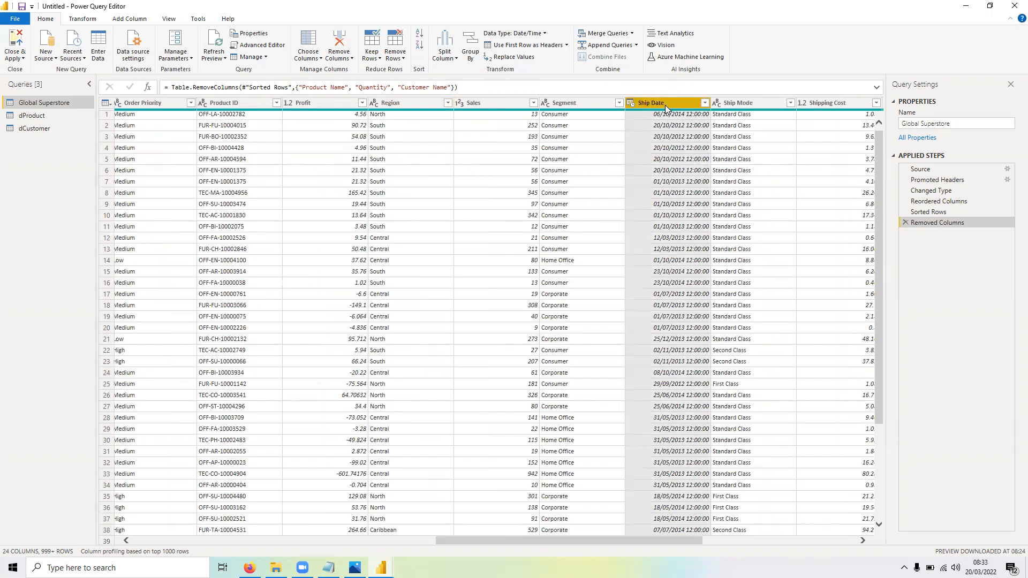
{"action": "left_click_drag", "start_coordinate": [479, 540], "coordinate": [453, 539]}
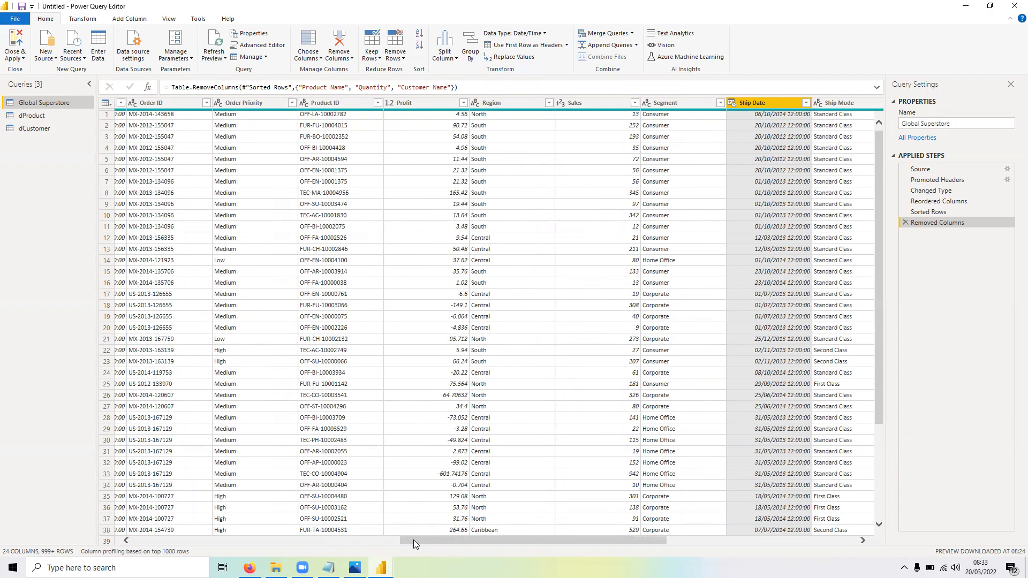
{"action": "left_click_drag", "start_coordinate": [413, 540], "coordinate": [383, 539]}
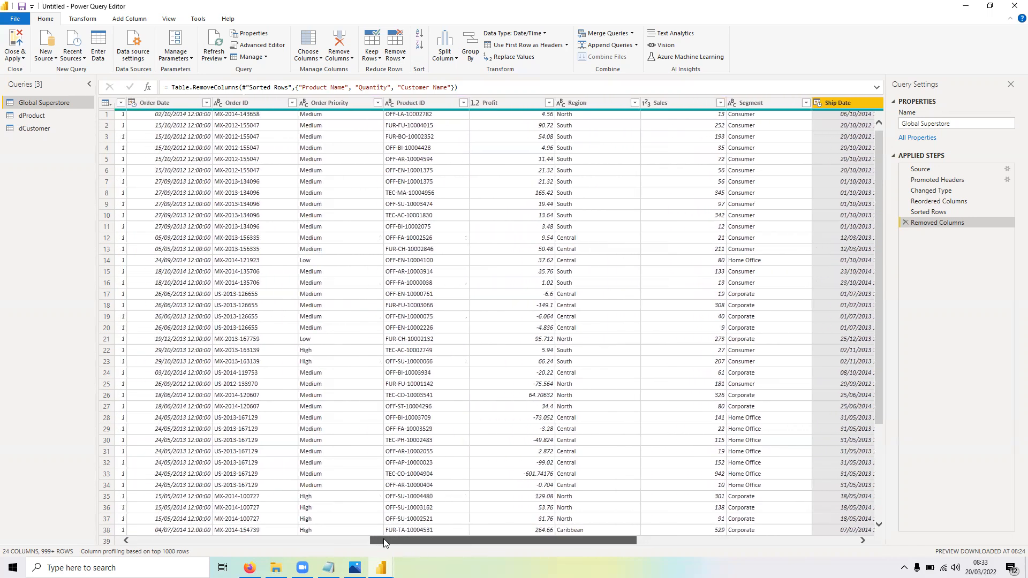
Step: Select the Order Date and Ship Date columns together and move them side by side between Order Priority and Product ID
{"action": "left_click", "coordinate": [165, 102]}
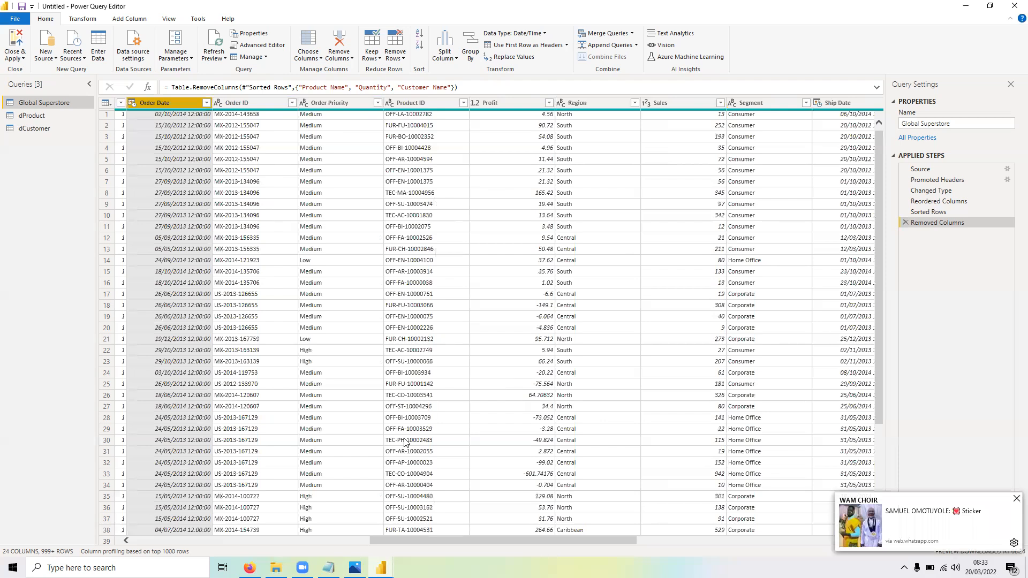
{"action": "left_click_drag", "start_coordinate": [447, 542], "coordinate": [489, 543]}
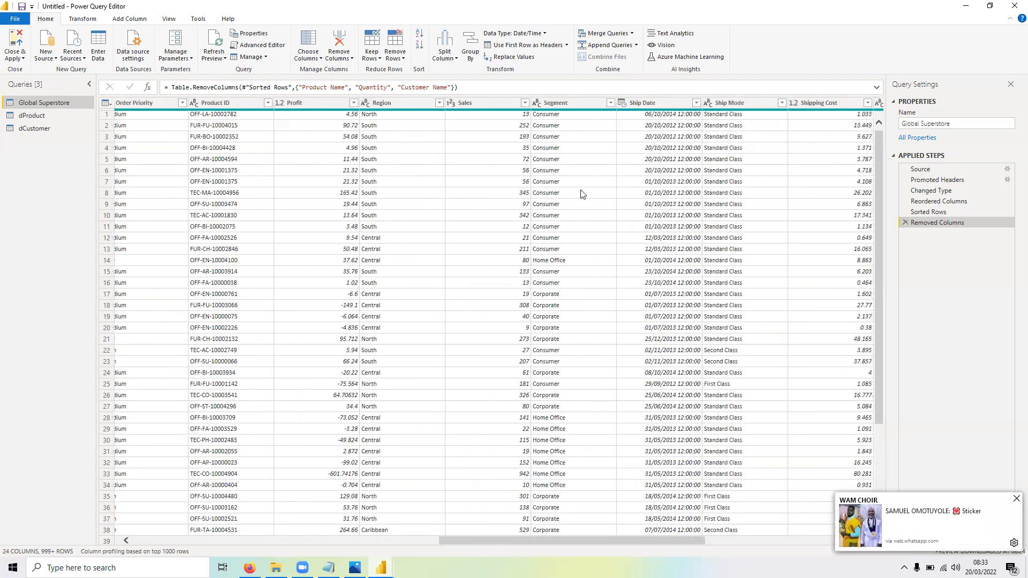
{"action": "left_click", "coordinate": [635, 105]}
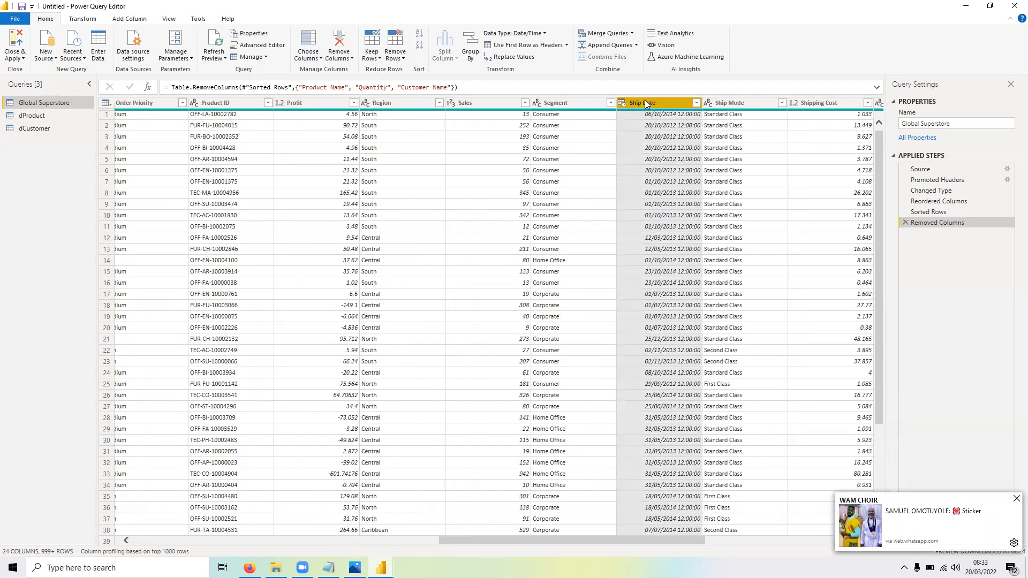
{"action": "left_click_drag", "start_coordinate": [651, 103], "coordinate": [156, 132]}
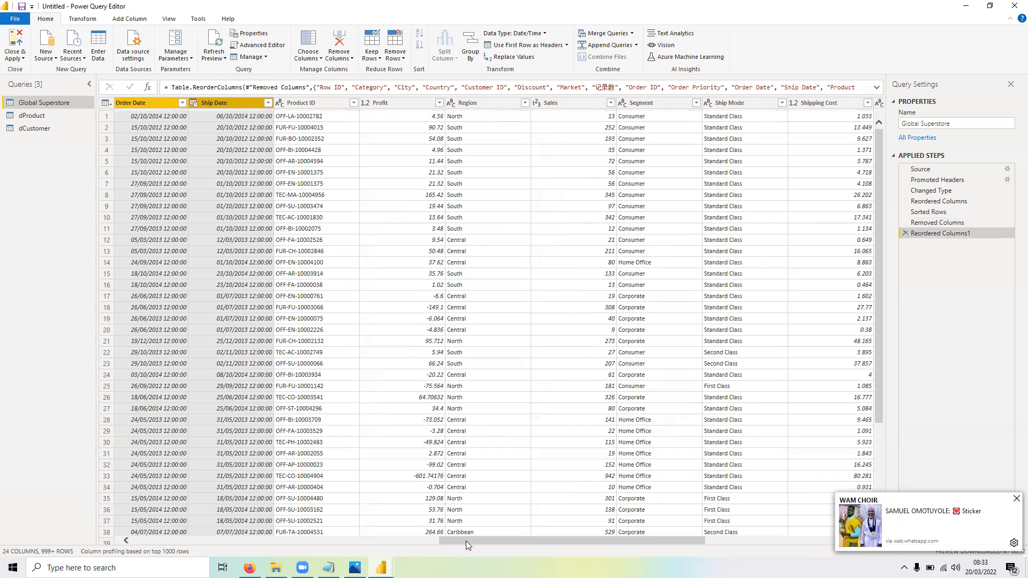
{"action": "scroll", "coordinate": [465, 541], "scroll_direction": "left", "scroll_amount": 1}
{"action": "scroll", "coordinate": [493, 532], "scroll_direction": "left", "scroll_amount": 3}
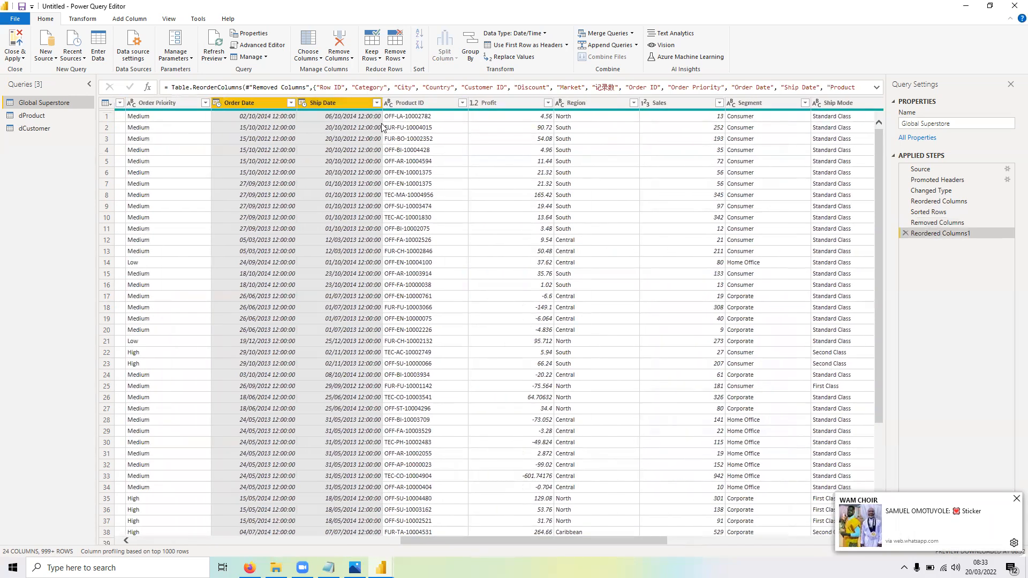
Step: Try to transform the Order Date and Ship Date columns into their day of the month, and delete that applied step
{"action": "left_click", "coordinate": [82, 24]}
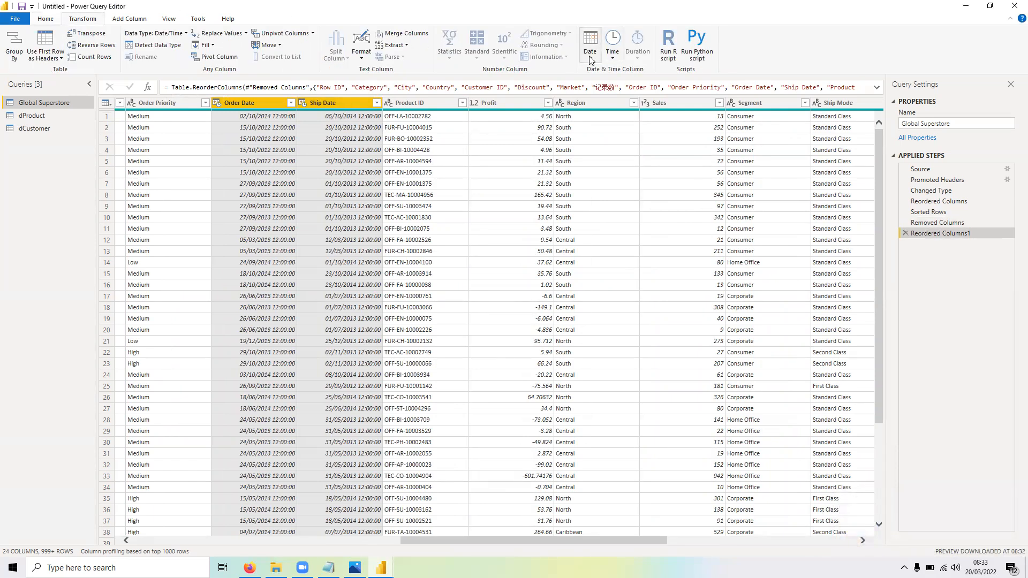
{"action": "left_click", "coordinate": [590, 53]}
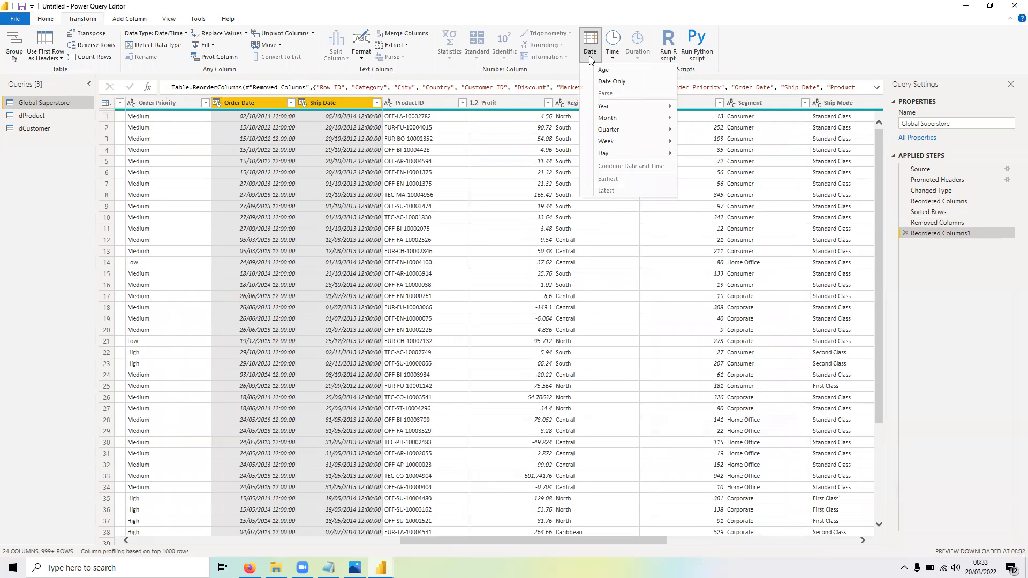
{"action": "mouse_move", "coordinate": [654, 155]}
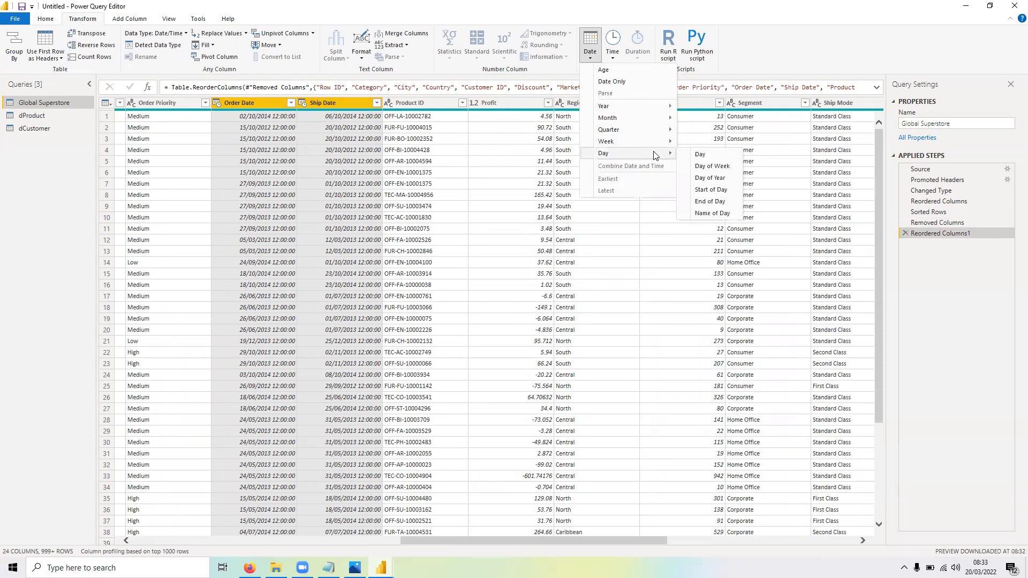
{"action": "left_click", "coordinate": [701, 154]}
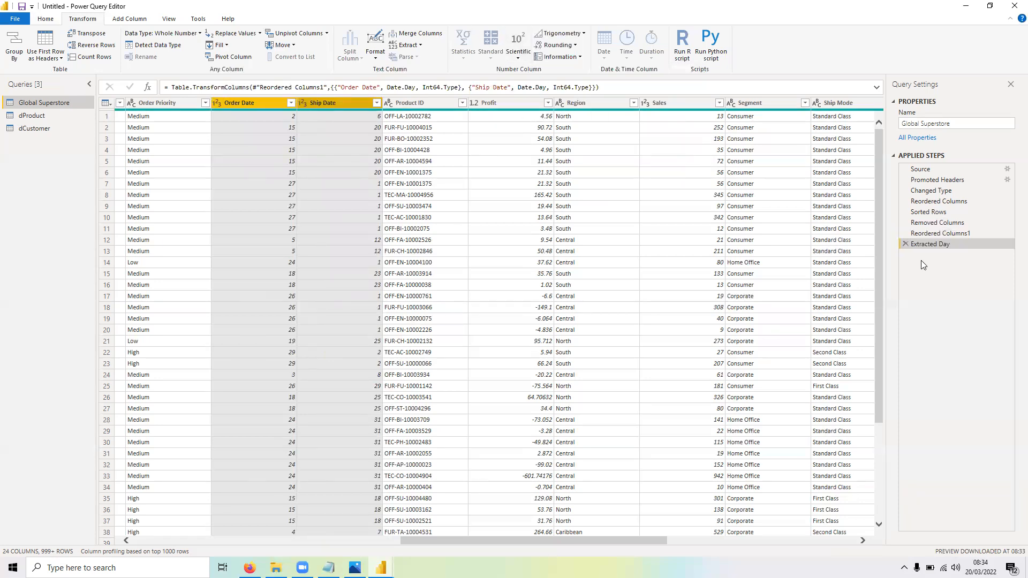
{"action": "left_click", "coordinate": [905, 244]}
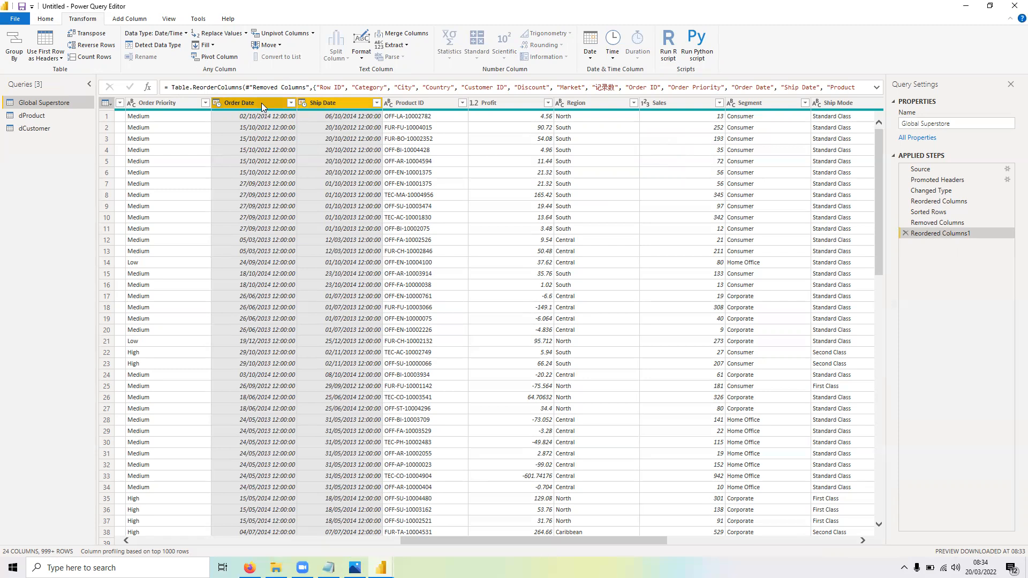
{"action": "left_click", "coordinate": [589, 56]}
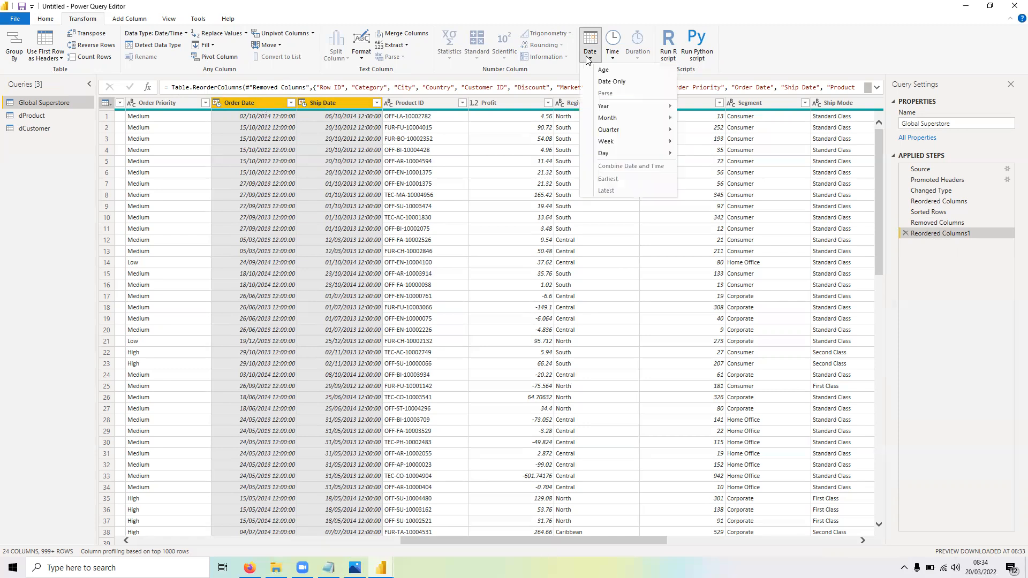
{"action": "left_click", "coordinate": [614, 60]}
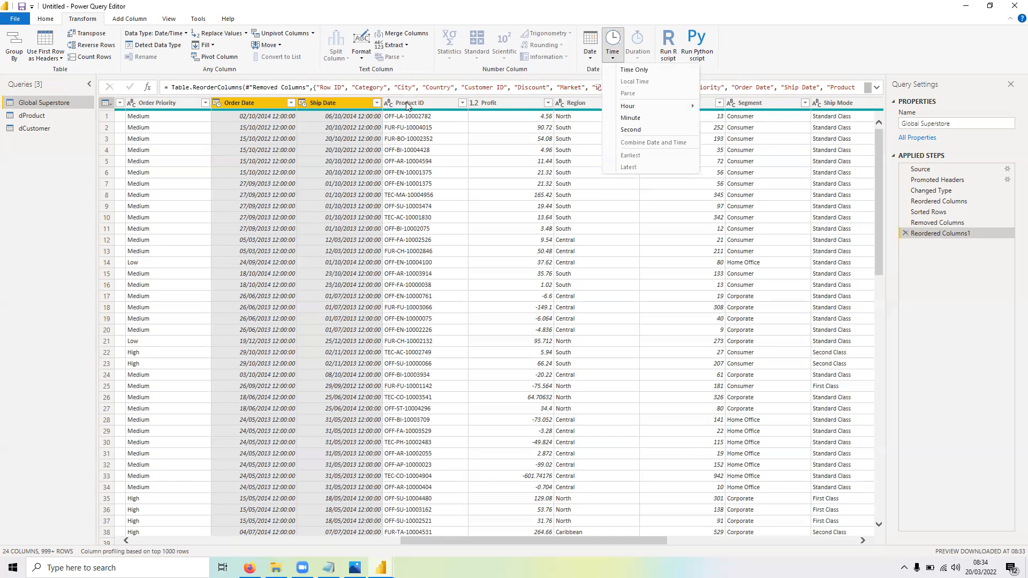
{"action": "left_click", "coordinate": [267, 102]}
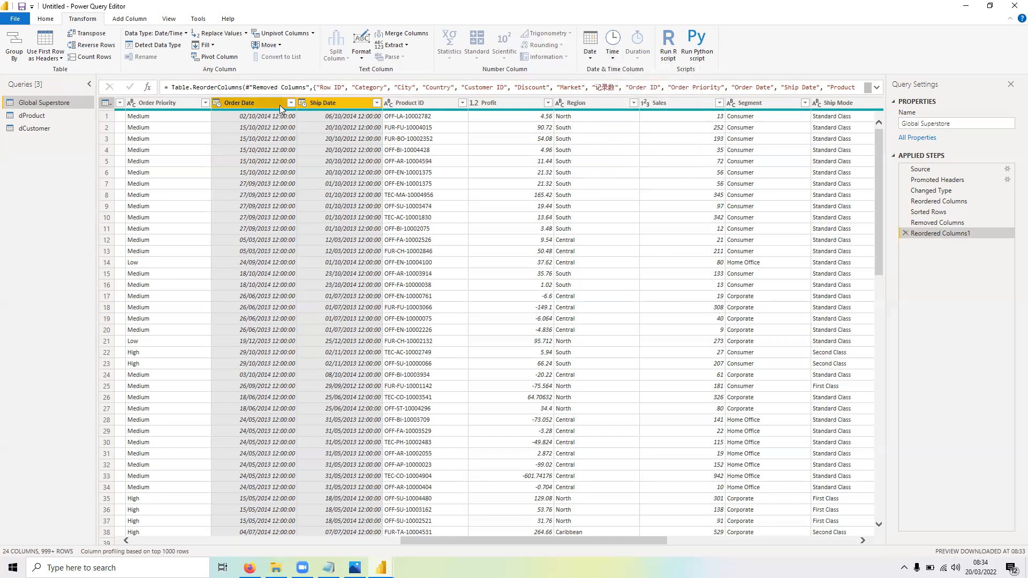
Step: Duplicate the Order Date column in the Global Superstore query
{"action": "left_click", "coordinate": [257, 101]}
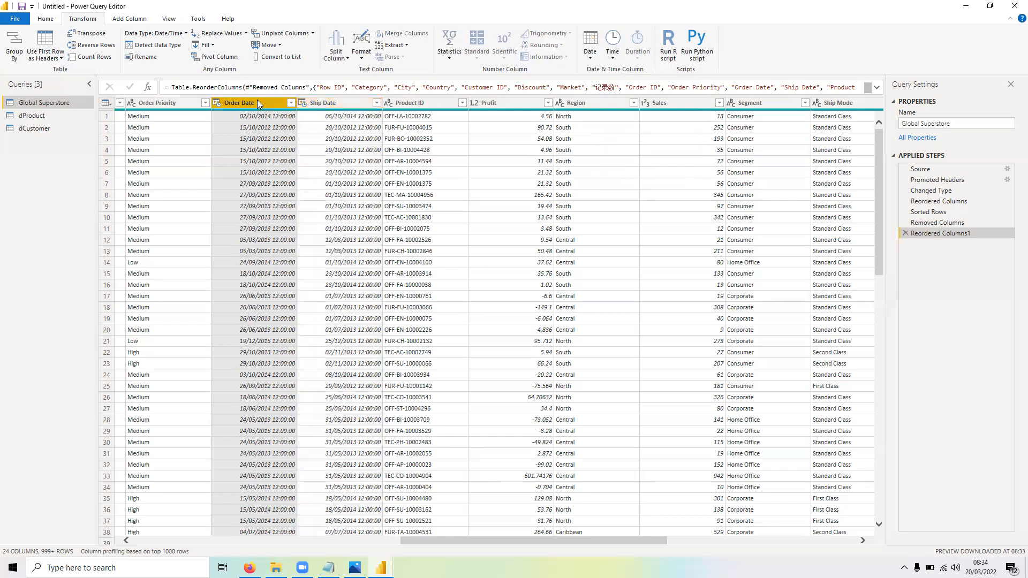
{"action": "left_click", "coordinate": [318, 103], "text": "ctrl"}
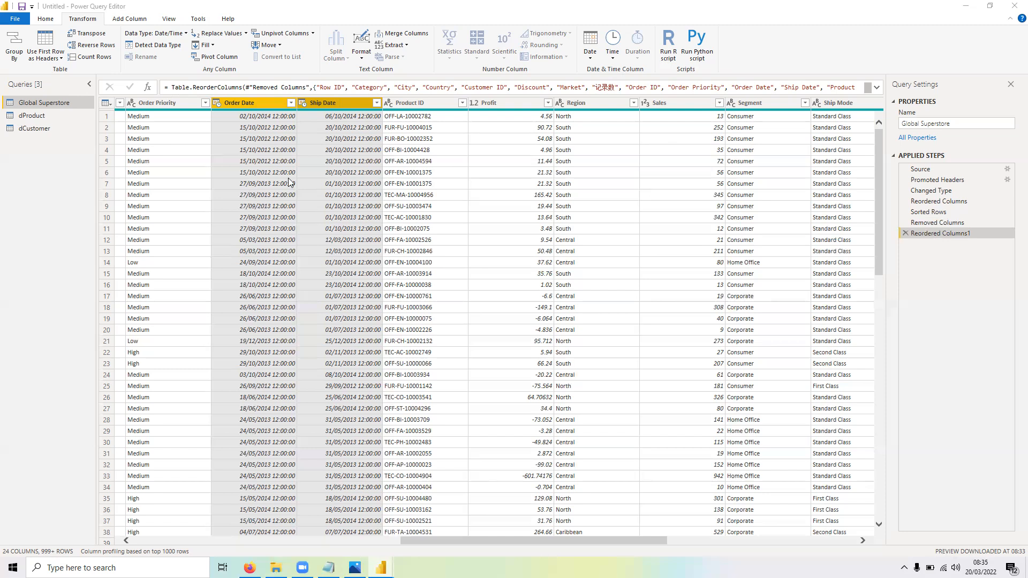
{"action": "right_click", "coordinate": [242, 105]}
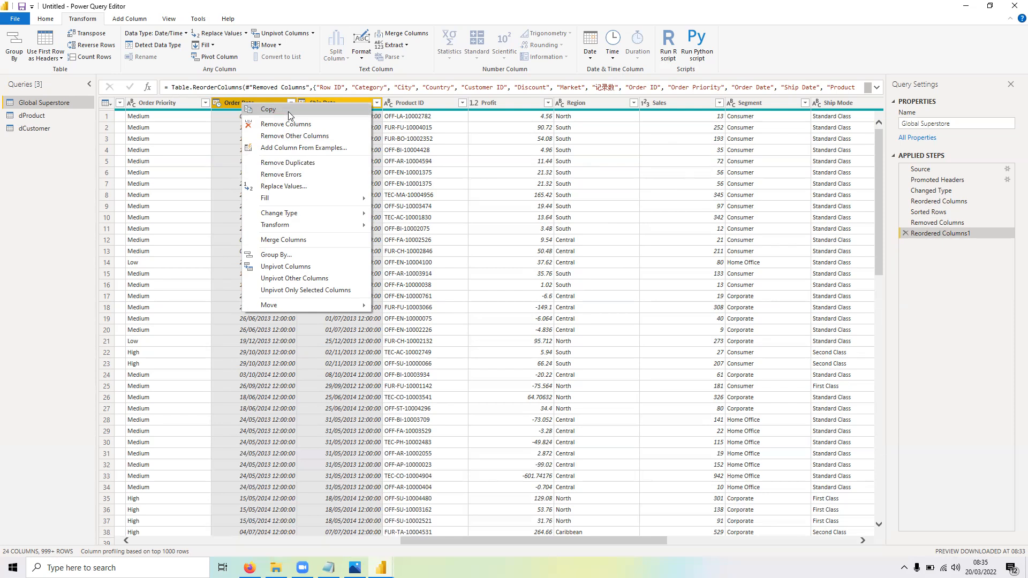
{"action": "left_click", "coordinate": [234, 102]}
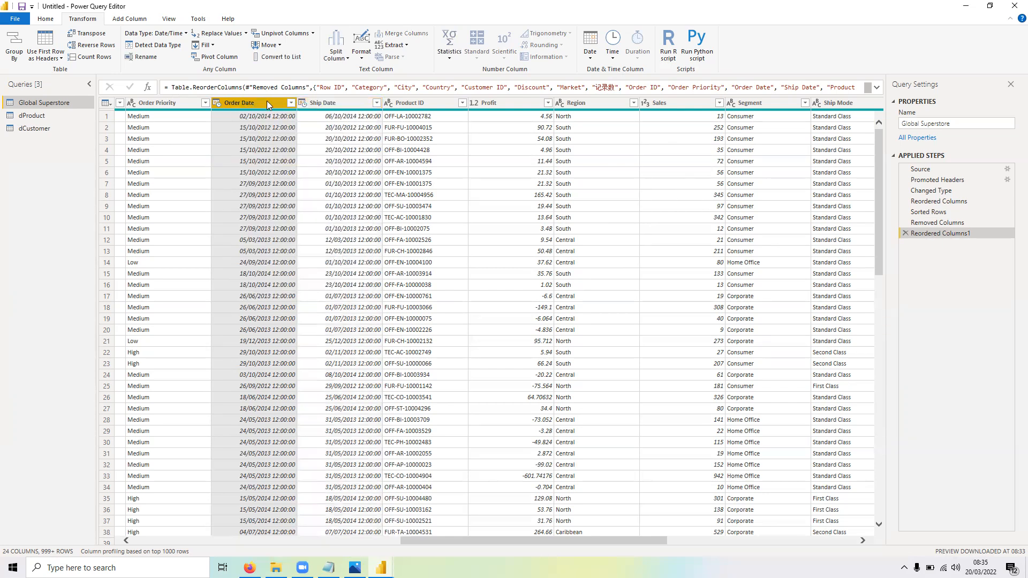
{"action": "right_click", "coordinate": [267, 103]}
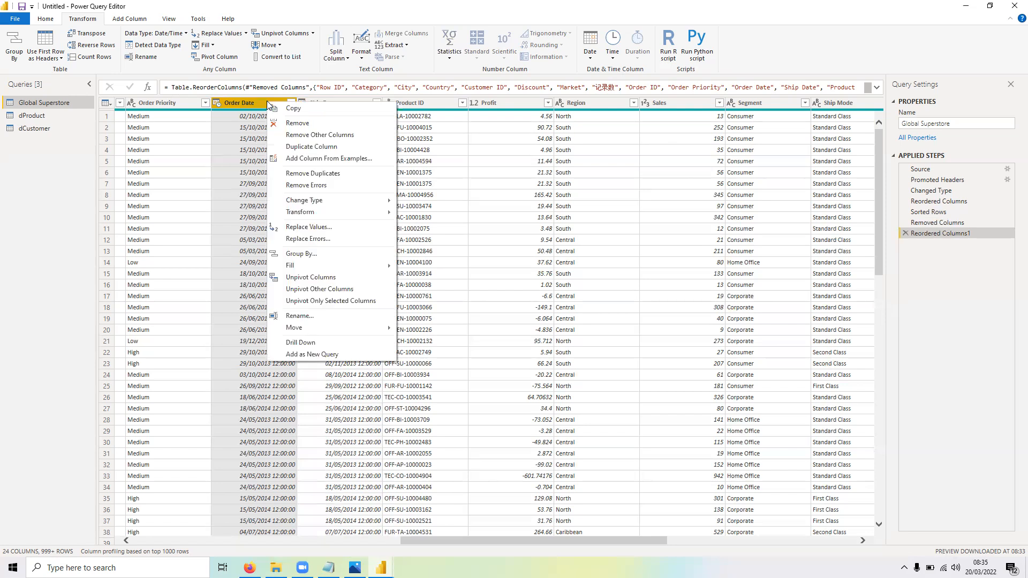
{"action": "left_click", "coordinate": [311, 146]}
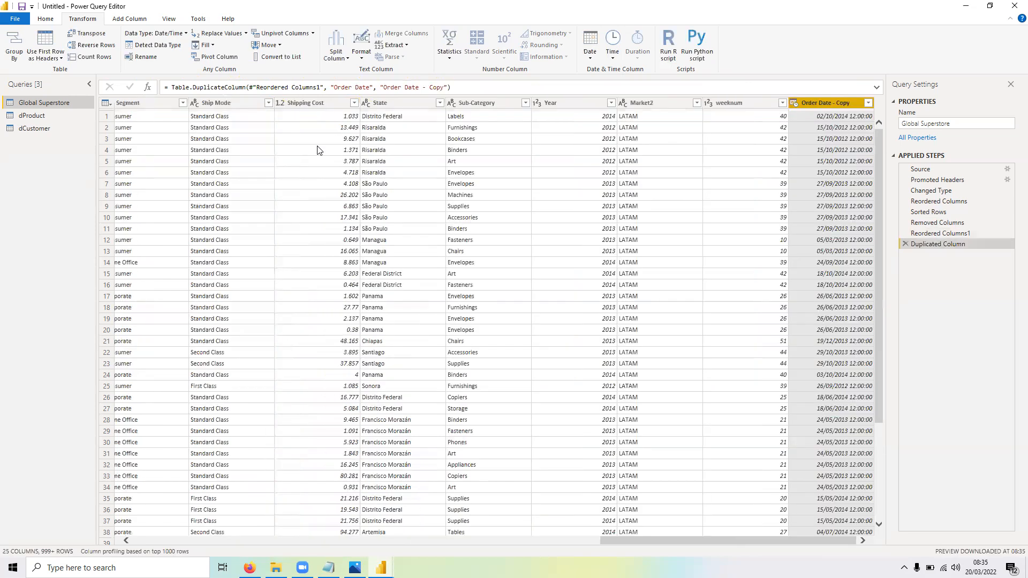
Step: Locate the original Ship Date column beside Order Date and duplicate it
{"action": "scroll", "coordinate": [535, 275], "scroll_direction": "left", "scroll_amount": 15}
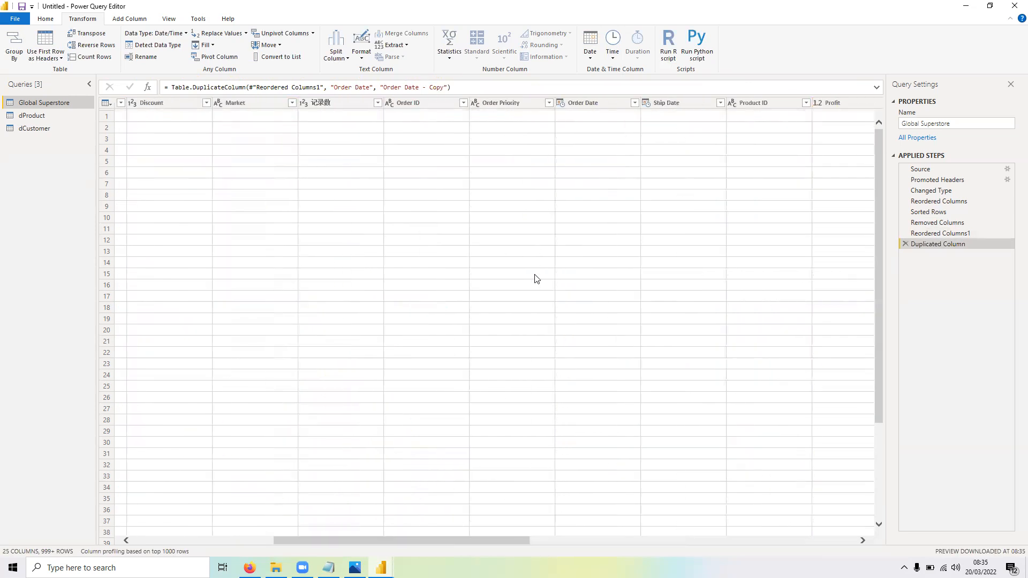
{"action": "scroll", "coordinate": [535, 275], "scroll_direction": "left", "scroll_amount": 5}
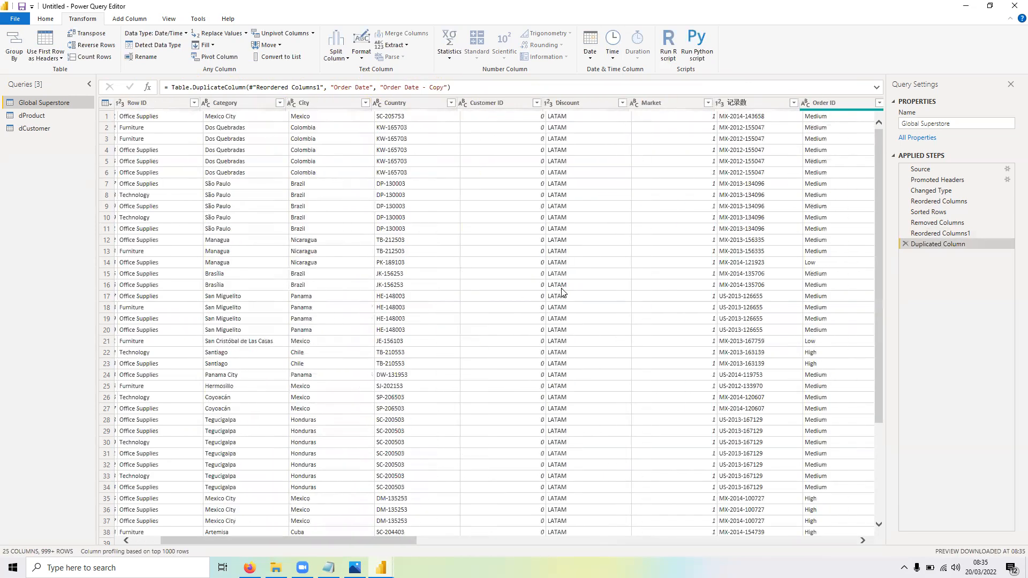
{"action": "scroll", "coordinate": [563, 292], "scroll_direction": "right", "scroll_amount": 10}
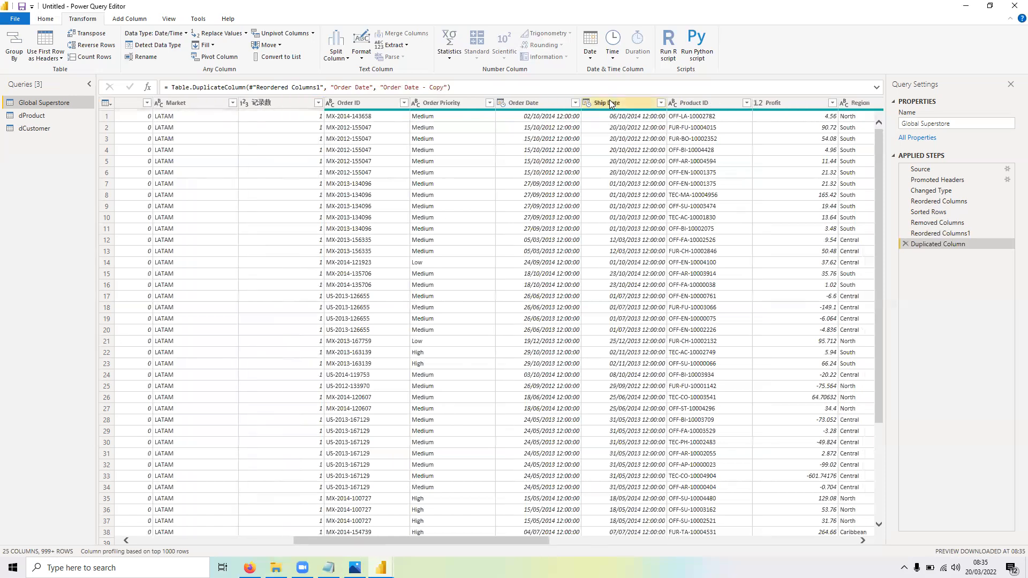
{"action": "left_click", "coordinate": [610, 103]}
{"action": "right_click", "coordinate": [610, 102]}
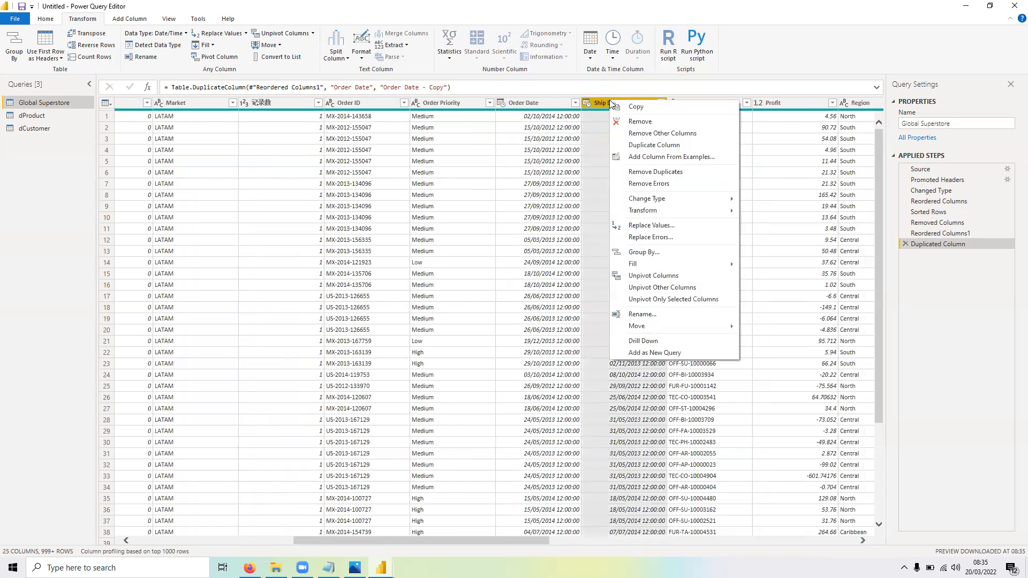
{"action": "left_click", "coordinate": [679, 145]}
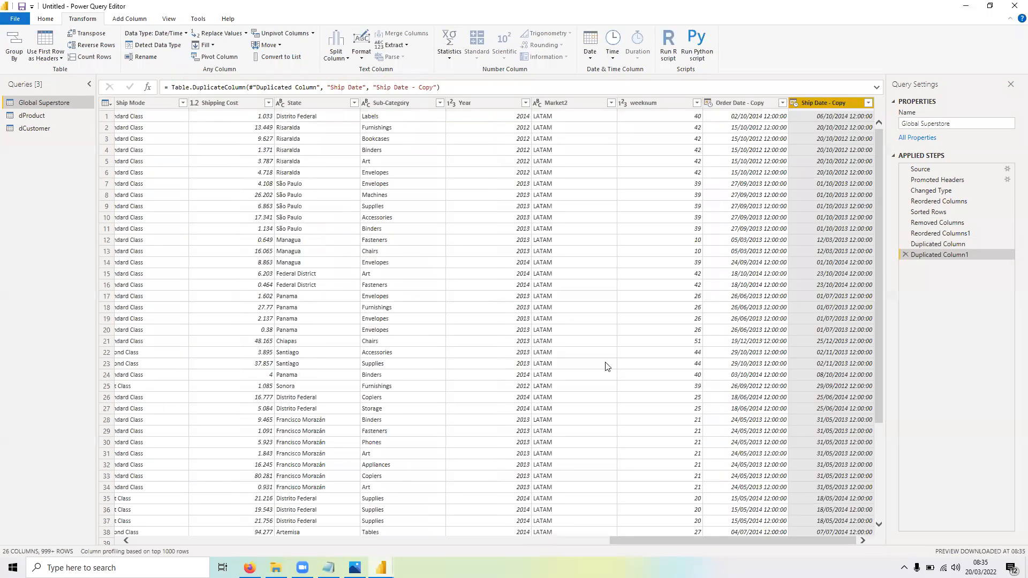
Step: Transform the Order Date - Copy and Ship Date - Copy columns together into their day of the month, and dismiss the chat notifications
{"action": "left_click", "coordinate": [753, 103]}
{"action": "left_click", "coordinate": [846, 103], "text": "ctrl"}
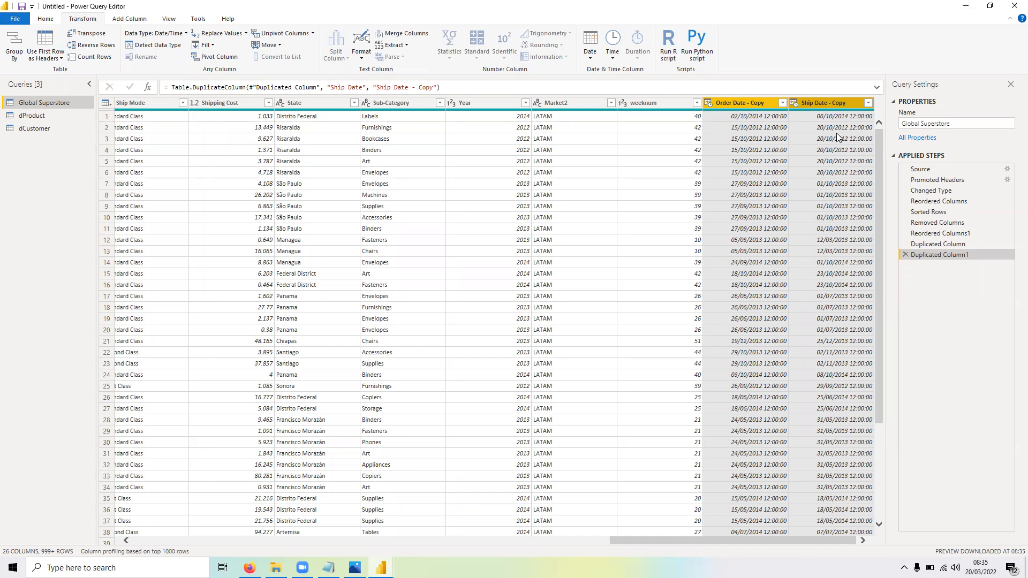
{"action": "left_click", "coordinate": [597, 59]}
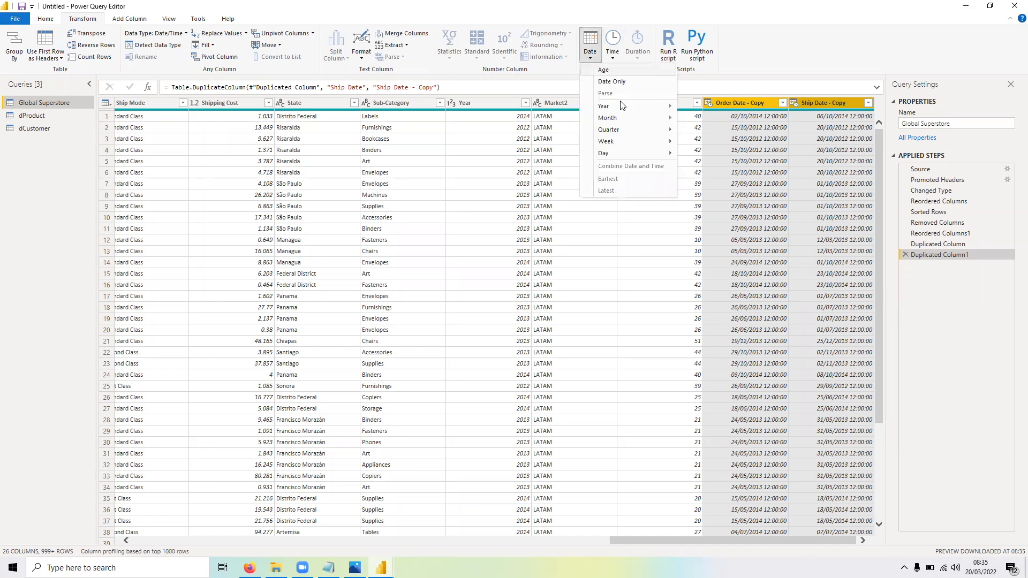
{"action": "mouse_move", "coordinate": [666, 158]}
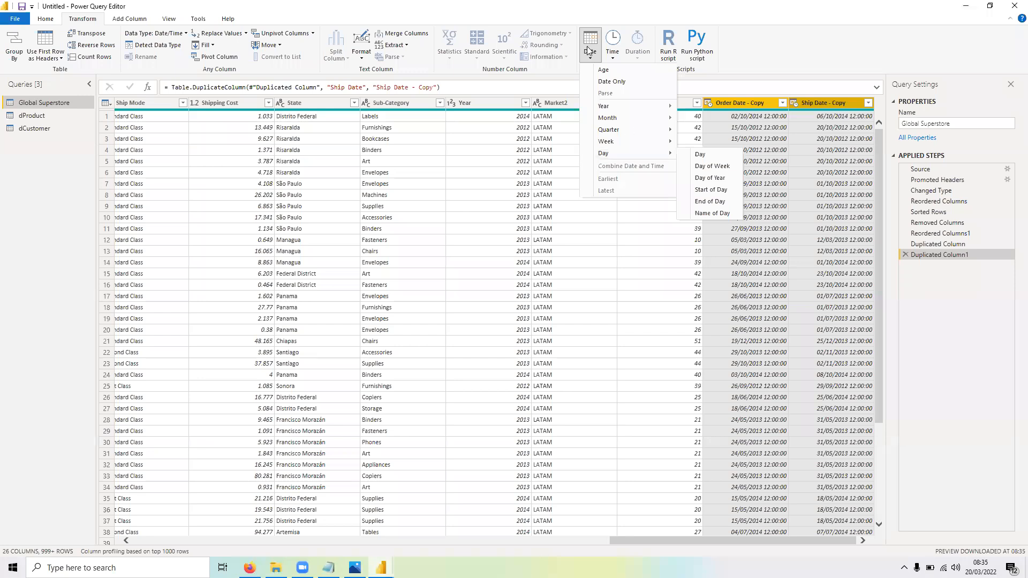
{"action": "left_click", "coordinate": [699, 155]}
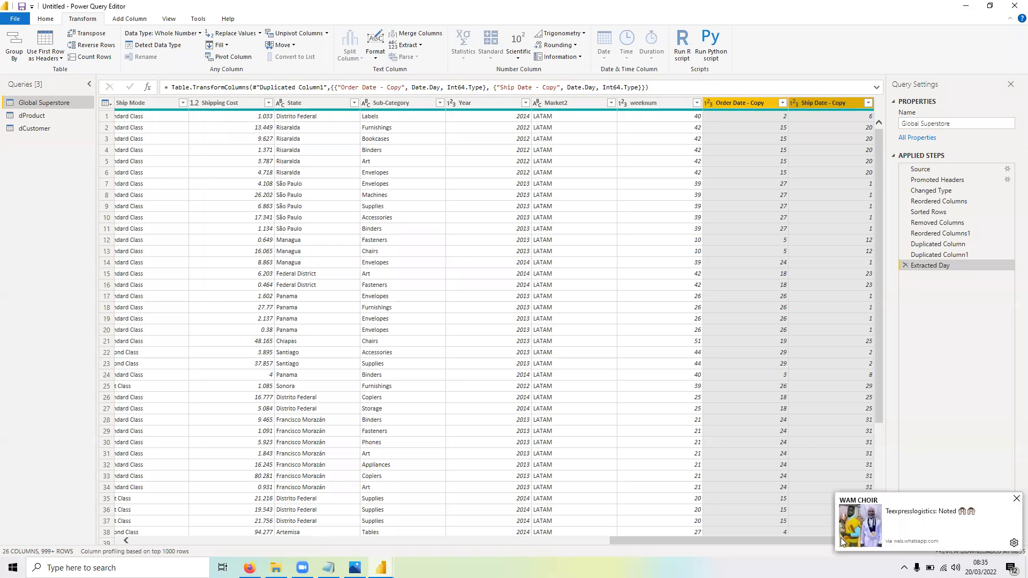
{"action": "left_click", "coordinate": [1017, 498]}
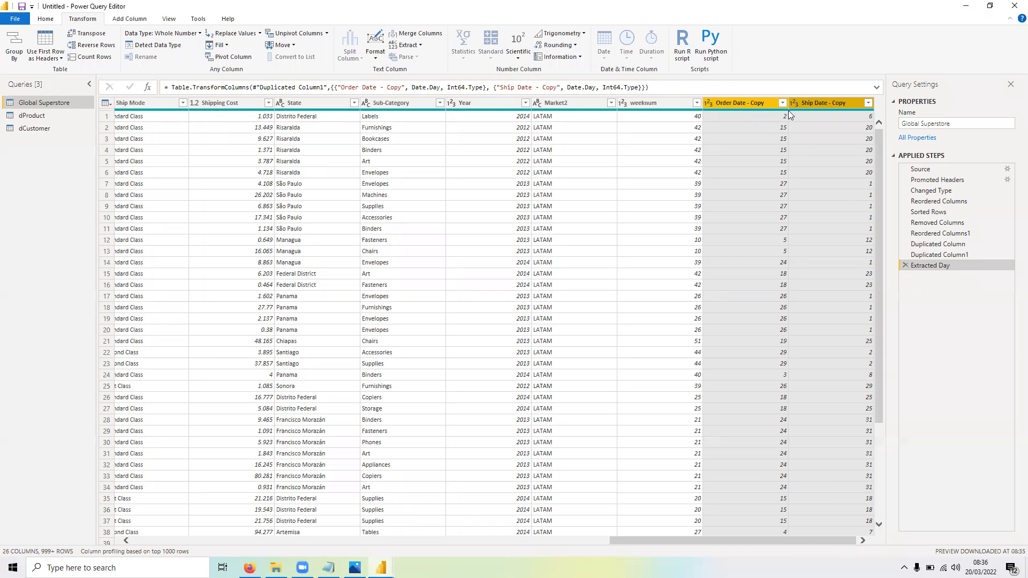
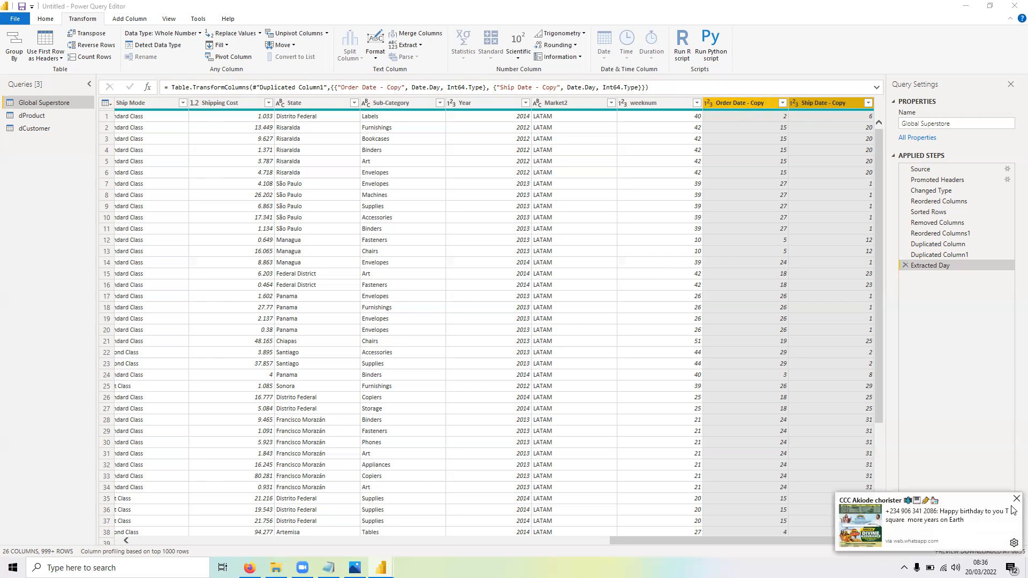
{"action": "left_click", "coordinate": [1015, 500]}
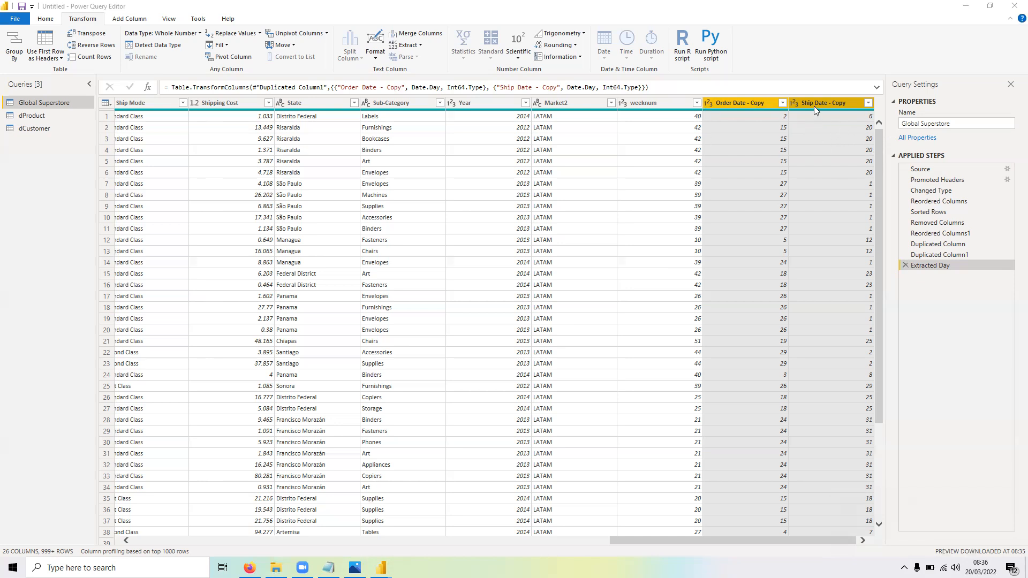
{"action": "left_click", "coordinate": [519, 59]}
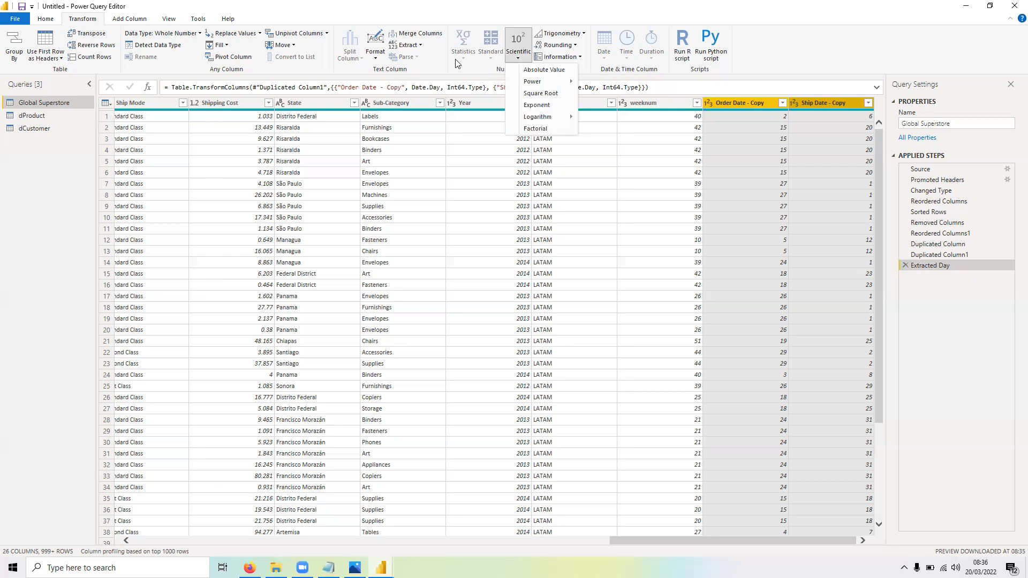
{"action": "left_click", "coordinate": [821, 105]}
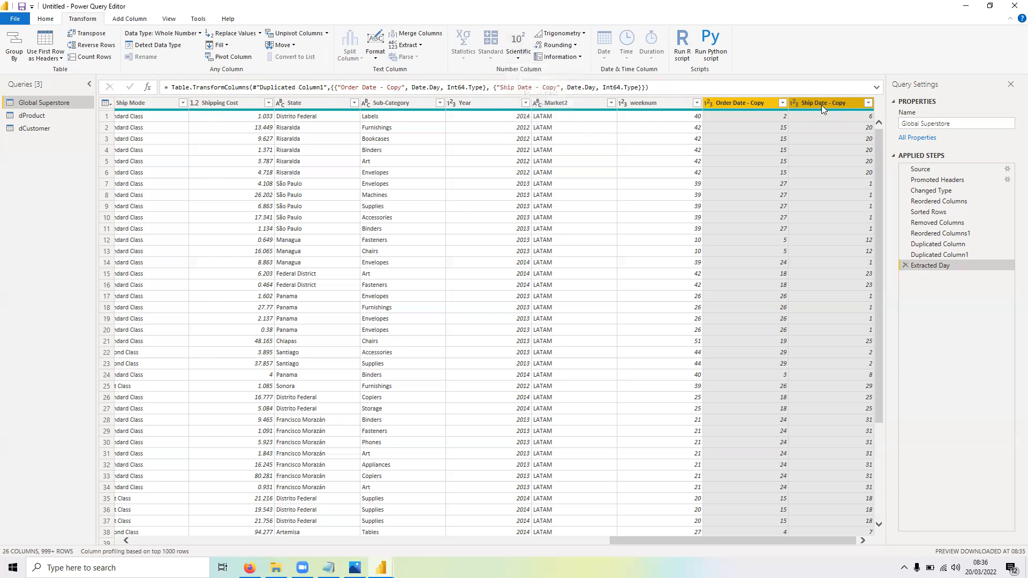
{"action": "left_click", "coordinate": [822, 105]}
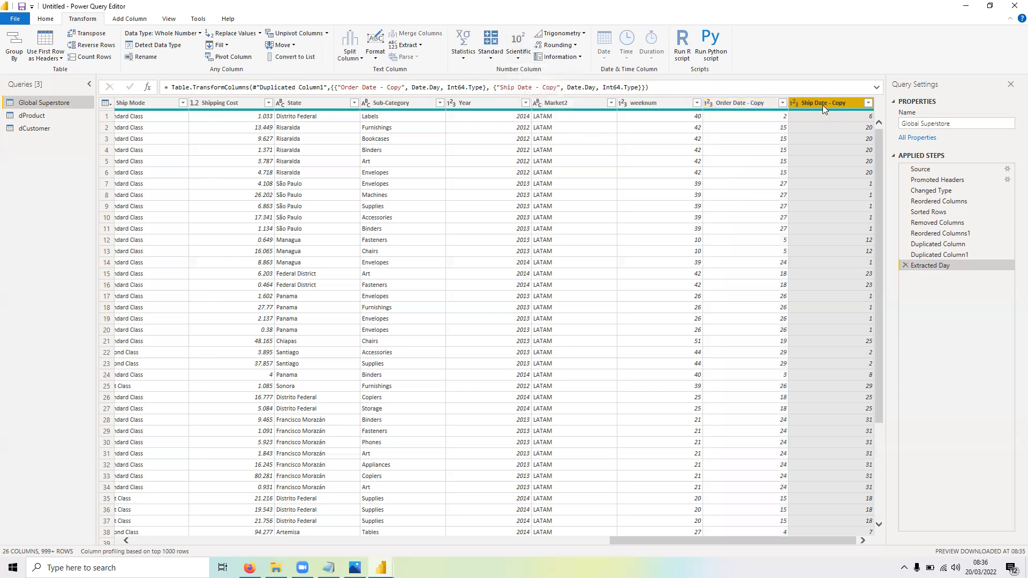
{"action": "left_click", "coordinate": [741, 106], "text": "ctrl"}
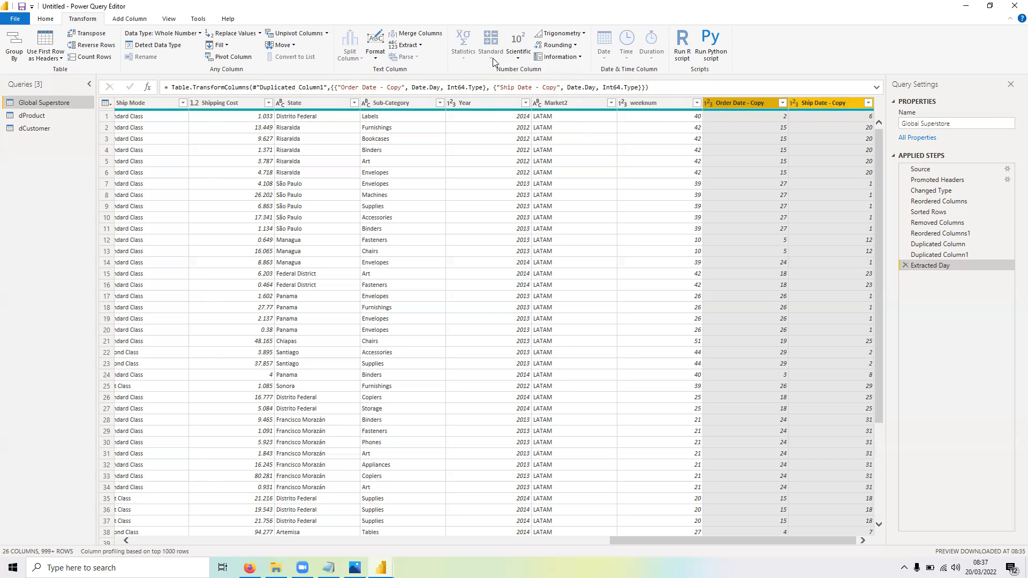
{"action": "left_click", "coordinate": [804, 102]}
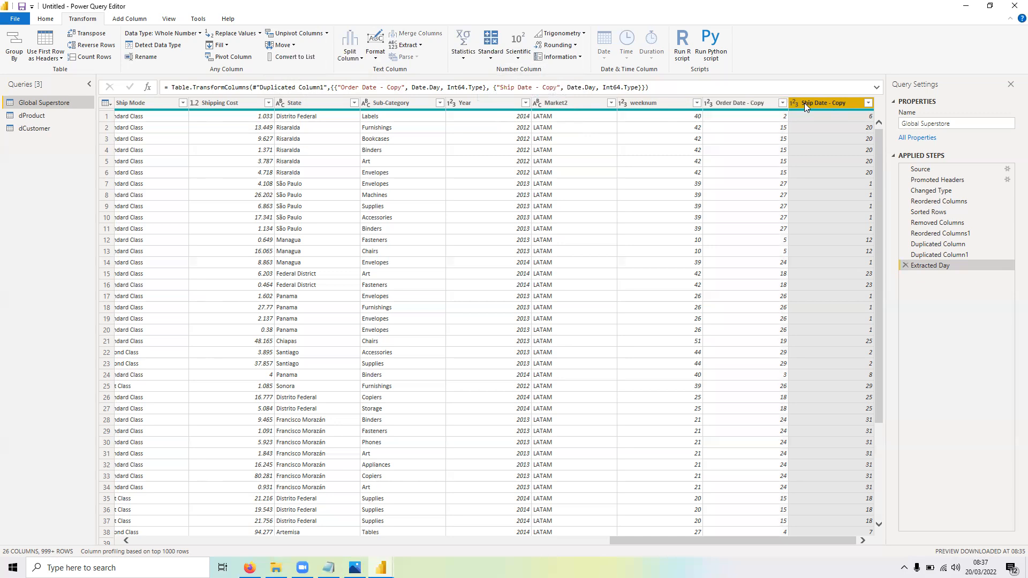
Step: Rename the Order Date - Copy column as "day order" and the Ship Date - Copy column as "day ship"
{"action": "left_click", "coordinate": [747, 103]}
{"action": "double_click", "coordinate": [746, 103]}
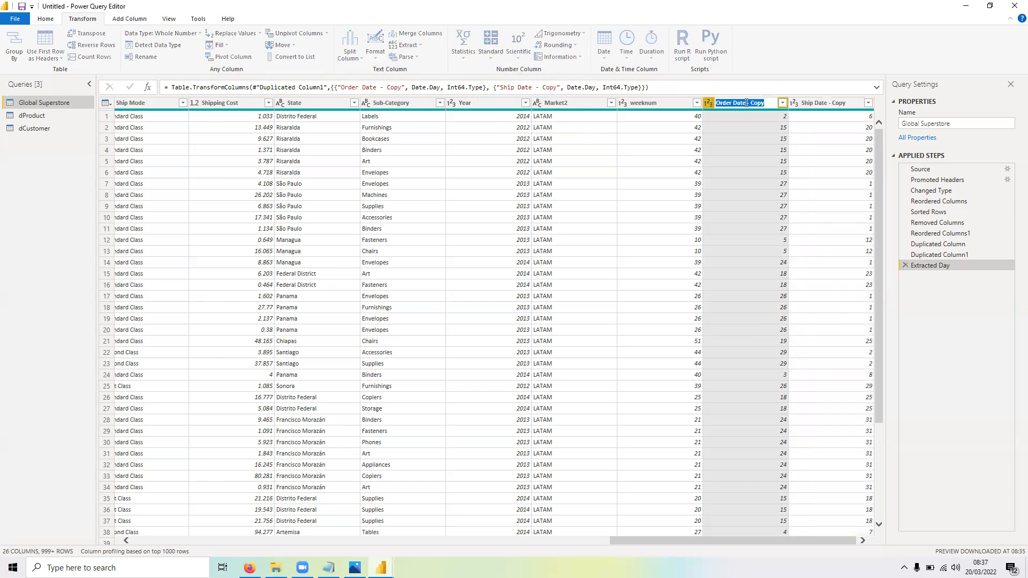
{"action": "type", "text": "dat"}
{"action": "key", "text": "BackSpace"}
{"action": "type", "text": "y order"}
{"action": "double_click", "coordinate": [823, 103]}
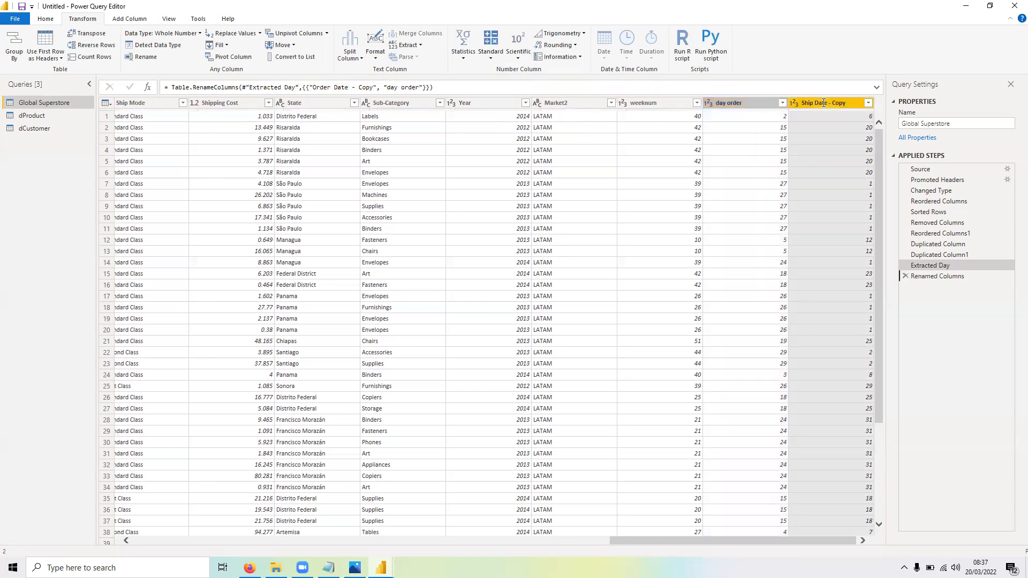
{"action": "type", "text": "day"}
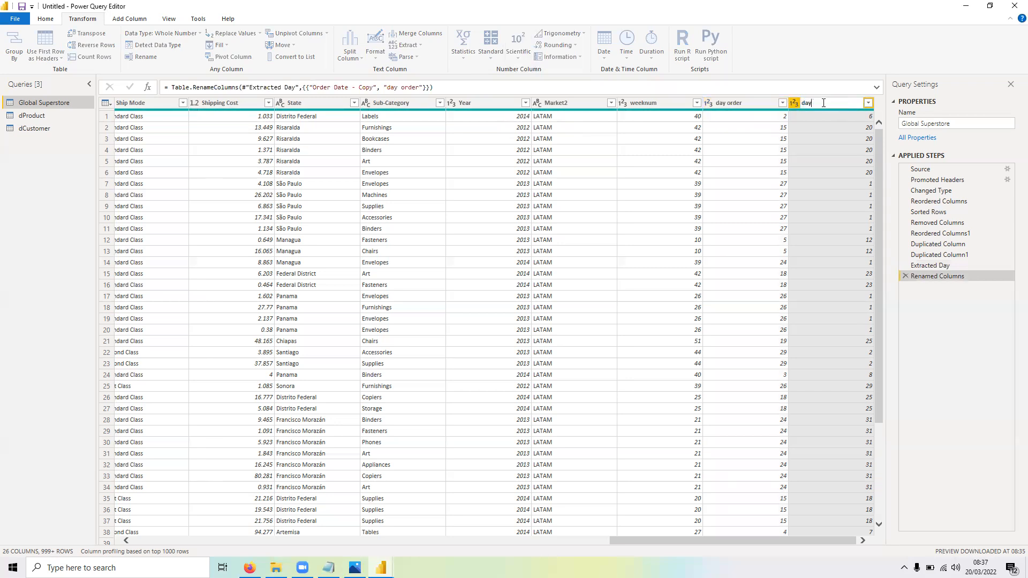
{"action": "type", "text": " ship"}
{"action": "key", "text": "Return"}
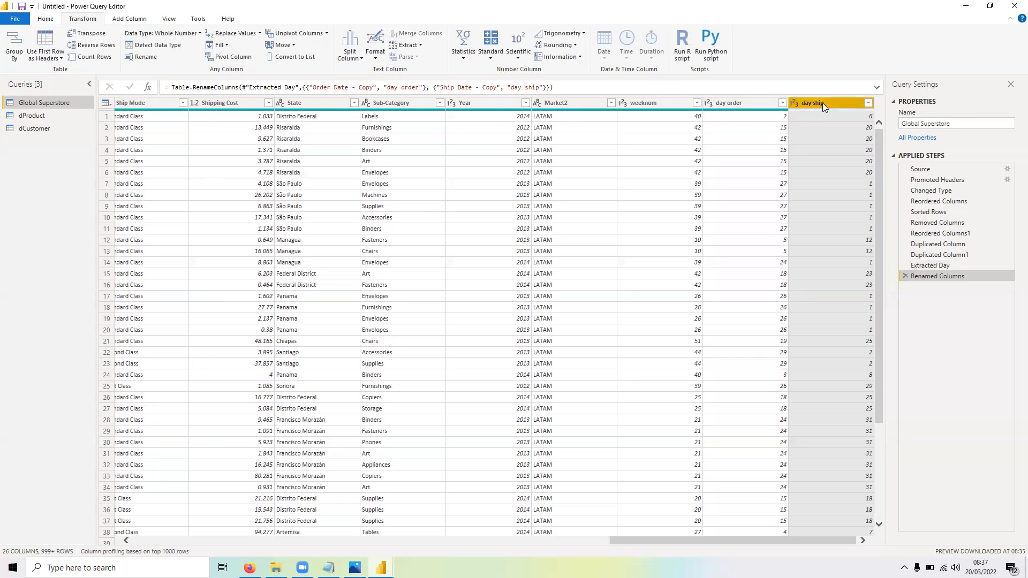
Step: Start a new custom column and name it "Order_Ship Difference"
{"action": "left_click", "coordinate": [136, 20]}
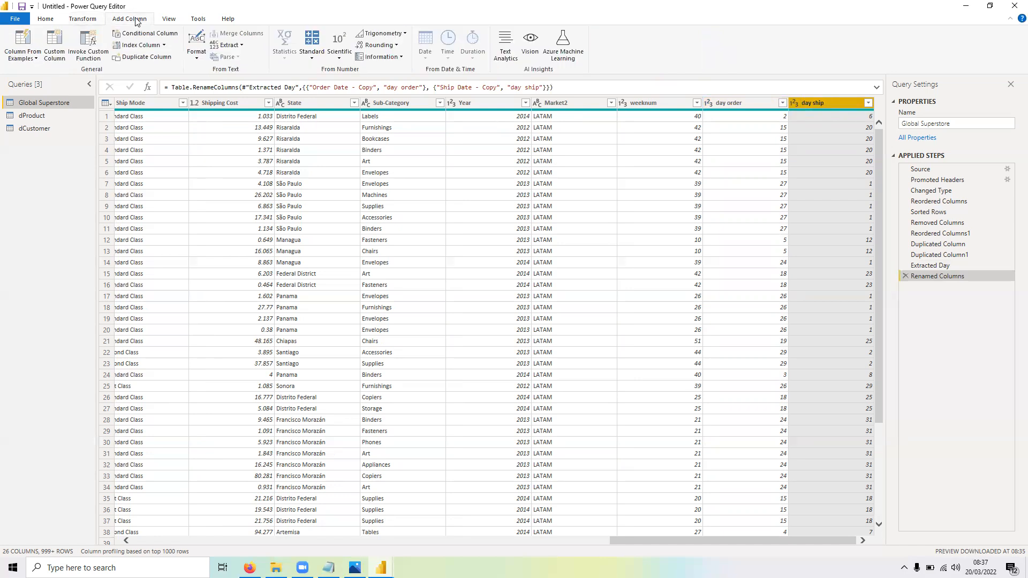
{"action": "left_click", "coordinate": [62, 50]}
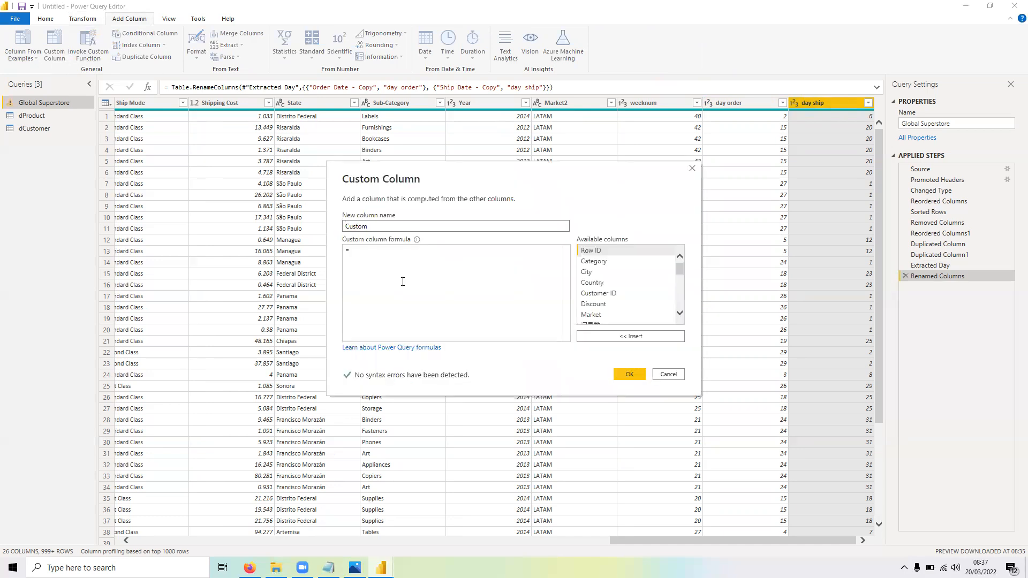
{"action": "left_click_drag", "start_coordinate": [382, 224], "coordinate": [331, 223]}
{"action": "type", "text": "diff"}
{"action": "key", "text": "BackSpace"}
{"action": "key", "text": "BackSpace"}
{"action": "key", "text": "BackSpace"}
{"action": "key", "text": "BackSpace"}
{"action": "type", "text": "Order_Sh"}
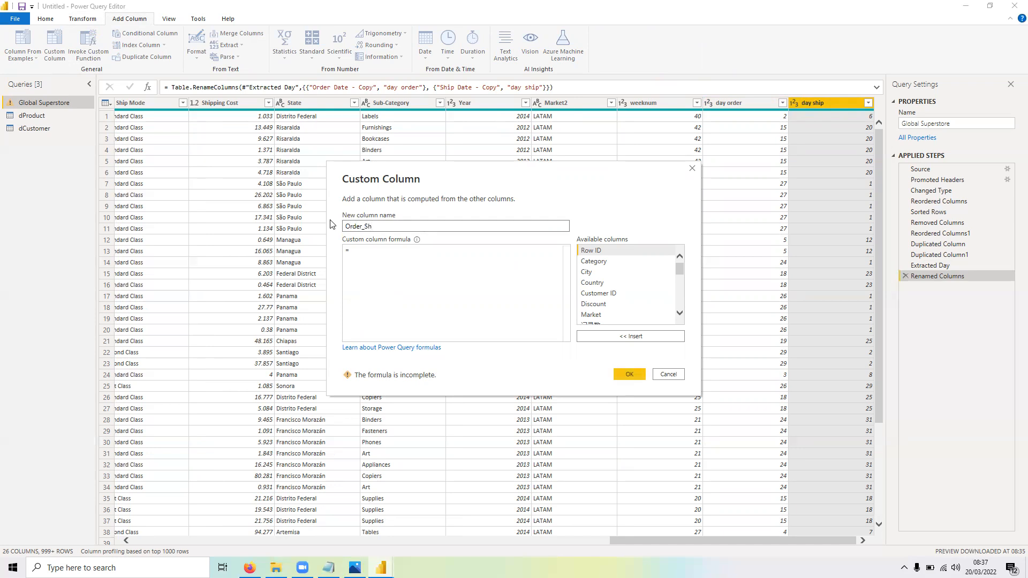
{"action": "type", "text": "ip Difference"}
Step: Build the custom column formula [day ship]-[day order] from the available columns
{"action": "left_click", "coordinate": [371, 254]}
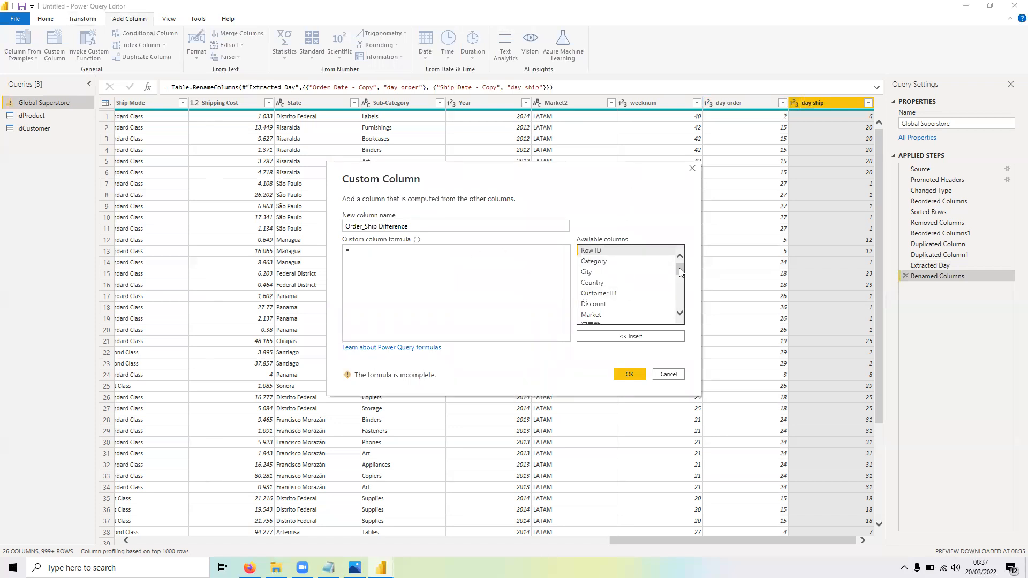
{"action": "left_click_drag", "start_coordinate": [681, 272], "coordinate": [681, 303]}
{"action": "left_click", "coordinate": [618, 321]}
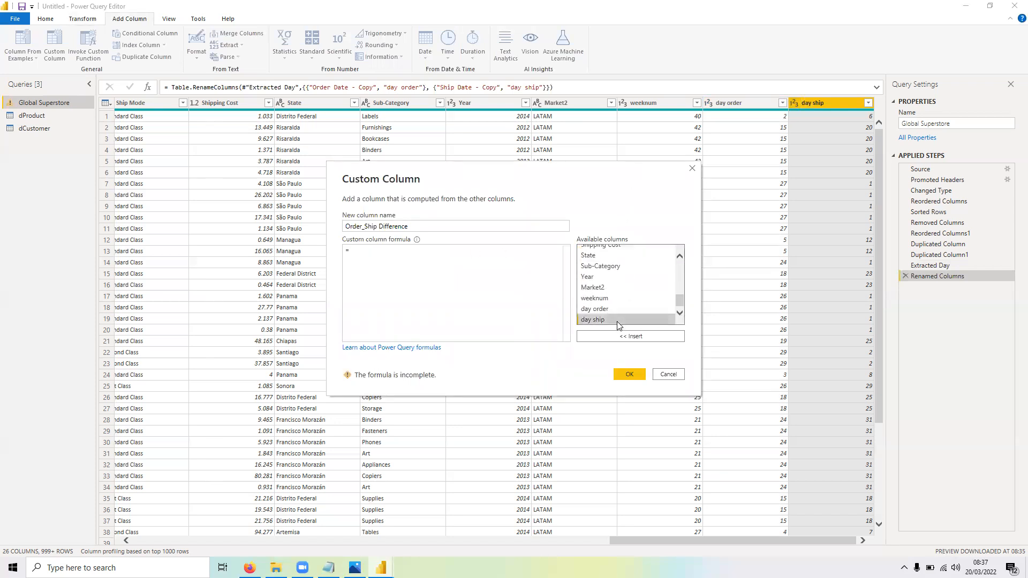
{"action": "left_click", "coordinate": [662, 341]}
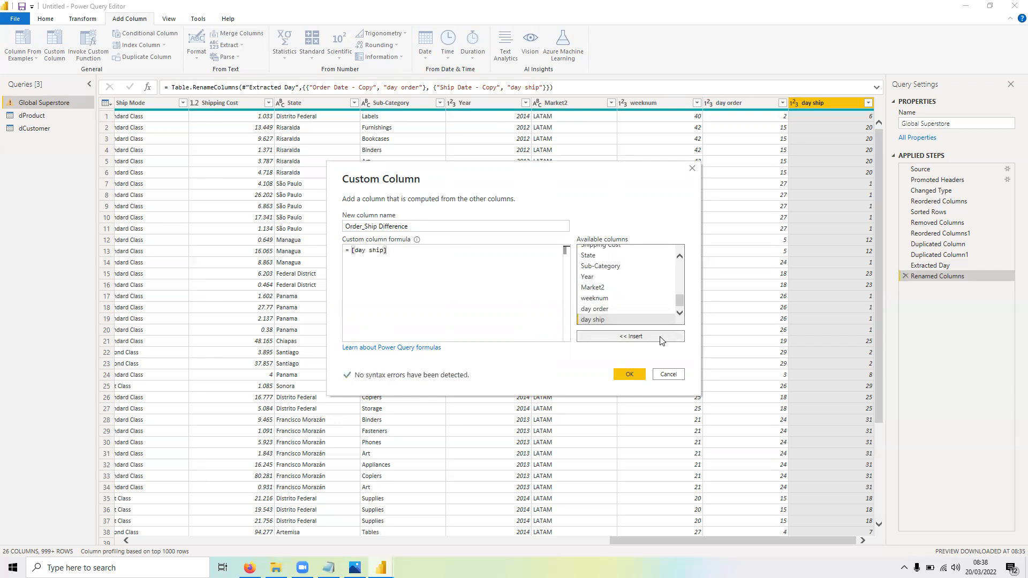
{"action": "type", "text": "-"}
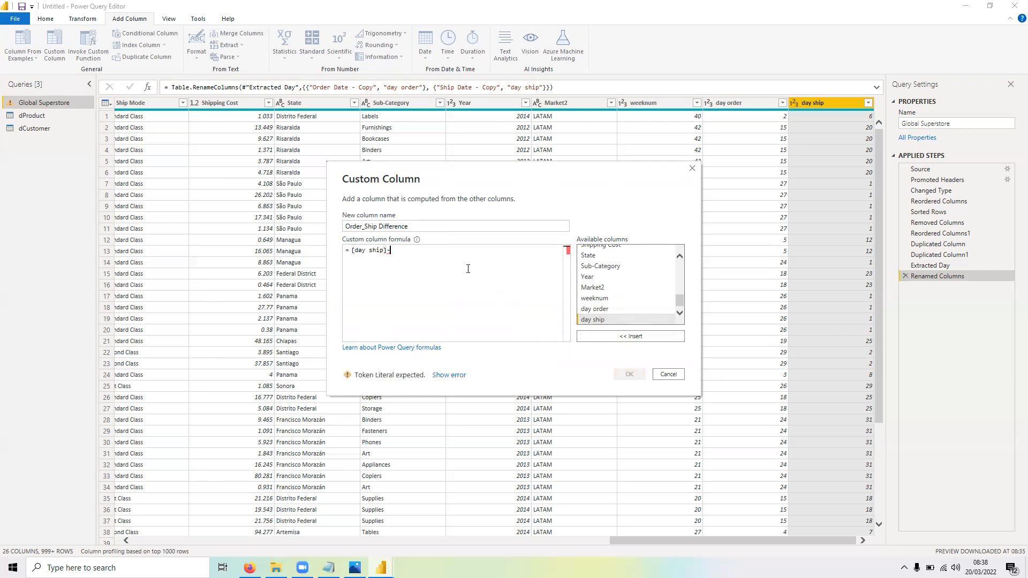
{"action": "left_click", "coordinate": [619, 308]}
{"action": "left_click", "coordinate": [625, 337]}
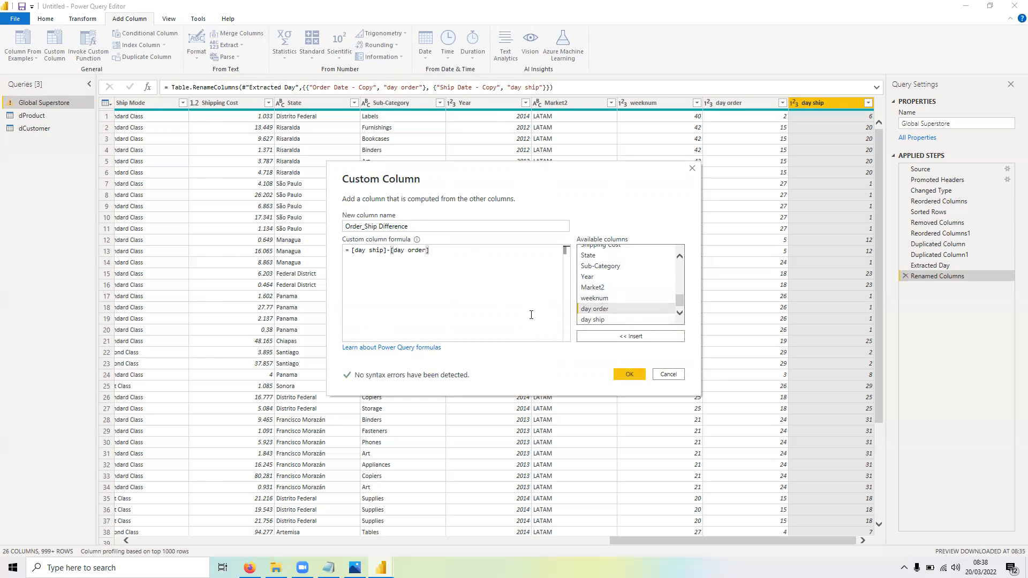
Step: Add the Order_Ship Difference custom column to the table and look through its data type options
{"action": "left_click", "coordinate": [631, 374]}
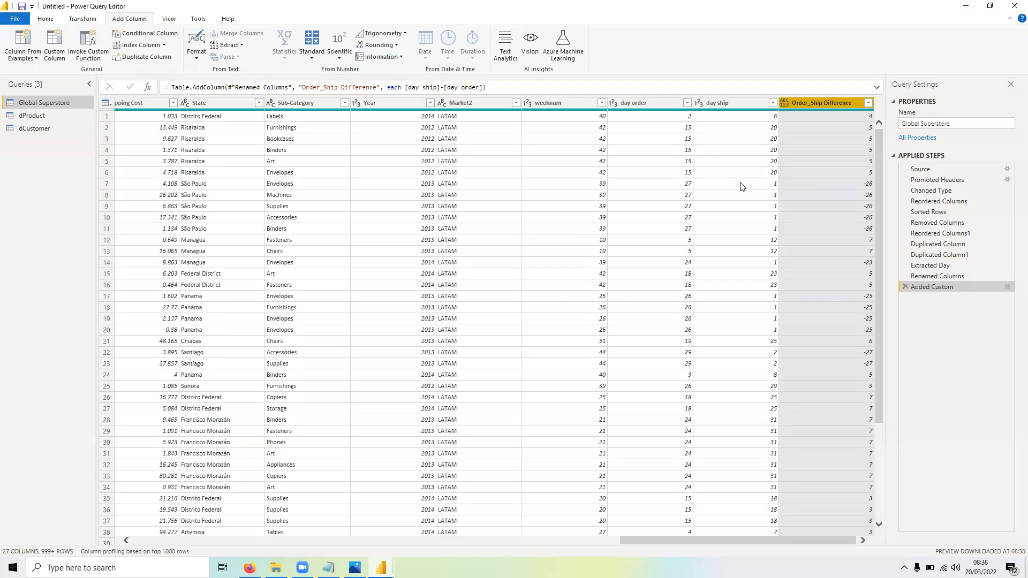
{"action": "right_click", "coordinate": [833, 105]}
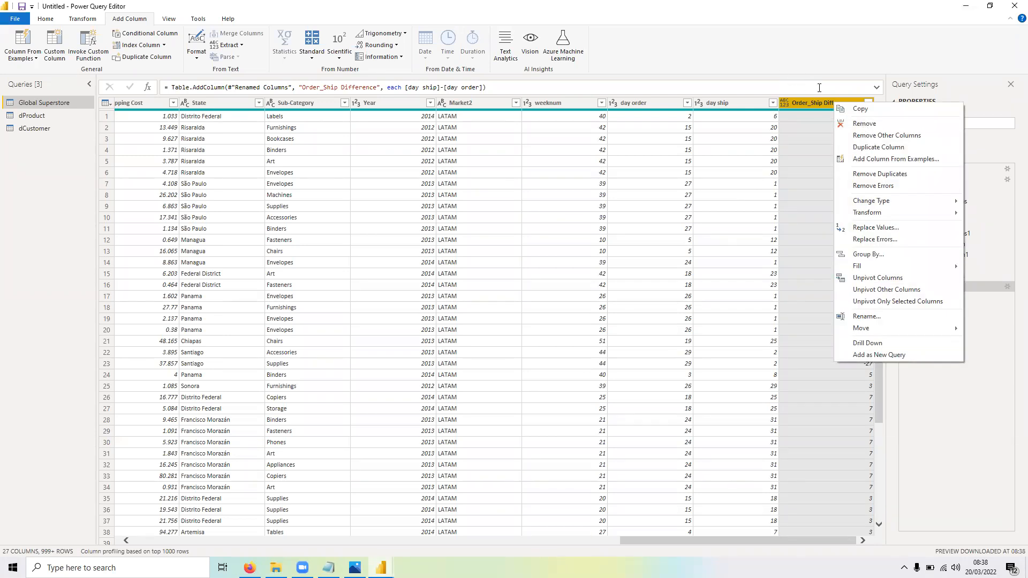
{"action": "left_click", "coordinate": [808, 100]}
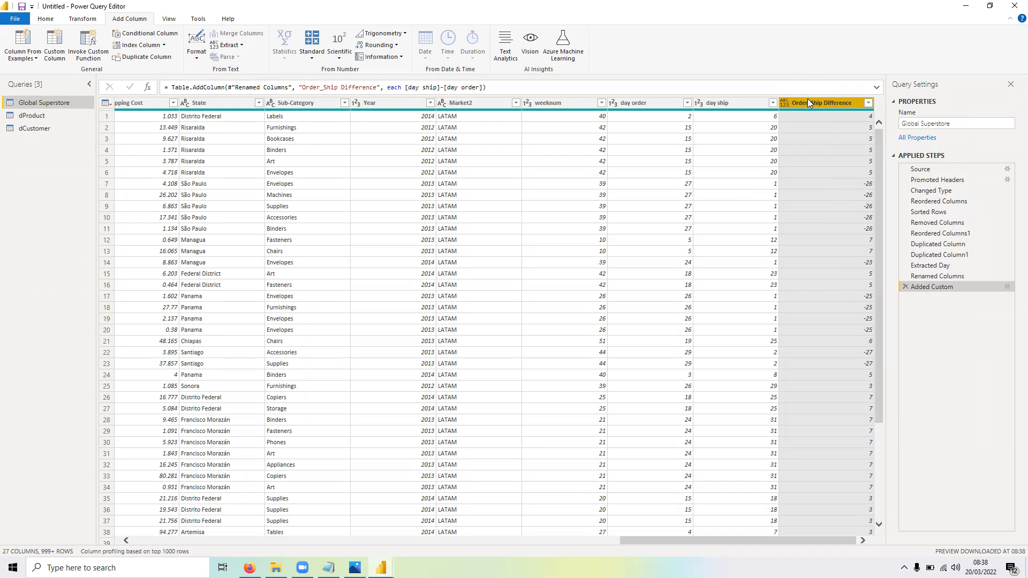
{"action": "right_click", "coordinate": [835, 104]}
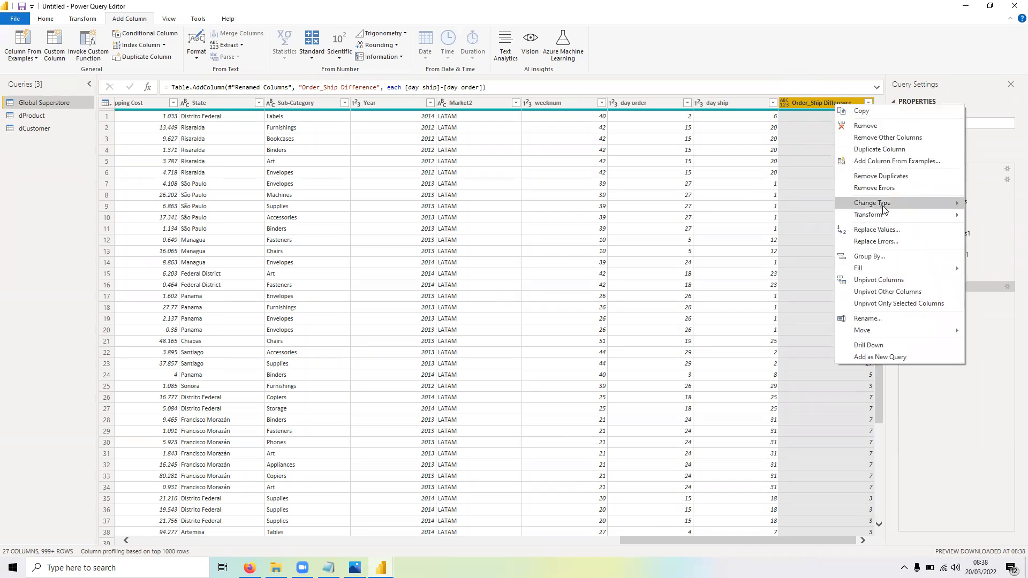
{"action": "mouse_move", "coordinate": [882, 205]}
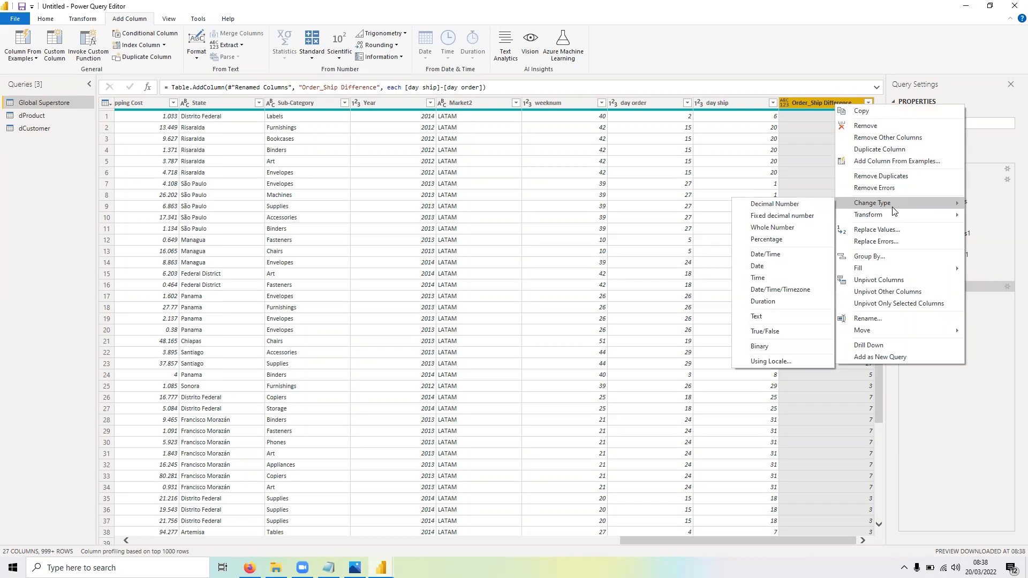
Step: Remove the day order, day ship and Order_Ship Difference columns together
{"action": "left_click", "coordinate": [722, 101]}
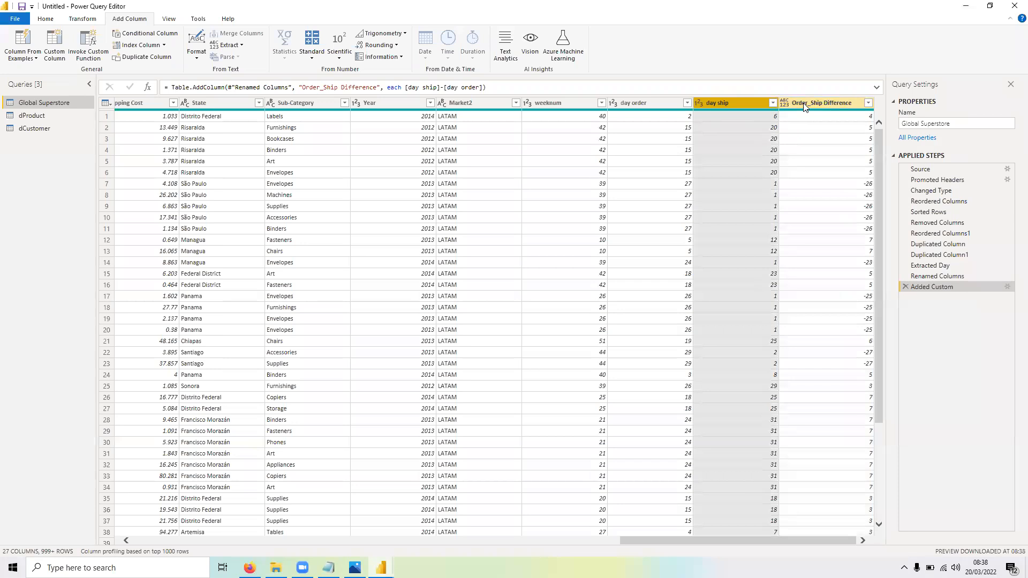
{"action": "left_click", "coordinate": [787, 105], "text": "ctrl"}
{"action": "left_click", "coordinate": [652, 105], "text": "ctrl"}
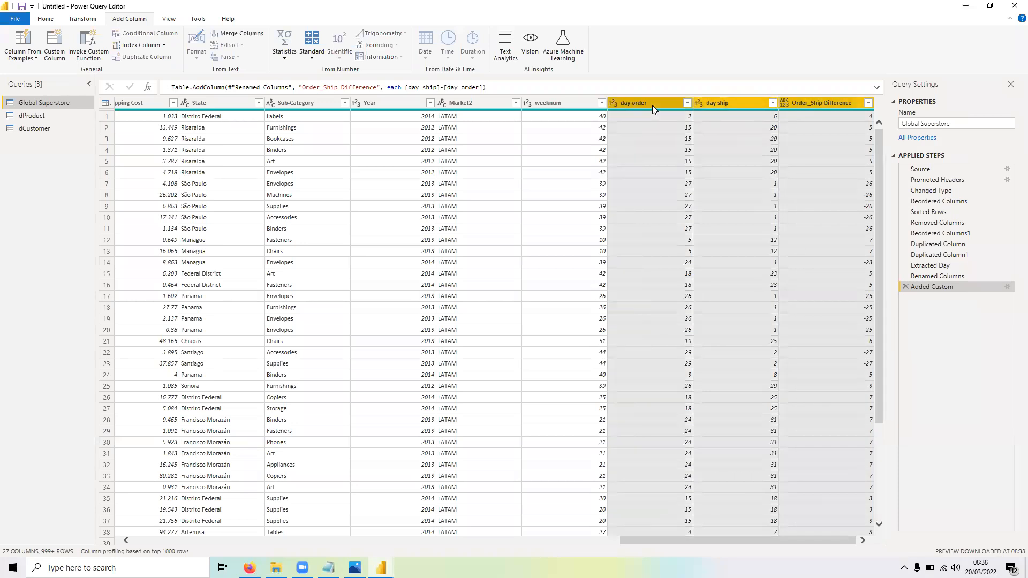
{"action": "right_click", "coordinate": [652, 105]}
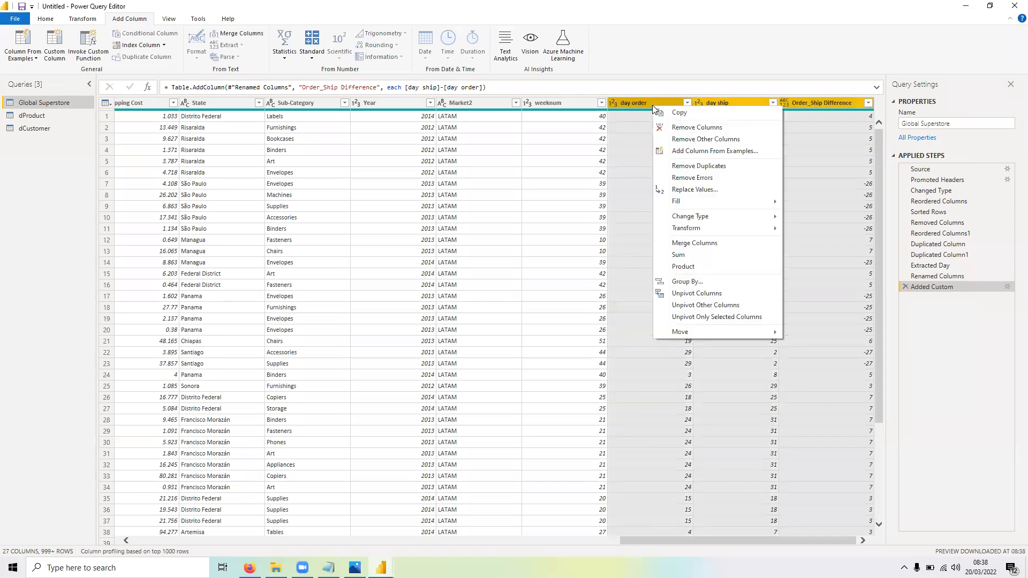
{"action": "left_click", "coordinate": [723, 127]}
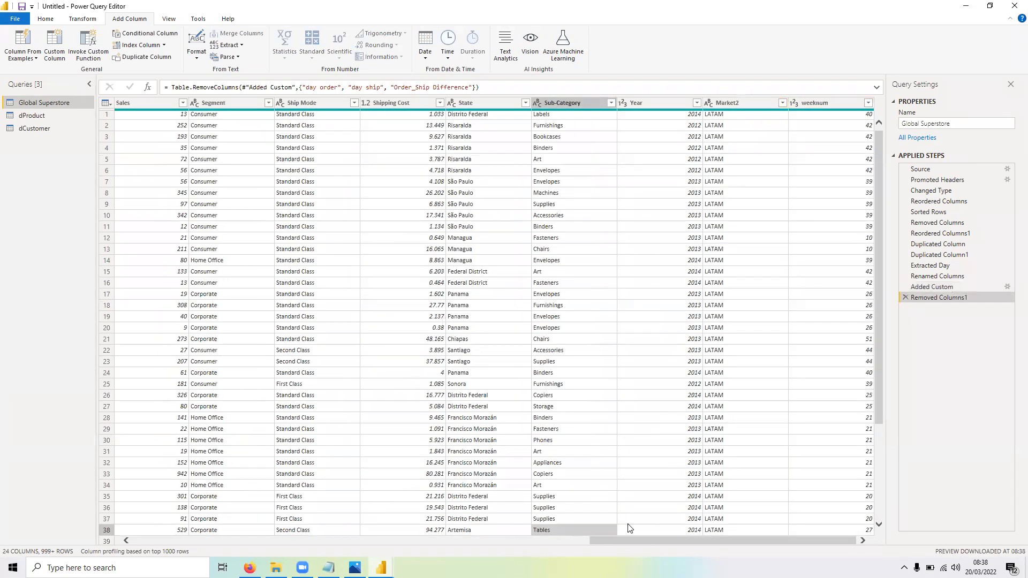
Step: Start a new custom column and name it "Day Difference"
{"action": "left_click", "coordinate": [58, 54]}
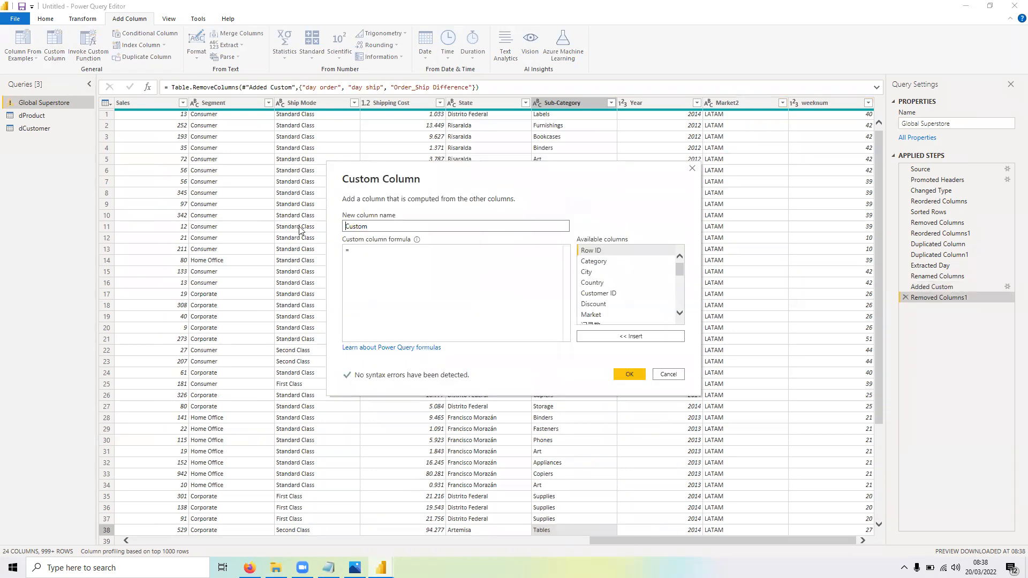
{"action": "double_click", "coordinate": [379, 226]}
{"action": "type", "text": "Day Difference"}
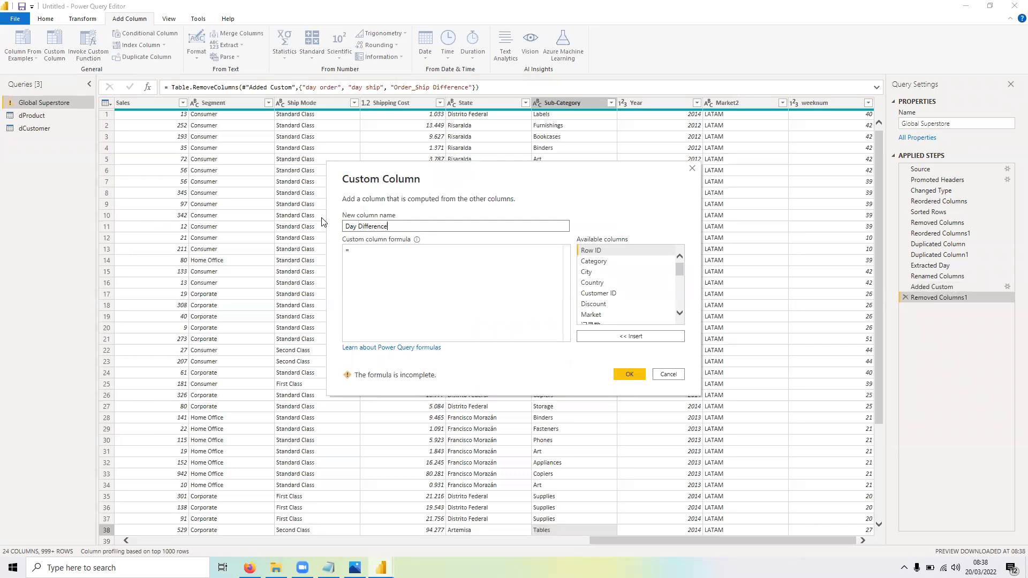
Step: Build the formula [Ship Date]-[Order Date] from the available columns and add the custom column to the table
{"action": "left_click", "coordinate": [375, 253]}
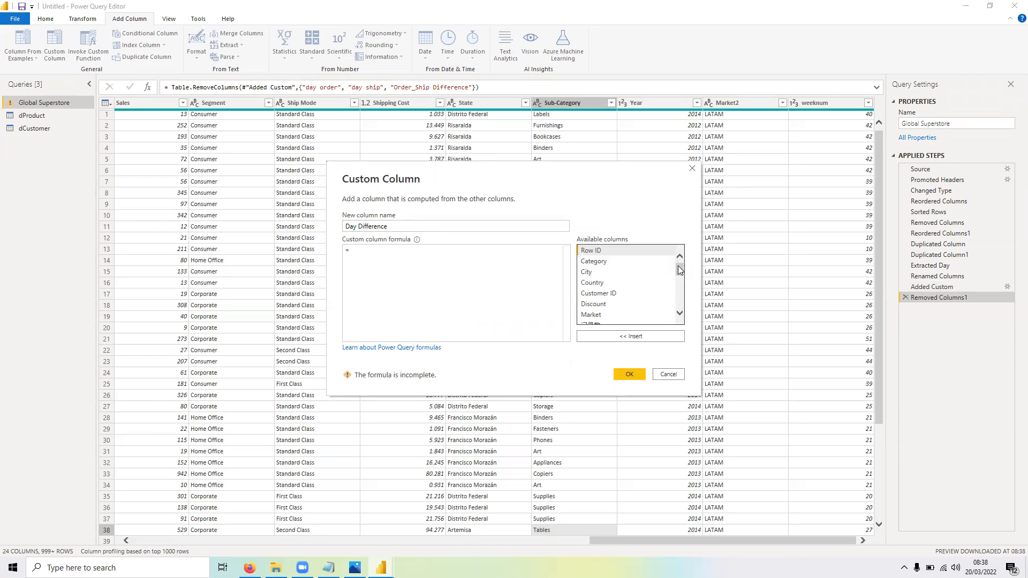
{"action": "left_click_drag", "start_coordinate": [678, 266], "coordinate": [678, 301]}
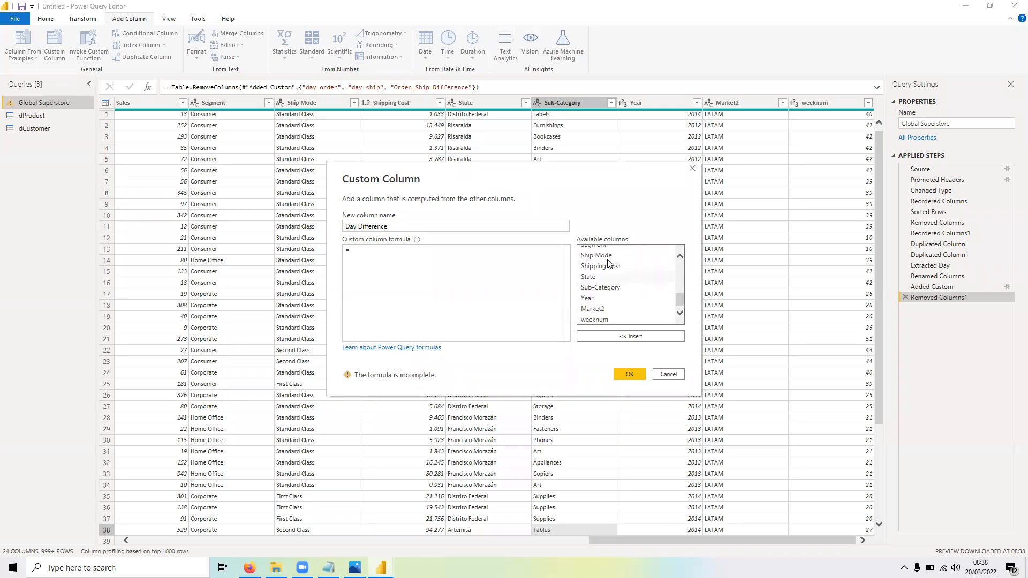
{"action": "left_click", "coordinate": [680, 257]}
{"action": "left_click", "coordinate": [678, 255]}
{"action": "left_click", "coordinate": [678, 256]}
{"action": "left_click", "coordinate": [598, 271]}
{"action": "left_click", "coordinate": [613, 337]}
{"action": "type", "text": "-"}
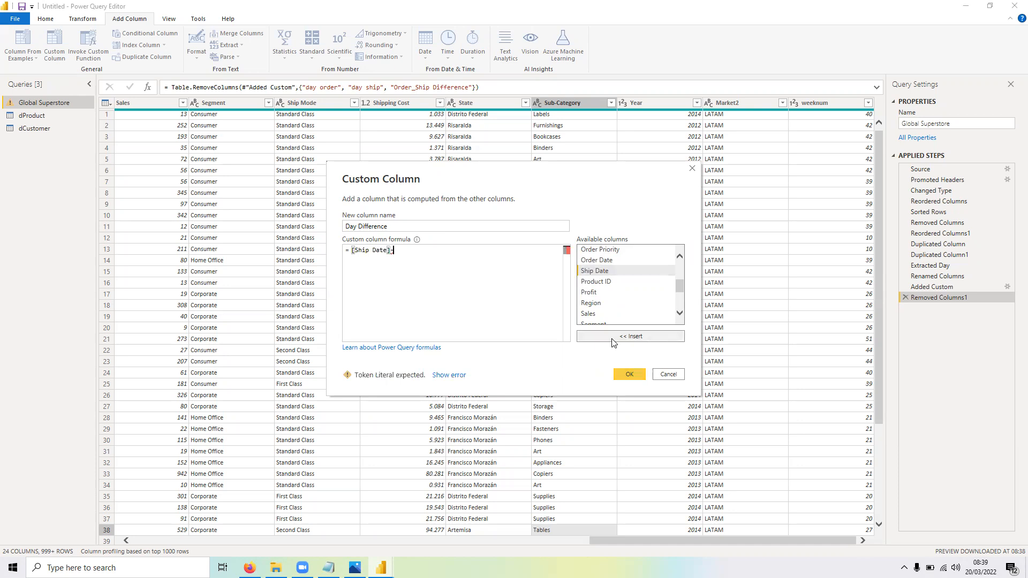
{"action": "left_click", "coordinate": [620, 260]}
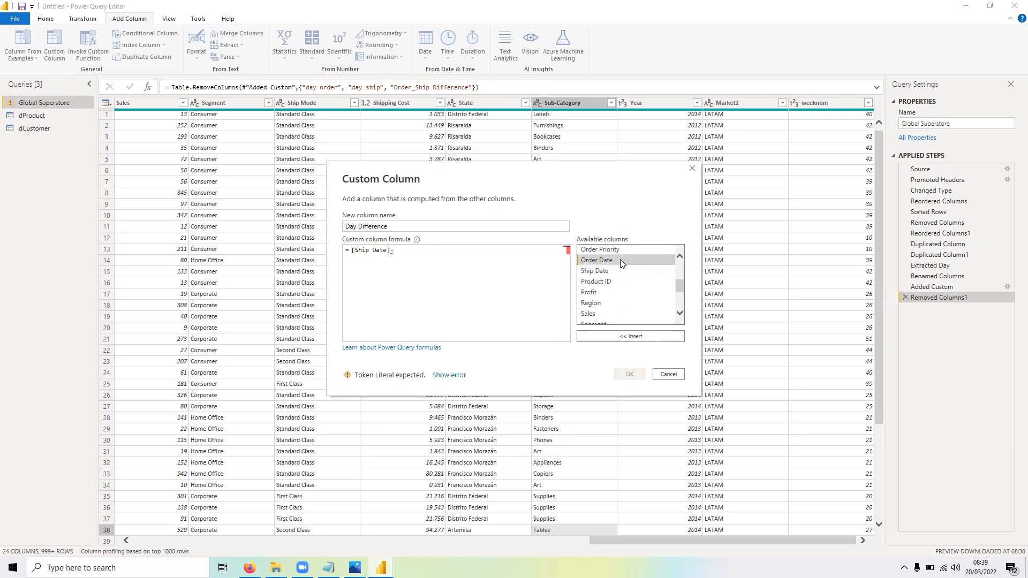
{"action": "left_click", "coordinate": [603, 337]}
{"action": "left_click", "coordinate": [630, 375]}
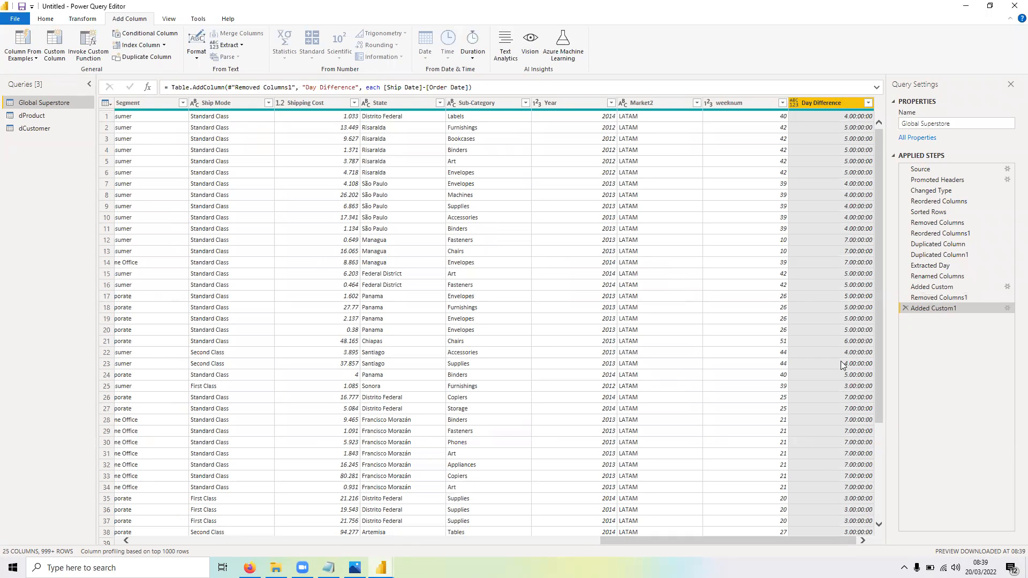
{"action": "left_click_drag", "start_coordinate": [878, 346], "coordinate": [896, 309]}
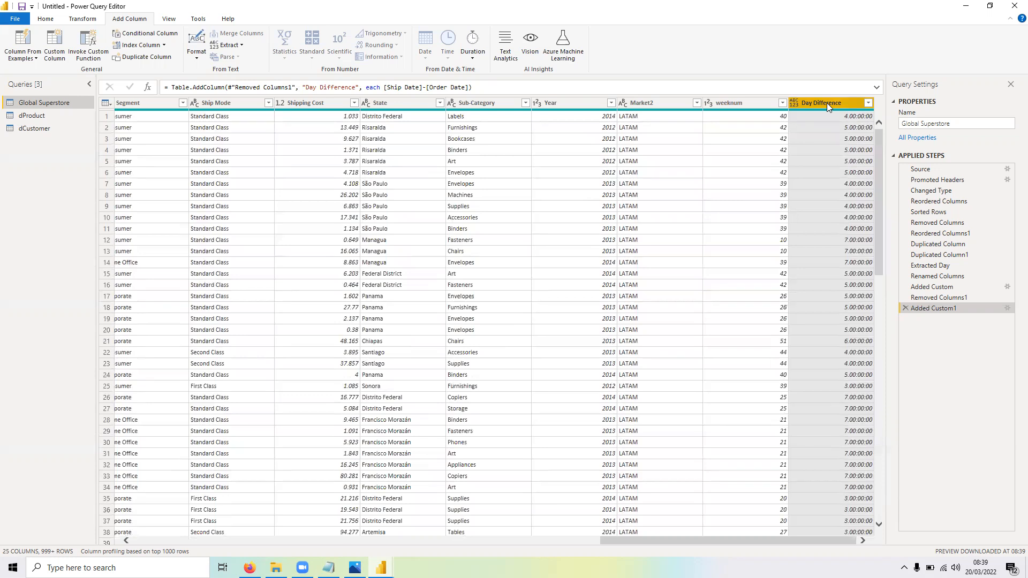
{"action": "left_click", "coordinate": [474, 56]}
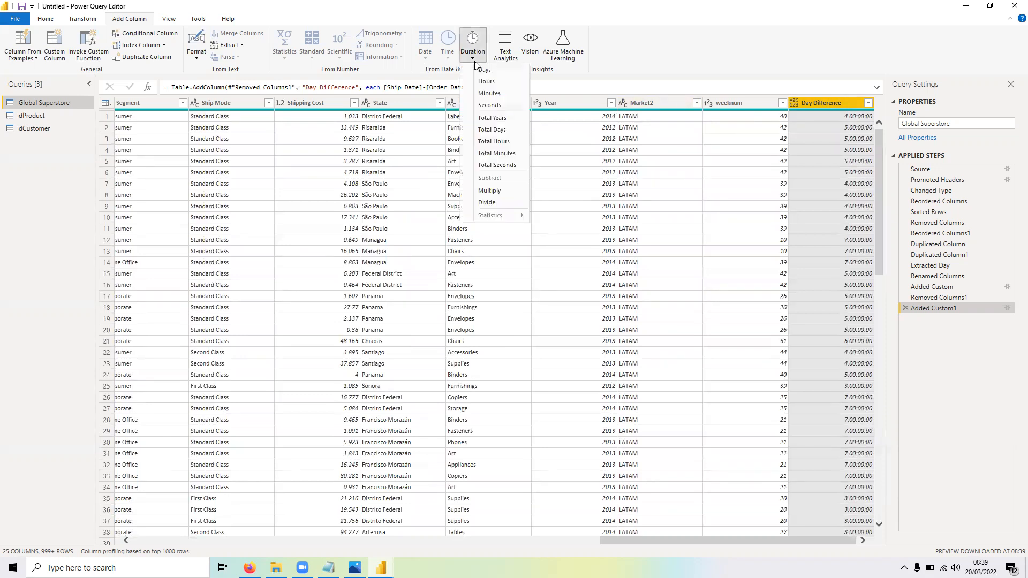
{"action": "left_click", "coordinate": [610, 79]}
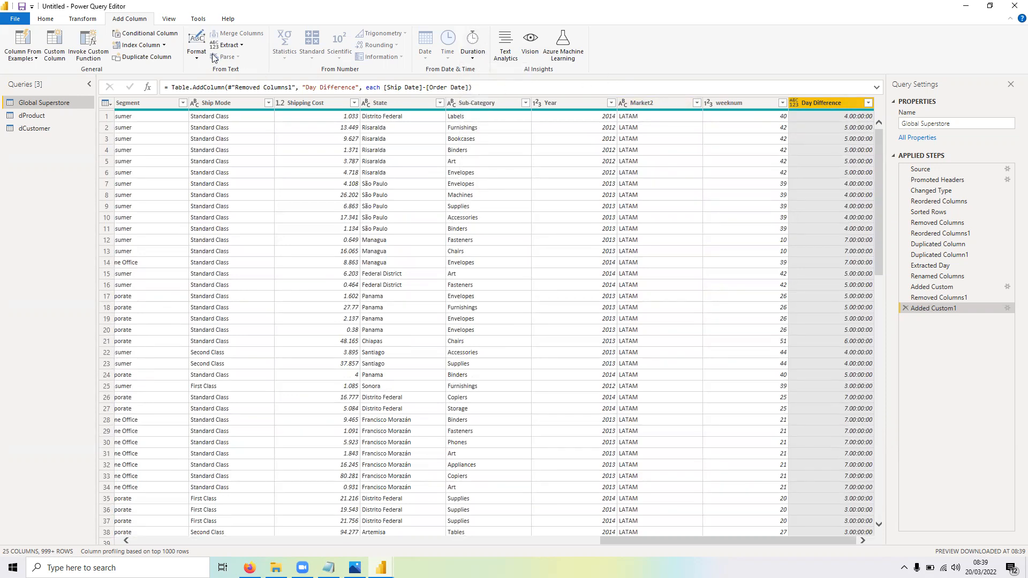
Step: Extract the first 1 character of the Day Difference column into a new column
{"action": "left_click", "coordinate": [230, 46]}
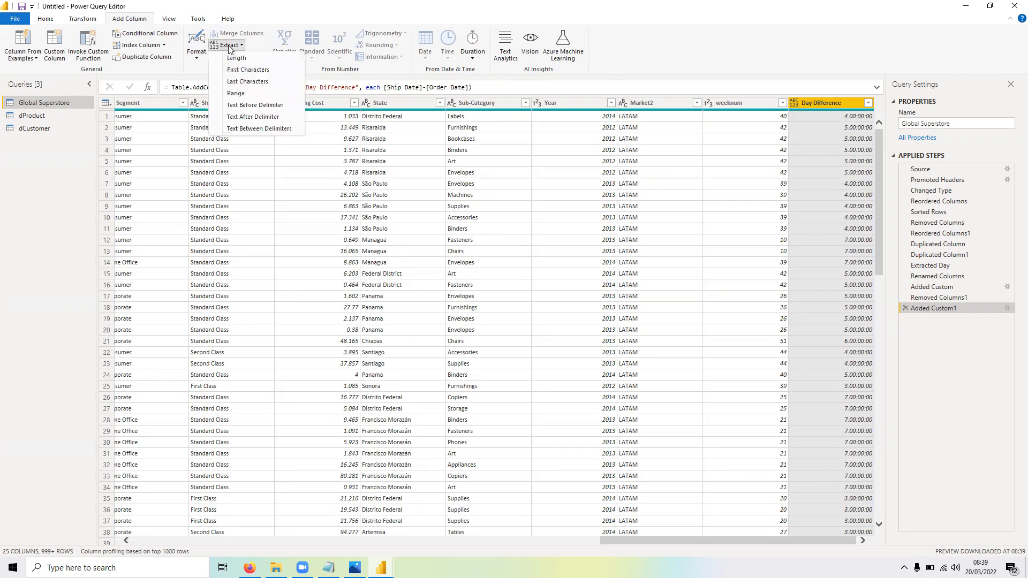
{"action": "left_click", "coordinate": [260, 70]}
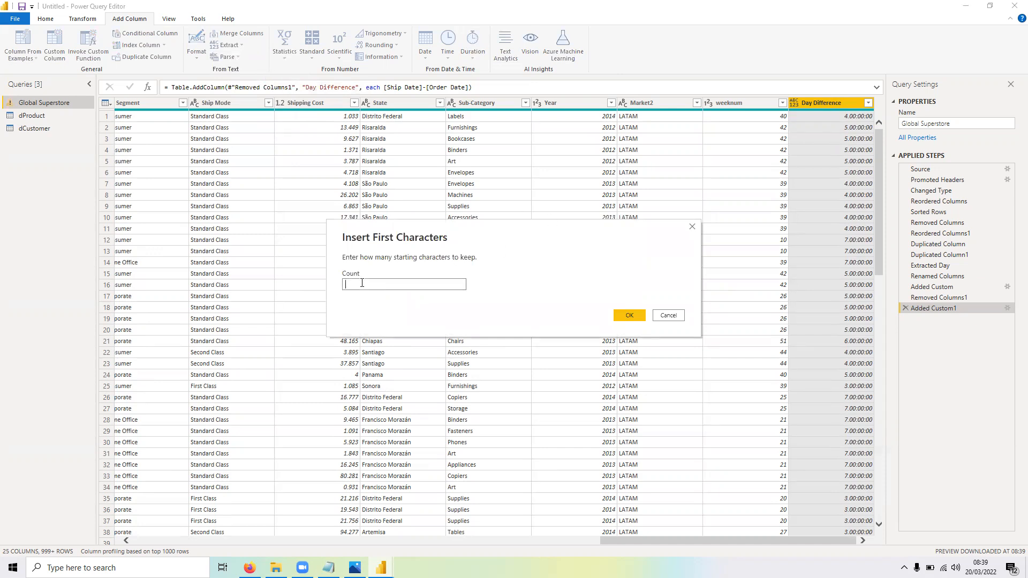
{"action": "type", "text": "1"}
{"action": "left_click", "coordinate": [630, 315]}
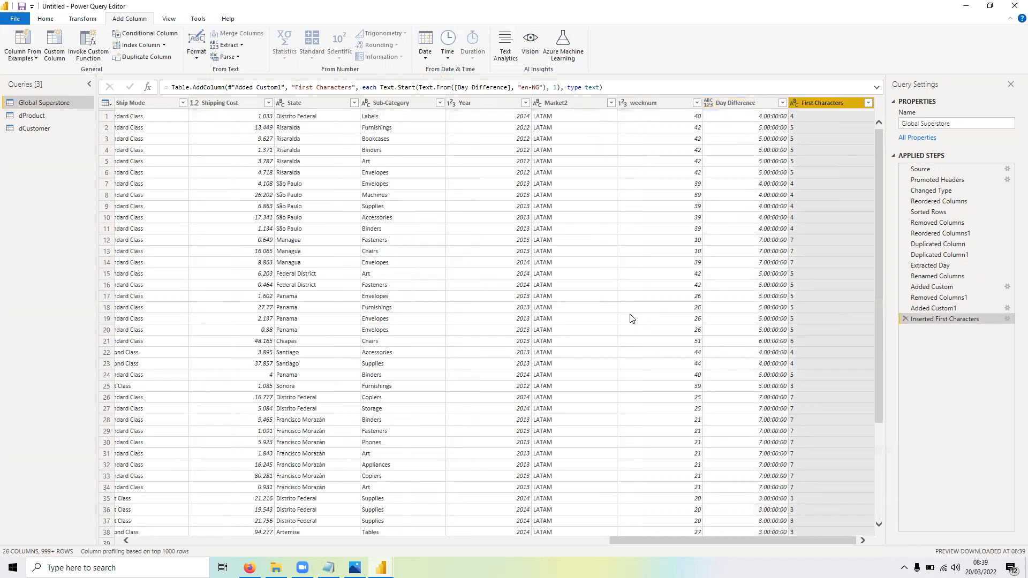
Step: Change the data type of the First Characters column to Whole Number
{"action": "left_click_drag", "start_coordinate": [879, 175], "coordinate": [903, 142]}
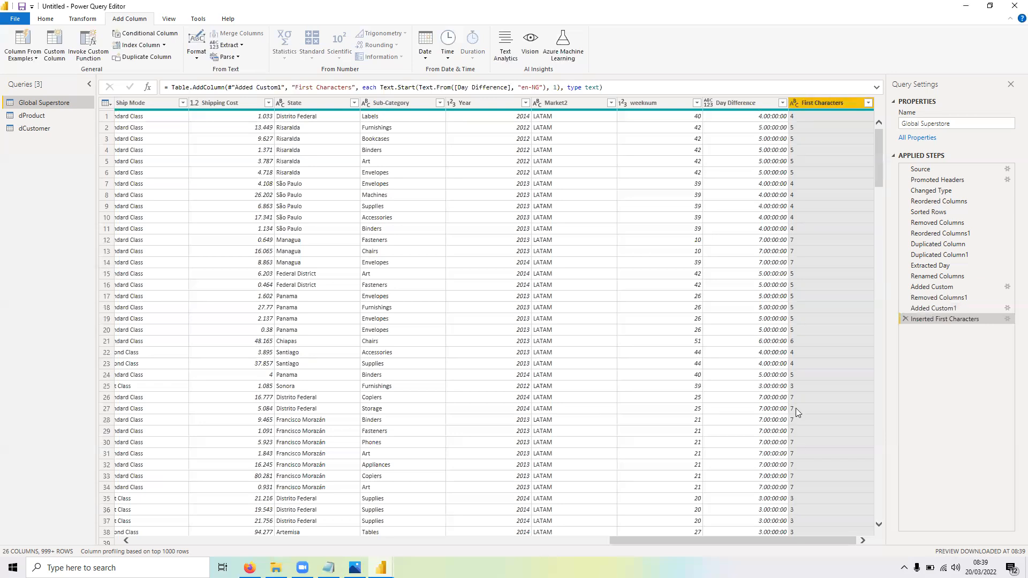
{"action": "left_click", "coordinate": [798, 109]}
{"action": "left_click", "coordinate": [823, 138]}
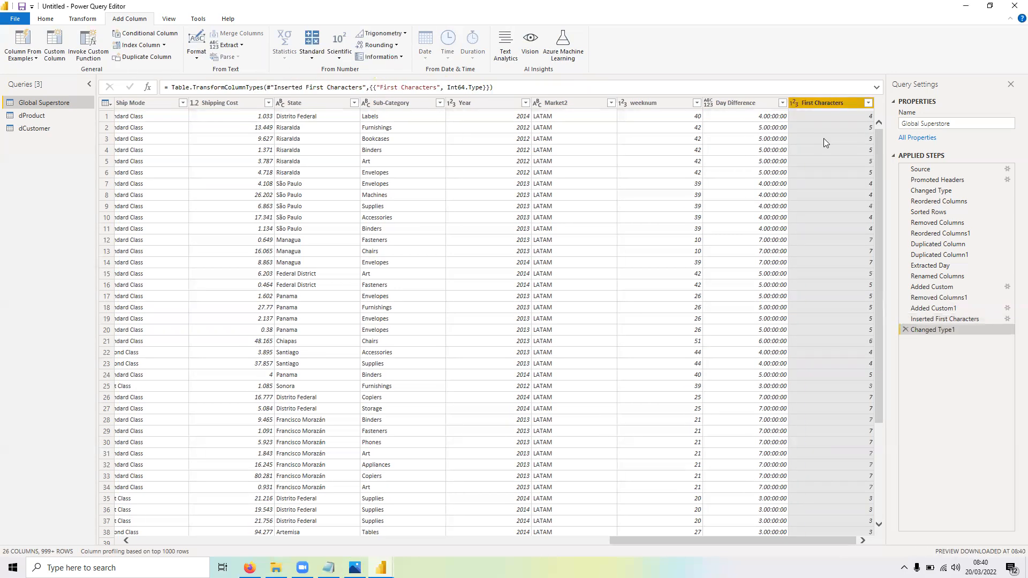
Step: Rename the First Characters column as "Difference i n days"
{"action": "double_click", "coordinate": [827, 104]}
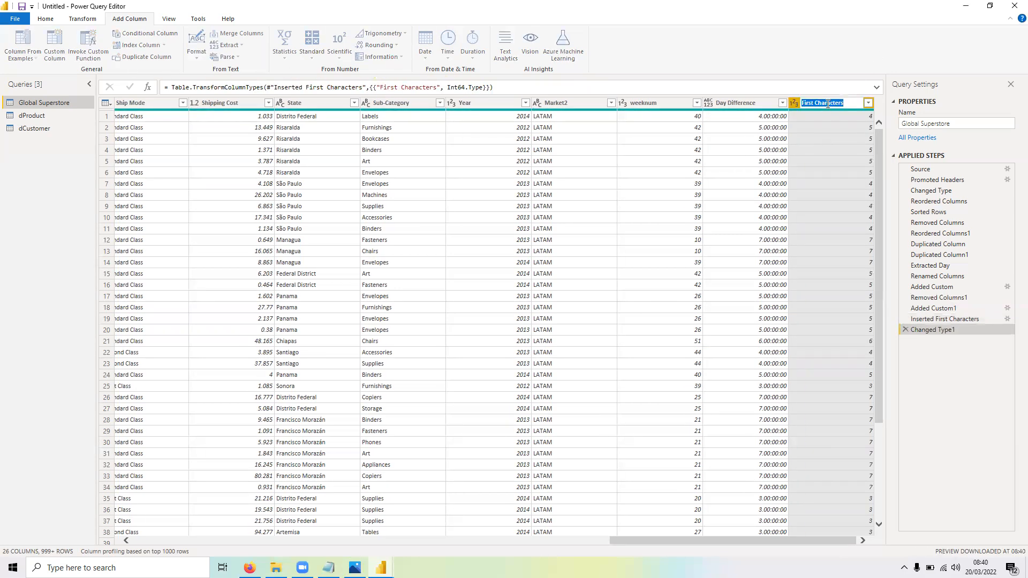
{"action": "type", "text": "Differnc"}
{"action": "key", "text": "BackSpace"}
{"action": "type", "text": "ence in days"}
{"action": "key", "text": "Return"}
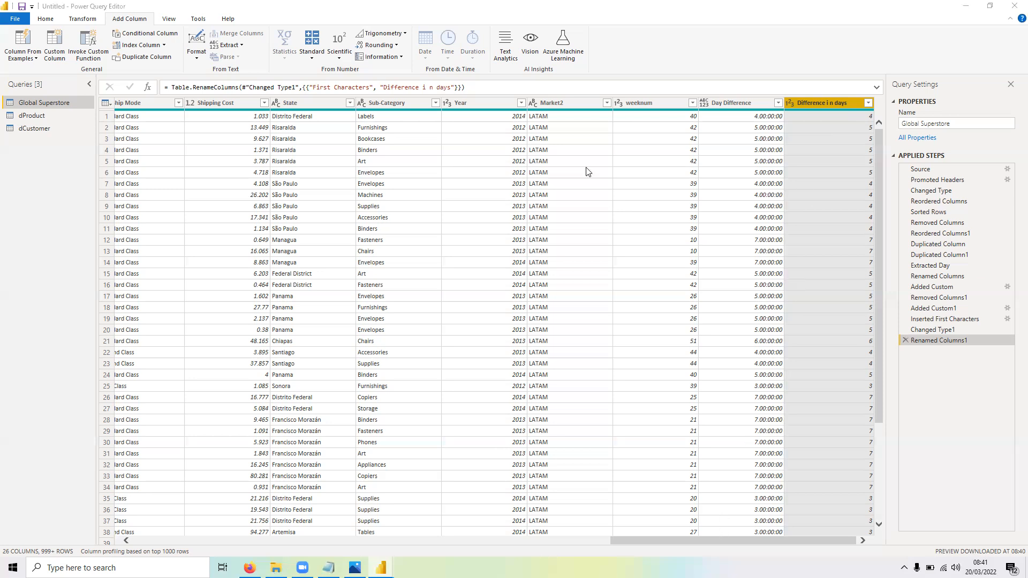
Step: Remove the Day Difference column from the Global Superstore query
{"action": "left_click", "coordinate": [816, 101]}
{"action": "left_click", "coordinate": [757, 102]}
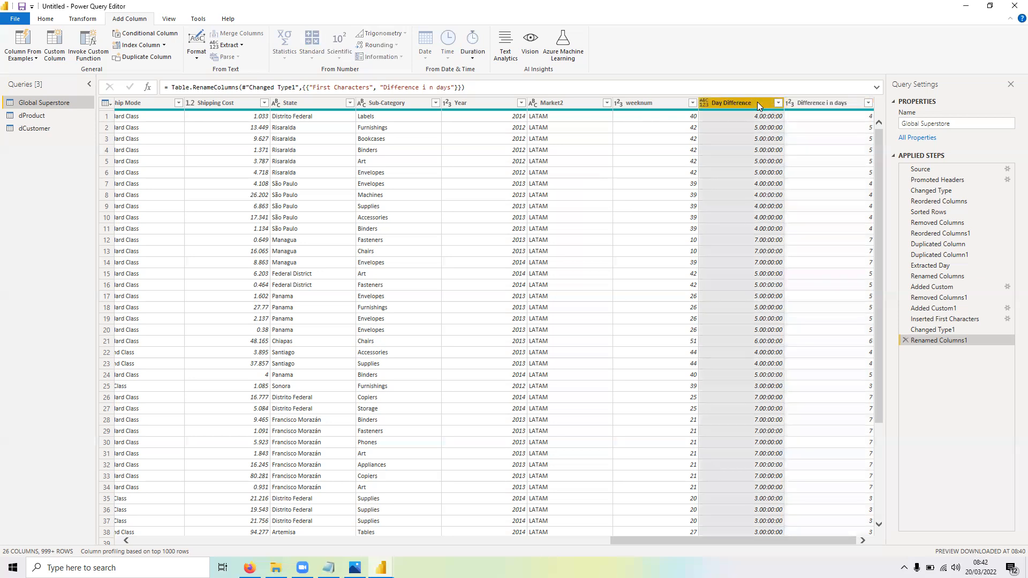
{"action": "double_click", "coordinate": [758, 102]}
{"action": "right_click", "coordinate": [757, 102]}
{"action": "left_click", "coordinate": [855, 101]}
{"action": "left_click", "coordinate": [855, 102]}
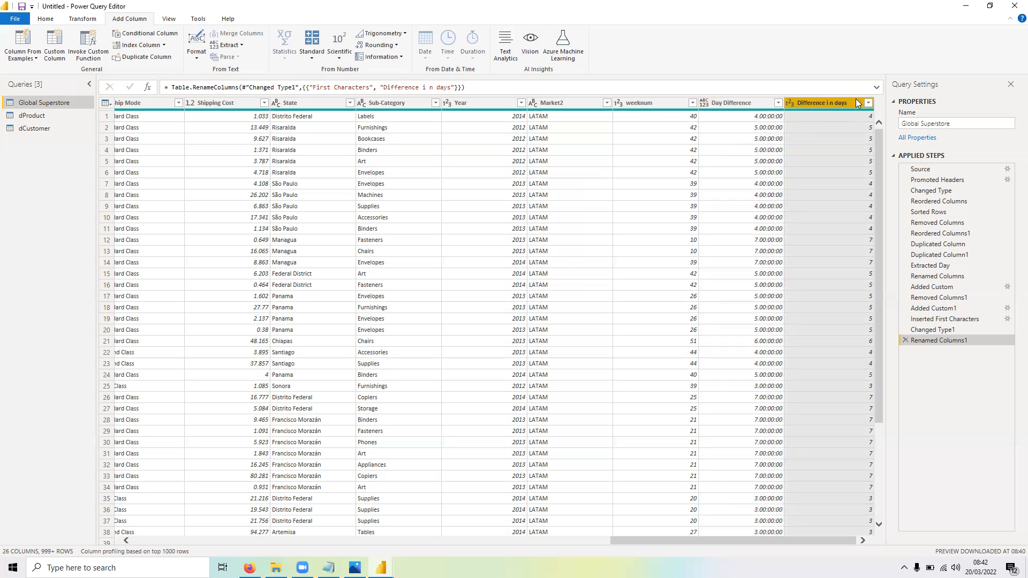
{"action": "right_click", "coordinate": [748, 101]}
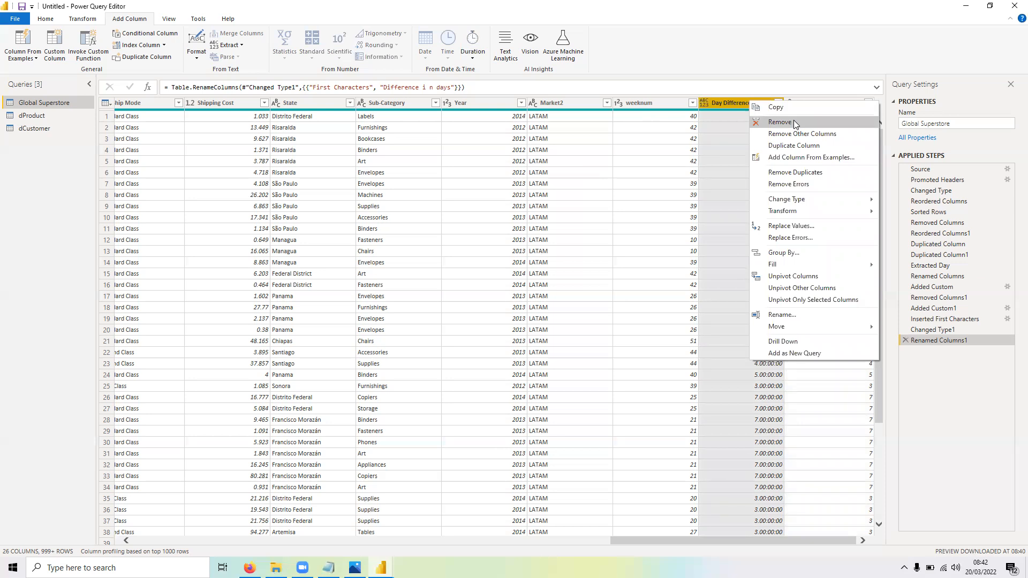
{"action": "left_click", "coordinate": [795, 123]}
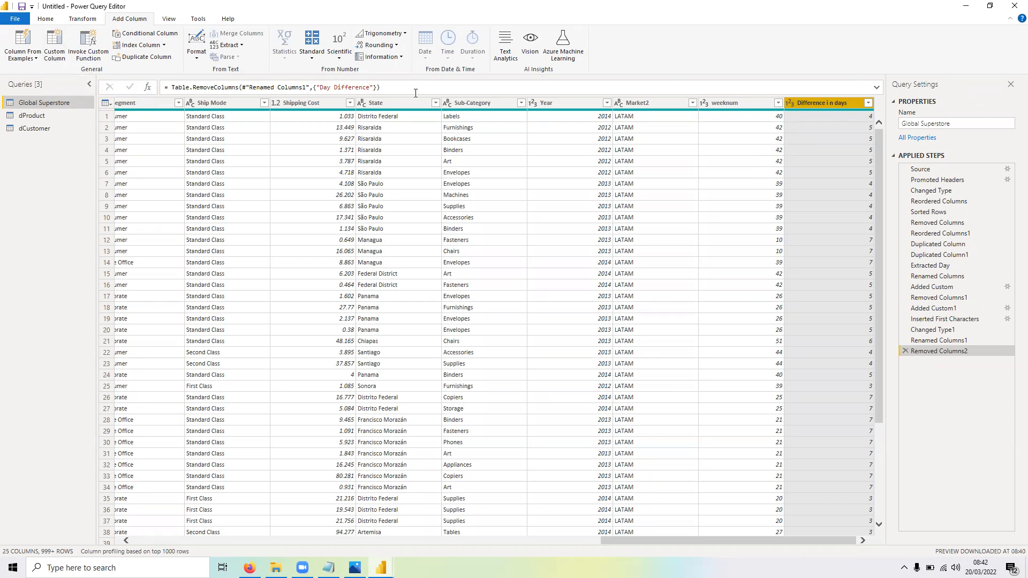
Step: Start another custom column and name it "In Hours"
{"action": "left_click", "coordinate": [52, 53]}
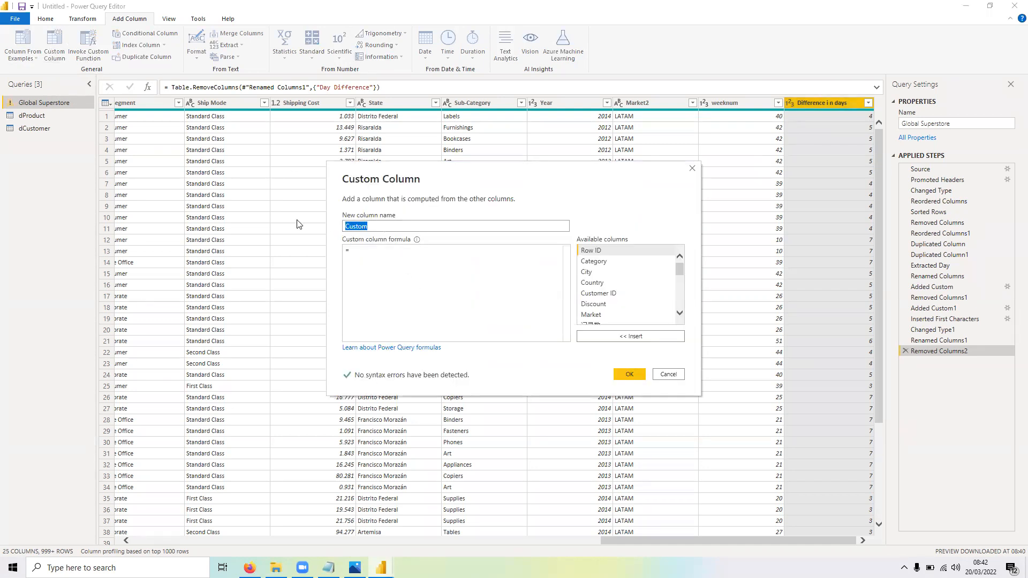
{"action": "type", "text": "In gh"}
{"action": "key", "text": "BackSpace"}
{"action": "key", "text": "BackSpace"}
{"action": "type", "text": "Hours"}
Step: Build the formula [Difference i n days]*24 for the In Hours column and add it to the table
{"action": "left_click", "coordinate": [360, 248]}
{"action": "left_click_drag", "start_coordinate": [679, 269], "coordinate": [678, 320]}
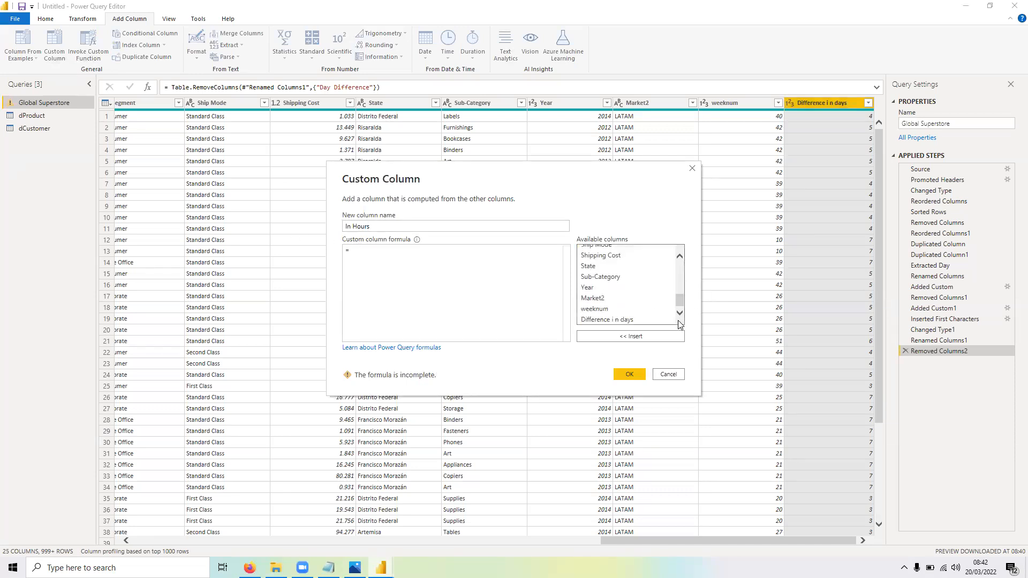
{"action": "left_click", "coordinate": [616, 320]}
{"action": "left_click", "coordinate": [630, 336]}
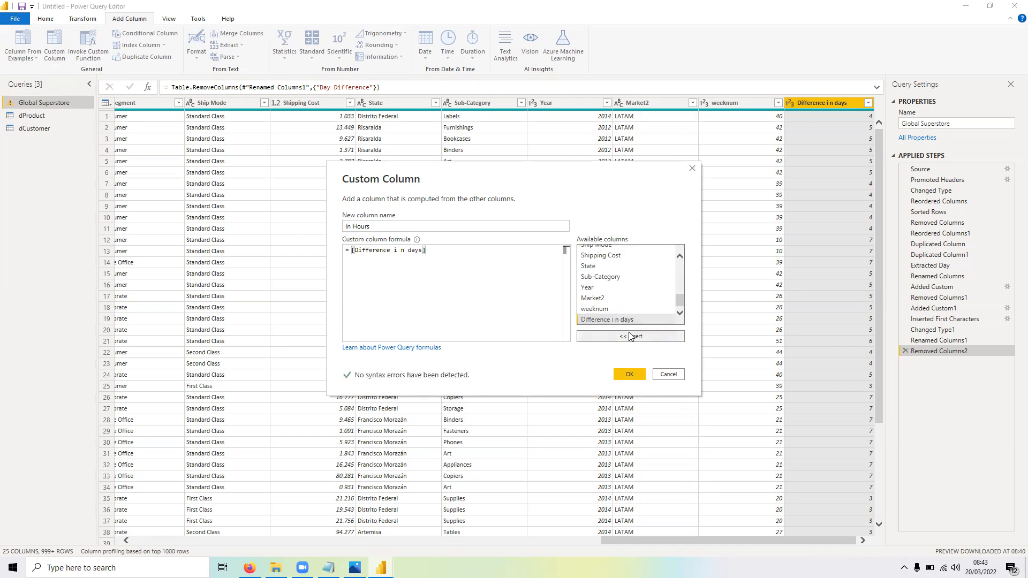
{"action": "type", "text": "*24"}
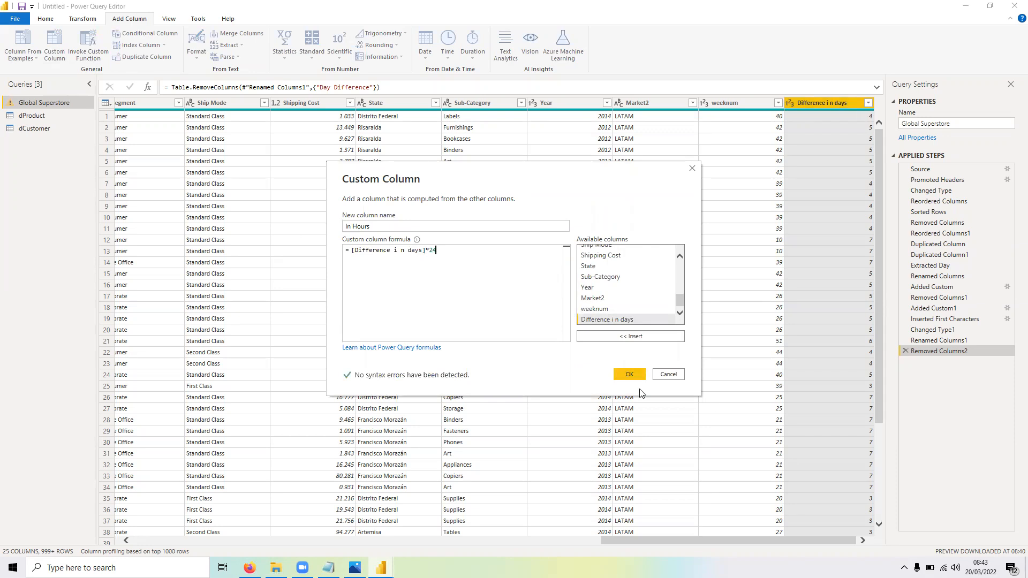
{"action": "left_click", "coordinate": [627, 375]}
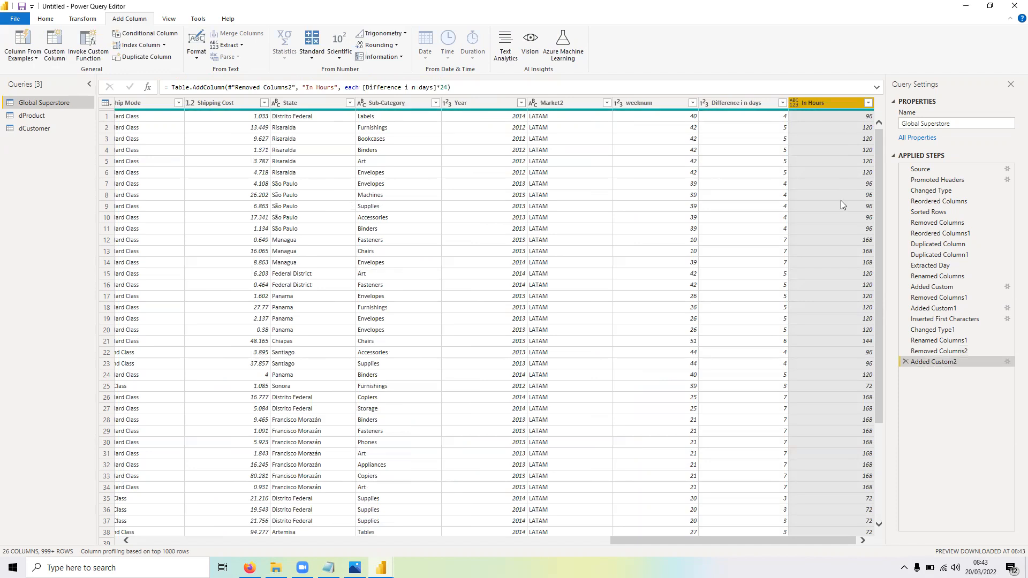
Step: Delete the custom In Hours column step and start a Multiply column based on Difference i n days
{"action": "left_click", "coordinate": [905, 362]}
{"action": "left_click", "coordinate": [843, 103]}
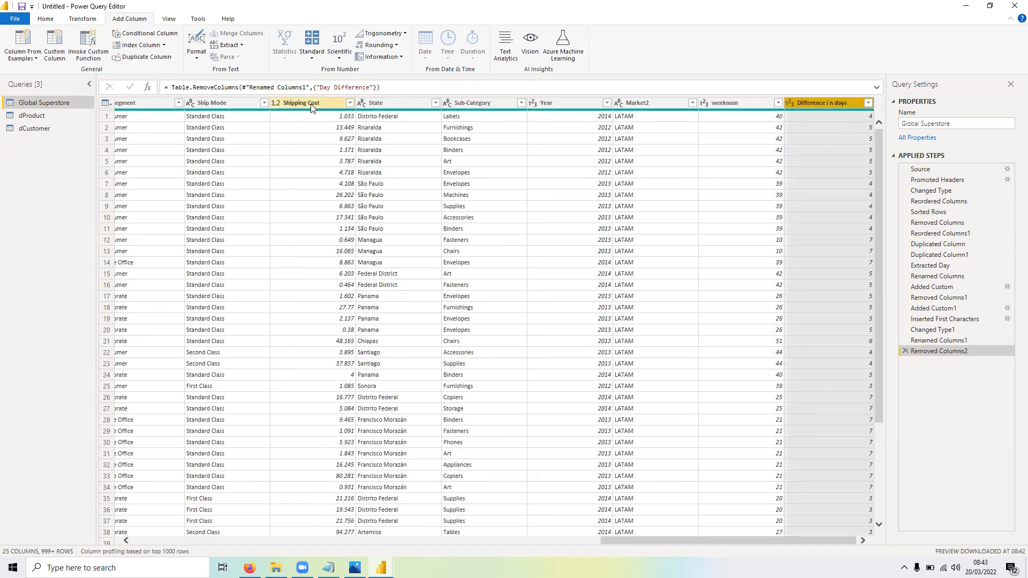
{"action": "left_click", "coordinate": [313, 58]}
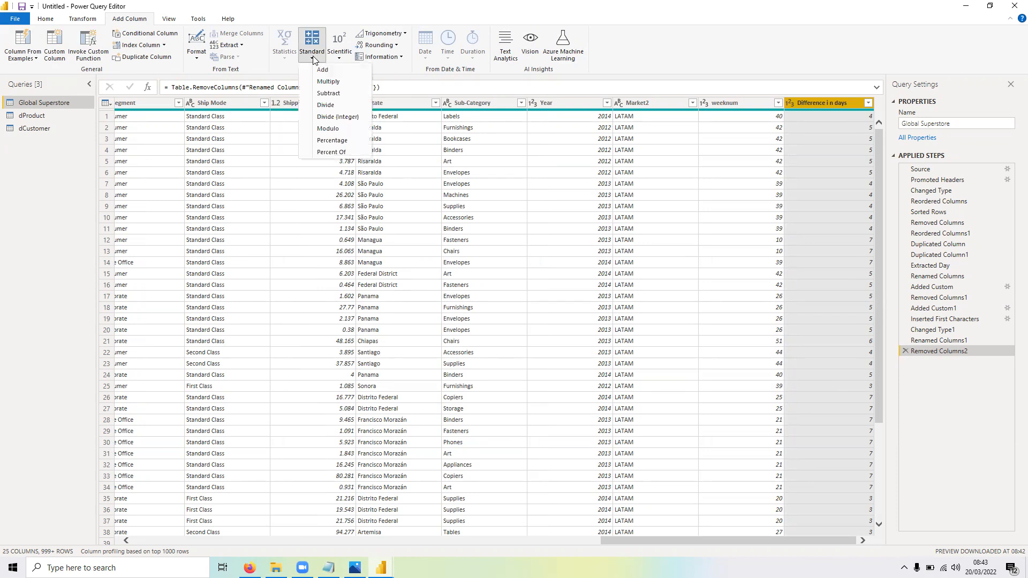
{"action": "left_click", "coordinate": [328, 82]}
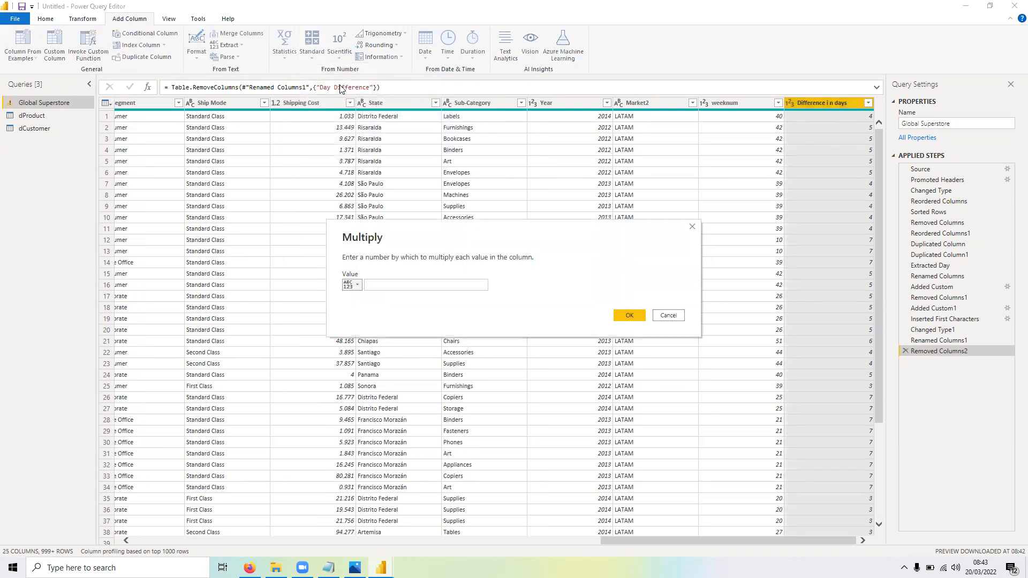
{"action": "left_click", "coordinate": [384, 282]}
Step: Try using the values of the weeknum column as the multiplier
{"action": "left_click", "coordinate": [359, 287]}
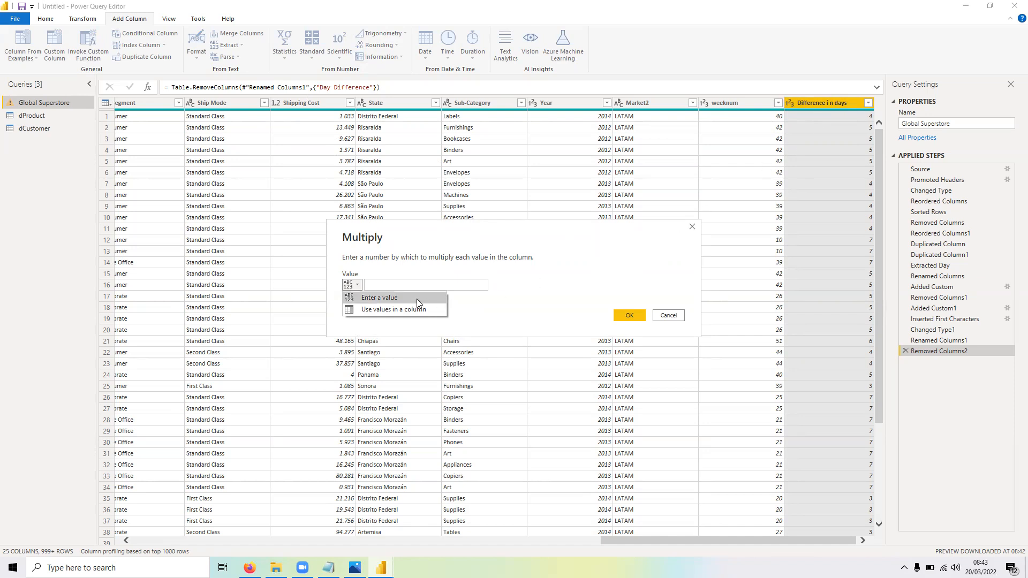
{"action": "left_click", "coordinate": [411, 309]}
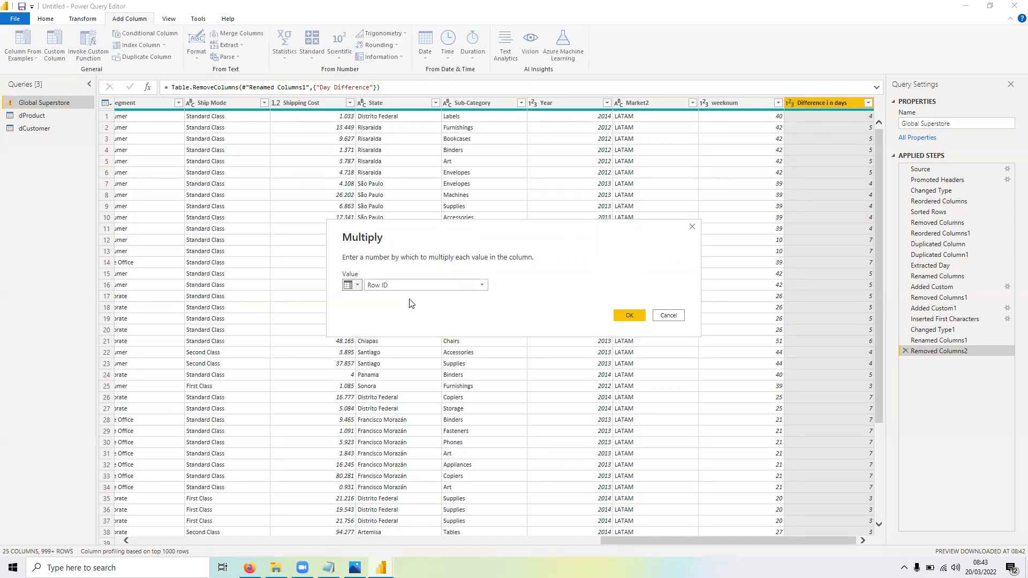
{"action": "left_click", "coordinate": [485, 286]}
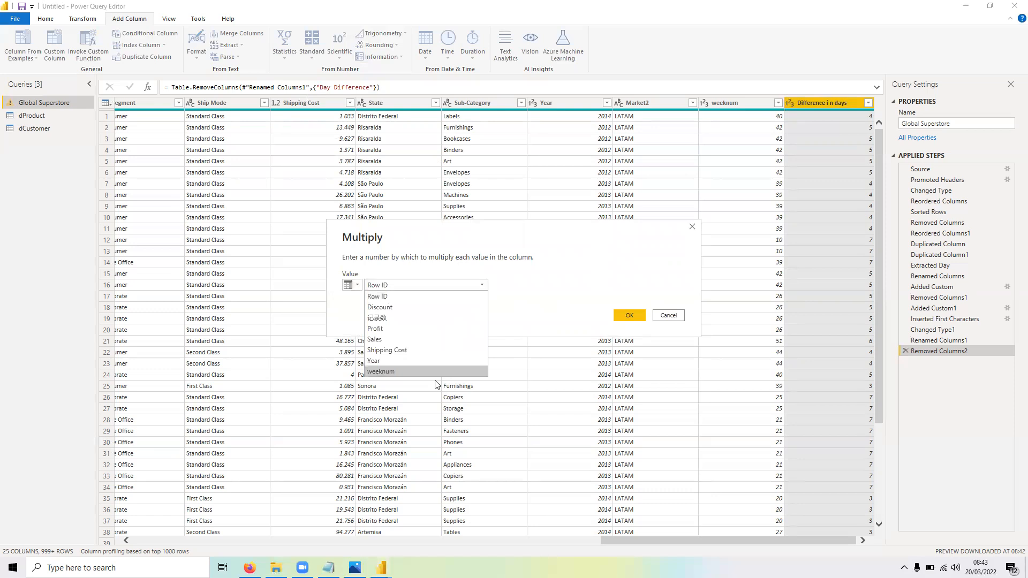
{"action": "left_click", "coordinate": [403, 375]}
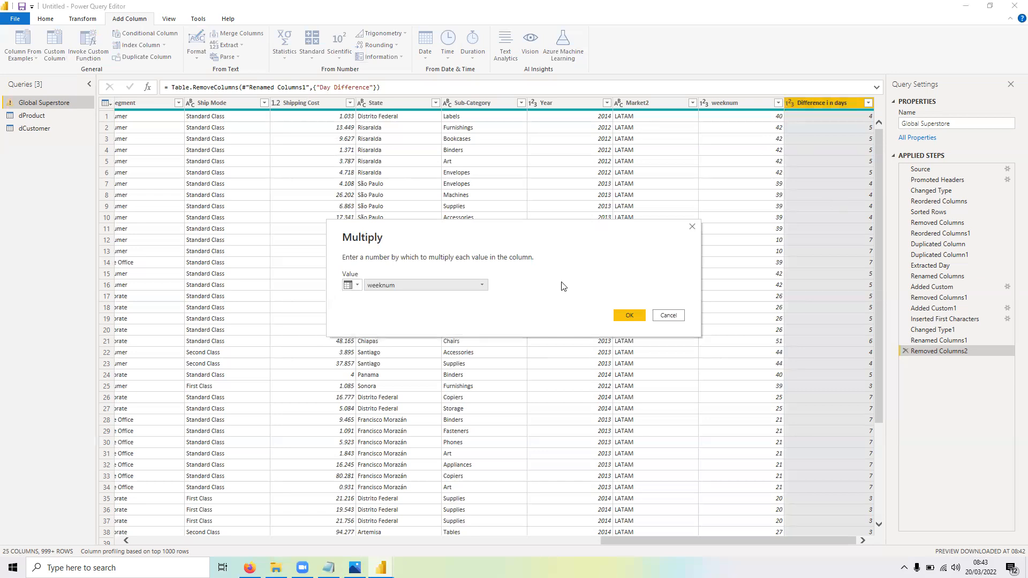
Step: Set the multiplier to an entered value of 24 and add the multiplied column
{"action": "left_click", "coordinate": [356, 285]}
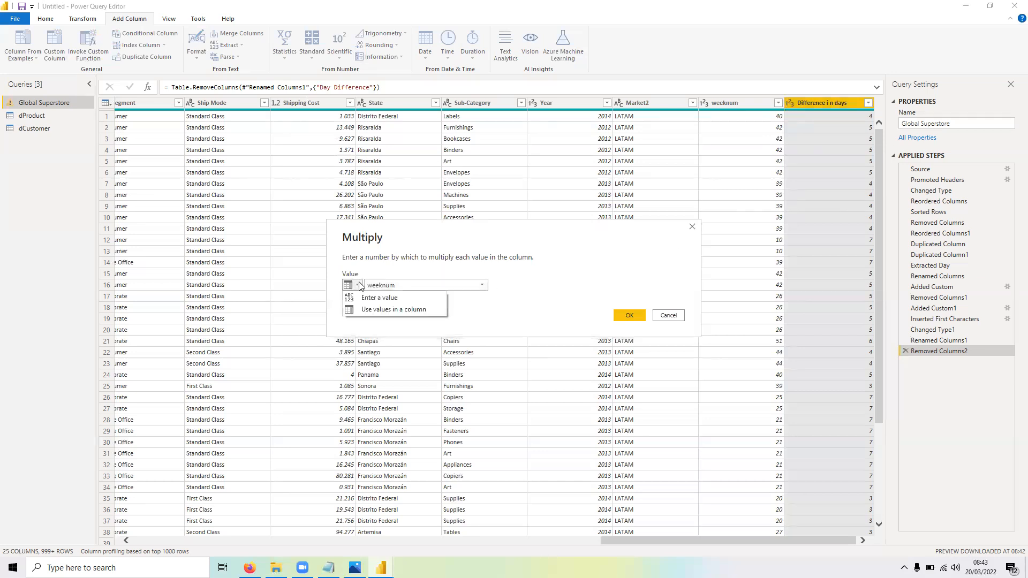
{"action": "left_click", "coordinate": [397, 296]}
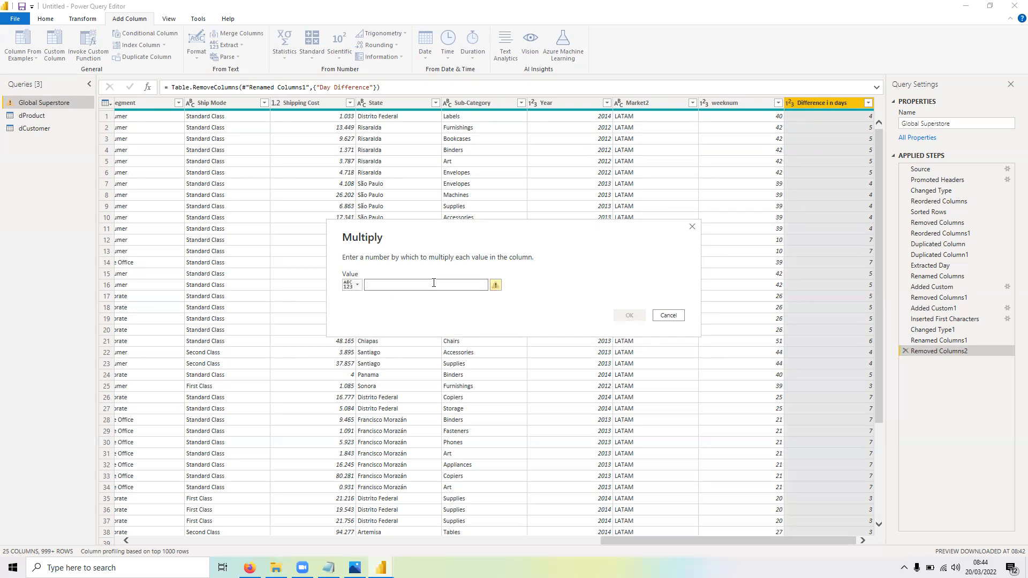
{"action": "type", "text": "24"}
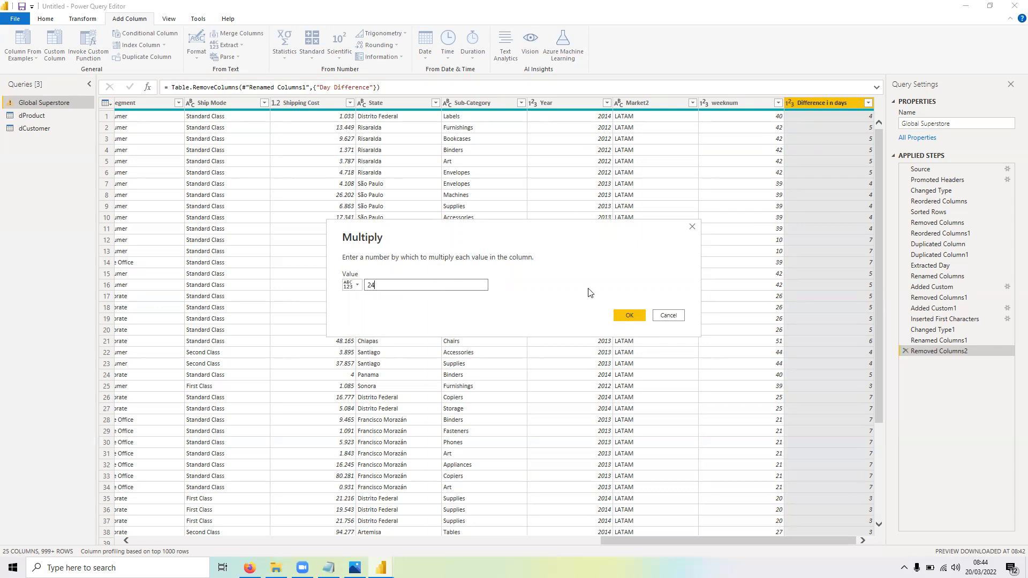
{"action": "left_click", "coordinate": [629, 315]}
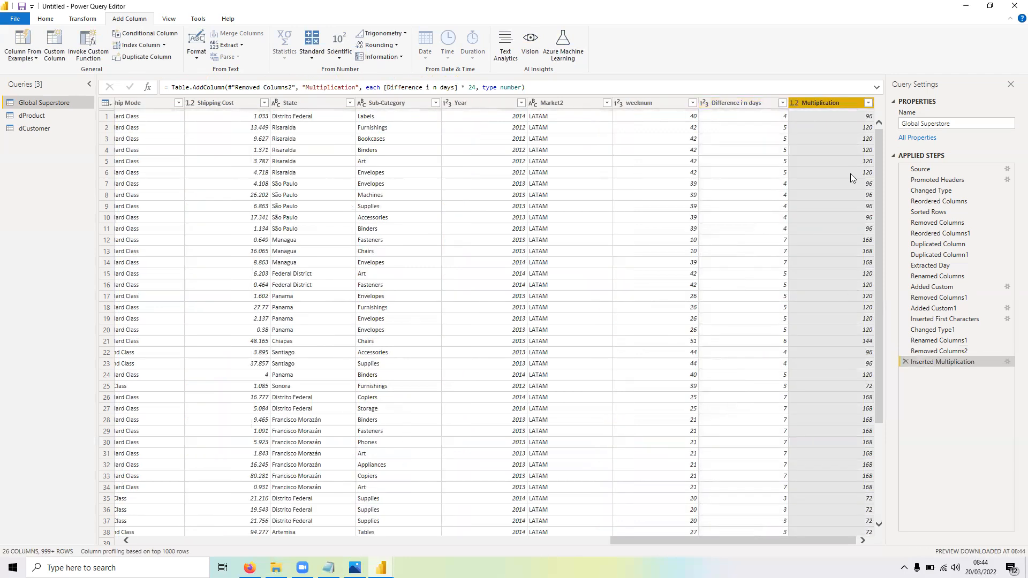
Step: Rename the new Multiplication column as "In Hours"
{"action": "double_click", "coordinate": [828, 106]}
{"action": "type", "text": "In Hours"}
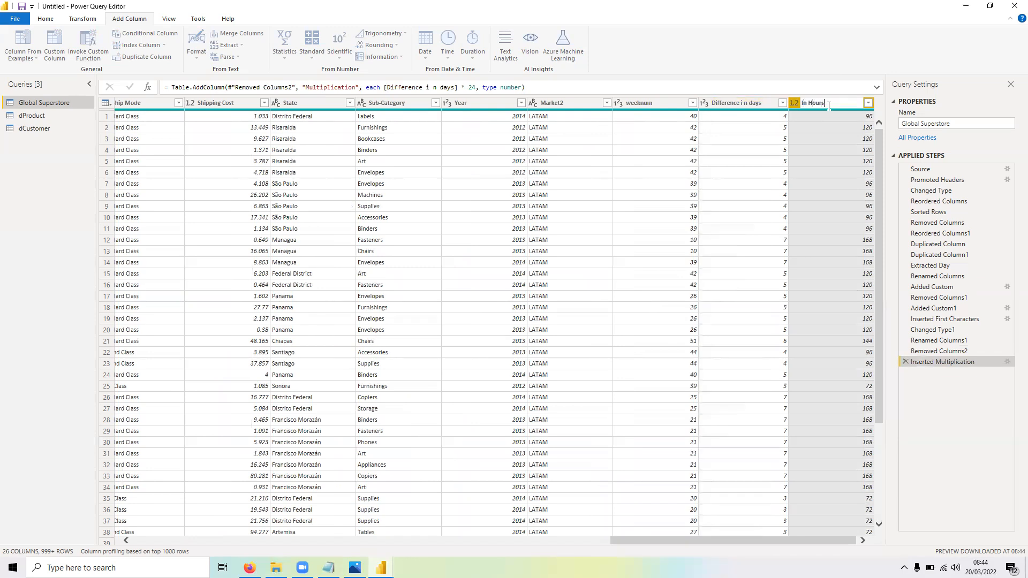
{"action": "key", "text": "Return"}
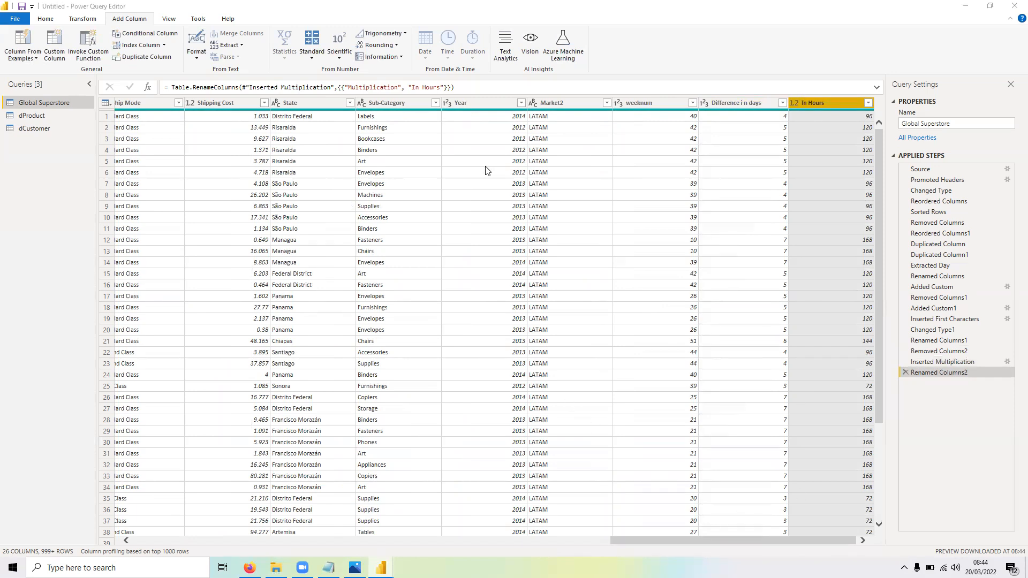
{"action": "left_click", "coordinate": [740, 105]}
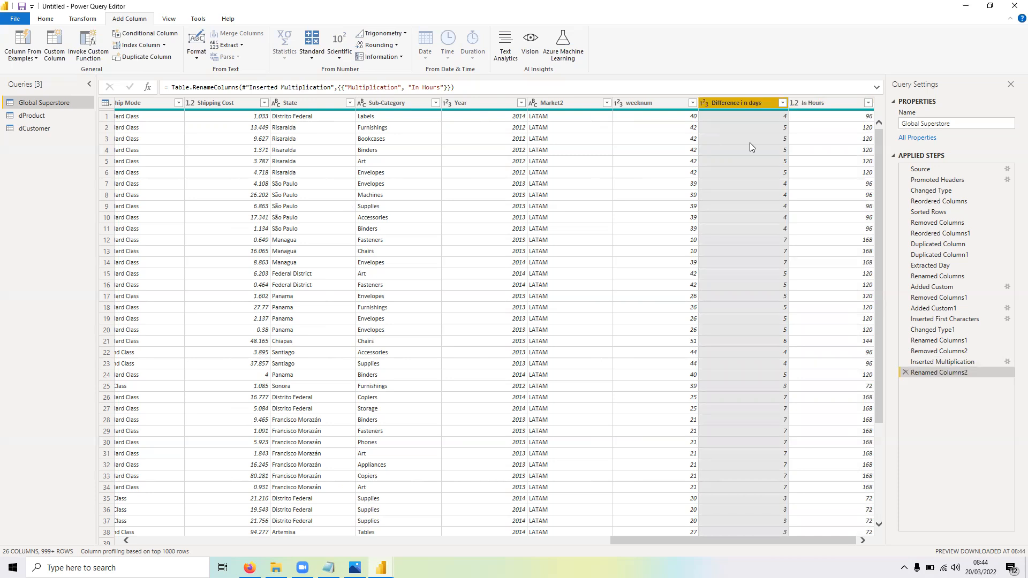
{"action": "left_click", "coordinate": [824, 104]}
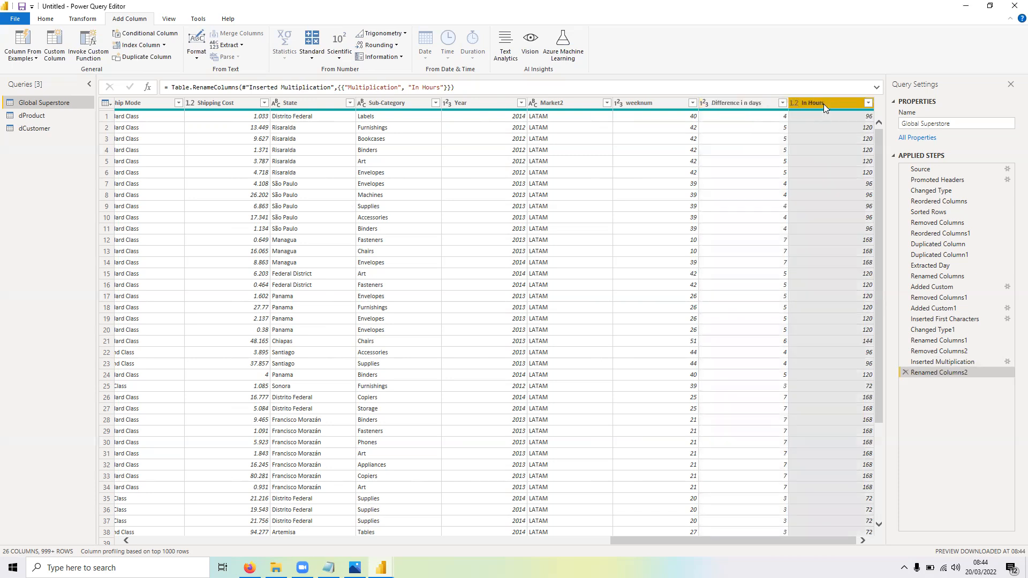
{"action": "left_click", "coordinate": [736, 103]}
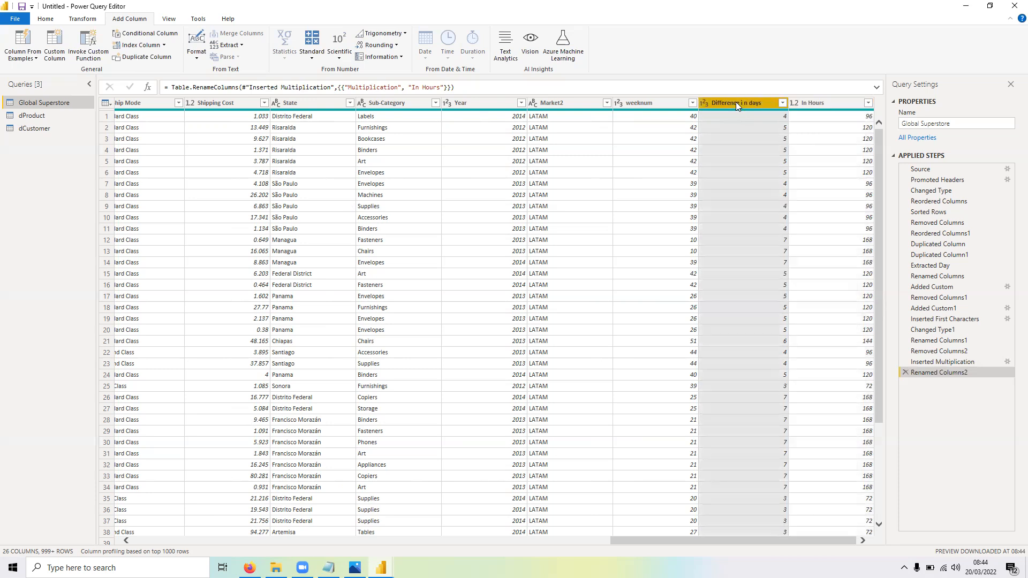
{"action": "left_click", "coordinate": [706, 103]}
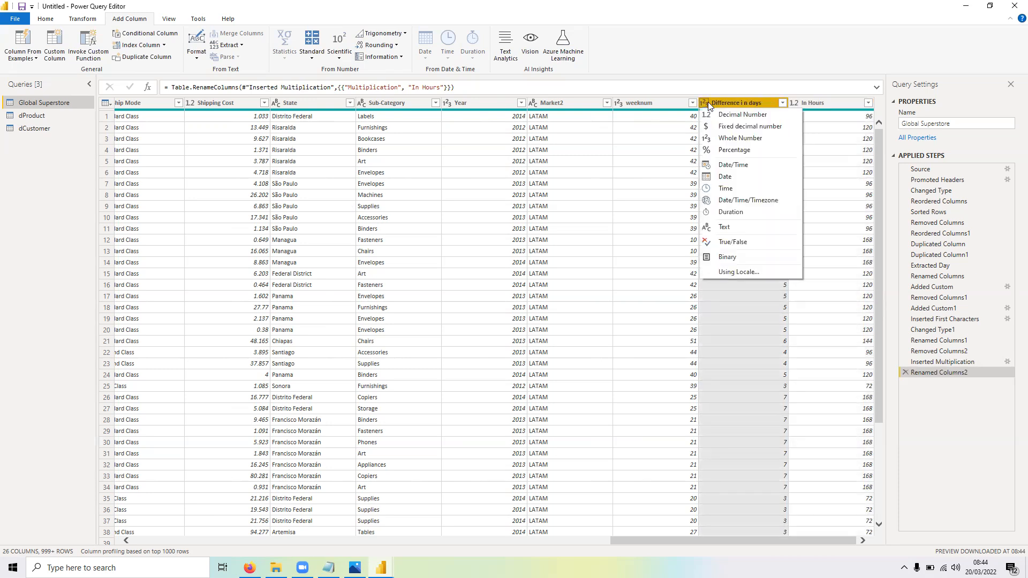
{"action": "left_click", "coordinate": [748, 101]}
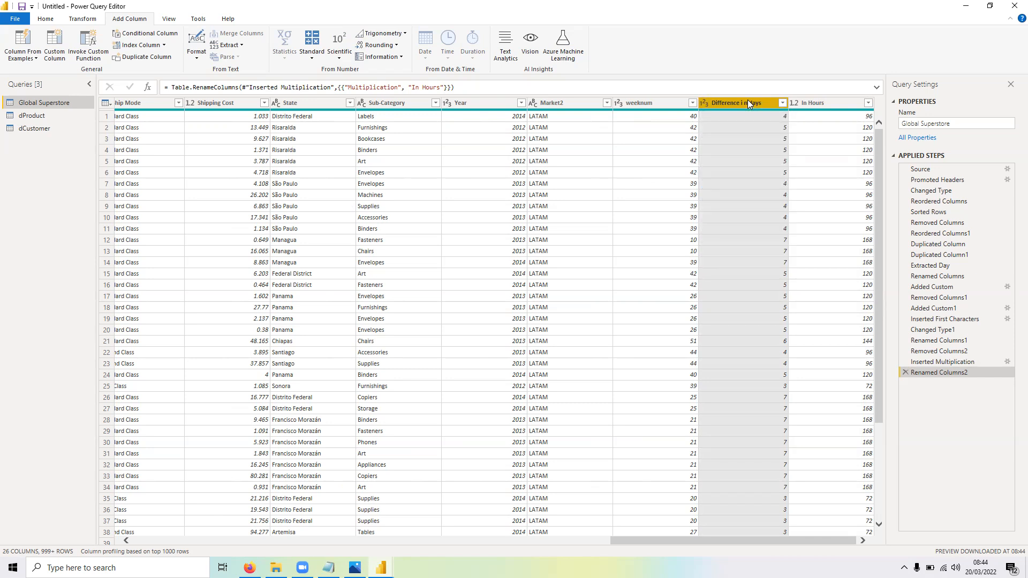
{"action": "left_click", "coordinate": [827, 101]}
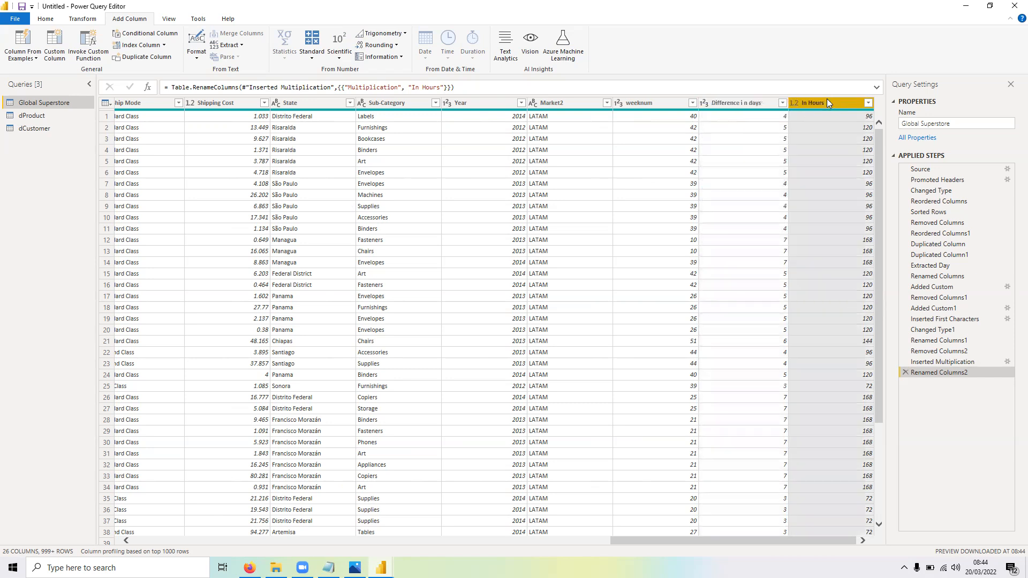
Step: Switch to Notepad to review the day-and-hour difference task and the grouping task, and return to Power Query Editor
{"action": "left_click", "coordinate": [328, 568]}
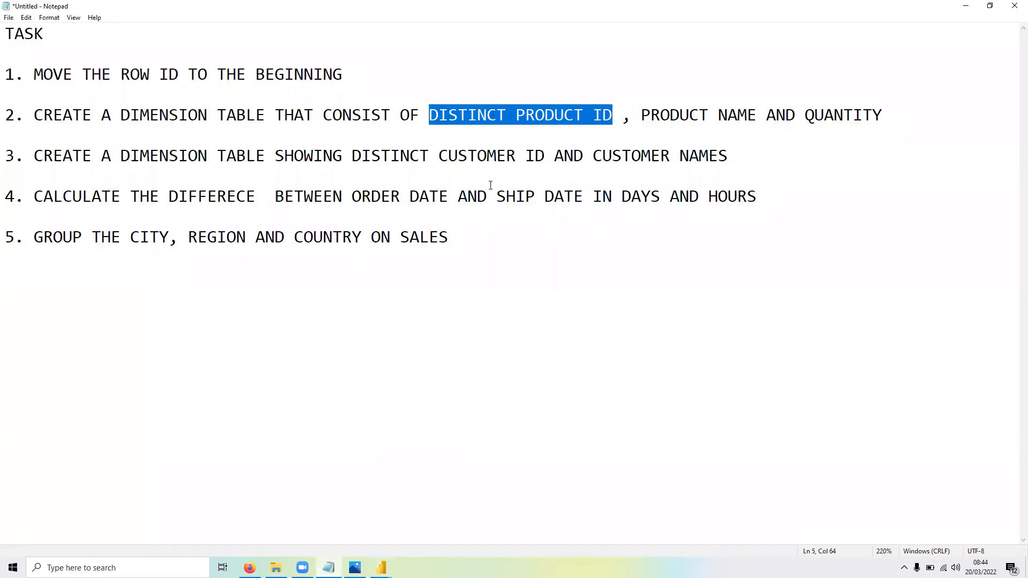
{"action": "left_click", "coordinate": [452, 198]}
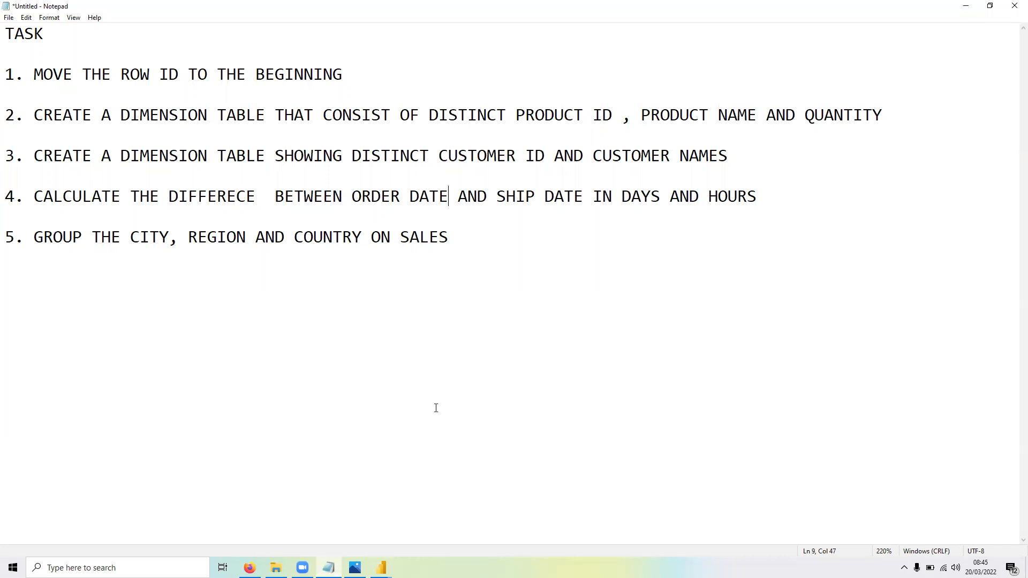
{"action": "left_click", "coordinate": [381, 568]}
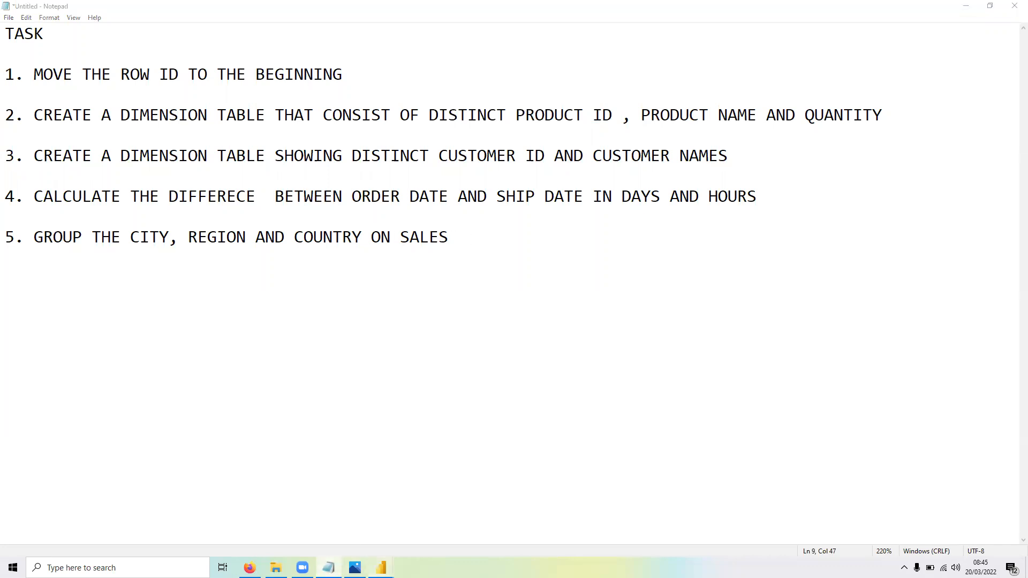
{"action": "left_click", "coordinate": [427, 531]}
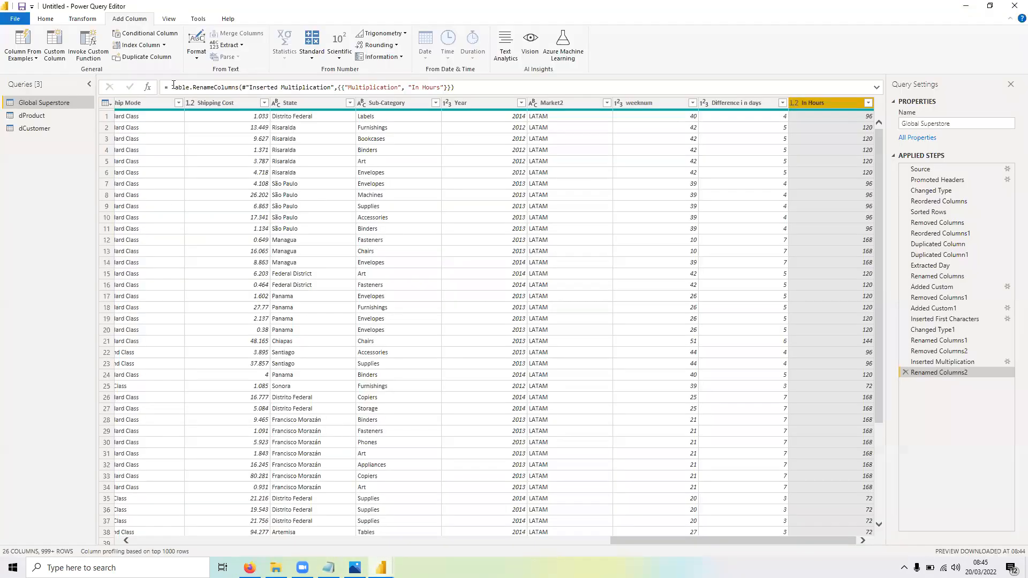
Step: Duplicate the Global Superstore query and rename the copy as "Groupby"
{"action": "left_click", "coordinate": [30, 129]}
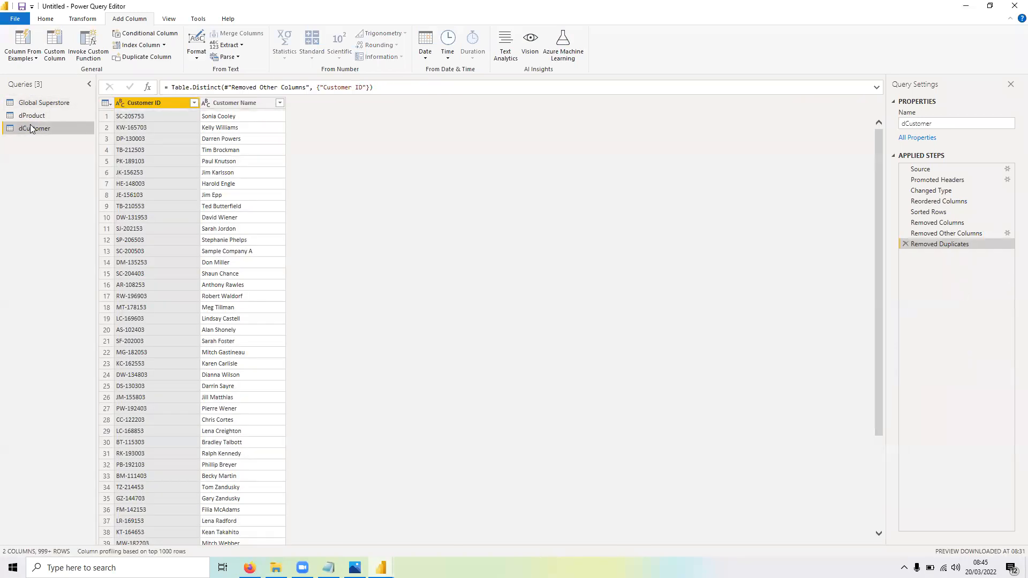
{"action": "left_click", "coordinate": [59, 103]}
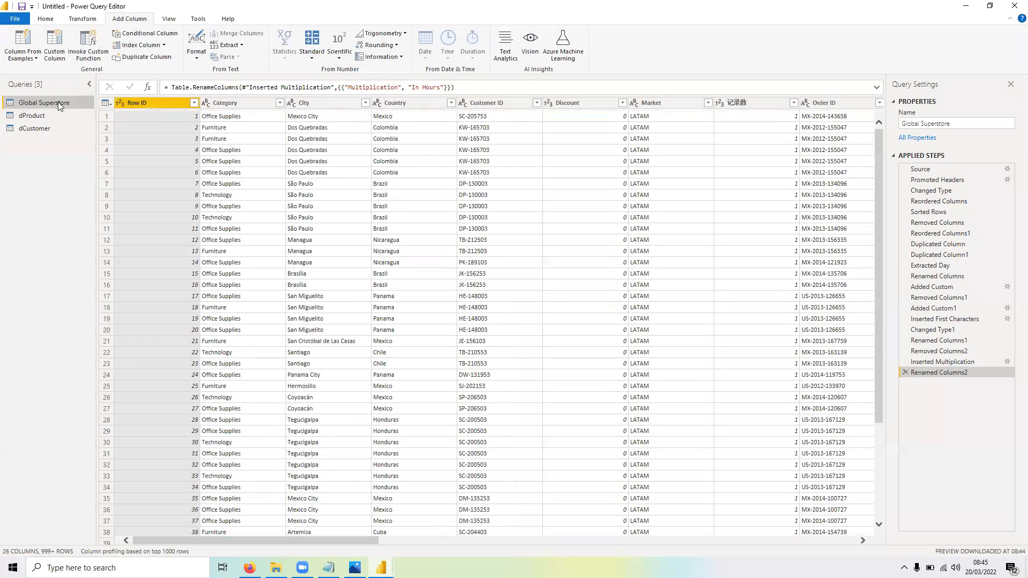
{"action": "right_click", "coordinate": [59, 103]}
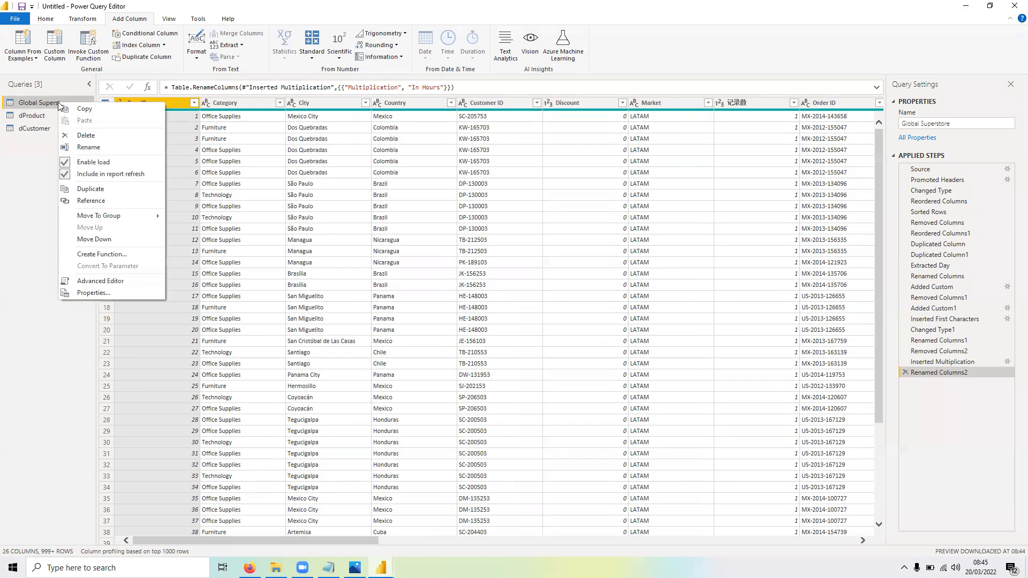
{"action": "left_click", "coordinate": [121, 191]}
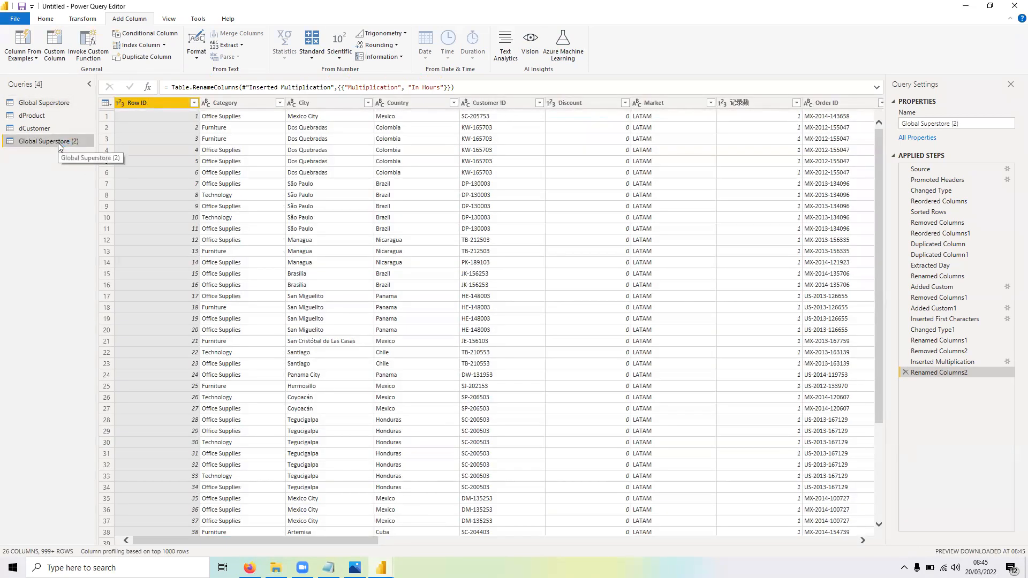
{"action": "double_click", "coordinate": [58, 141]}
{"action": "type", "text": "G"}
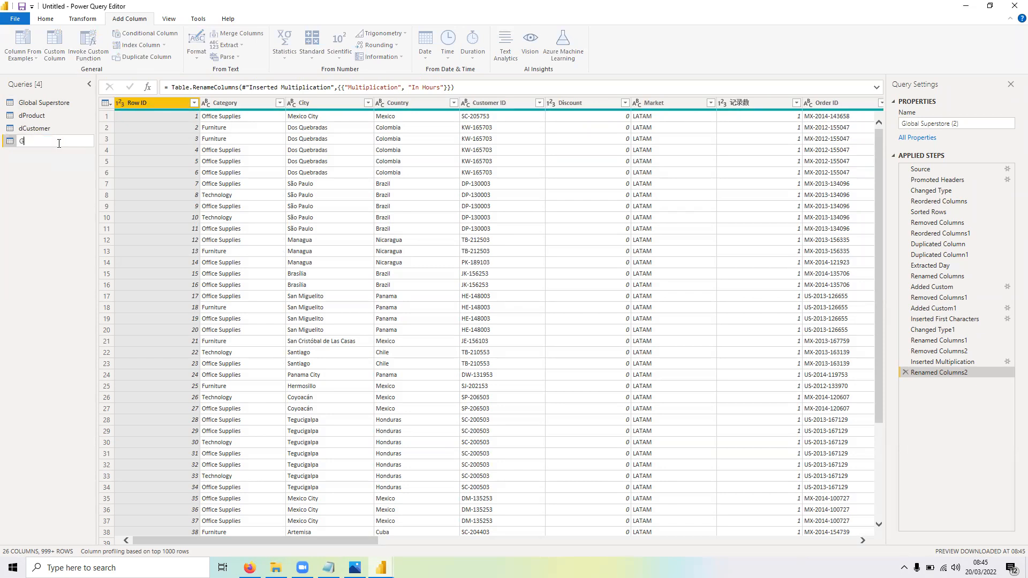
{"action": "type", "text": "roupby"}
{"action": "key", "text": "Return"}
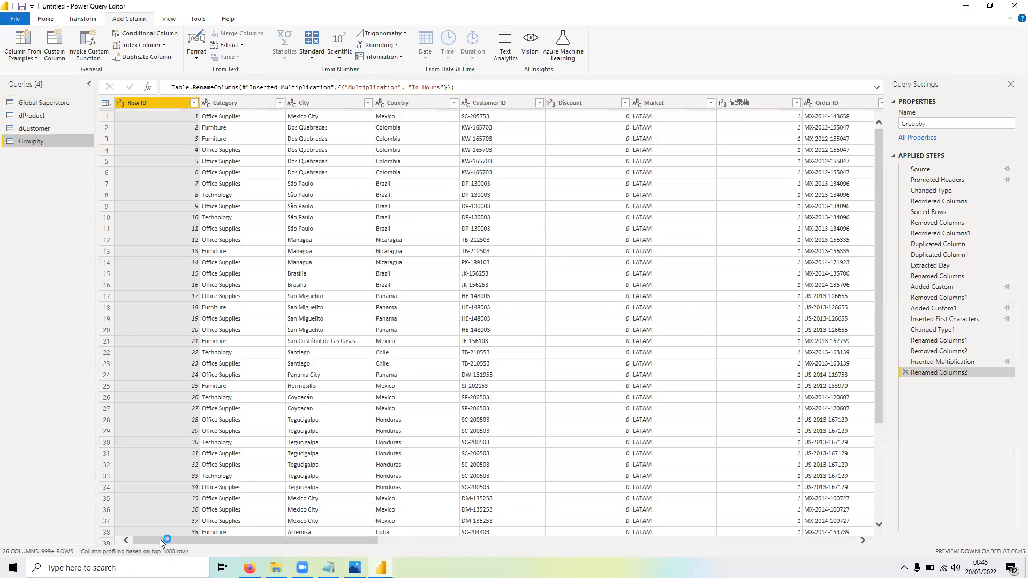
{"action": "left_click_drag", "start_coordinate": [160, 539], "coordinate": [113, 502]}
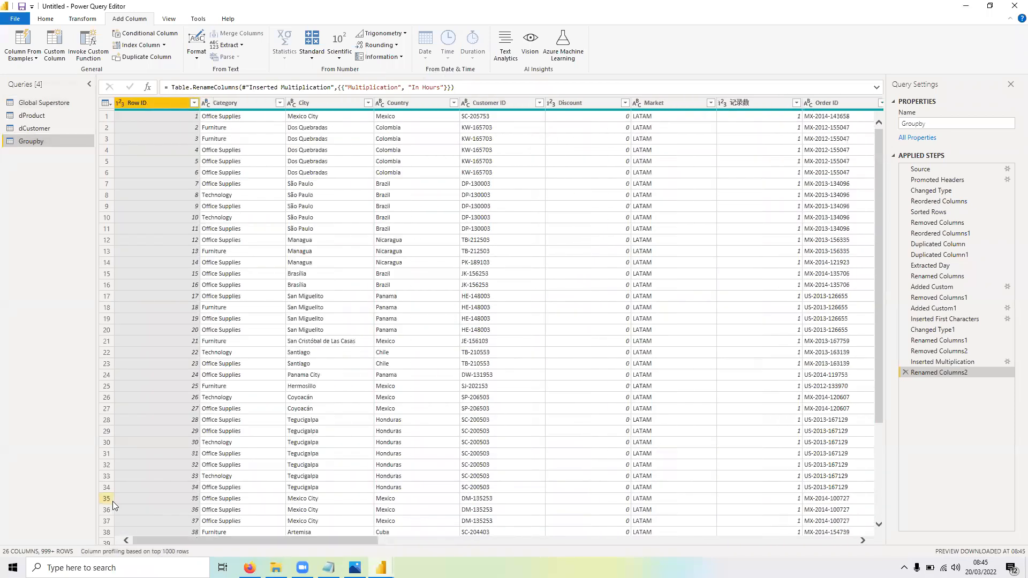
{"action": "left_click", "coordinate": [315, 103]}
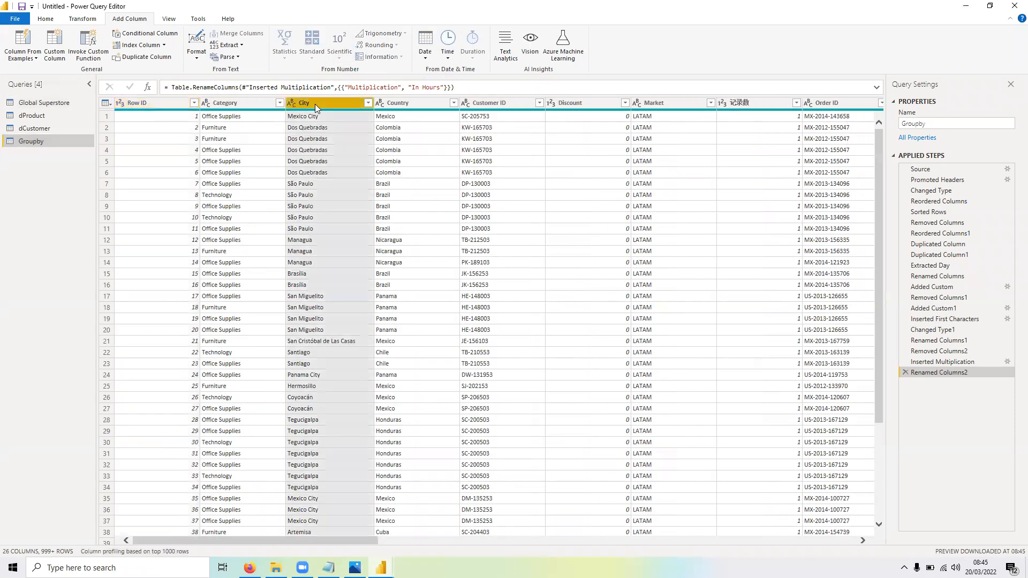
{"action": "left_click", "coordinate": [410, 104], "text": "ctrl"}
{"action": "scroll", "coordinate": [624, 287], "scroll_direction": "right", "scroll_amount": 10}
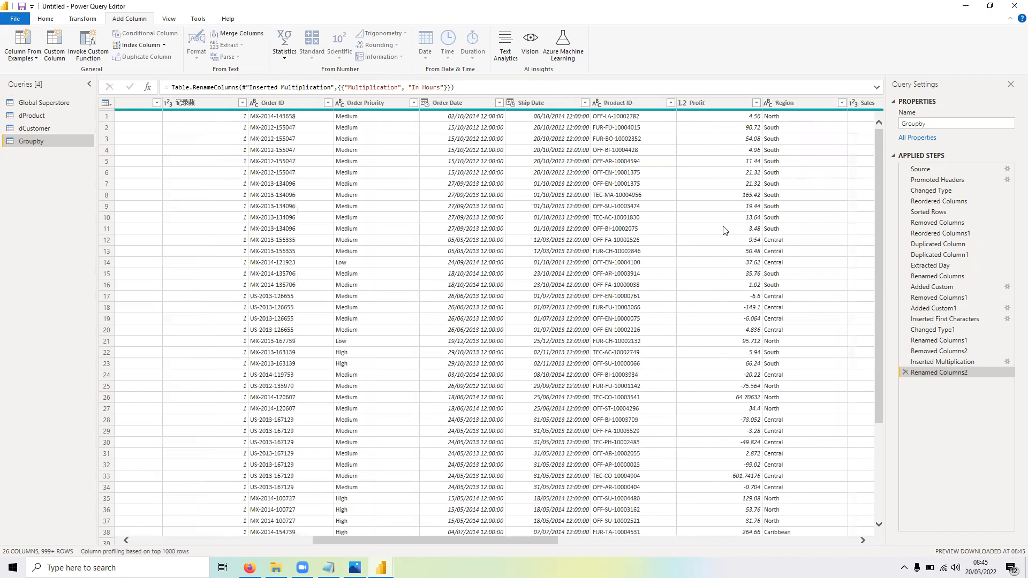
{"action": "left_click", "coordinate": [789, 104], "text": "shift"}
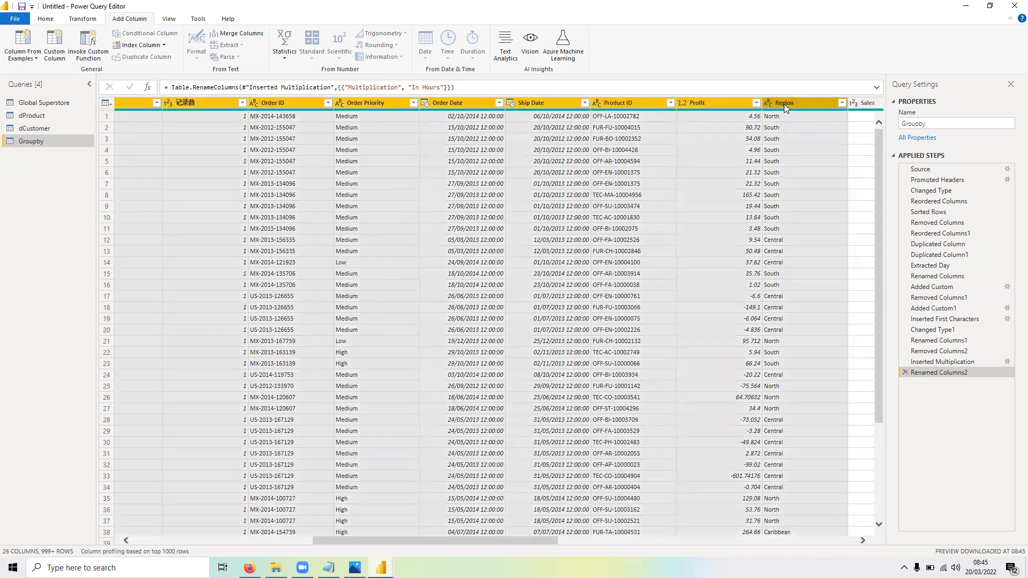
{"action": "left_click", "coordinate": [784, 104]}
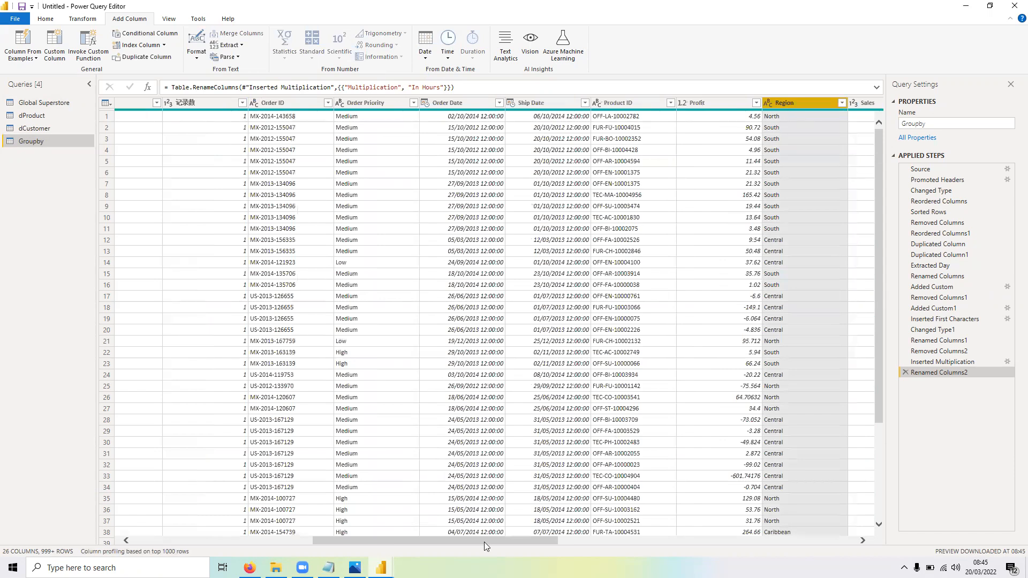
Step: Select the City and Country columns together in the Groupby query
{"action": "left_click_drag", "start_coordinate": [370, 538], "coordinate": [282, 537]}
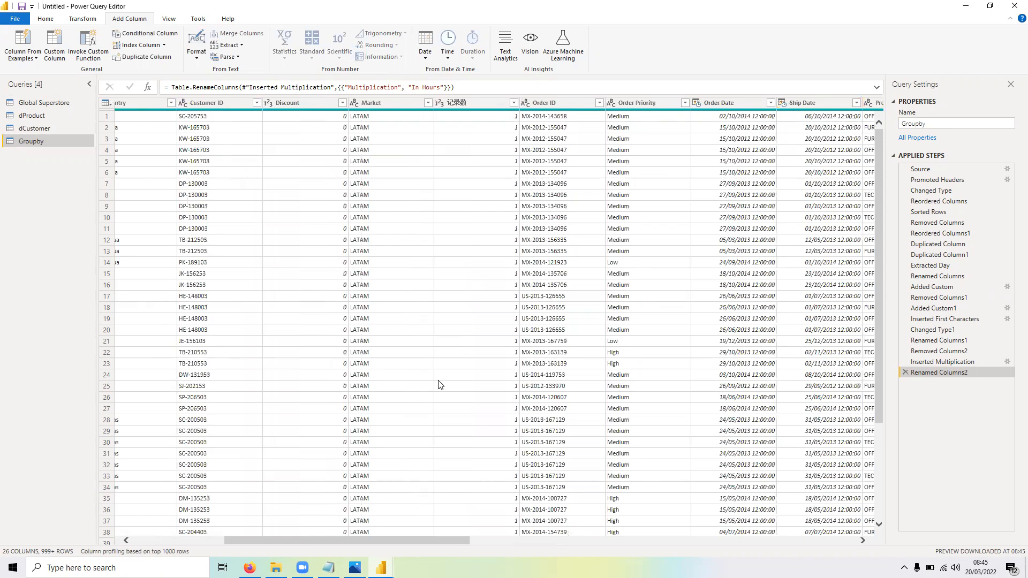
{"action": "left_click", "coordinate": [480, 431]}
{"action": "left_click_drag", "start_coordinate": [396, 478], "coordinate": [287, 479]}
{"action": "left_click", "coordinate": [227, 104]}
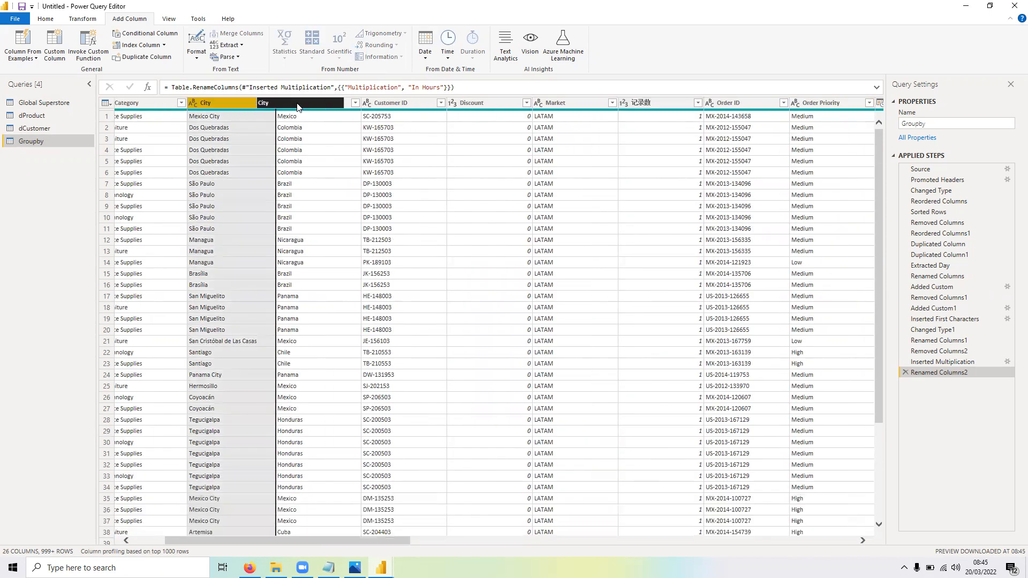
{"action": "left_click", "coordinate": [296, 103], "text": "ctrl"}
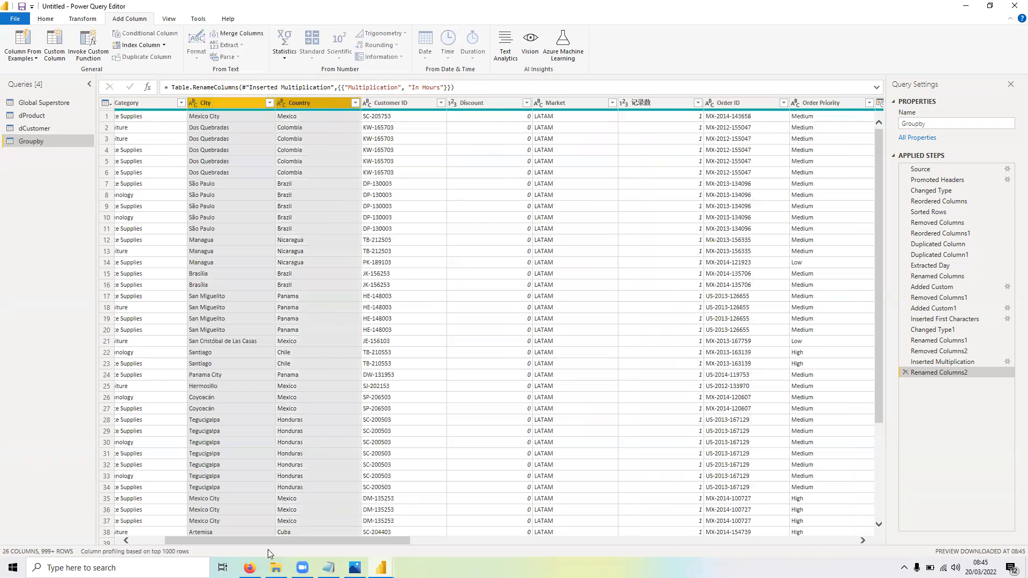